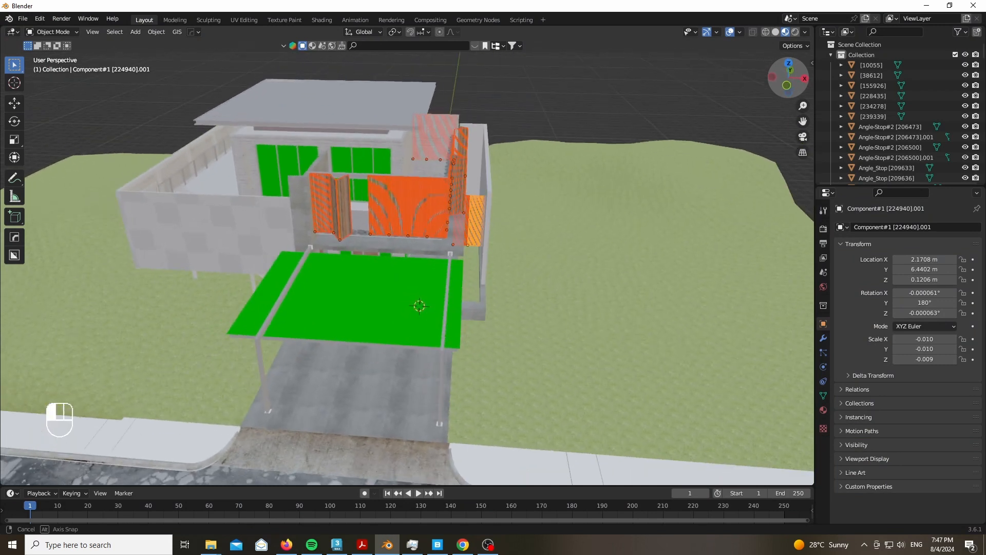
Step: View the Residence 29 download page in the browser, and back in Blender the Collada (.dae) import dialog
key("alt+Tab")
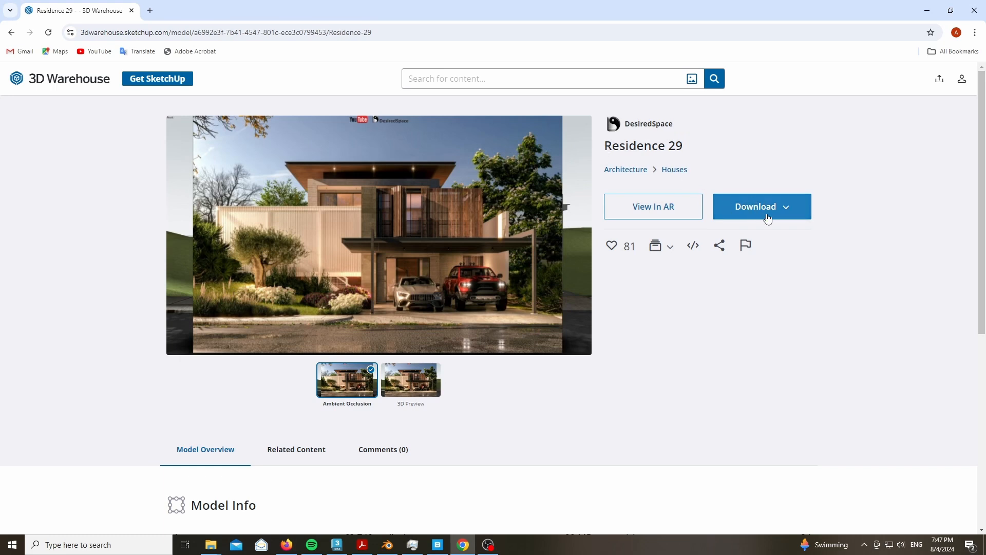
left_click(398, 548)
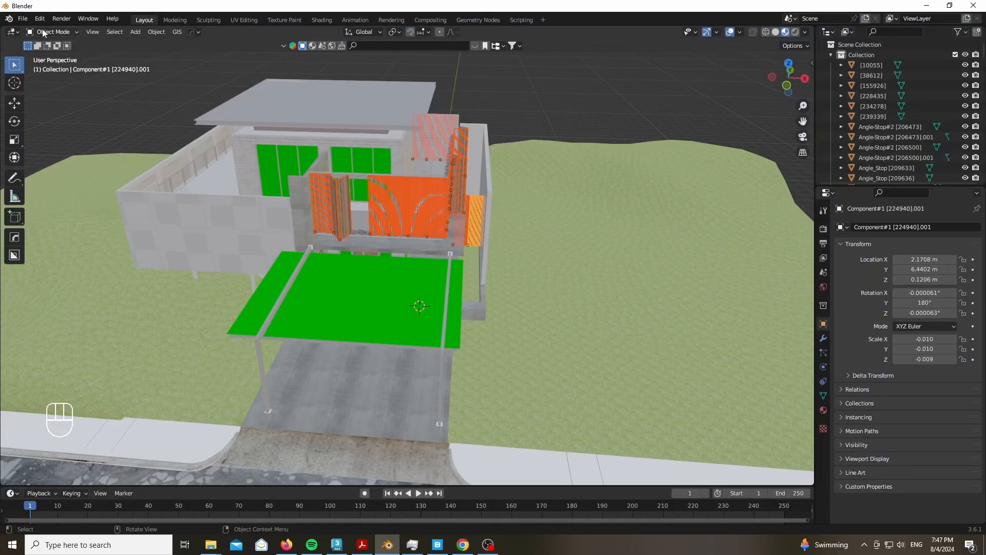
left_click(23, 19)
mouse_move(55, 158)
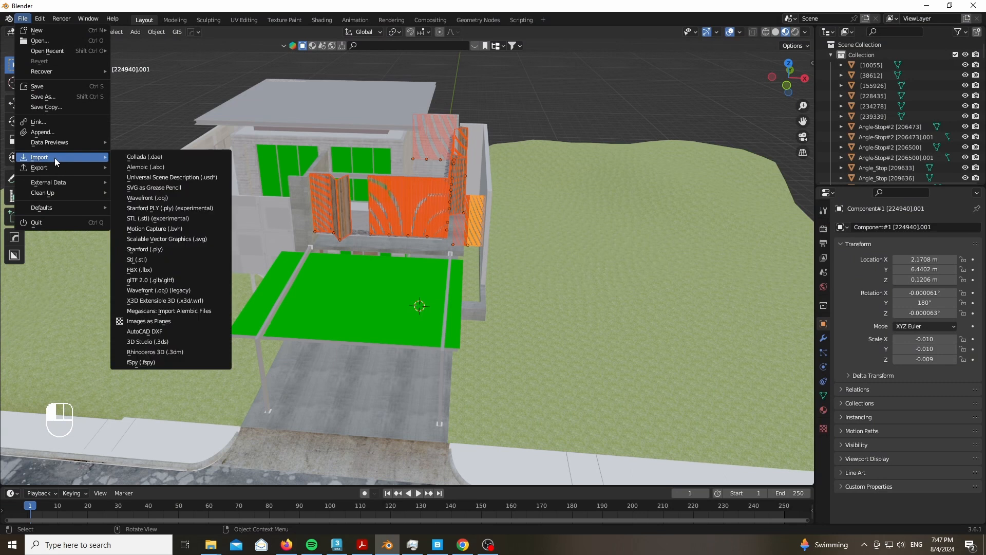
left_click(156, 158)
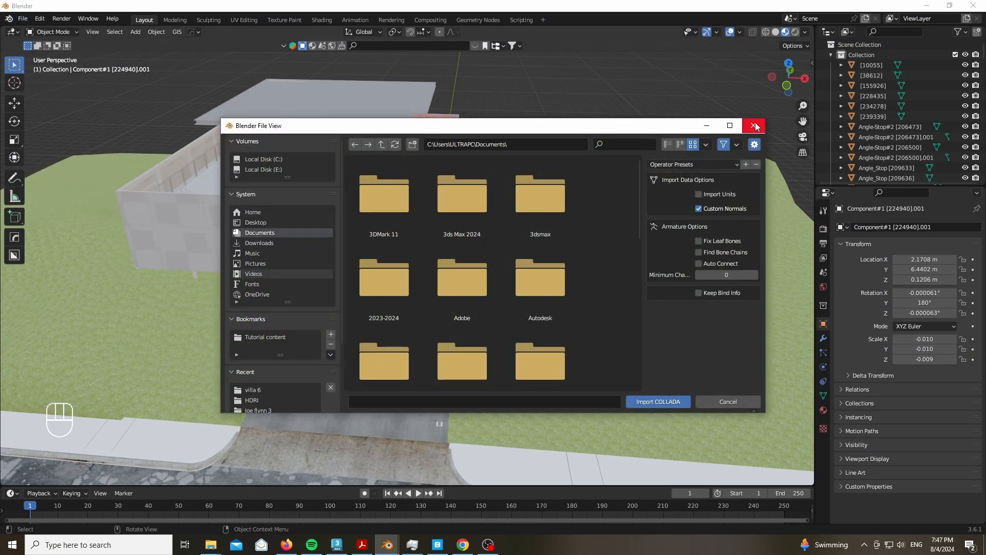
left_click(755, 127)
Step: Join the selected wooden slat screens on the upper floor into one object
scroll(665, 319, "down", 3)
scroll(633, 264, "up", 1)
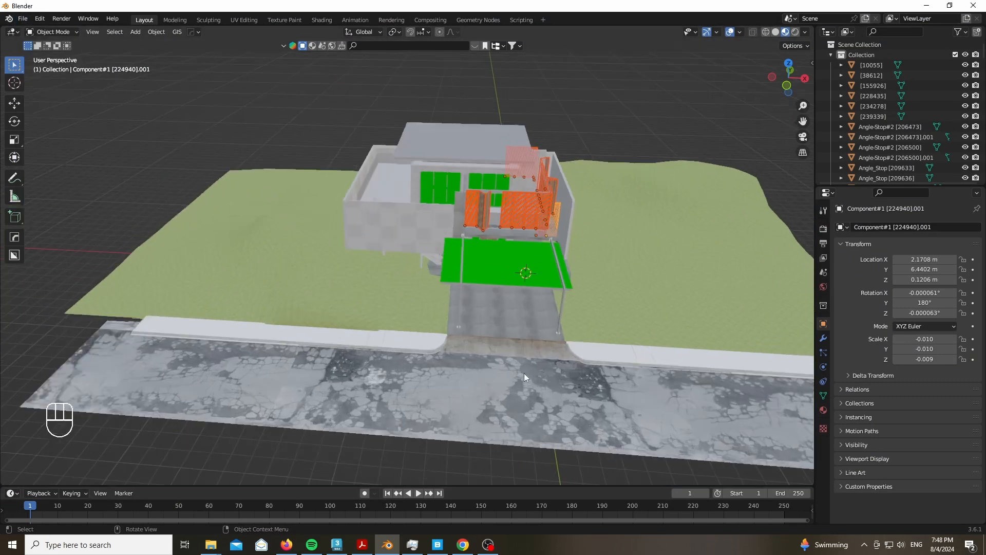
scroll(374, 239, "up", 2)
scroll(550, 137, "down", 2)
scroll(475, 118, "up", 3)
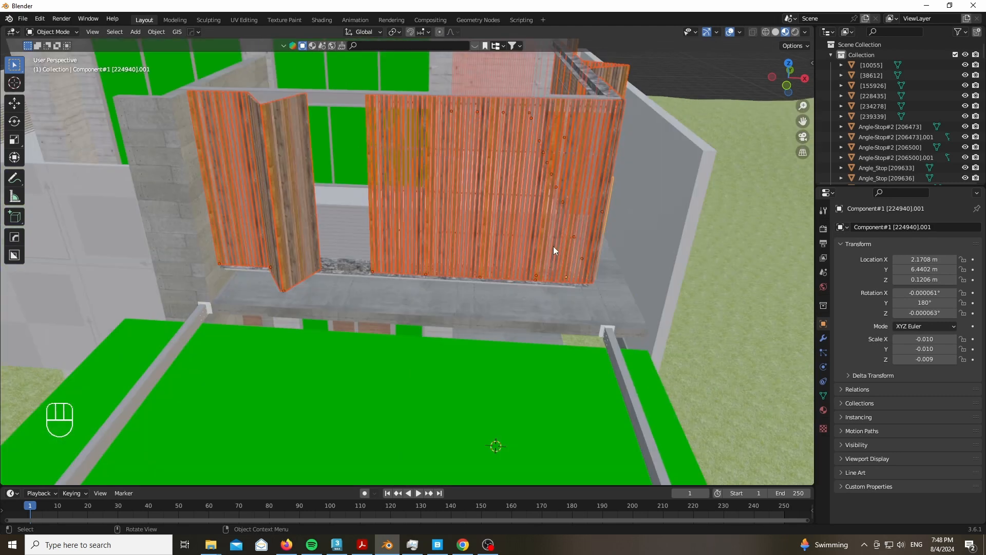
key("n")
key("n")
scroll(455, 219, "down", 4)
scroll(478, 206, "up", 3)
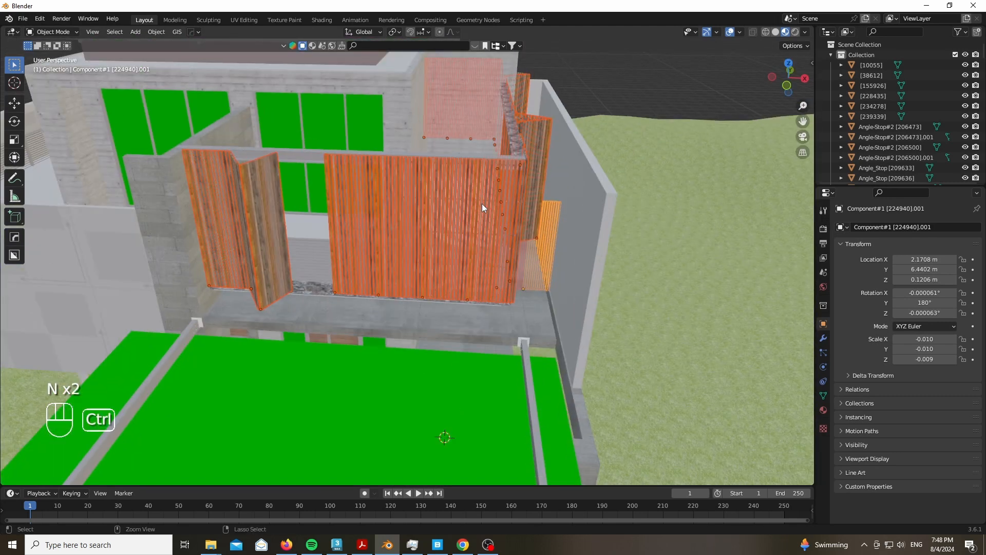
key("ctrl+j")
Step: Join all objects sharing the boundary wall's translucent Candy Jar plastic material into one object using Select Linked by Material
scroll(549, 261, "down", 5)
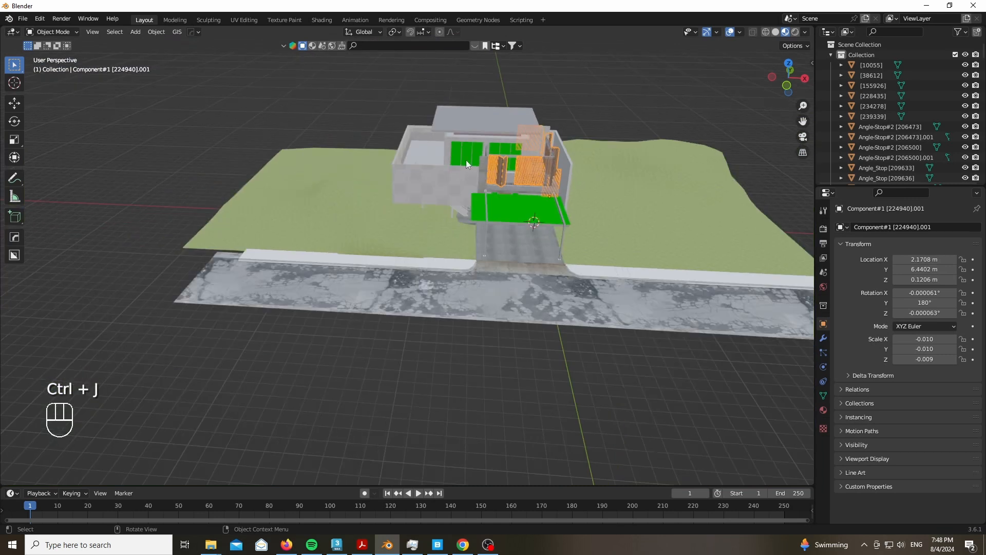
scroll(467, 163, "up", 3)
left_click(432, 190)
scroll(415, 121, "down", 3)
scroll(753, 332, "up", 5)
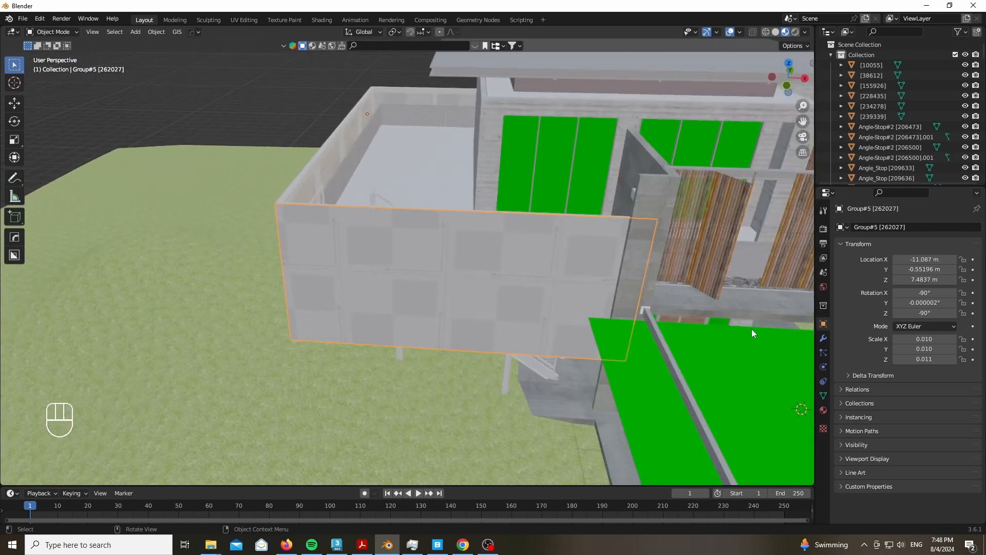
left_click(824, 410)
key("ctrl+space")
type("select link")
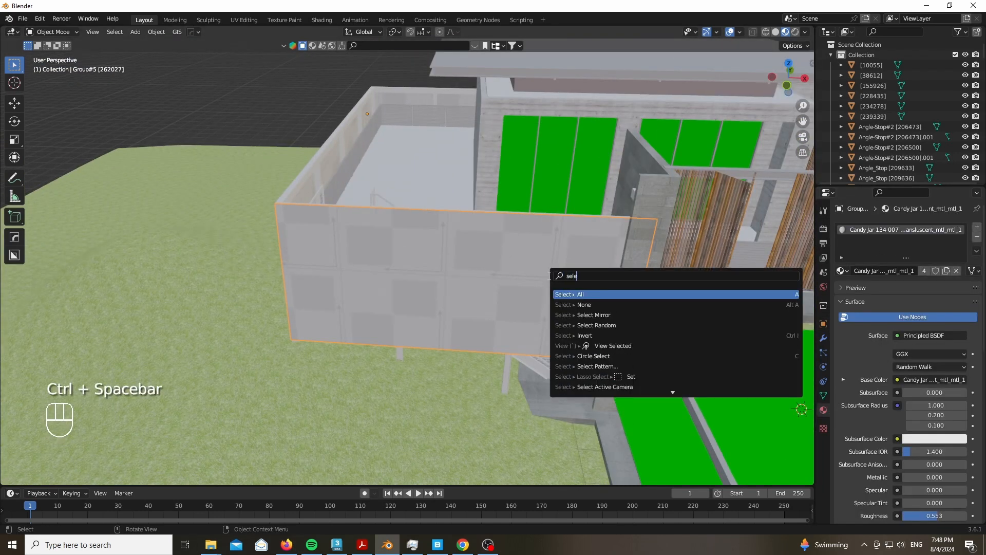
key("Down")
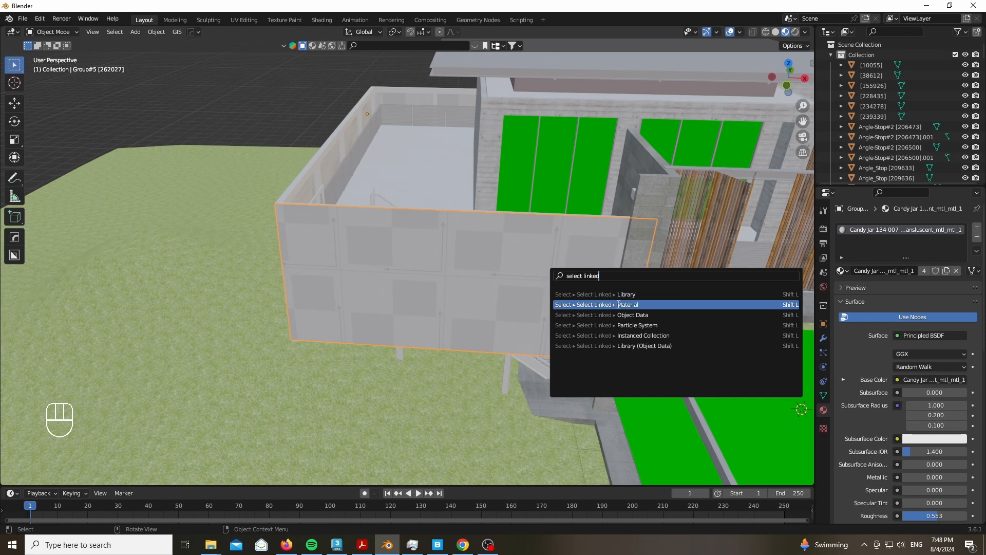
key("Return")
key("ctrl+j")
Step: Select all objects linked to the railing's Aluminum Anodized DarkGray material and join them
scroll(329, 218, "down", 7)
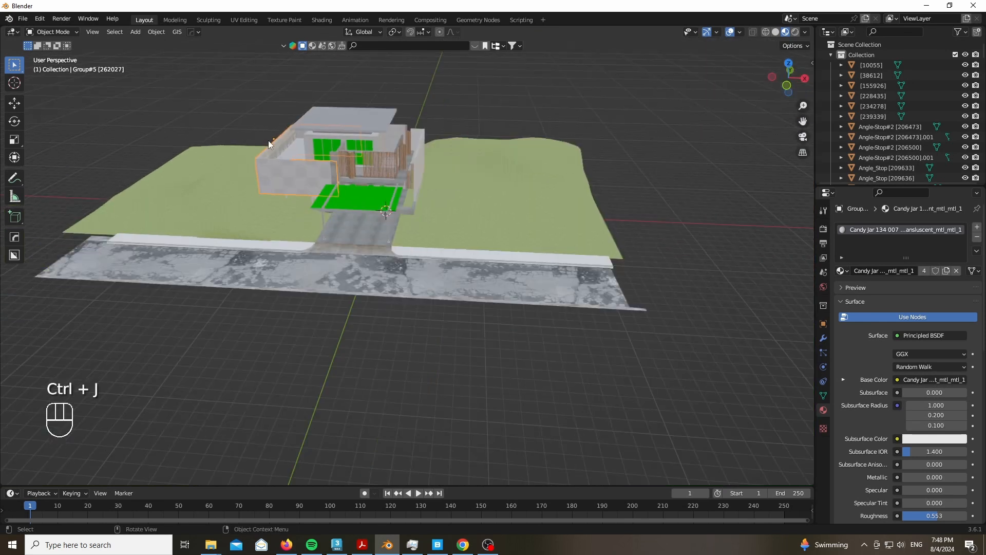
scroll(264, 138, "up", 4)
left_click(257, 141)
key("ctrl+space")
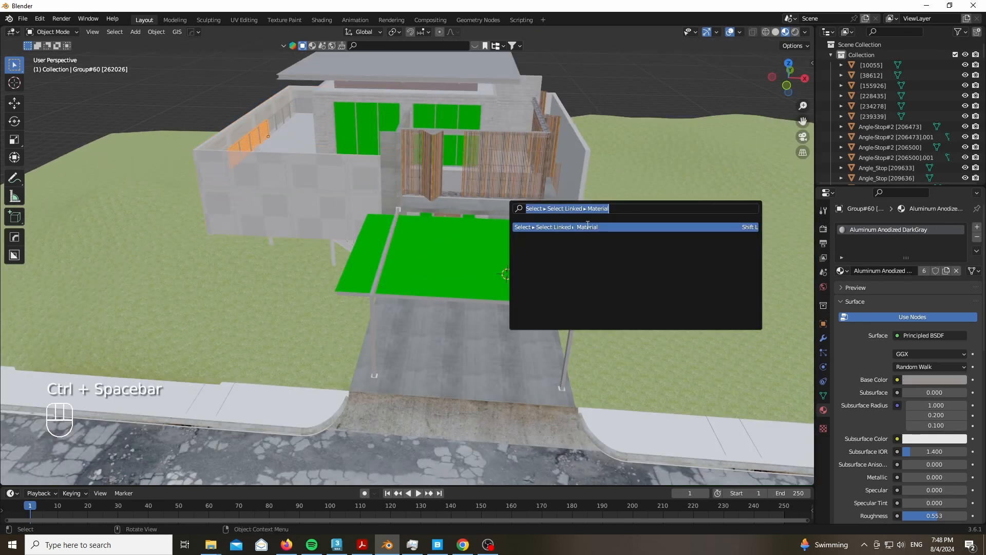
left_click(586, 229)
key("ctrl+j")
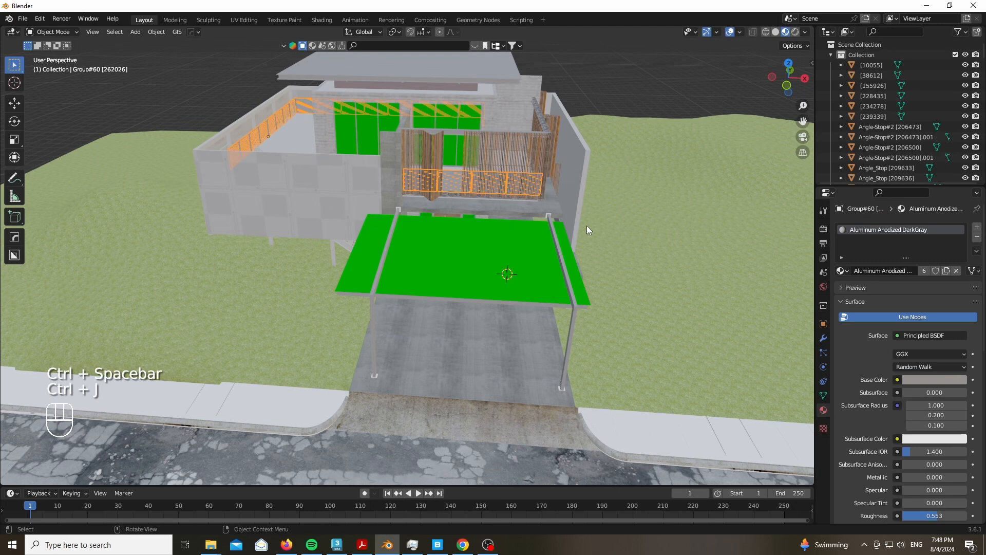
Step: Select all objects linked to the green carport roof's Glass_Window_Neutral2 material and join them
left_click(405, 282)
key("ctrl+space")
left_click(621, 241)
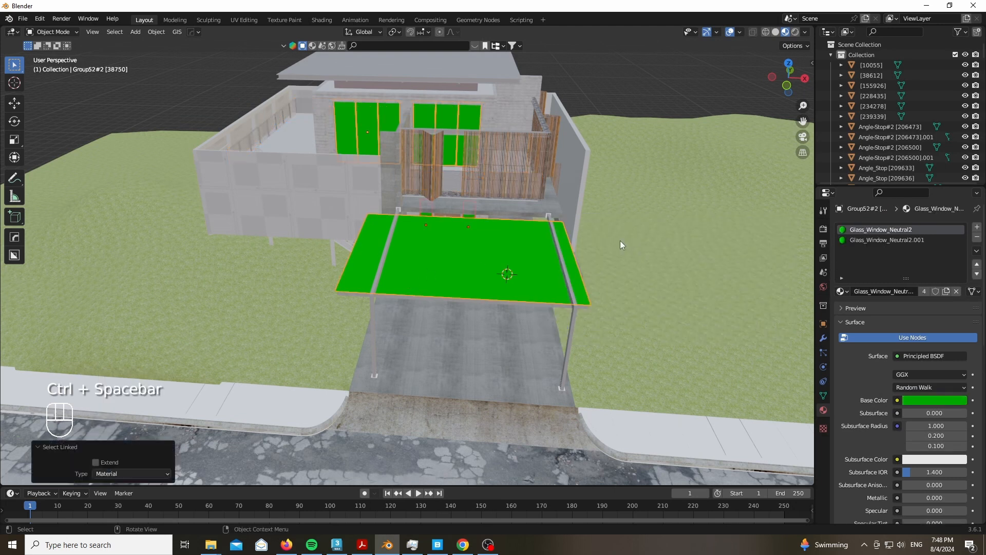
middle_click_drag(751, 113, 359, 287)
left_click(559, 252, "shift")
key("ctrl+j")
Step: Select all objects linked to the upper-floor wall's Concrete Simple D01 200cm material and join them
left_click(488, 110)
key("ctrl+space")
left_click(605, 149)
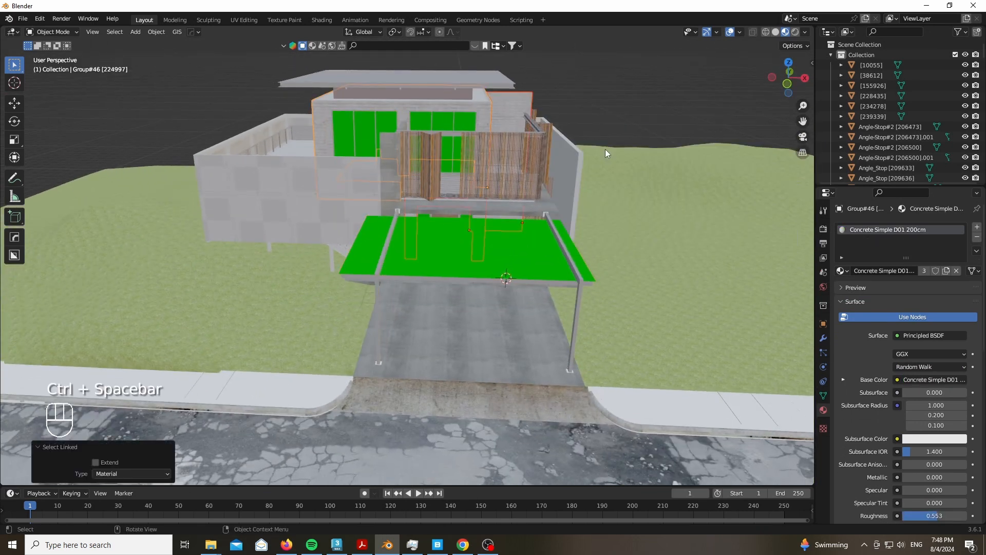
key("ctrl+j")
Step: Select every object linked to the stair handrail's Empty material and isolate them in local view
left_click(265, 144)
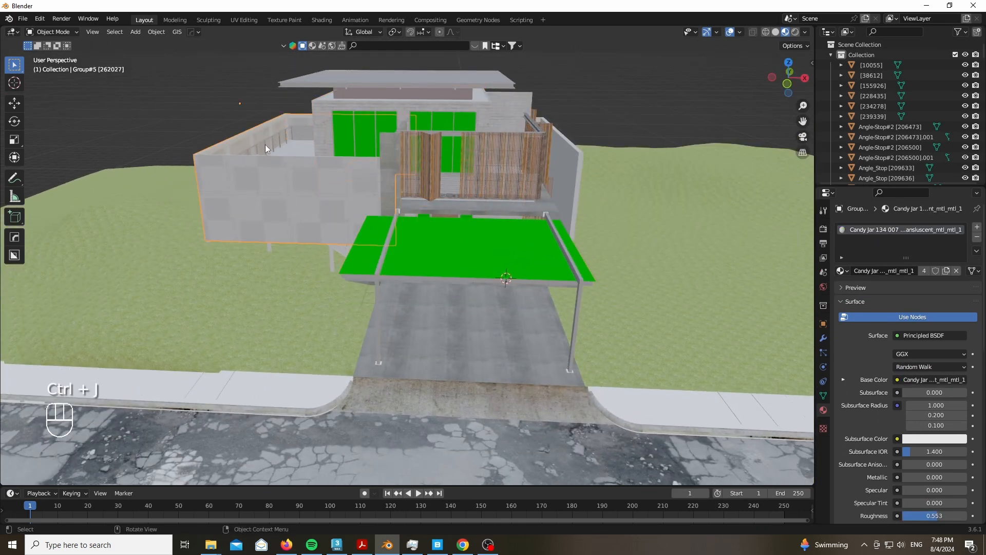
key("KP_Decimal")
left_click(206, 250)
key("ctrl+space")
left_click(476, 219)
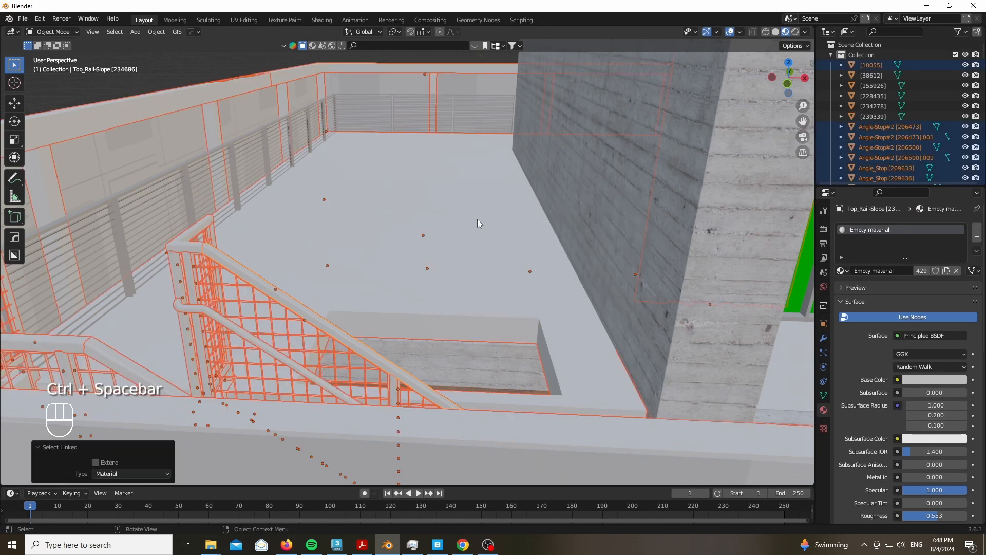
scroll(336, 177, "down", 10)
key("g")
key("KP_Divide")
scroll(442, 223, "up", 5)
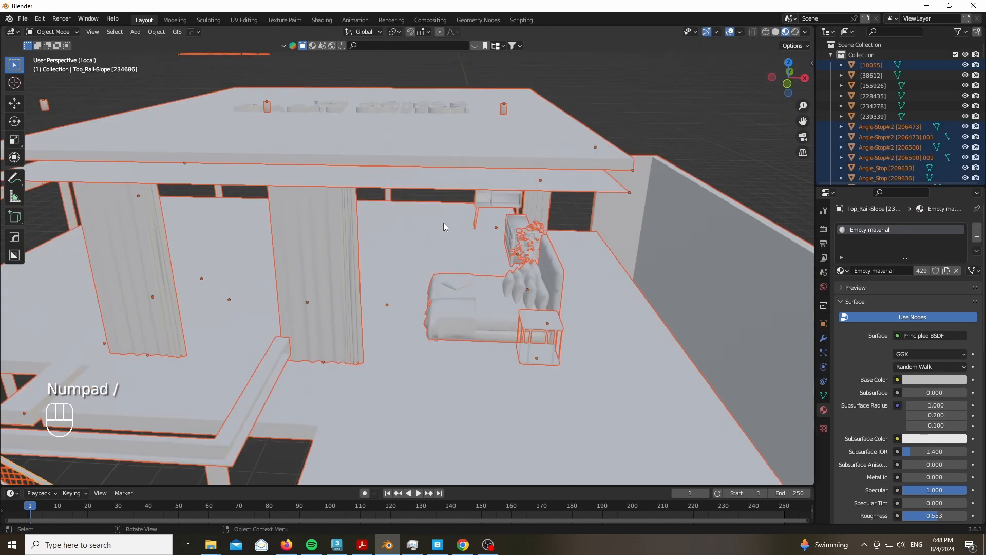
scroll(434, 115, "down", 5)
Step: Deselect the main house parts in a top wireframe view, keeping only the stair railings and wall frame selected, and return to solid shading
key("KP_7")
key("z")
scroll(349, 268, "down", 4)
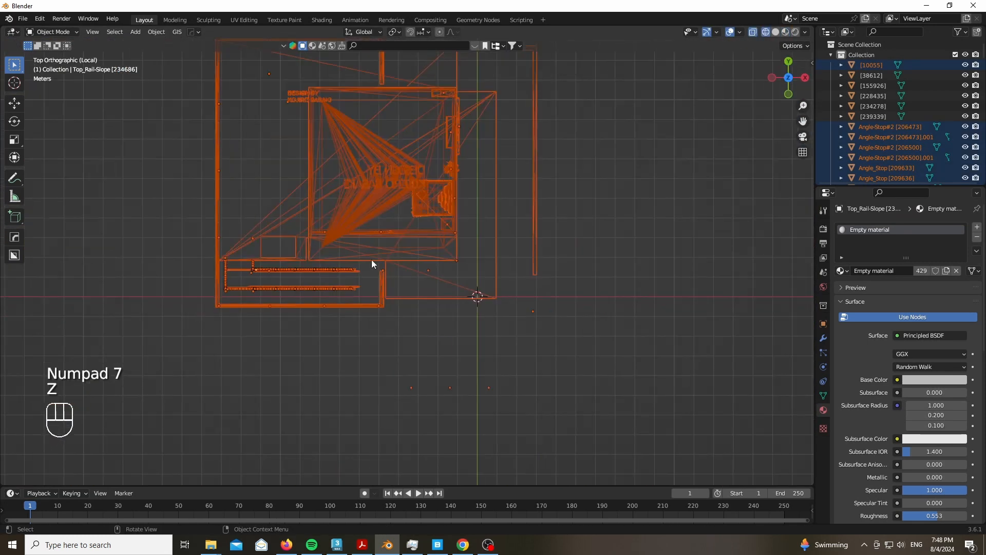
mouse_move(507, 89)
left_mouse_down("ctrl")
mouse_move(301, 247)
mouse_move(325, 239)
mouse_move(343, 254)
left_mouse_up("ctrl")
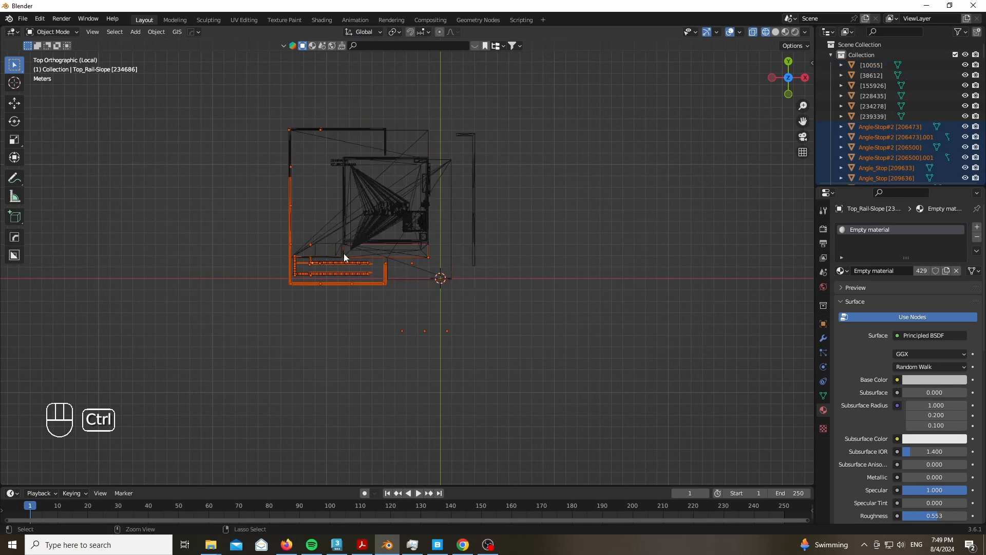
key("z")
mouse_move(412, 251)
middle_mouse_down()
mouse_move(565, 180)
mouse_move(540, 161)
middle_mouse_up()
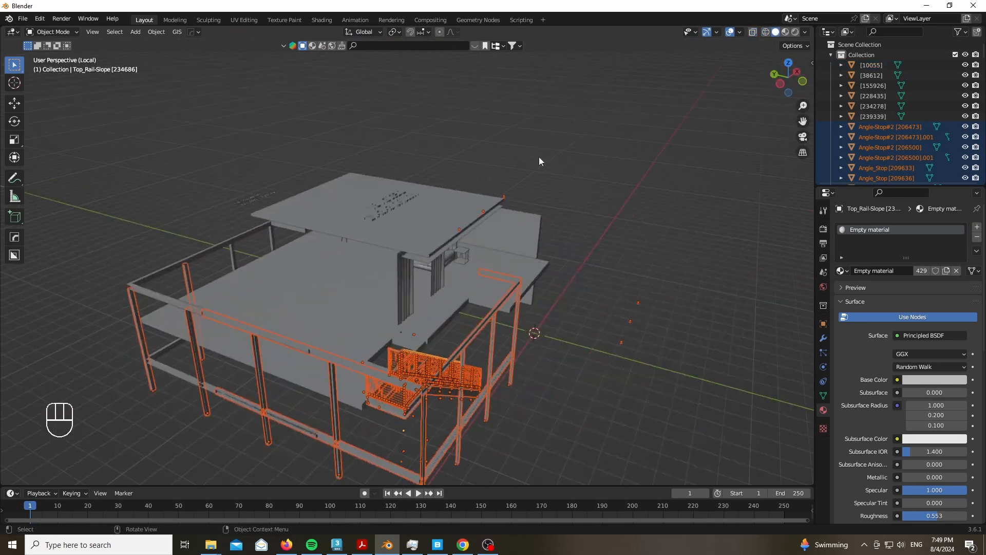
Step: Join the selected stair railings and wall frame posts into one object, with a frame post as the active object
scroll(283, 243, "up", 5)
middle_click_drag(460, 158, 432, 314)
scroll(281, 378, "down", 5)
middle_click_drag(440, 267, 488, 282)
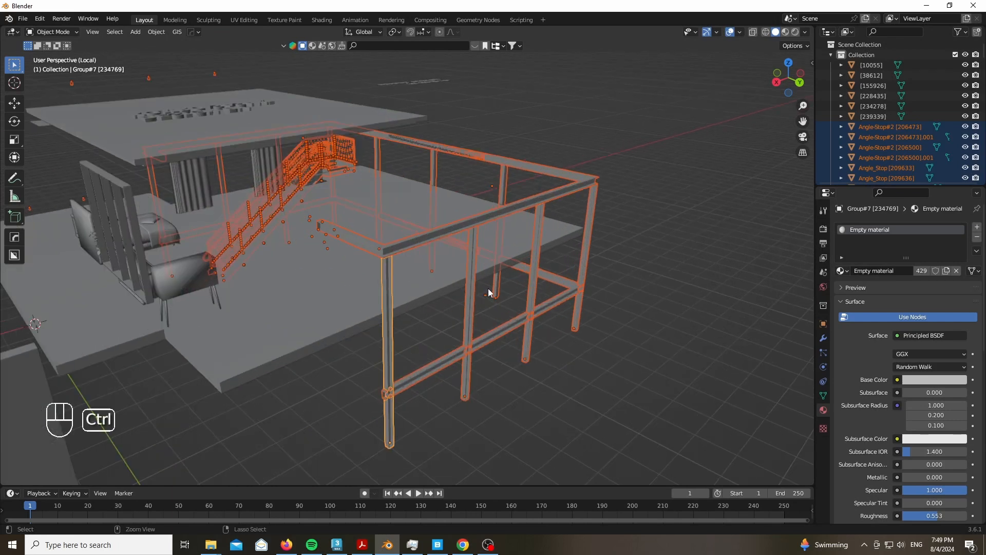
key("ctrl+j")
Step: Inspect the roof slab and the joined stair and wall frame object in local view
left_click(223, 167)
scroll(223, 167, "up", 5)
middle_click_drag(223, 168, 427, 303)
scroll(375, 92, "down", 5)
scroll(427, 303, "up", 5)
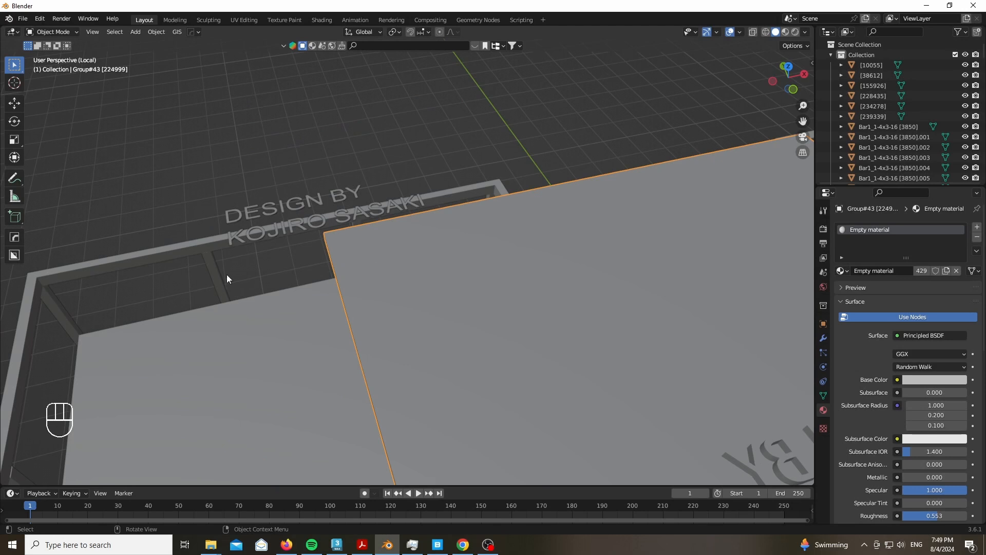
scroll(226, 274, "down", 8)
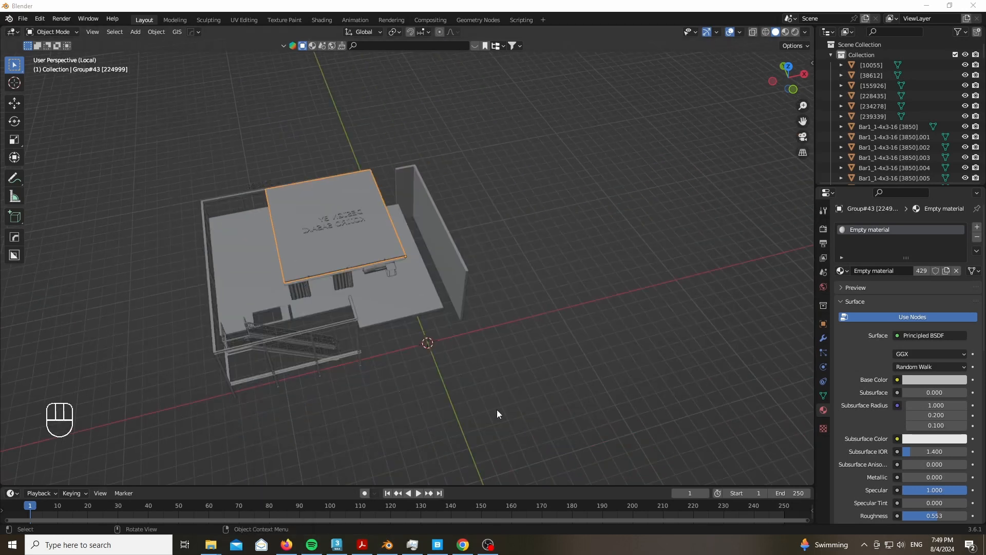
scroll(362, 285, "up", 4)
middle_click_drag(361, 285, 319, 374)
left_click(319, 374)
scroll(376, 251, "up", 4)
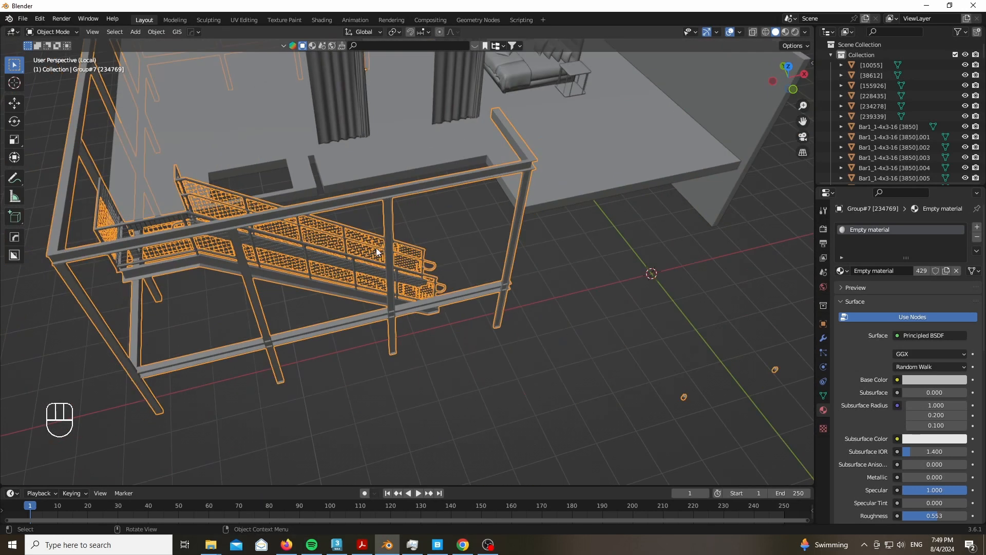
scroll(376, 248, "down", 3)
Step: Leave local view and switch the viewport to material preview shading
key("KP_Divide")
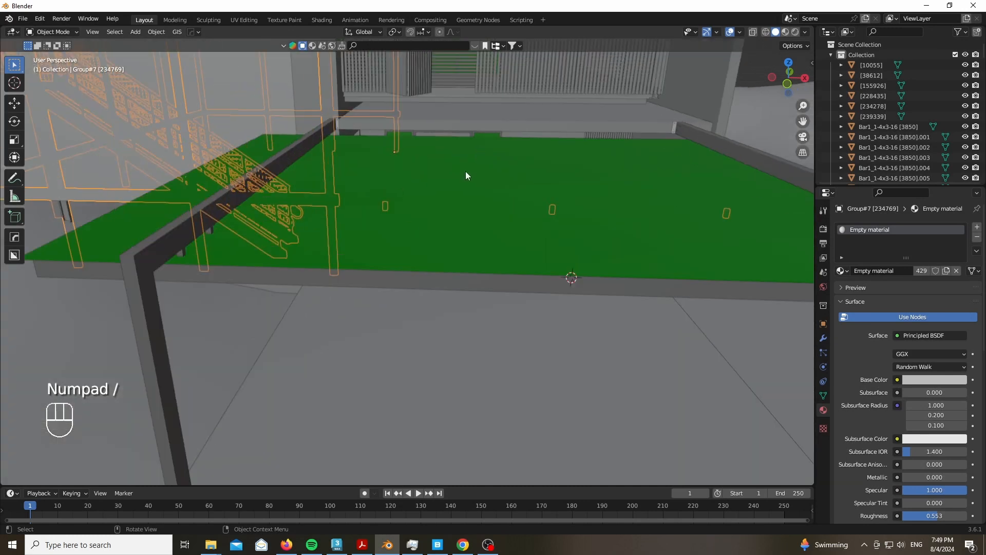
scroll(307, 274, "down", 5)
key("z")
Step: Select all objects linked to the carport frame's Plastic_Simple_Blurry_Black material and join them
left_click(308, 242)
key("ctrl+space")
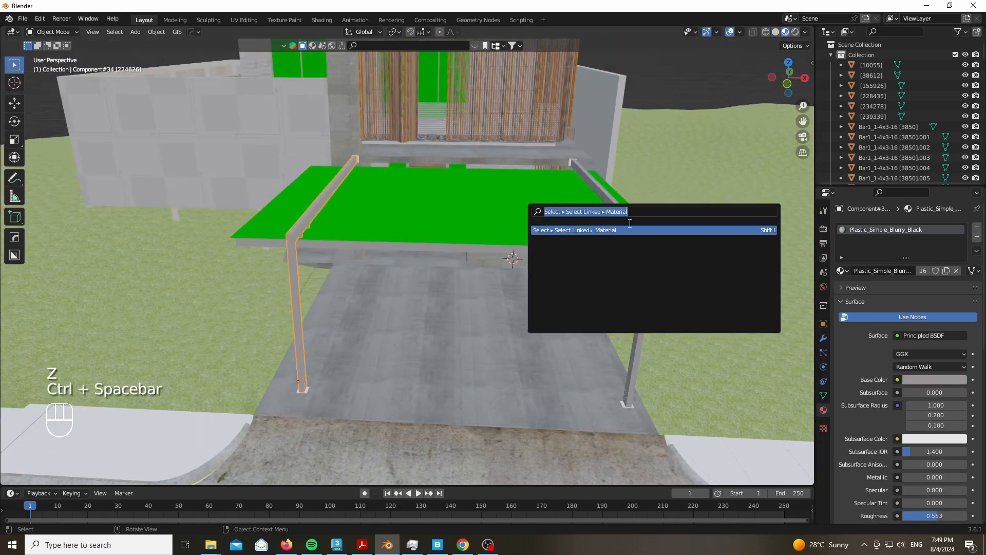
key("Return")
scroll(371, 214, "down", 2)
key("g")
right_click(551, 248)
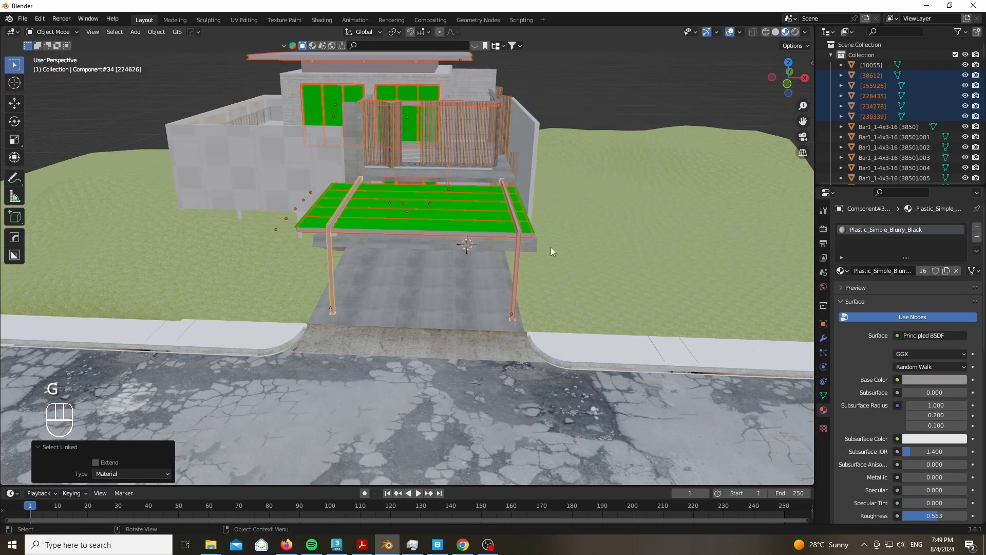
key("ctrl+j")
Step: Check the sidewalk and road objects and the materials assigned to them
left_click(296, 329)
scroll(514, 307, "down", 2)
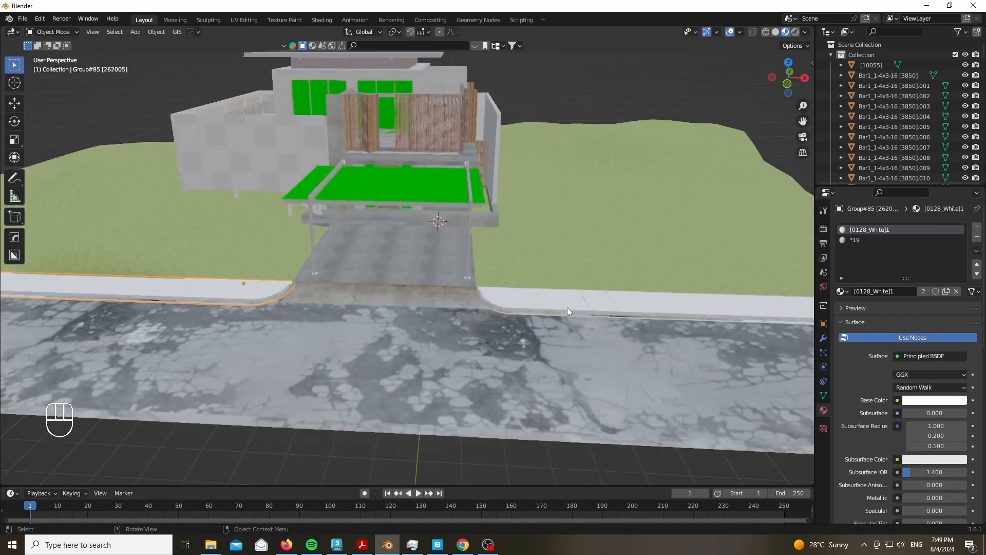
scroll(567, 308, "up", 2)
scroll(534, 248, "down", 4)
left_click(563, 294, "shift")
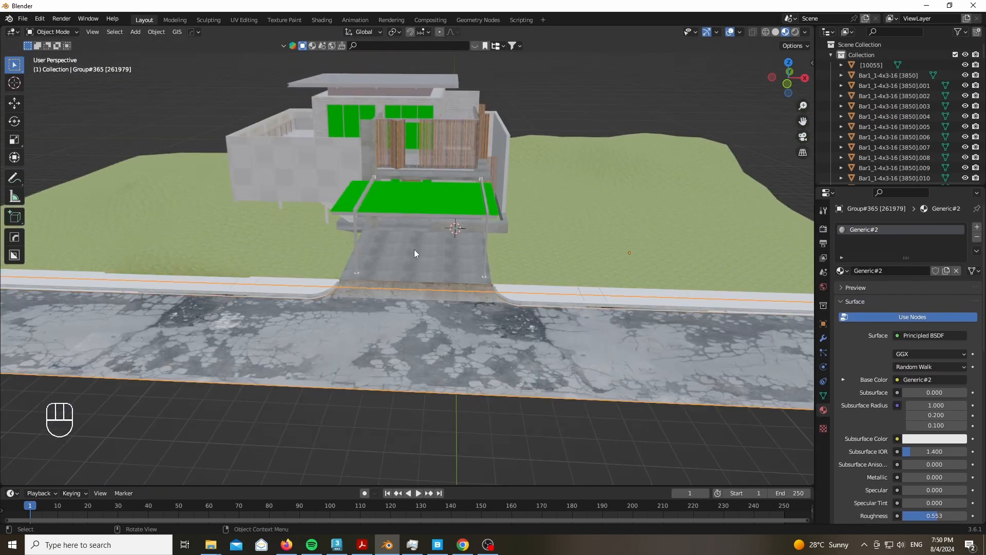
Step: Select the boundary wall panels, split the 3D viewport vertically and turn the new area into a Shader Editor
left_click(359, 165)
left_click_drag(3, 30, 387, 77)
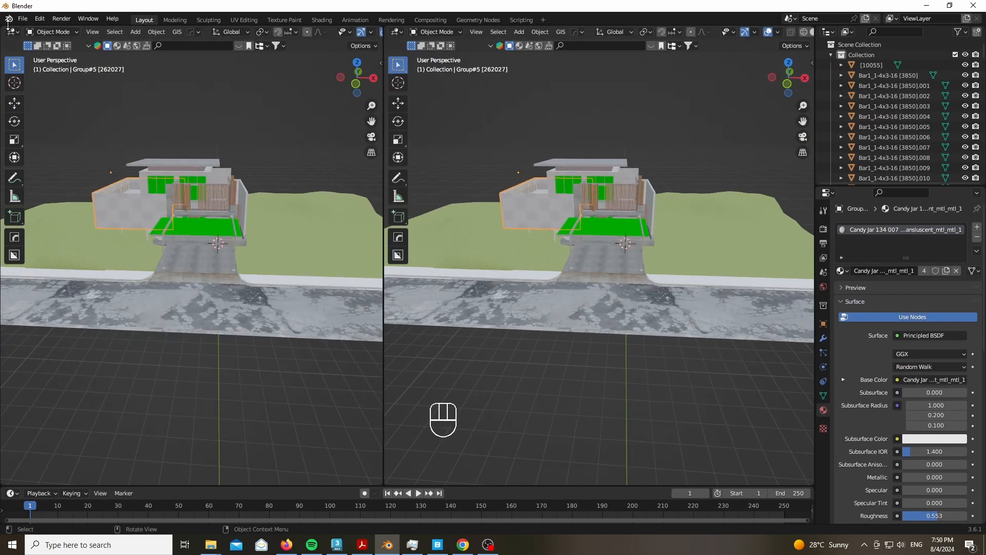
left_click(11, 32)
left_click(36, 128)
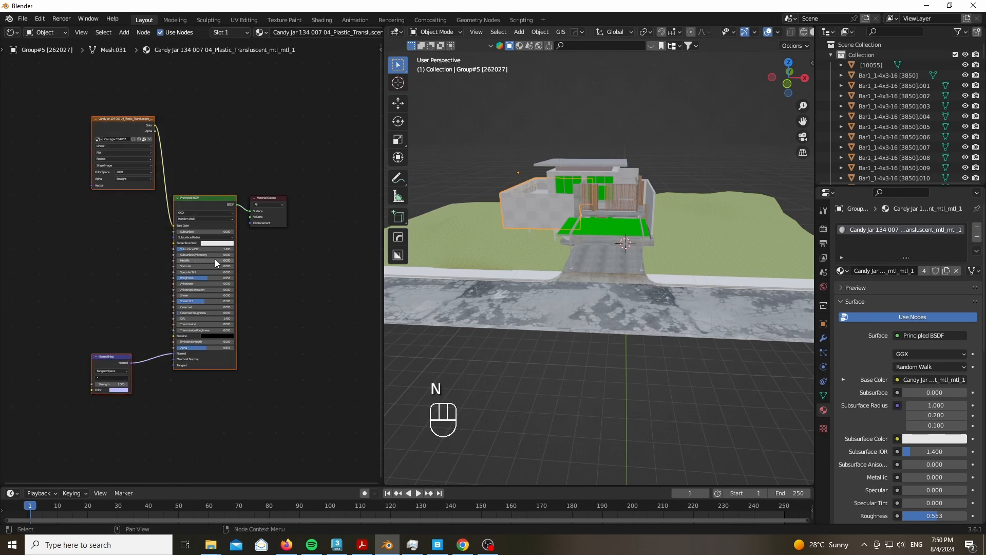
Step: Replace the wall material's existing shader nodes with a new Principled BSDF connected to the Material Output
key("x")
key("shift+a")
type("pr")
key("Return")
left_click(132, 194)
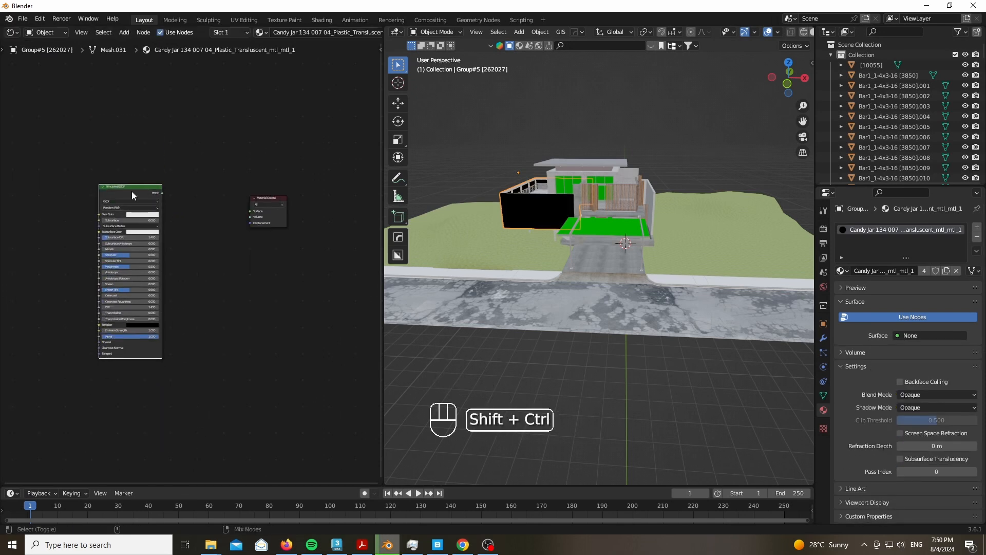
left_click(132, 195, "ctrl+shift")
scroll(517, 209, "up", 8)
scroll(482, 311, "down", 3)
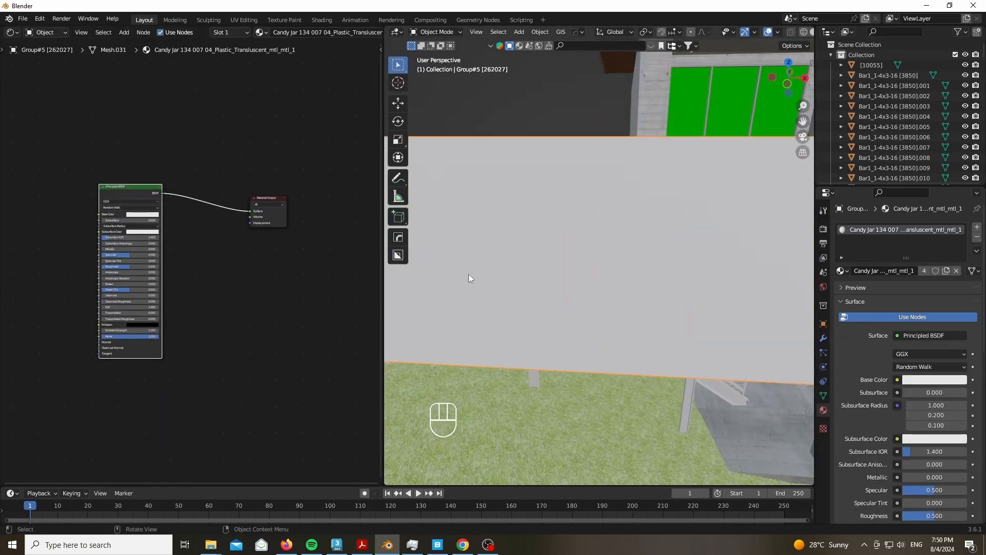
Step: Set the wall panel material's Roughness to about 0.23 and Transmission to 1, and display the viewport in rendered shading
scroll(194, 281, "up", 2)
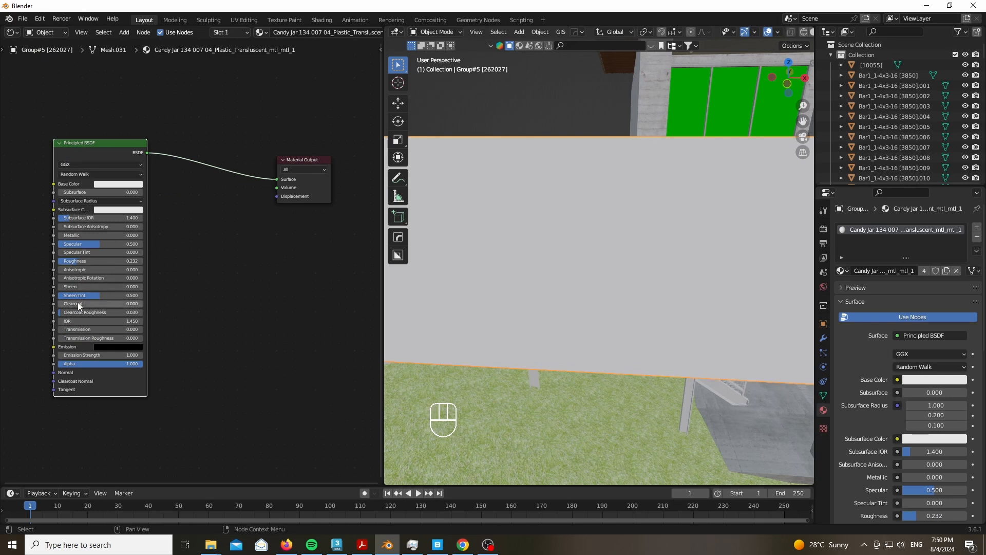
left_click_drag(82, 329, 172, 329)
key("z")
left_click(612, 229)
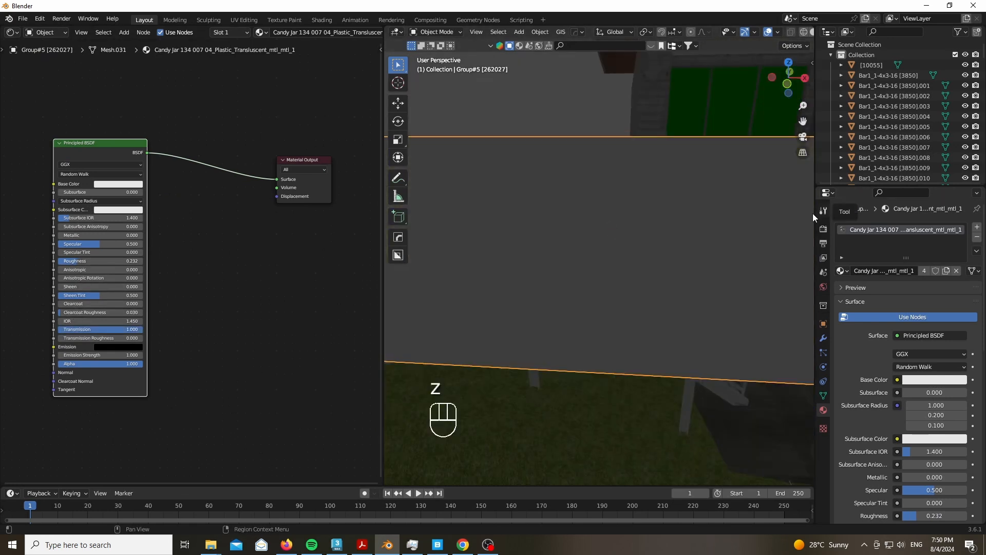
Step: Set the render engine to Cycles and the device to GPU Compute
left_click(824, 229)
left_click(916, 260)
left_click(919, 254)
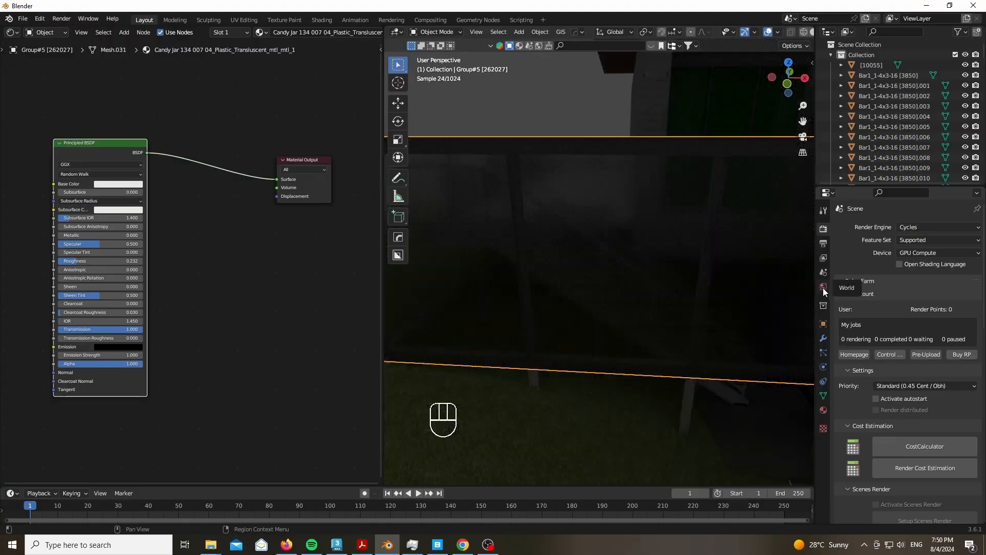
Step: Change the world background colour to white and enable denoising for the viewport render
left_click(823, 286)
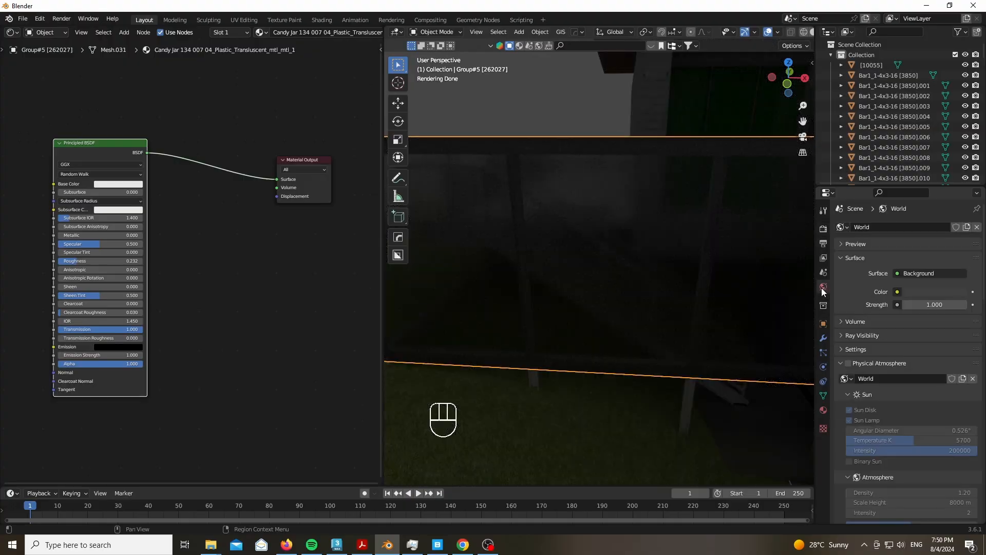
left_click(934, 292)
scroll(524, 218, "down", 3)
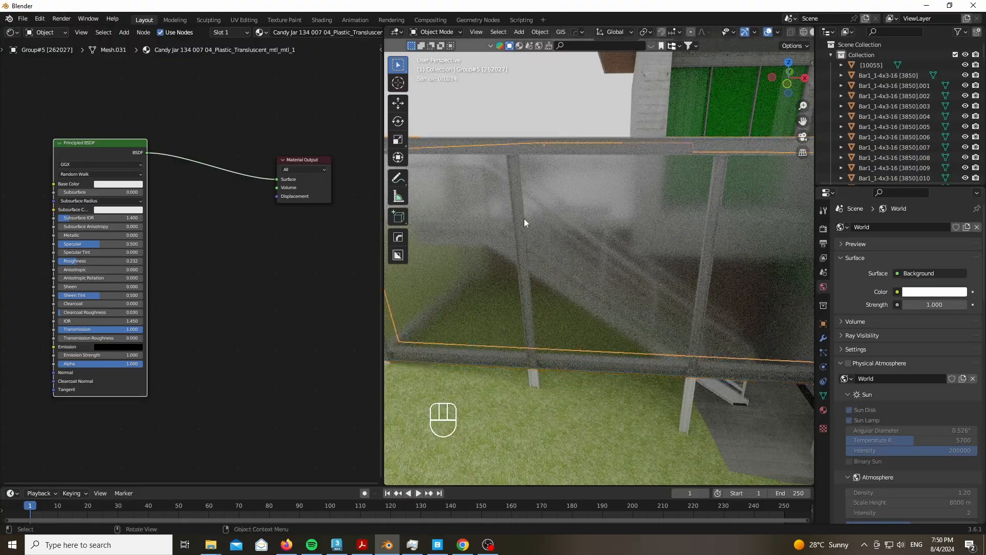
scroll(474, 241, "up", 3)
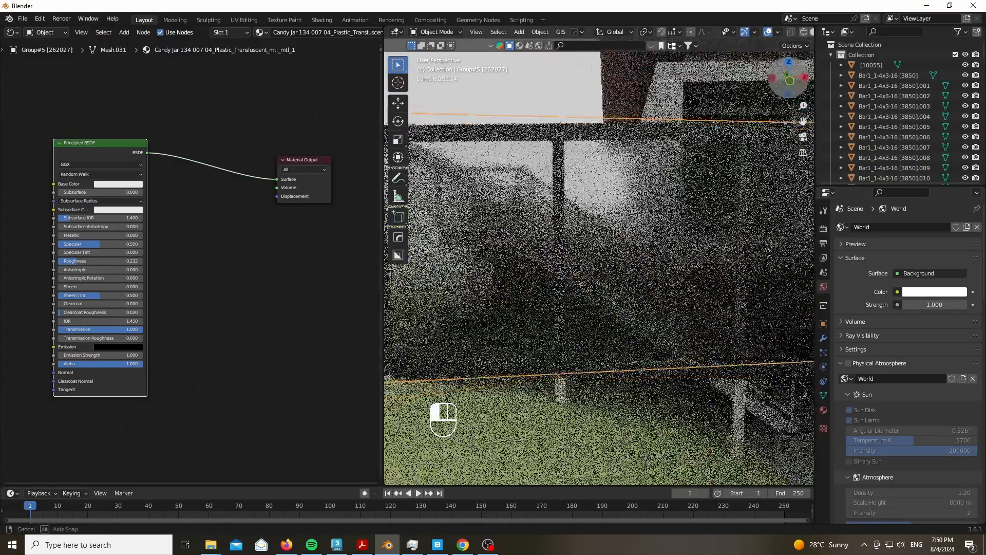
left_click(823, 228)
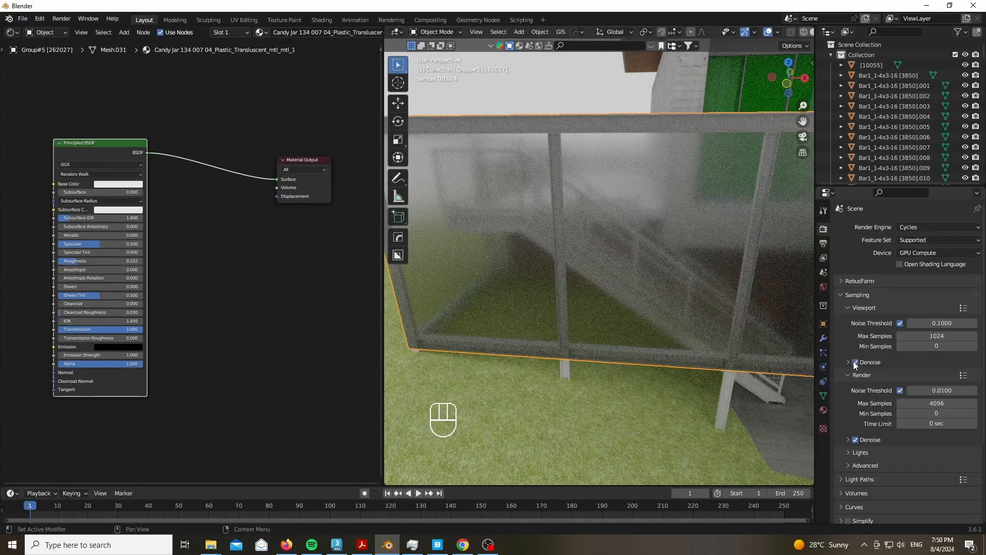
Step: Fine-tune the wall panel material's Roughness to 0.175, checking the translucency of the panels in the render
scroll(116, 280, "up", 4)
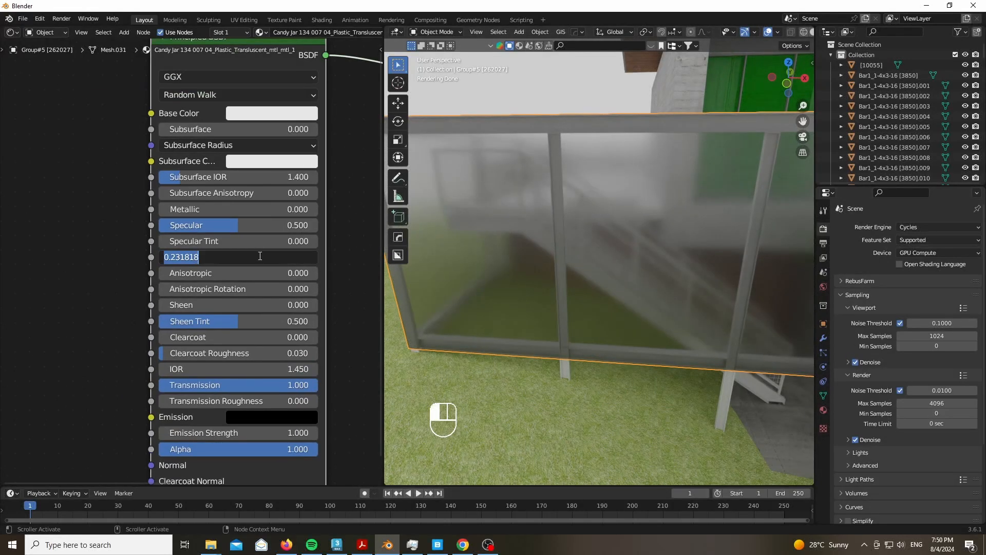
type("2")
key("Return")
double_click(260, 256)
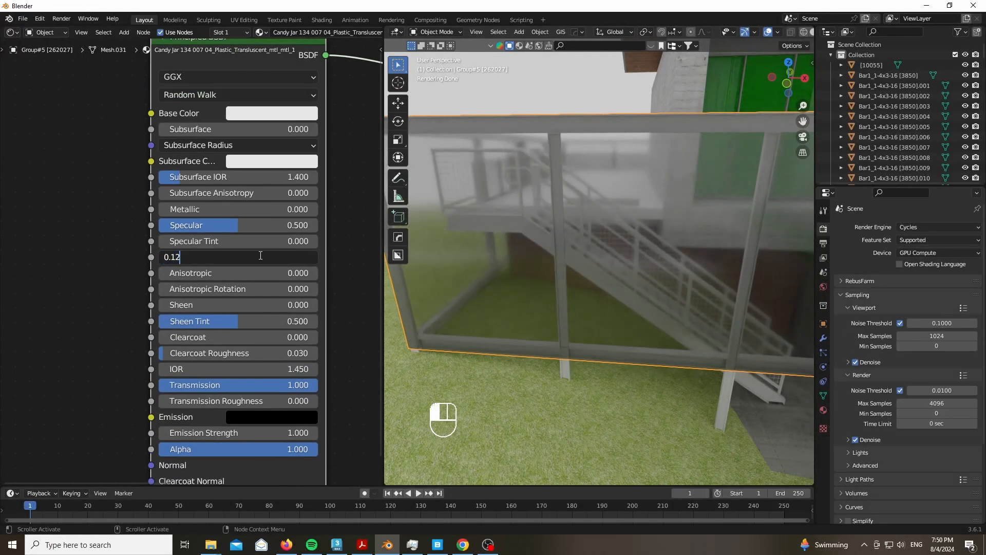
key("BackSpace")
type("5")
key("Return")
double_click(260, 255)
key("BackSpace")
type("75")
key("Return")
scroll(588, 215, "down", 5)
scroll(691, 181, "up", 5)
scroll(645, 198, "down", 4)
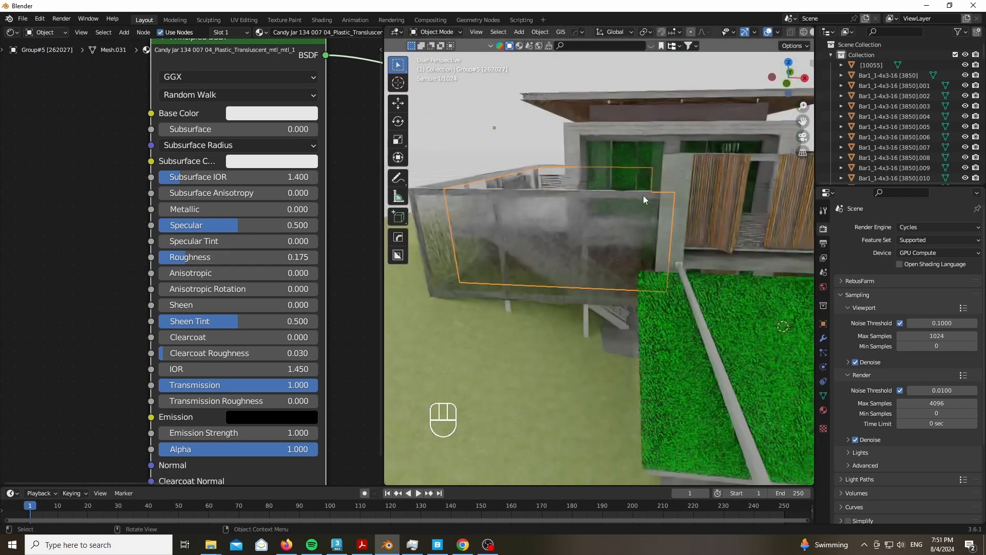
Step: Select the staircase and wall frame object and delete the Normal Map node from its material
scroll(583, 322, "up", 7)
left_click(643, 288)
scroll(153, 213, "down", 8)
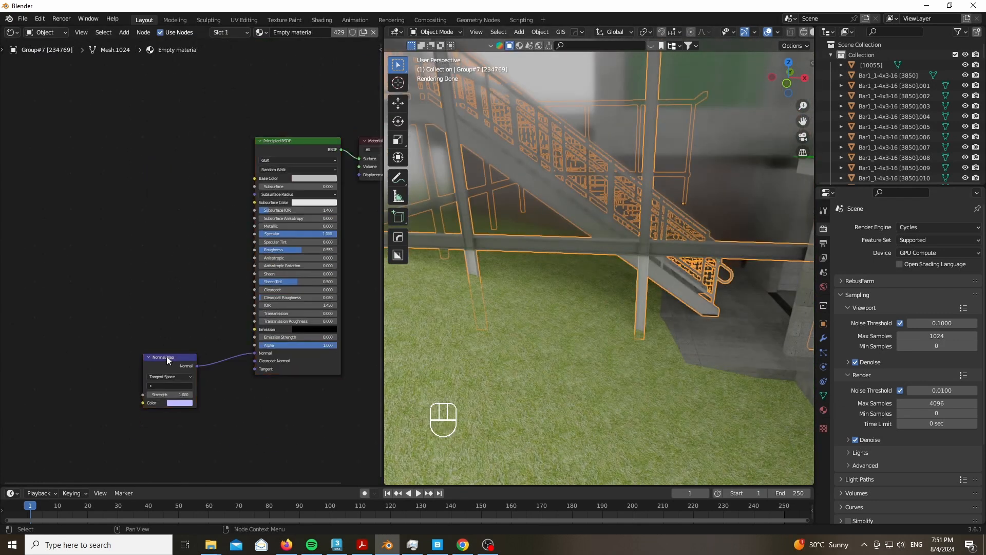
left_click(167, 356)
key("x")
Step: Set the staircase frame material's Specular to about 0.43 and lighten its Base Color to a pale grey
scroll(229, 257, "up", 3)
left_click_drag(343, 228, 288, 228)
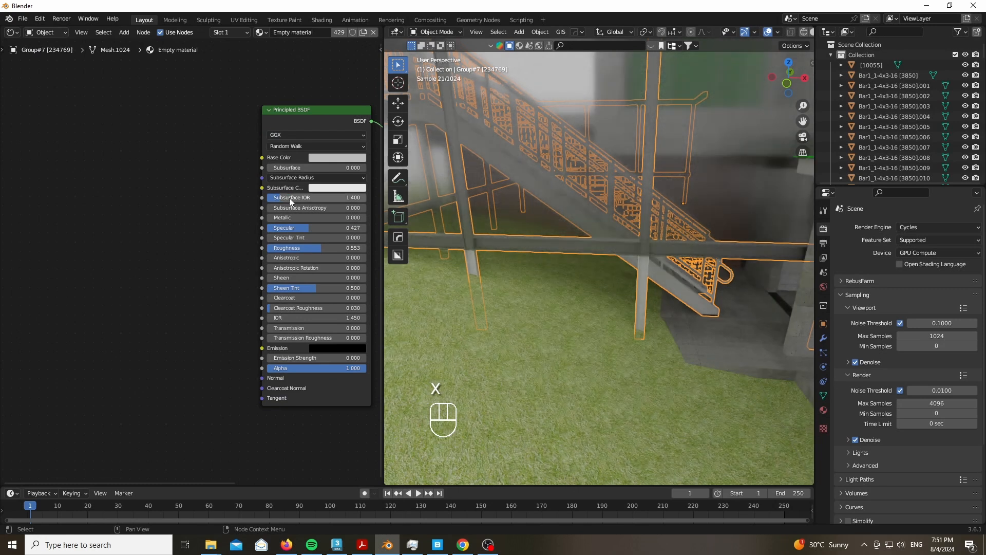
left_click(329, 157)
left_click(387, 37)
scroll(187, 176, "up", 3)
middle_click_drag(285, 247, 183, 260)
Step: Set the staircase frame material's Metallic to about 0.51 while checking a support post up close
scroll(672, 309, "down", 4)
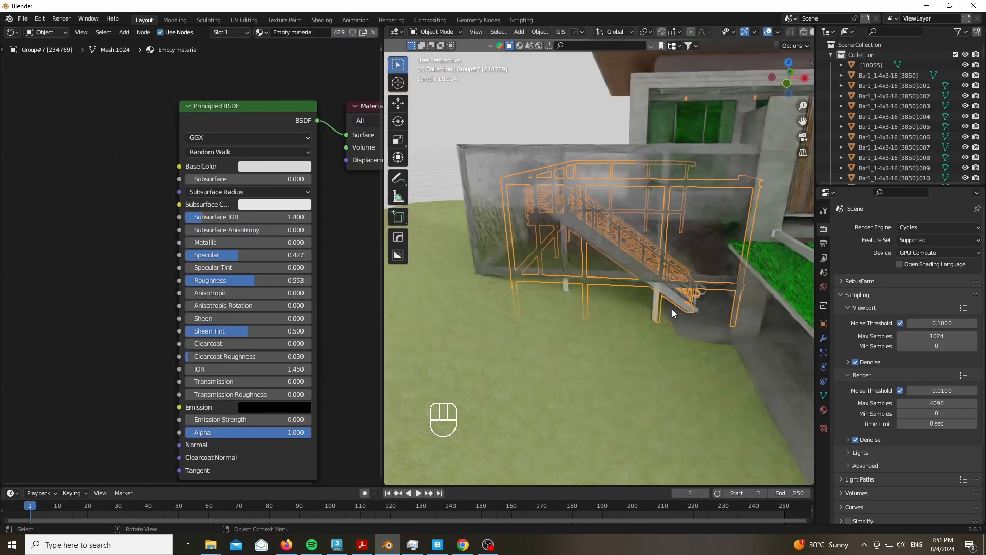
scroll(672, 309, "up", 6)
scroll(667, 304, "down", 2)
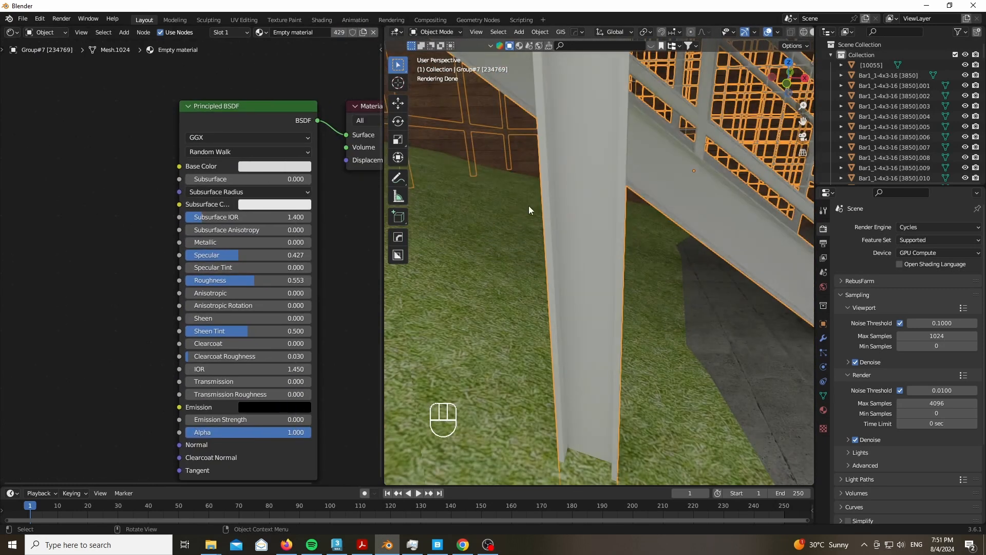
left_click_drag(191, 242, 233, 242)
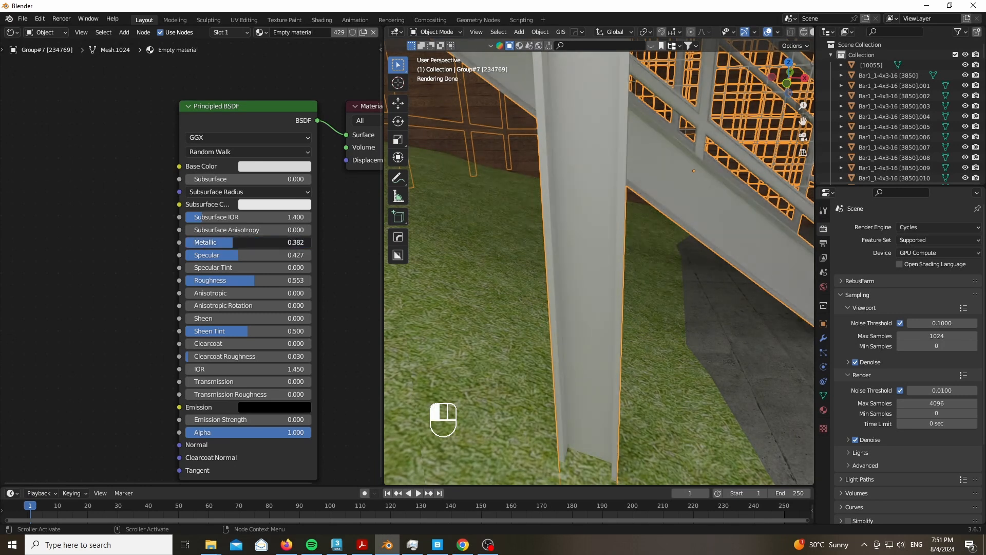
scroll(609, 298, "down", 6)
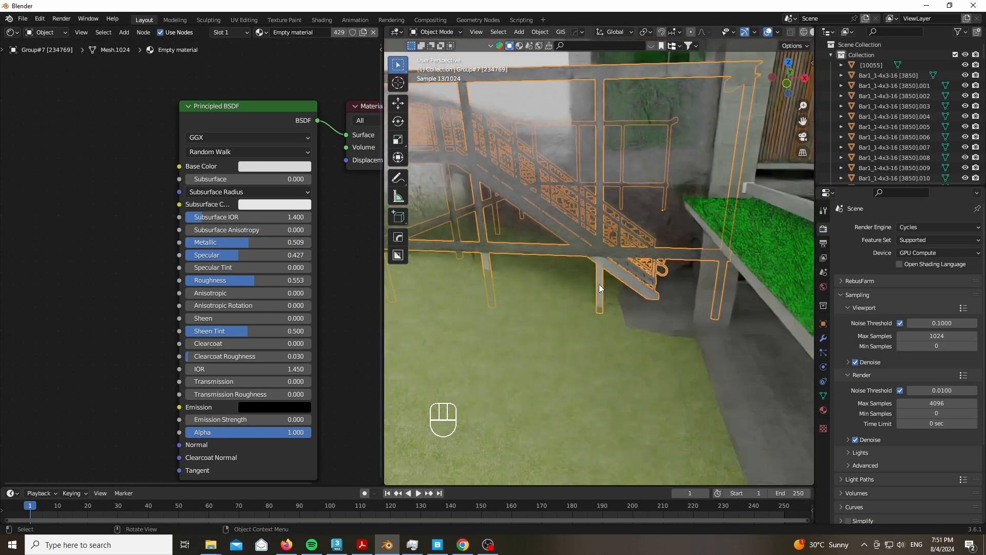
Step: Select the carport frame object and delete the Normal Map node from its Plastic_Simple_Blurry_Black material
scroll(676, 279, "up", 3)
left_click(678, 280)
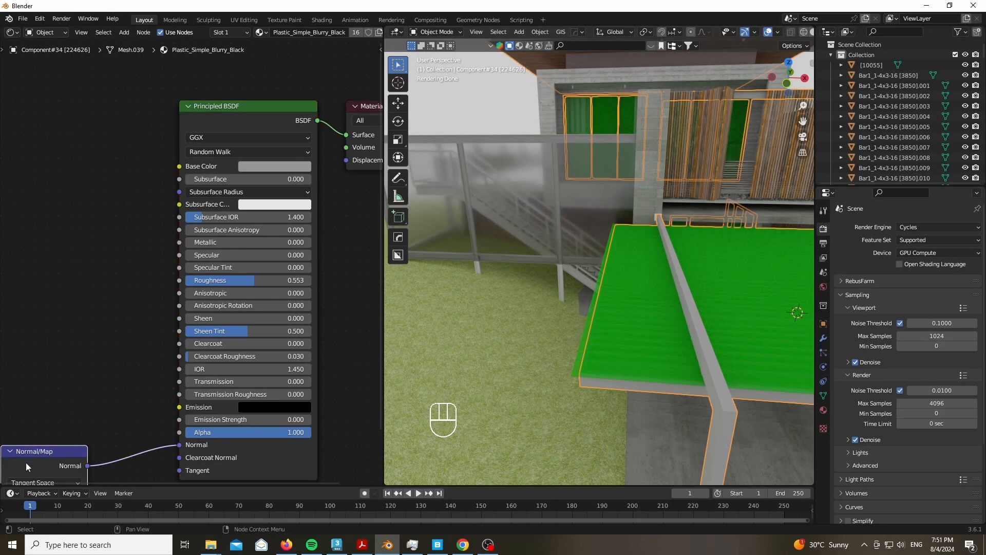
key("x")
Step: Set the carport frame material's Metallic to 1 and darken its Base Color to near-black with a value of 0.037
left_click_drag(234, 242, 337, 246)
left_click(257, 170)
left_click(280, 167)
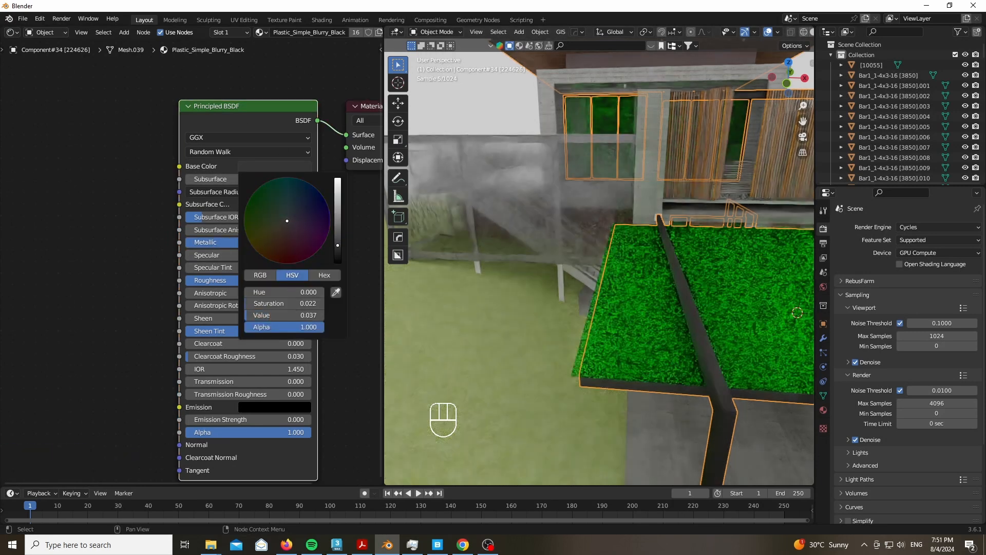
Step: Clean up the carport frame's mesh by applying Limited Dissolve with a 5° max angle to all of its geometry
scroll(729, 411, "up", 6)
scroll(658, 291, "up", 4)
key("Tab")
key("a")
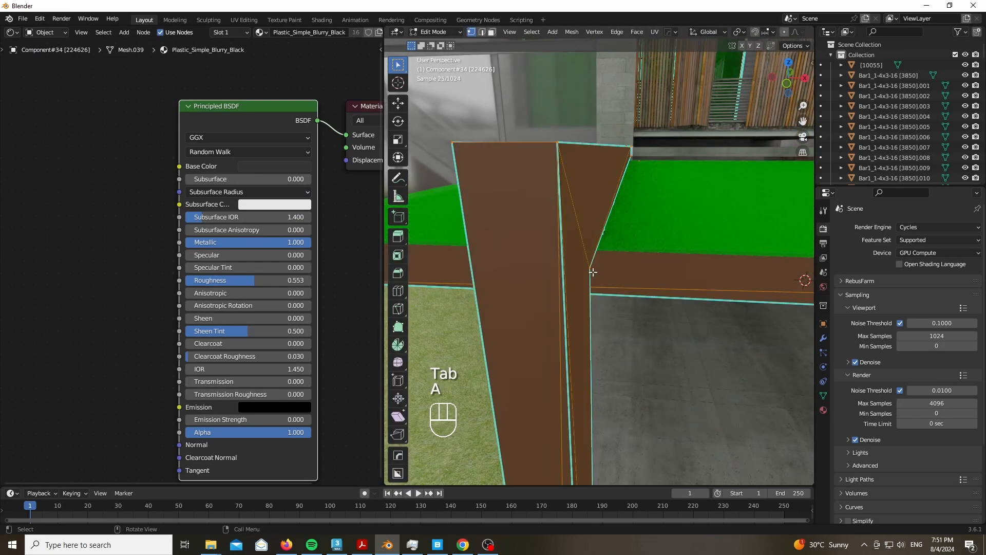
key("x")
left_click(551, 387)
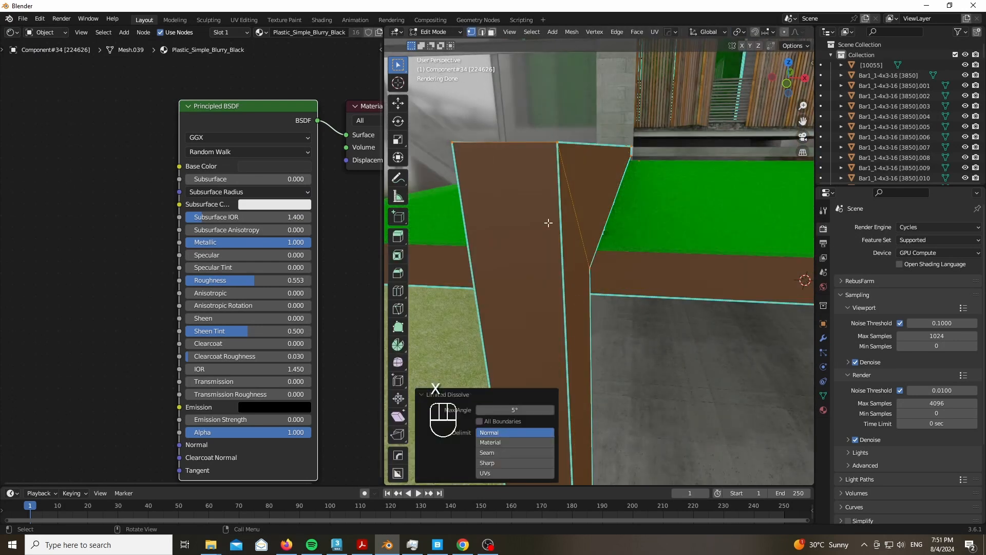
key("Tab")
Step: Add a HardOps Bevel modifier with 3 segments and a width of about 0.0027 m to the carport frame
key("q")
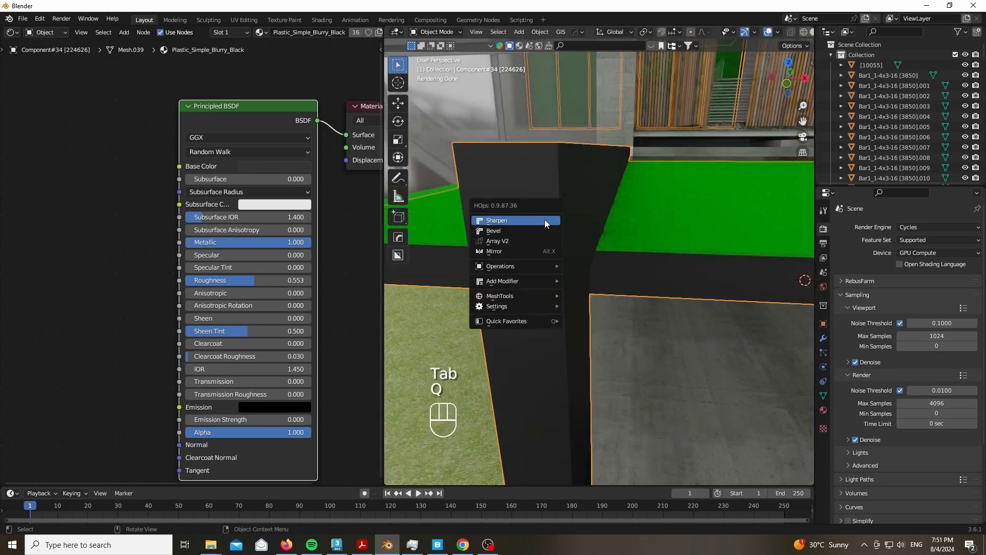
mouse_move(519, 280)
left_click(581, 279, "shift")
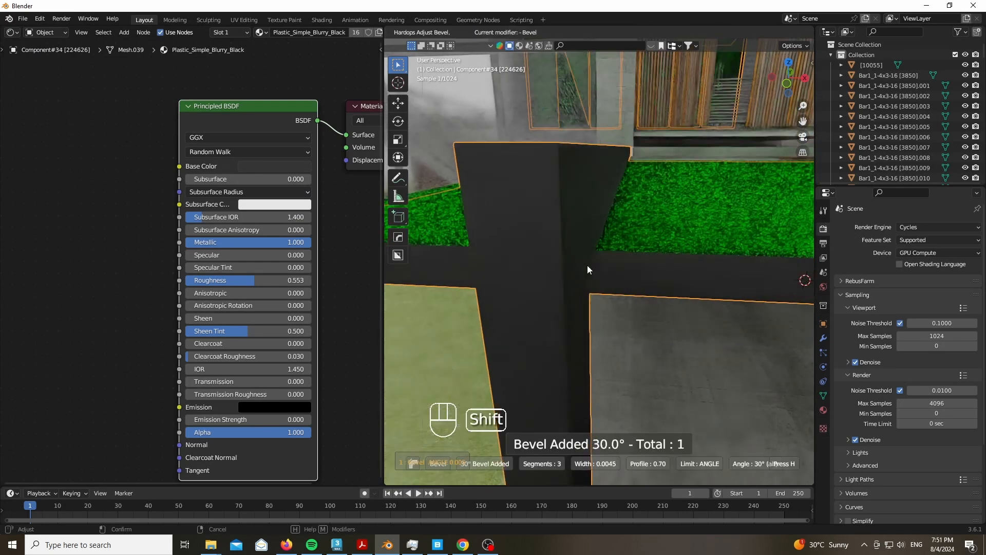
left_click(587, 264)
Step: Display the viewport in solid shading and examine the Bevel modifier's settings on the whole carport frame
key("z")
scroll(548, 155, "up", 1)
scroll(558, 176, "down", 6)
left_click(823, 339)
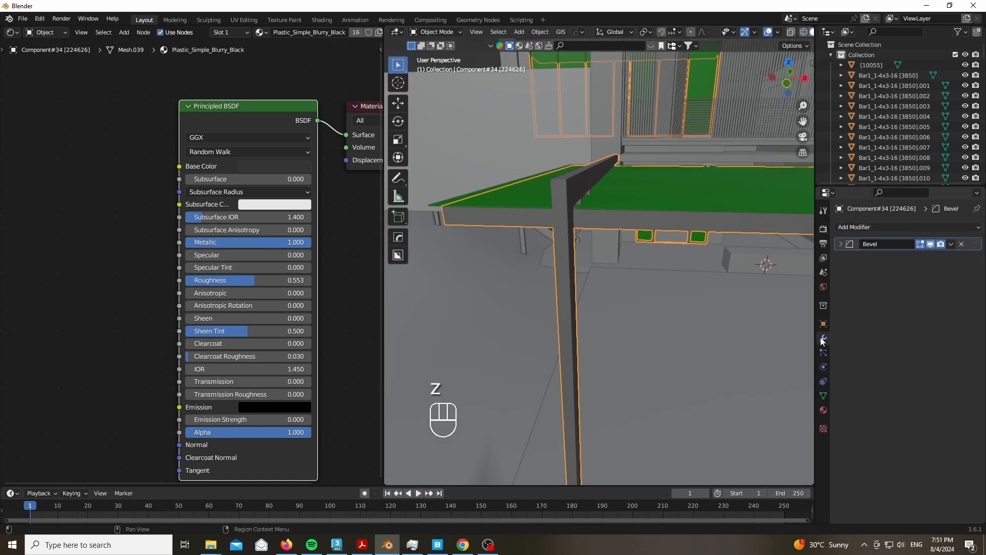
left_click(840, 244)
scroll(461, 237, "down", 8)
scroll(457, 239, "up", 3)
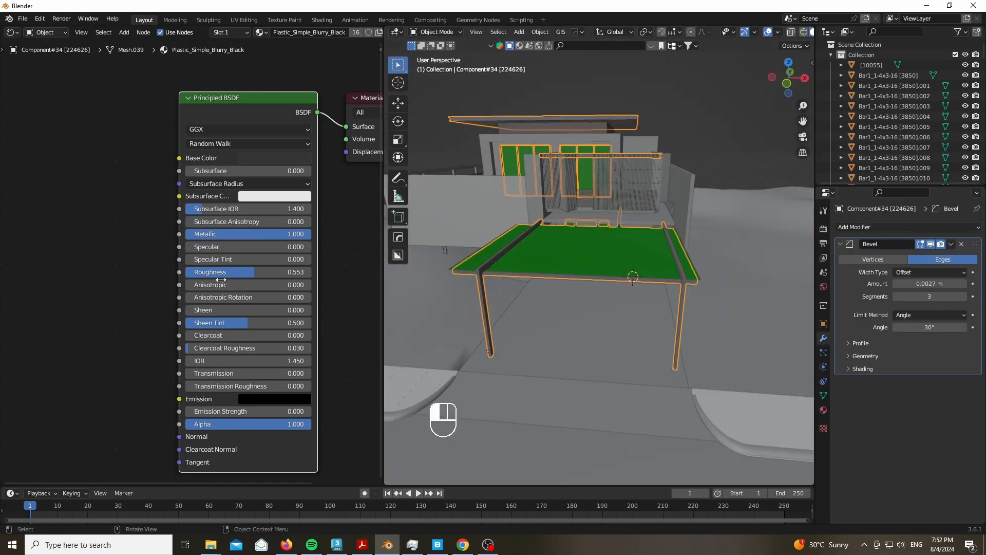
Step: Switch the viewport to material preview shading and enlarge the 3D viewport by narrowing the Shader Editor
key("z")
left_click(590, 375)
left_click_drag(381, 343, 132, 342)
Step: Select the carport roof and window glass object and remove both of its Glass_Window_Neutral2 material slots
left_click(461, 239)
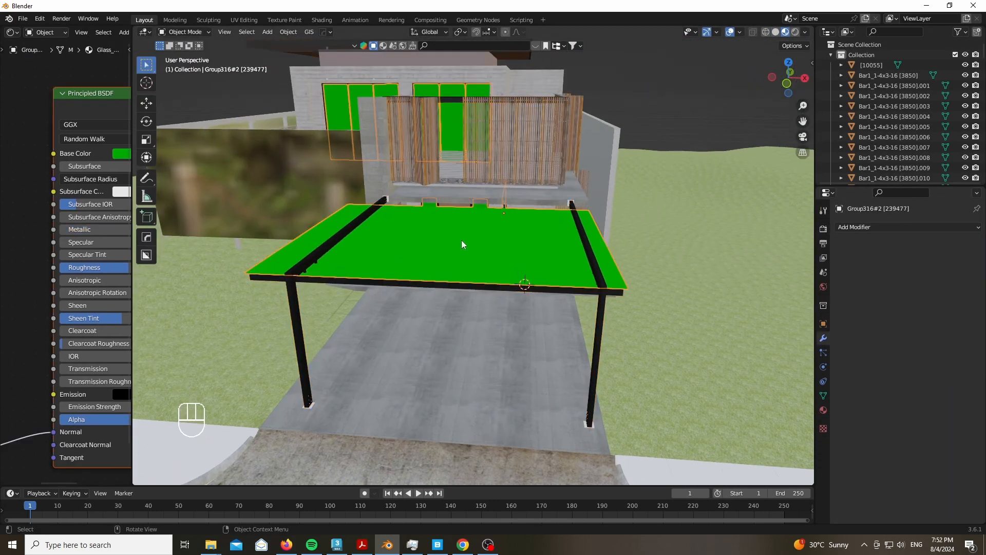
middle_click_drag(657, 251, 803, 393)
left_click(823, 410)
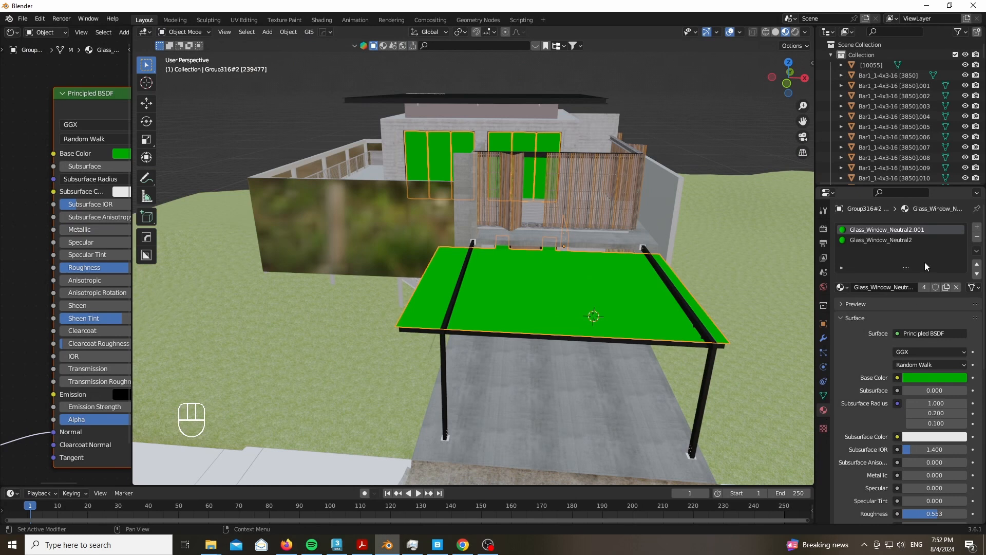
left_click(978, 238)
left_click(978, 239)
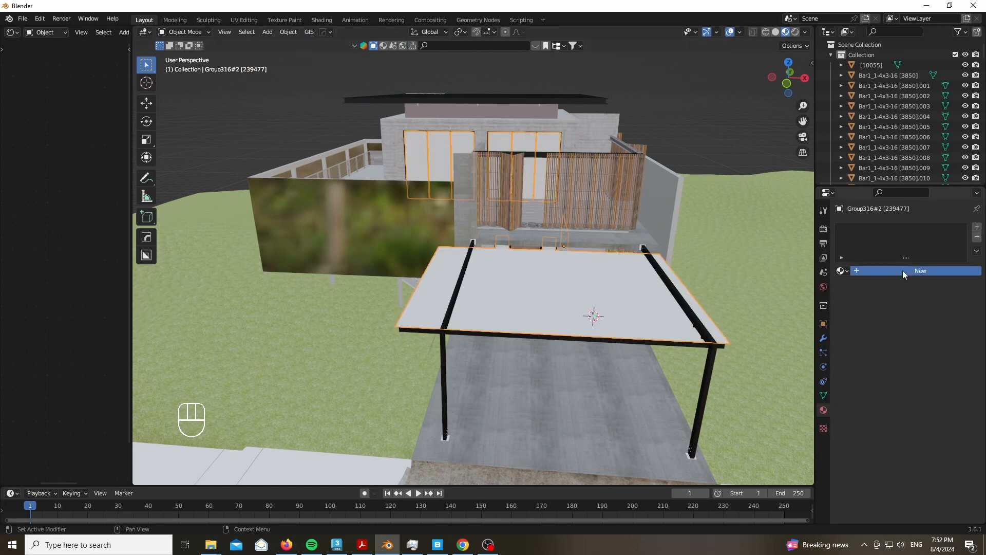
Step: Create a new material for the glass object with Roughness 0 and Transmission 1
left_click(879, 270)
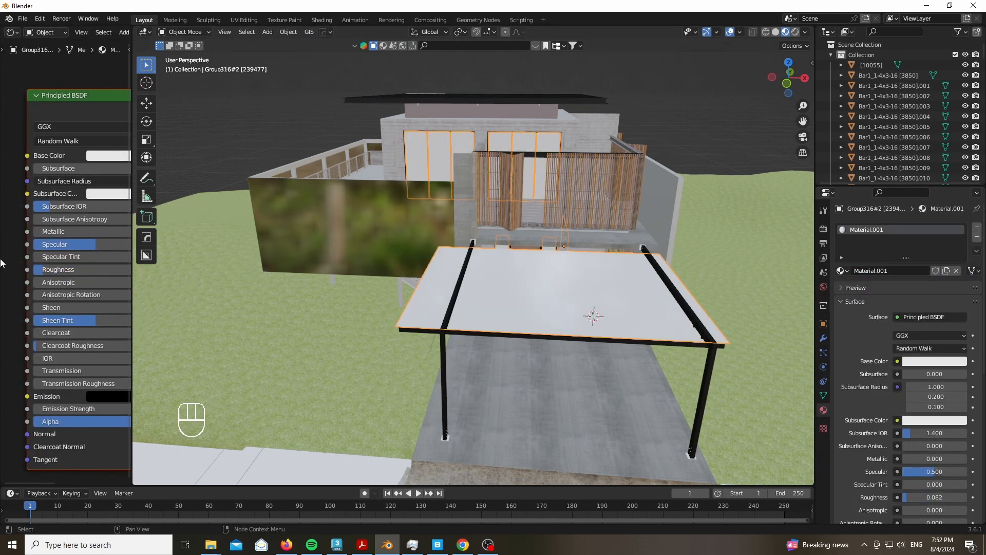
middle_click_drag(0, 263, 86, 248)
left_click_drag(24, 343, 126, 343)
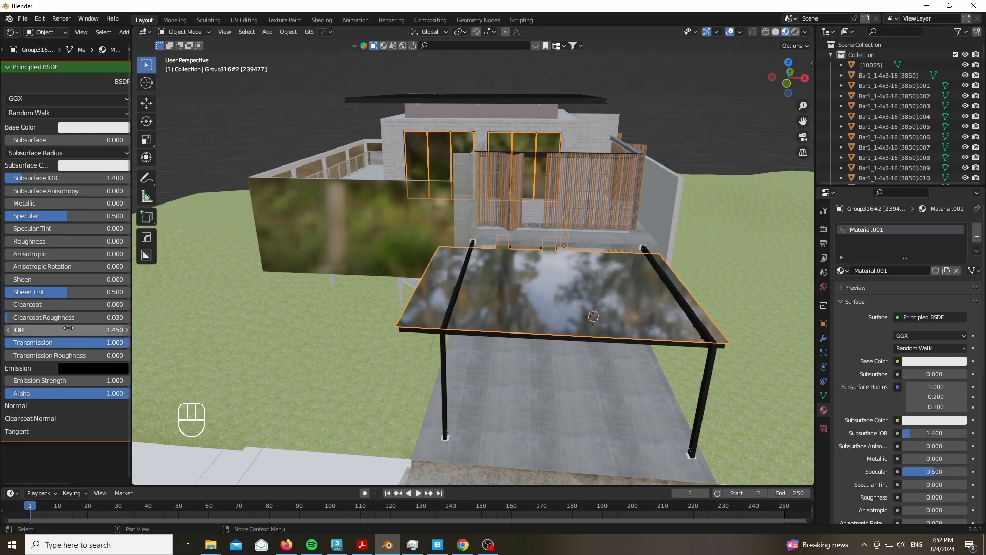
Step: Set the new glass material's IOR to 2 and switch the viewport to rendered shading
scroll(56, 205, "down", 2)
left_click(54, 236)
type("2")
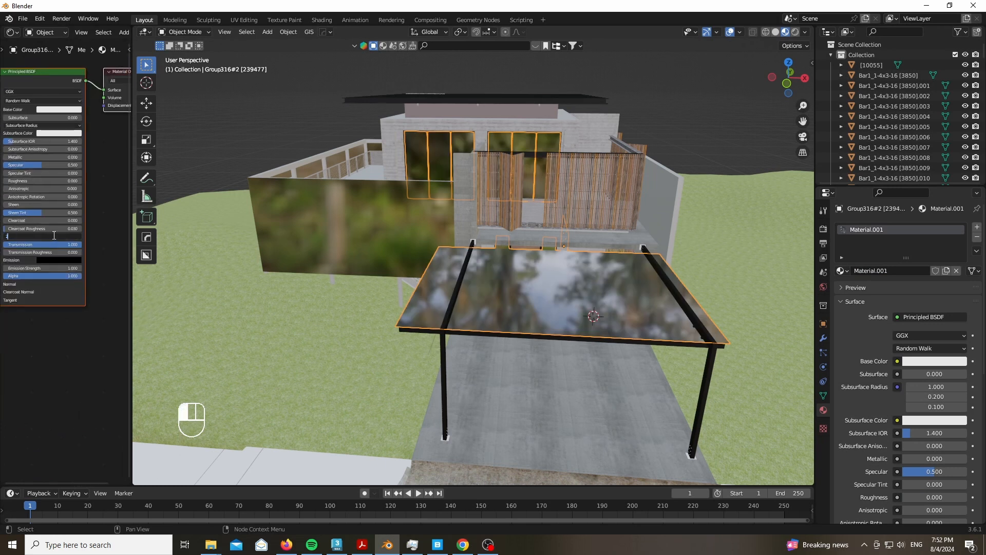
key("Return")
key("z")
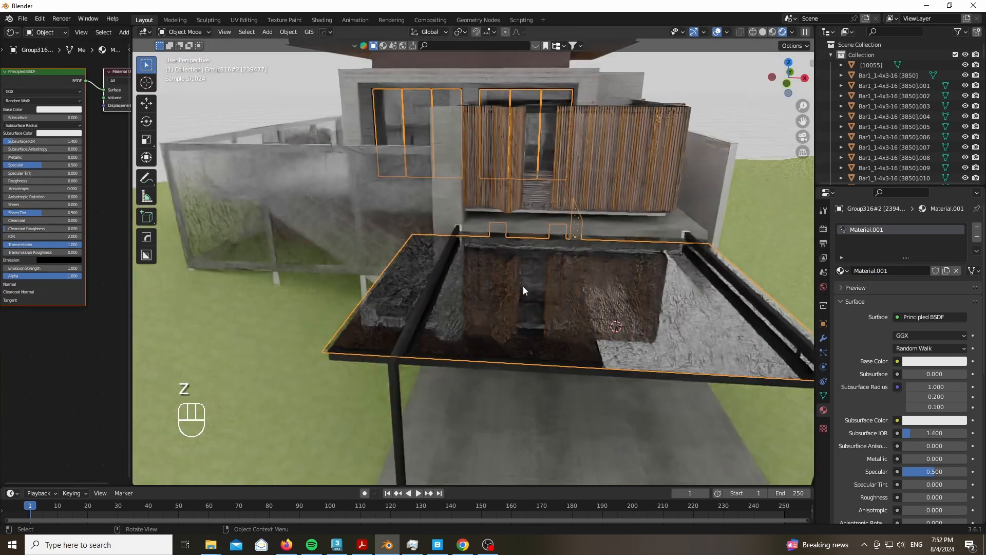
Step: Inspect the rendered glass on the carport roof and upper windows, along with the black window and roof frames
scroll(586, 141, "up", 9)
scroll(587, 159, "down", 8)
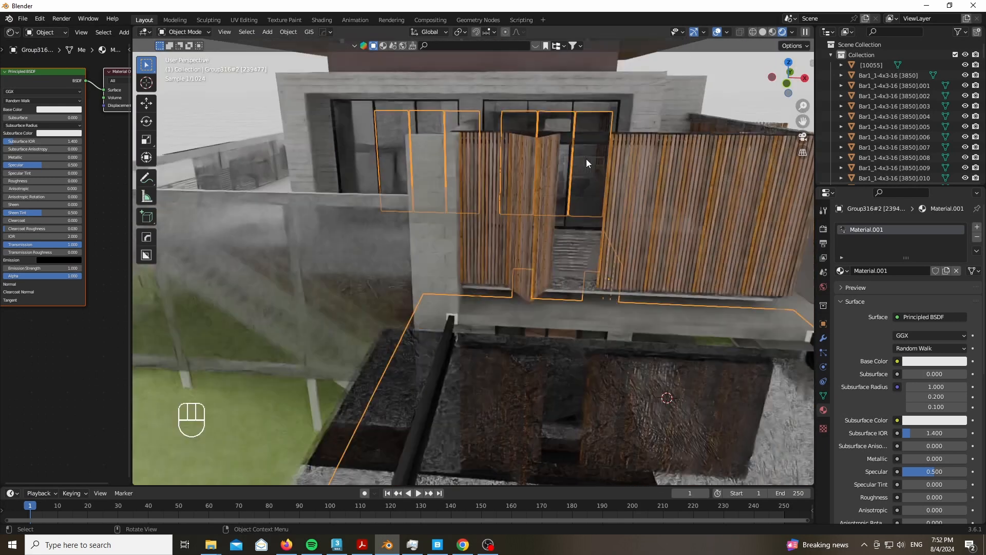
scroll(586, 159, "down", 3)
scroll(538, 62, "up", 6)
left_click(467, 199)
scroll(467, 198, "down", 5)
scroll(557, 155, "up", 4)
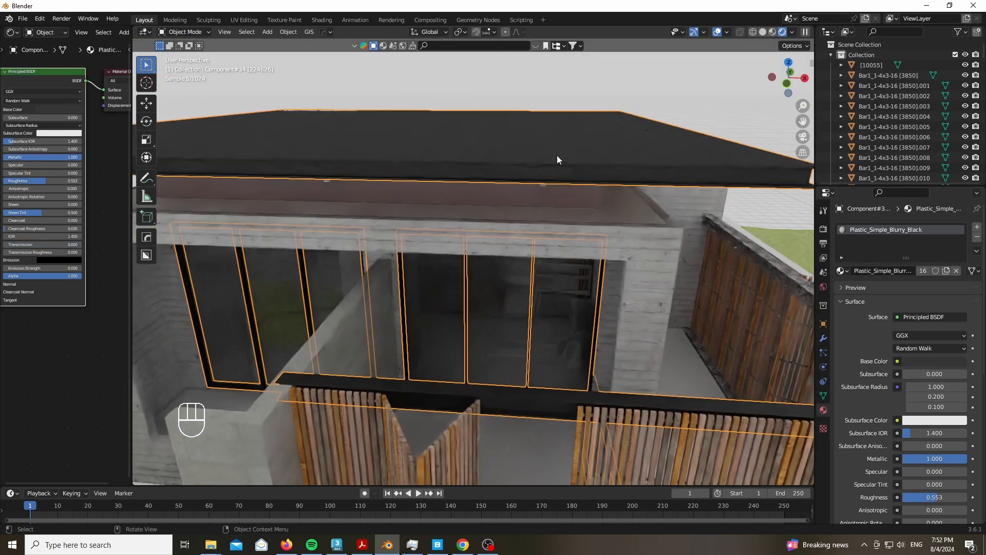
scroll(558, 159, "down", 5)
Step: Select the concrete upper-storey walls and widen the Shader Editor to show the Concrete Simple D01 200cm material's nodes
left_click(629, 240)
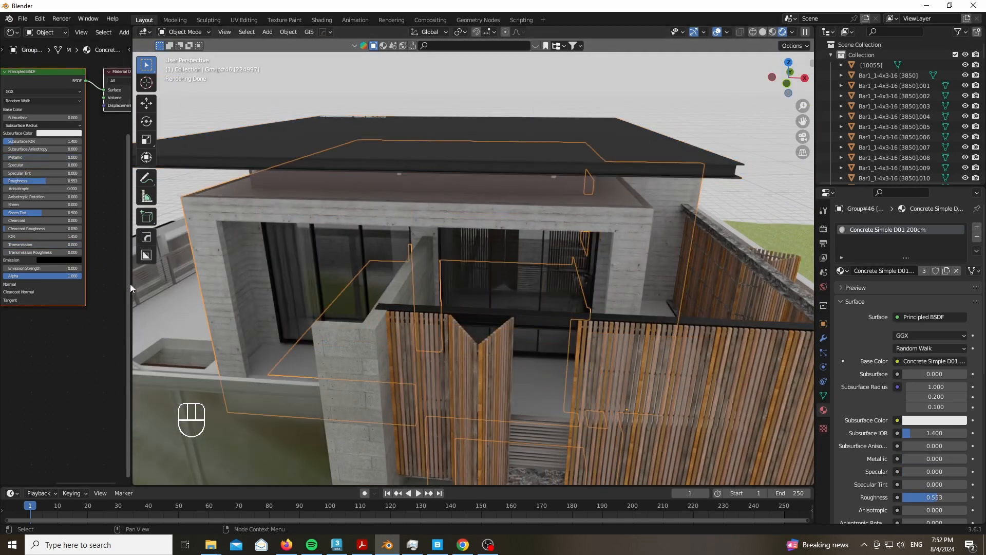
left_click_drag(132, 286, 350, 288)
scroll(565, 296, "down", 4)
middle_click_drag(20, 165, 148, 255)
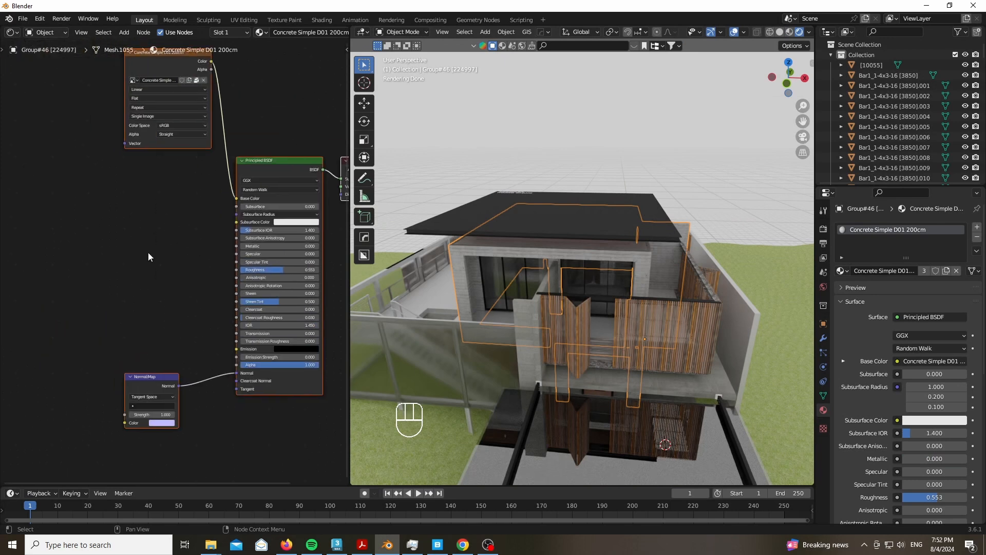
Step: Move the concrete image texture node away from the Principled BSDF and delete the Normal Map node
left_click_drag(178, 70, 30, 173)
left_click(155, 389)
key("x")
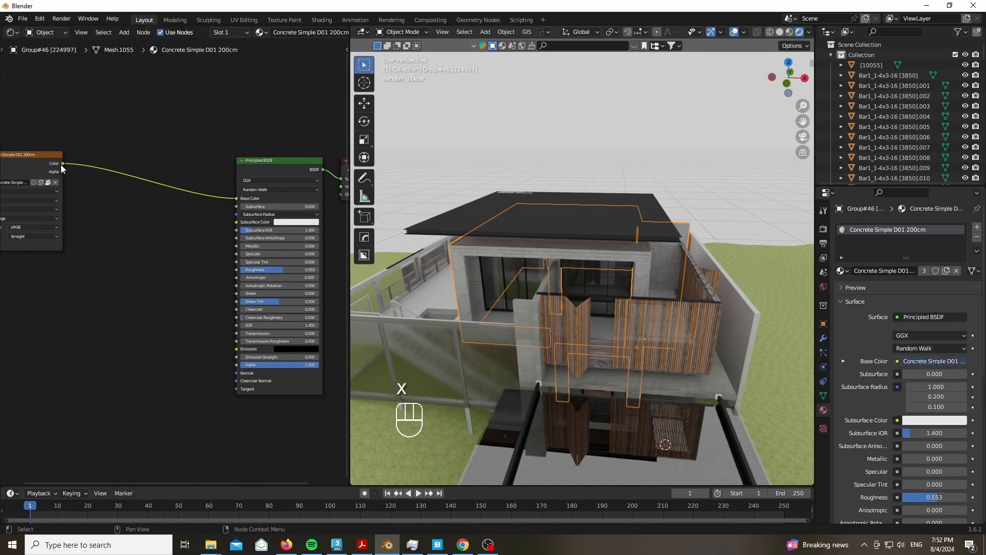
Step: Feed the concrete texture's Color into the Height of a new Bump node connected to the Principled BSDF's Normal
left_click_drag(245, 337, 239, 363)
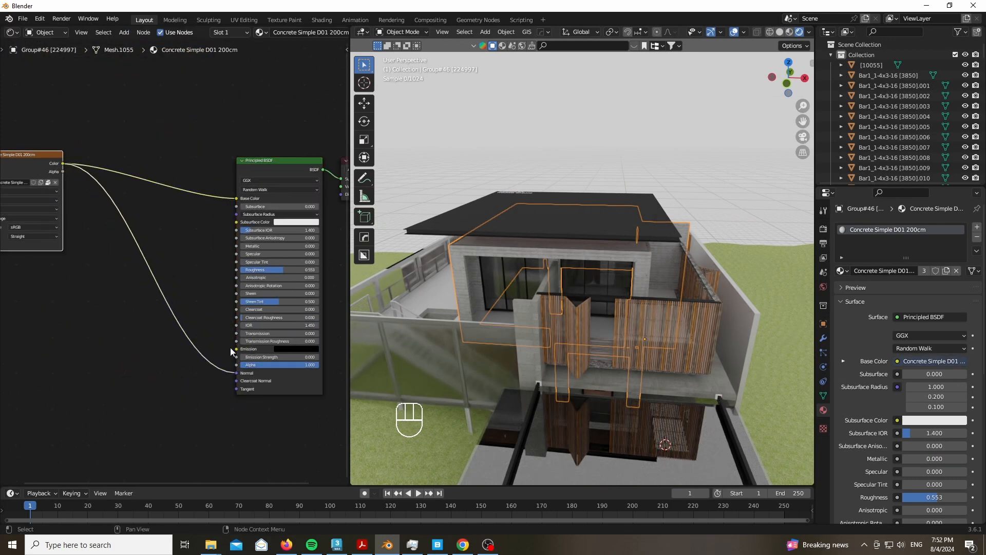
key("shift+a")
left_click(195, 219)
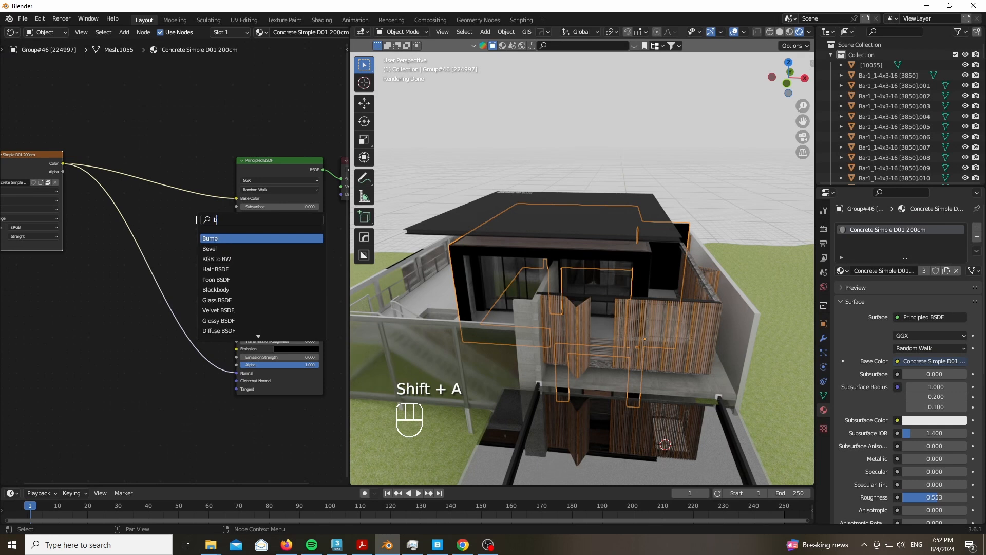
key("Return")
left_click(146, 316)
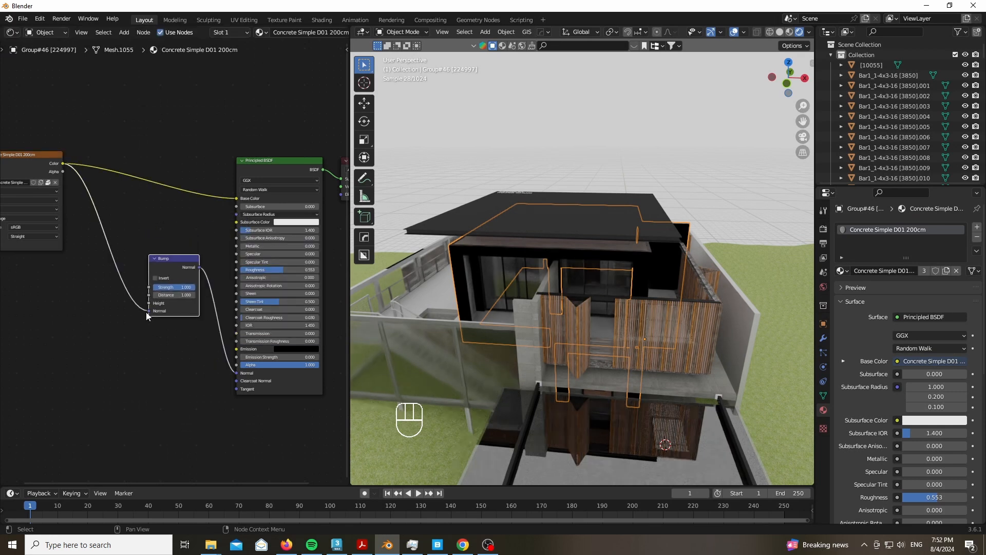
left_click_drag(148, 307, 149, 303)
Step: Set the concrete Bump node's Distance to 0.050
scroll(686, 242, "up", 6)
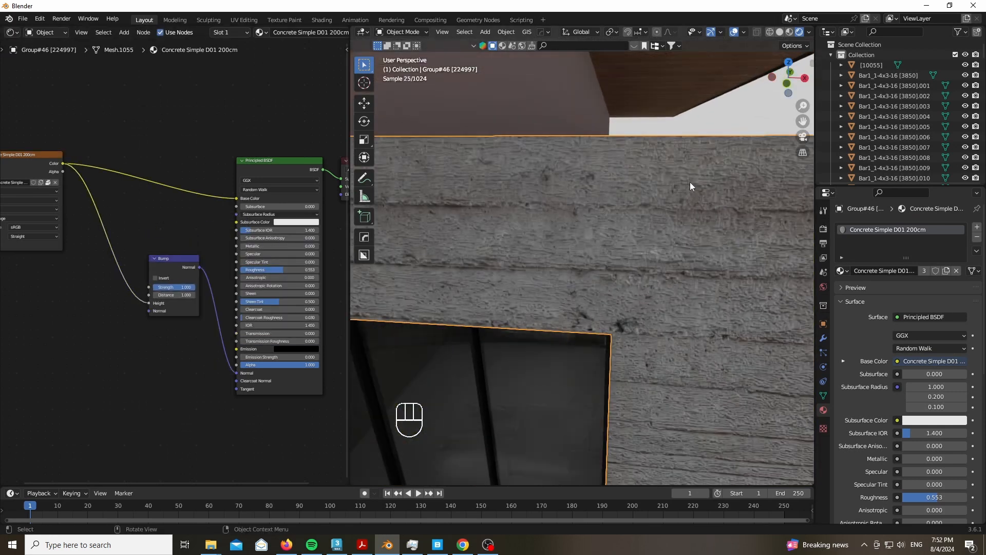
scroll(199, 288, "up", 2)
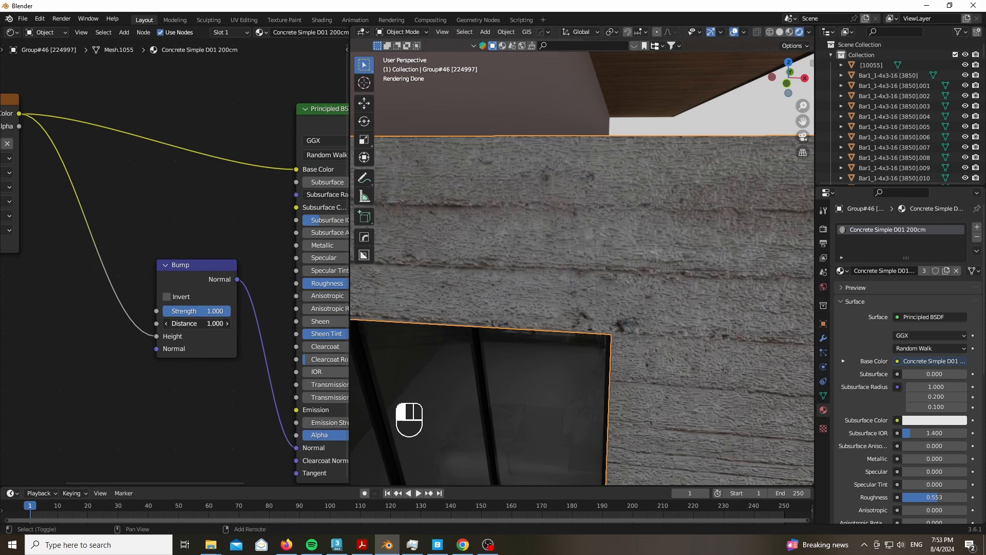
mouse_move(197, 323)
left_mouse_down("shift")
mouse_move(169, 323)
mouse_move(177, 324)
left_mouse_up("shift")
Step: Insert a Color Ramp between the concrete texture's Color and the Principled BSDF's Roughness
scroll(208, 269, "down", 3)
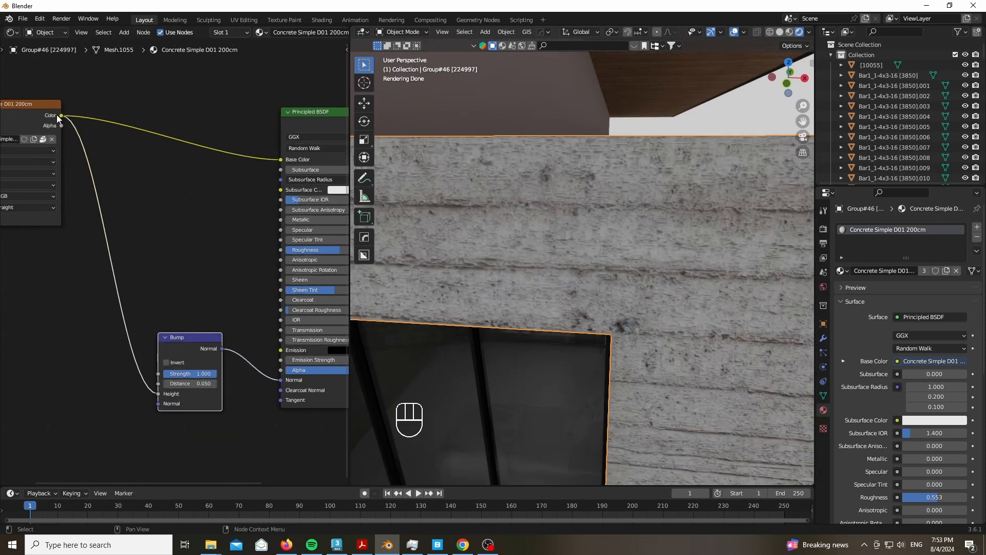
key("shift+a")
type("colo")
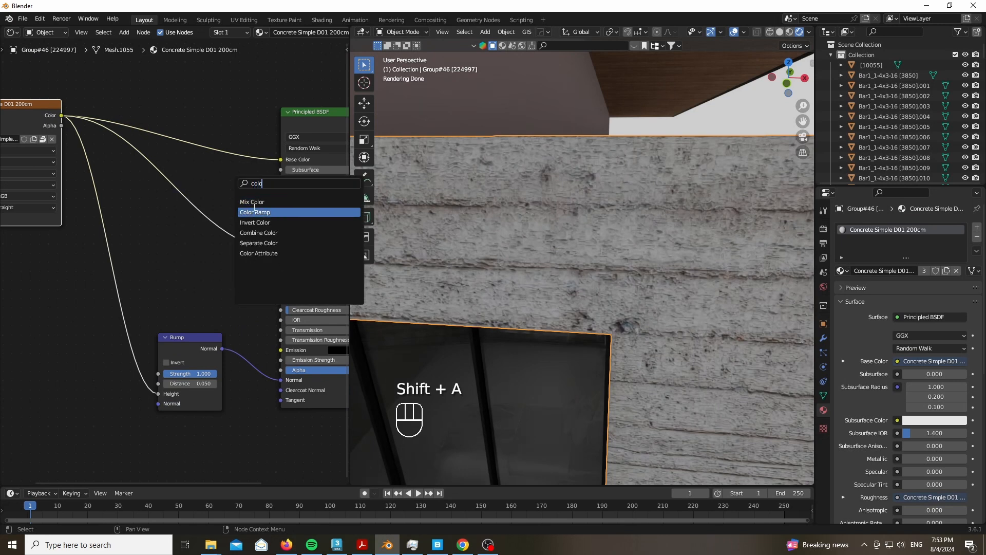
left_click(254, 212)
left_click(206, 193)
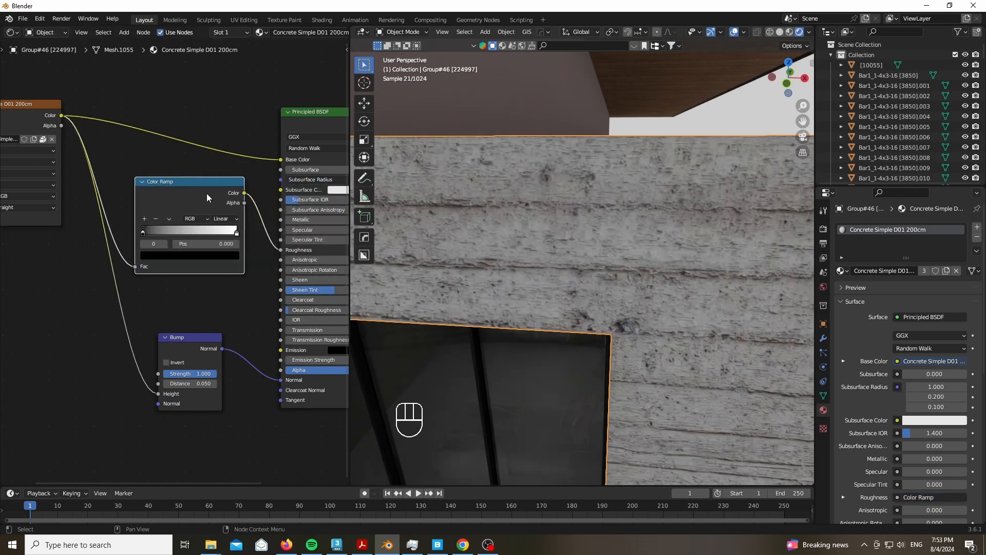
Step: Preview the concrete Color Ramp on the walls and shift its black stop to position 0.205
left_click(206, 193, "ctrl+shift")
scroll(197, 170, "up", 2)
left_click_drag(125, 260, 148, 268)
scroll(615, 193, "down", 8)
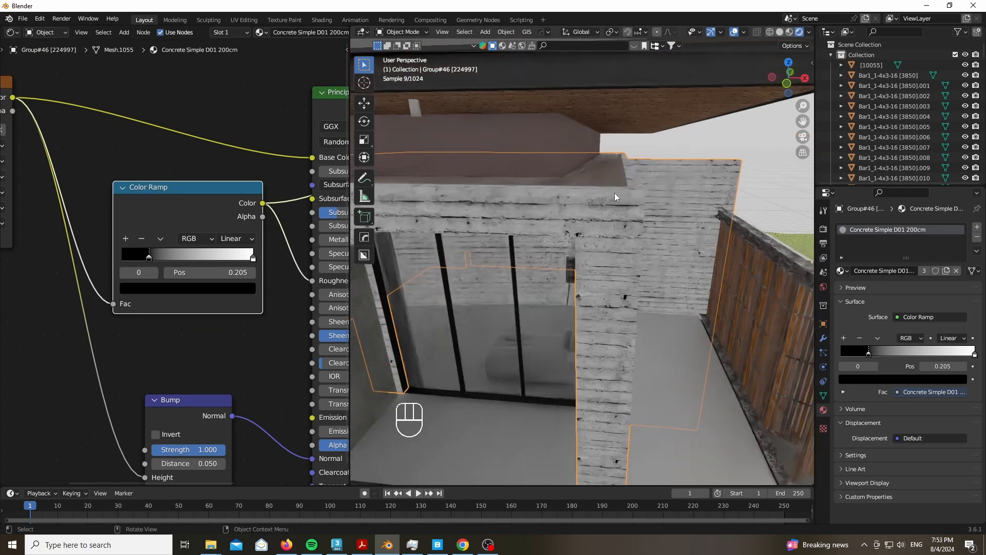
scroll(482, 218, "up", 5)
scroll(212, 118, "down", 4)
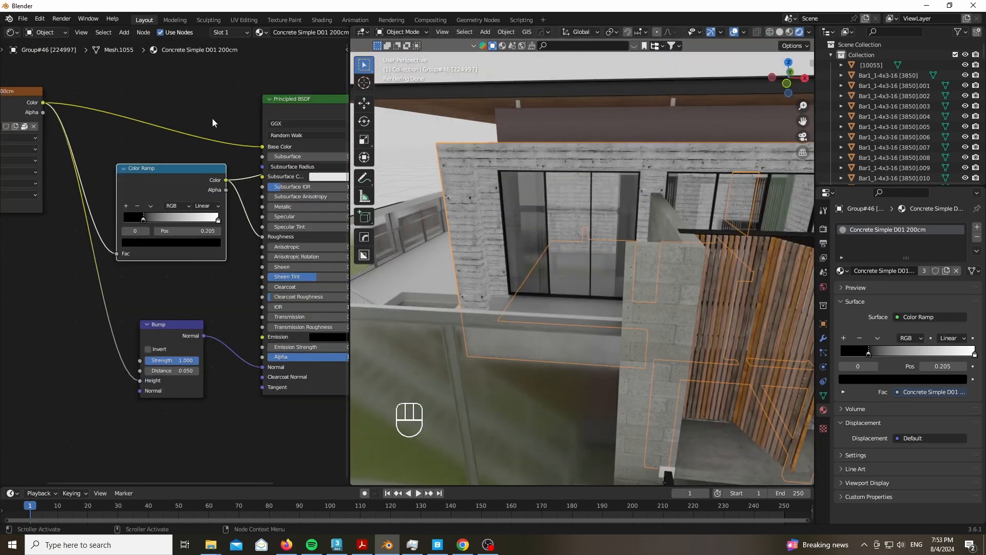
Step: Return the concrete material's output to the Principled BSDF and check the walls in the rendered view
left_click(293, 103, "ctrl+shift")
scroll(472, 145, "up", 5)
scroll(460, 116, "down", 3)
scroll(459, 115, "down", 8)
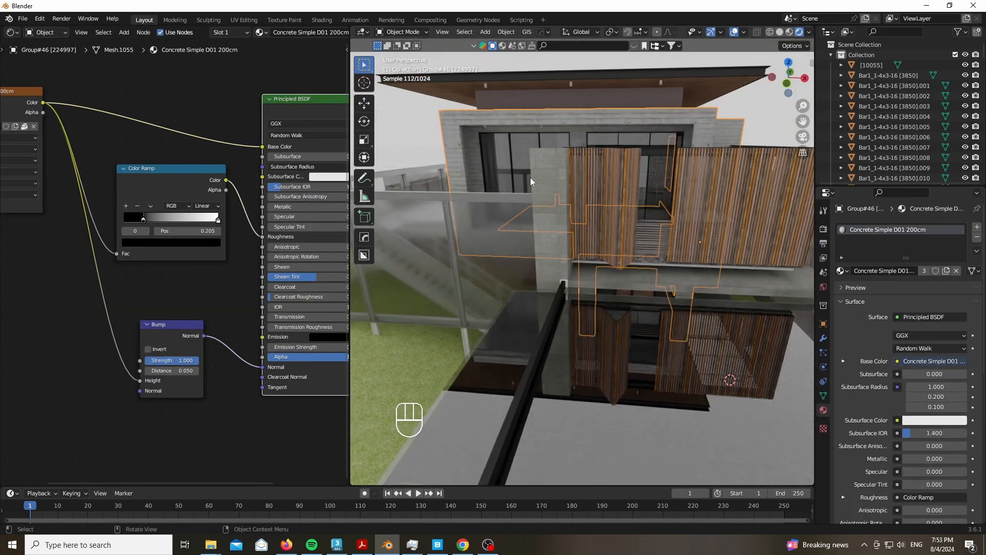
Step: Select the cracked asphalt road and delete the Normal Map node from its Generic#2 material
left_click(523, 446)
scroll(523, 445, "up", 1)
left_click(176, 373)
key("x")
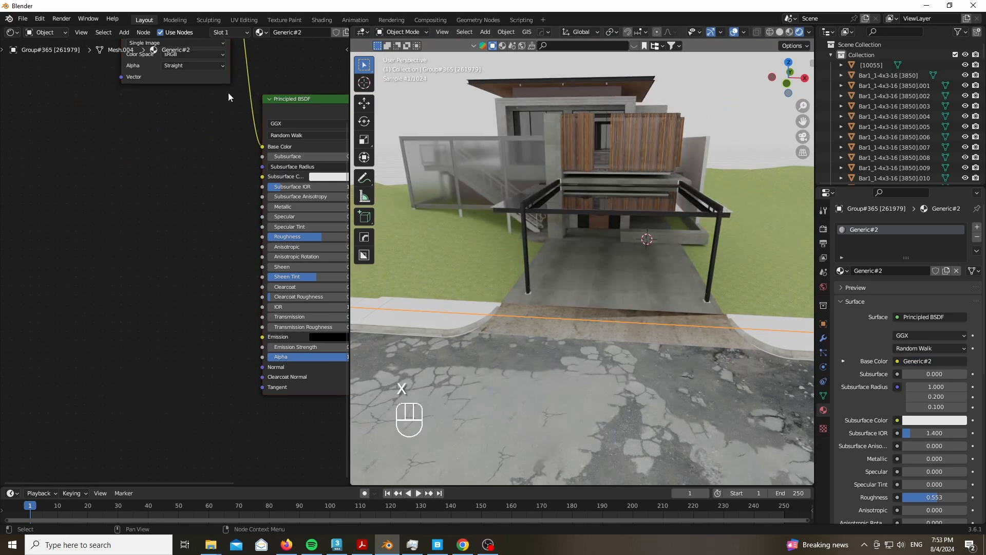
Step: Connect the road texture's Color to the Principled BSDF's Roughness through a new Color Ramp
left_click_drag(213, 77, 26, 156)
left_click_drag(262, 240, 262, 239)
key("shift+a")
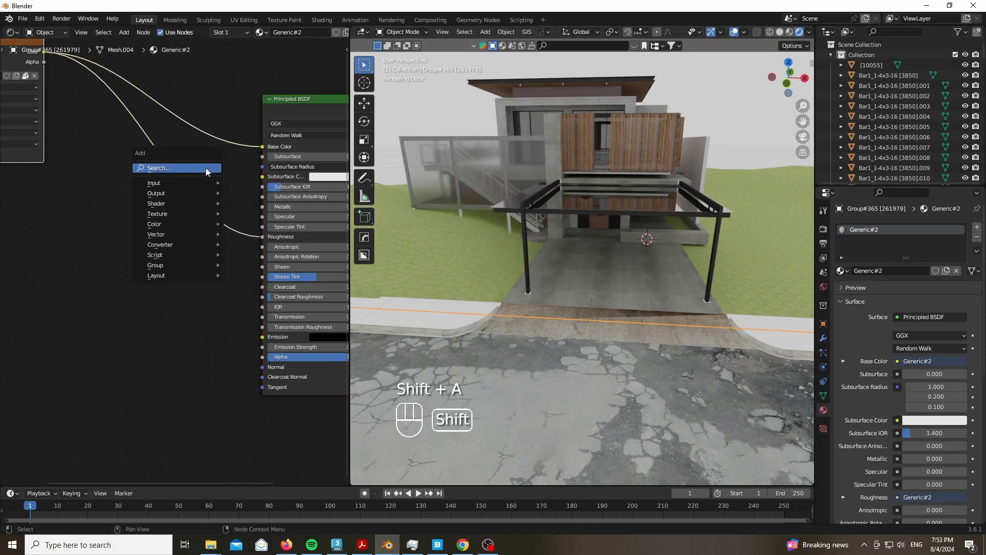
left_click(205, 168)
type("colo")
left_click(239, 195)
left_click(205, 191)
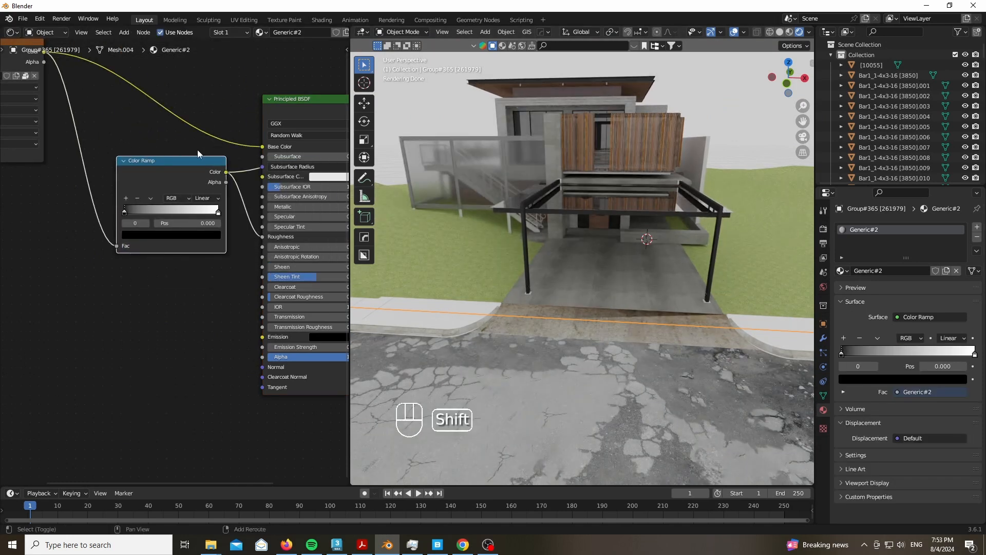
Step: Preview the road's Color Ramp, shift its black stop to position 0.086 and open both stops' colors for editing
scroll(198, 149, "up", 2)
mouse_move(94, 249)
left_mouse_down()
mouse_move(113, 251)
mouse_move(107, 263)
left_mouse_up()
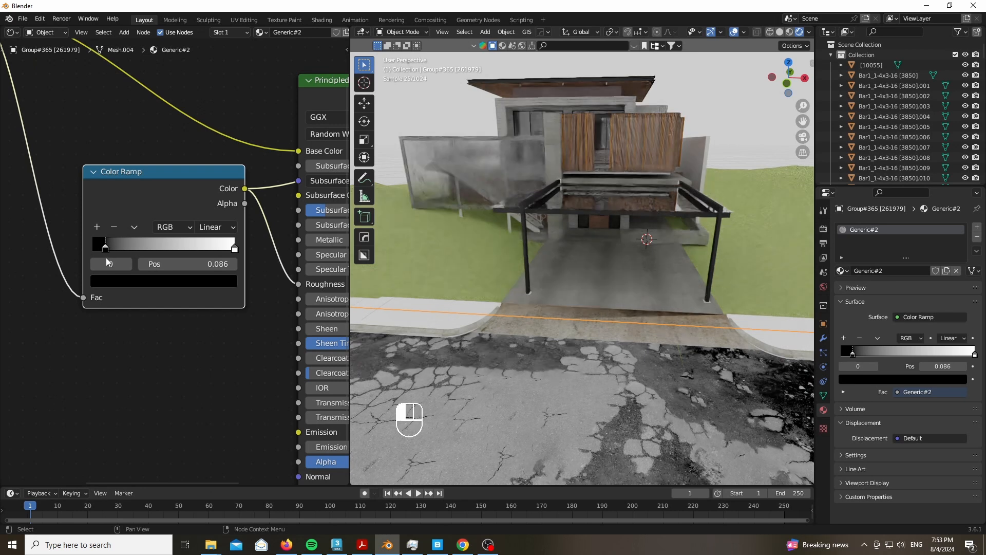
left_click(220, 280)
left_click(213, 280)
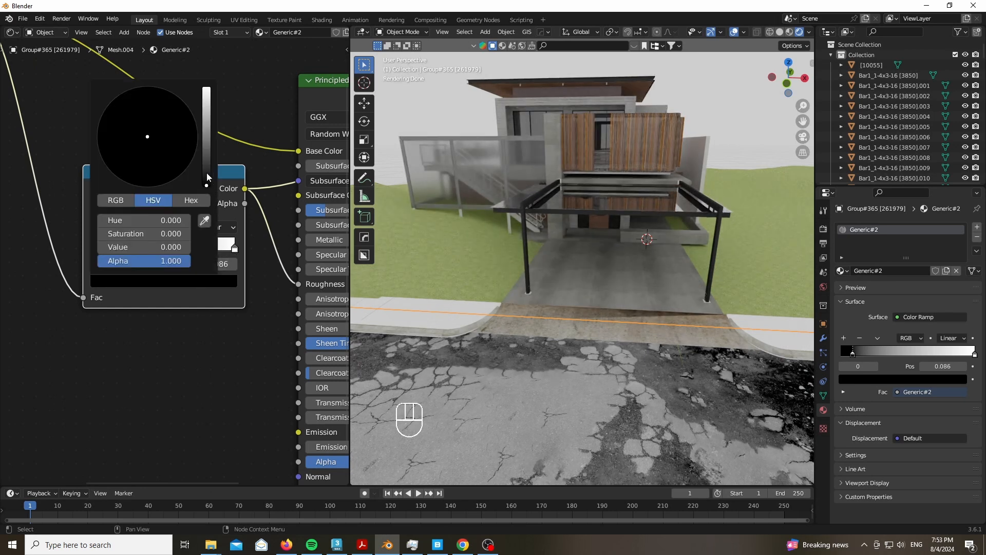
left_click(235, 248)
left_click(199, 283)
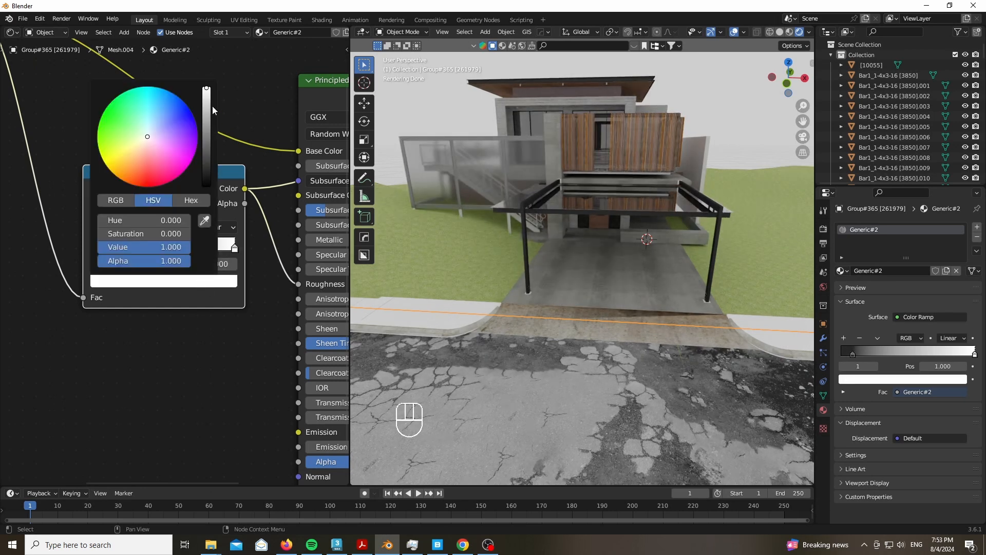
Step: Enlarge the 3D viewport and remove the [0128_White]1 material slot from the sidewalk left of the driveway
scroll(625, 255, "down", 3)
left_click_drag(350, 348, 31, 348)
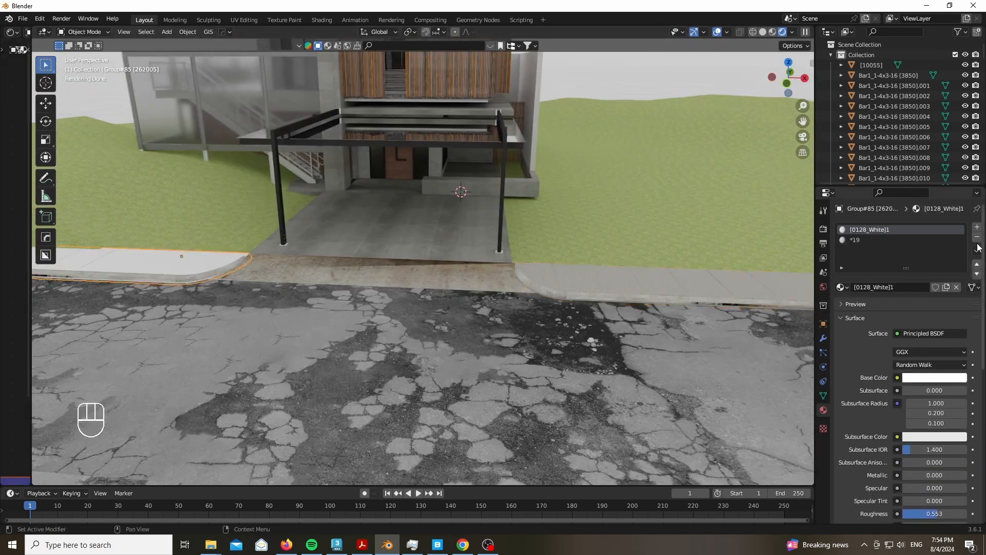
scroll(553, 338, "up", 10)
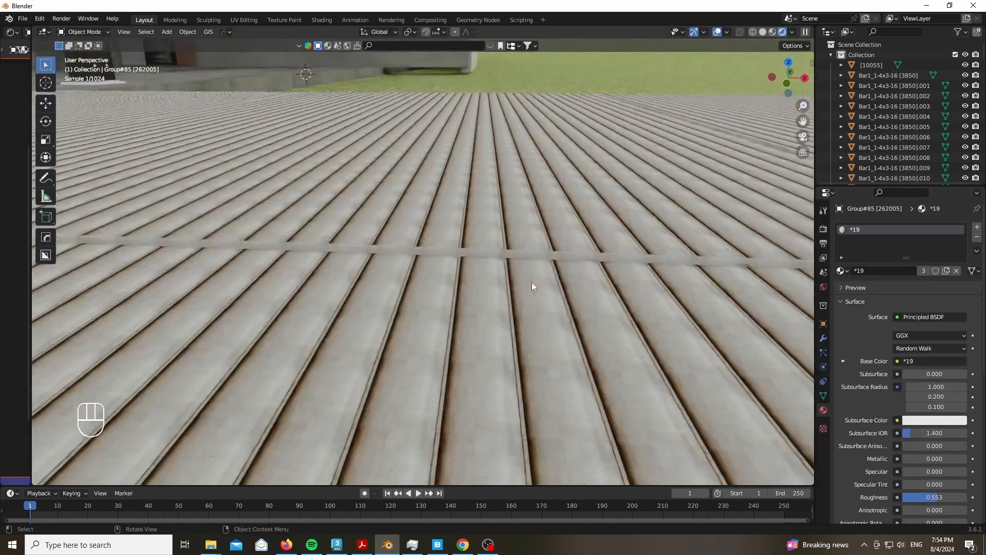
Step: Apply a Cube Projection unwrap to the whole mesh of the sidewalk right of the driveway
left_click(513, 268)
key("Tab")
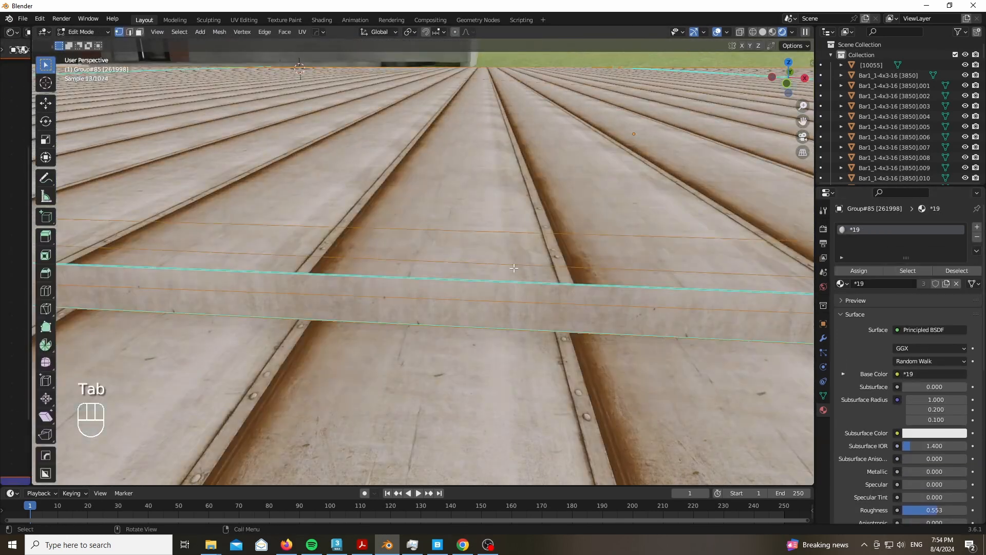
key("a")
scroll(514, 268, "down", 8)
key("u")
left_click(516, 256)
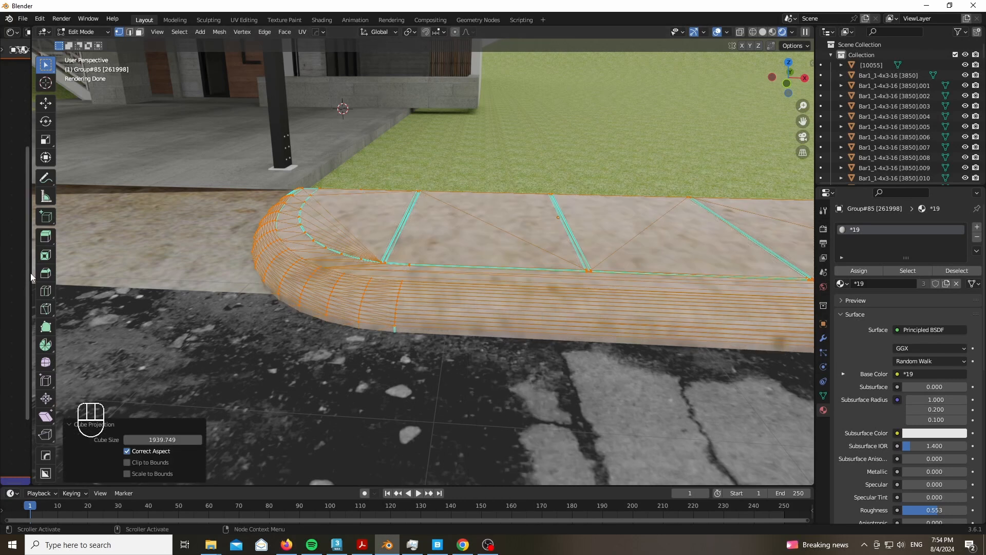
Step: Widen the node area and split off a UV Editor above the Shader Editor
left_click_drag(31, 277, 380, 278)
left_click_drag(2, 28, 20, 257)
left_click(11, 33)
left_click(41, 83)
scroll(246, 121, "down", 5)
Step: Rotate all of the right sidewalk's UVs by 90 degrees and move them lower on the *19 texture
key("a")
middle_click_drag(253, 117, 247, 127)
type("r")
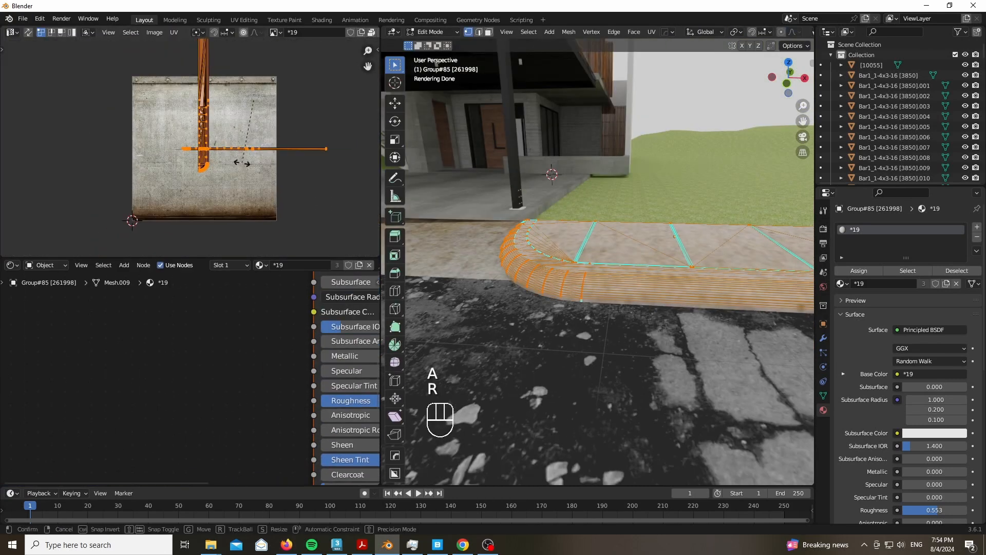
type("90")
key("Return")
key("g")
left_click(287, 211)
Step: Scale up the right sidewalk's UVs and reposition them over the *19 texture
key("r")
key("s")
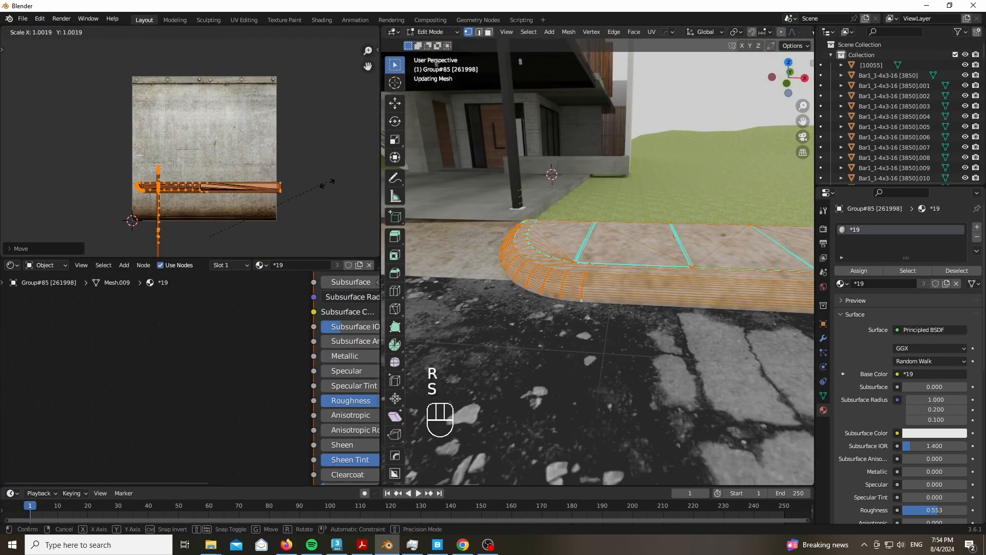
left_click(212, 118)
scroll(213, 109, "down", 4)
key("g")
left_click(234, 190)
Step: Select the right sidewalk's linked vertical UV island and rotate it by 90 degrees
left_click(93, 95)
key("l")
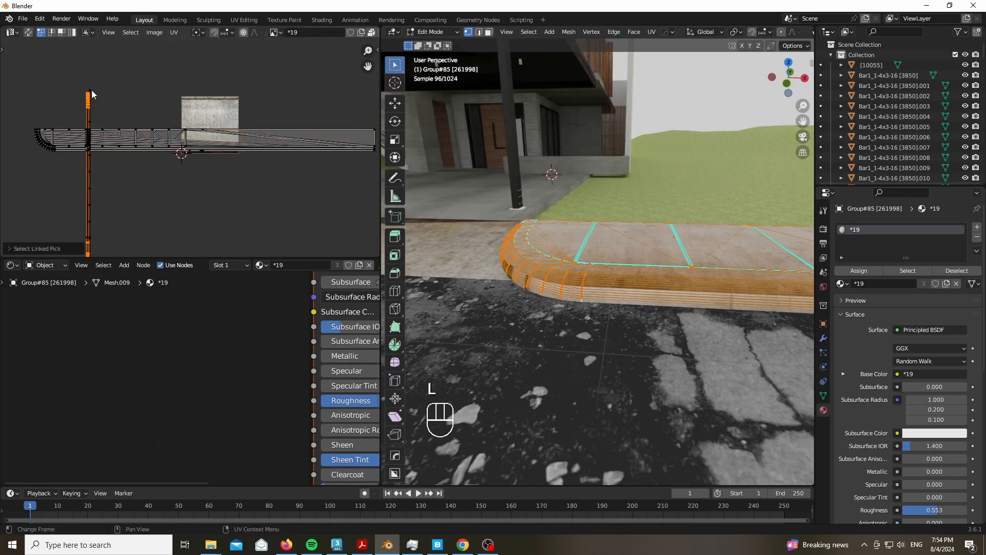
key("ctrl+l")
type("r90")
key("Return")
scroll(112, 133, "down", 3)
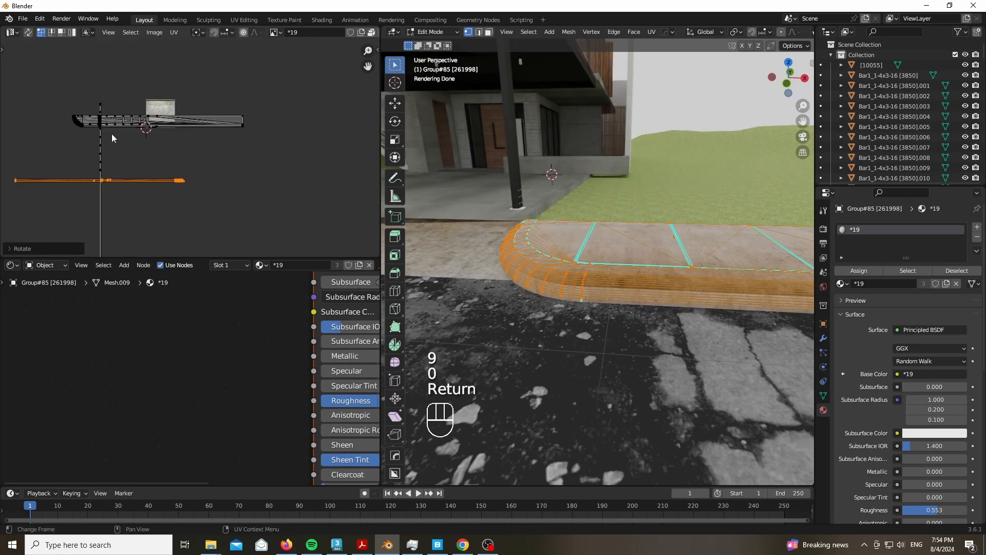
Step: Select the remaining vertical UV strip of the right sidewalk and rotate it by 90 degrees
scroll(106, 72, "up", 2)
left_click_drag(105, 72, 107, 73)
key("ctrl+l")
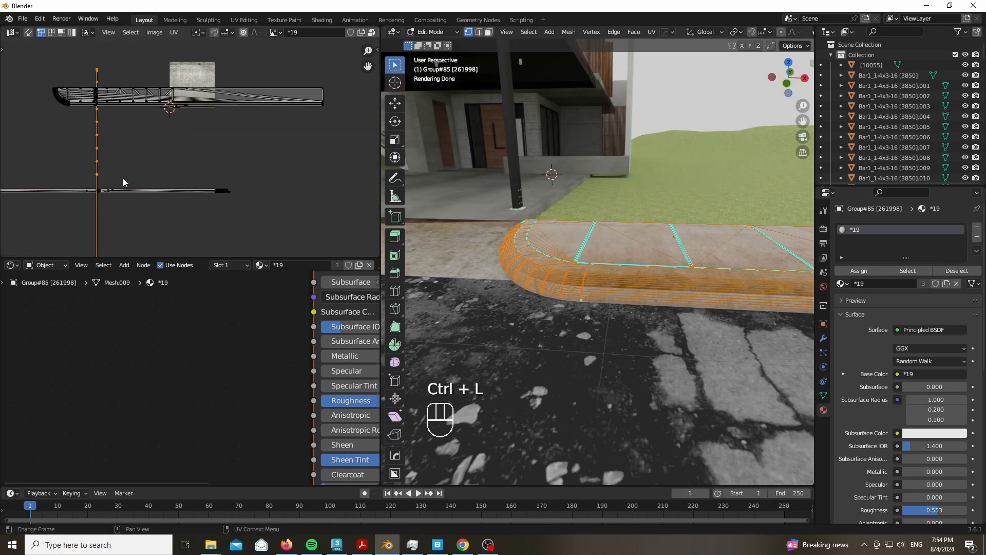
type("r90")
key("Return")
Step: Scale and reposition all of the right sidewalk's UVs on the texture, and return to Object Mode
key("a")
key("s")
key("g")
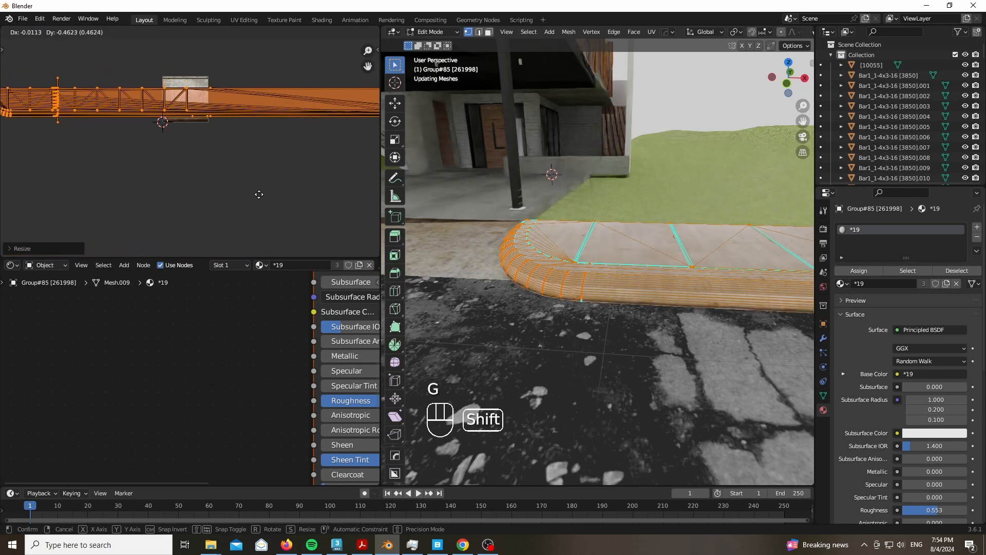
left_click(260, 194)
key("Tab")
Step: Select the road and reconnect its Principled BSDF to the material output
scroll(649, 276, "down", 8)
left_click(494, 393)
scroll(269, 380, "down", 6)
left_click(318, 291, "ctrl+shift")
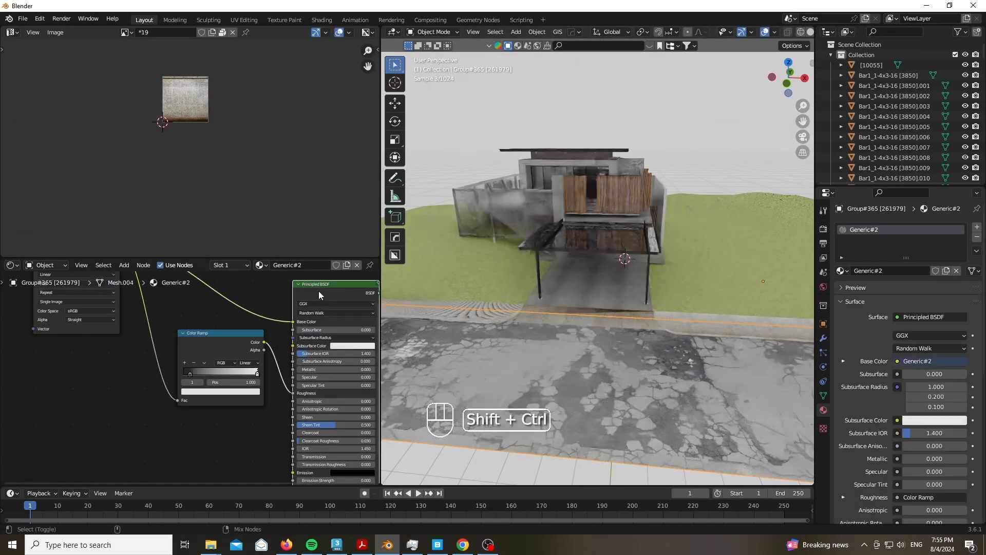
Step: Enlarge the 3D viewport and examine the wood screens' material slots and the rendered house from the street
left_click_drag(381, 344, 3, 368)
scroll(430, 241, "down", 3)
scroll(537, 184, "up", 8)
left_click(538, 184)
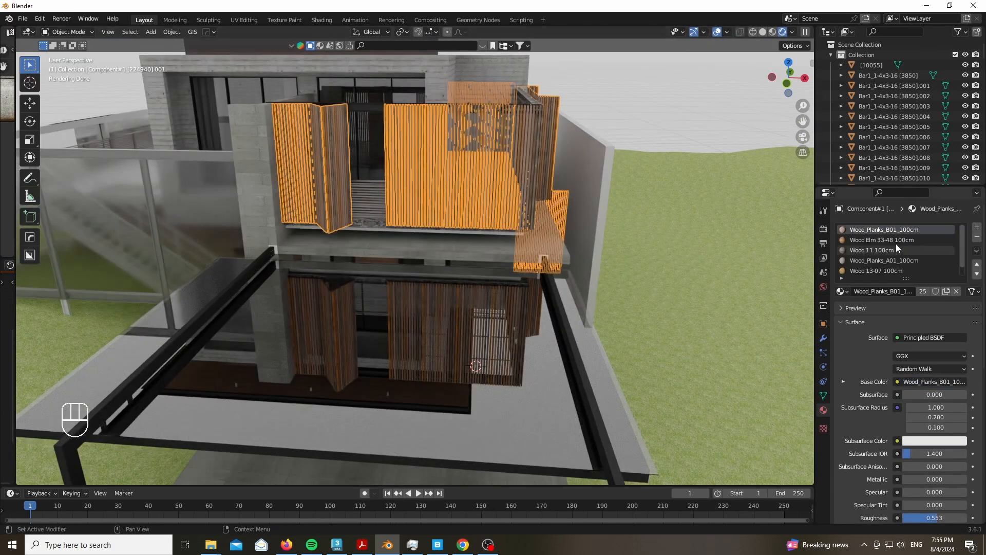
key("a")
key("alt+a")
scroll(509, 133, "down", 6)
left_click(291, 47)
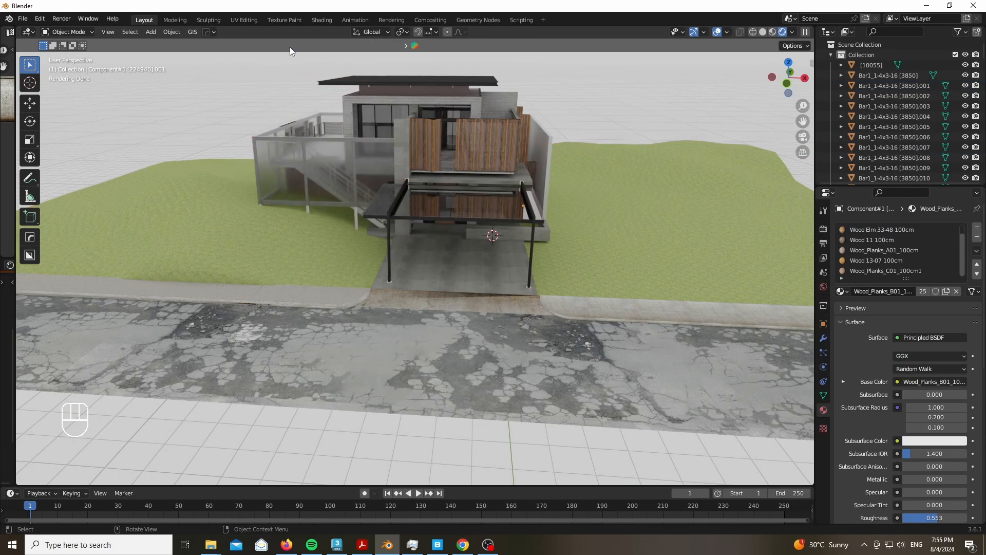
middle_click_drag(431, 169, 446, 246)
key("shift+a")
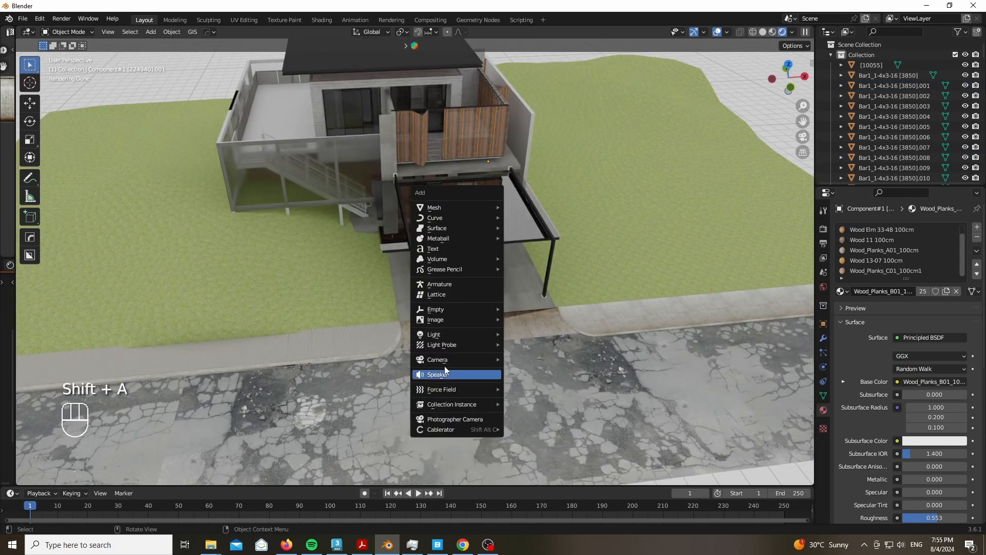
Step: Apply a Cube Projection unwrap to the whole mesh of the sidewalk left of the driveway
scroll(391, 329, "up", 5)
left_click(354, 349)
key("Tab")
key("a")
key("u")
left_click(418, 259)
Step: Reveal the UV Editor, select the left sidewalk's linked vertical UV island and rotate it by 90 degrees
left_click_drag(15, 205, 165, 195)
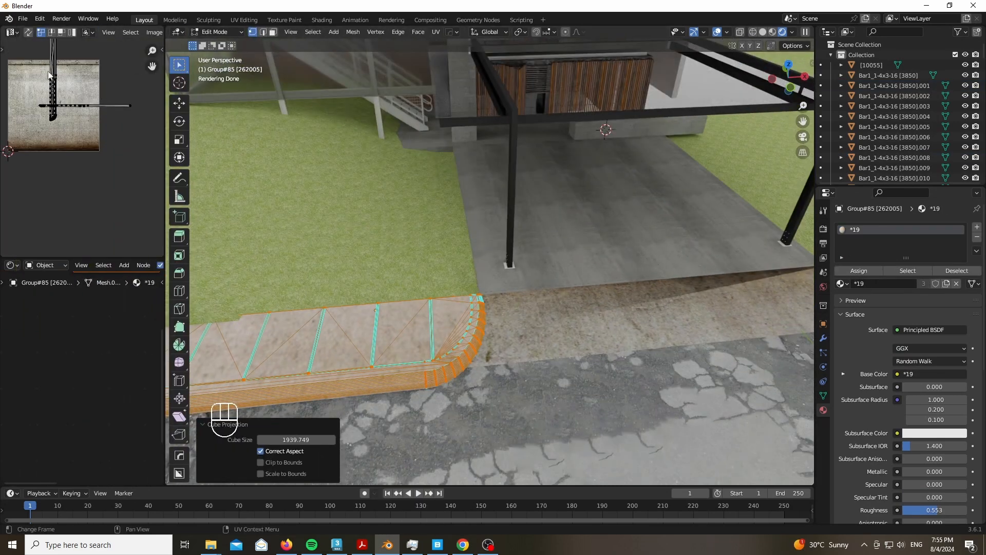
key("ctrl+l")
key("g")
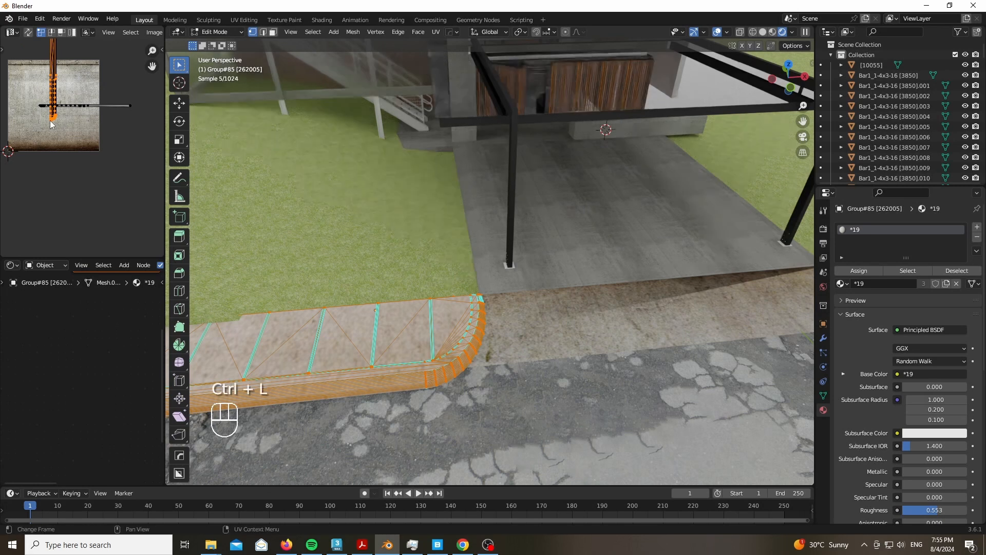
key("r")
key("9")
key("0")
key("Return")
Step: Select the other linked vertical UV island of the left sidewalk and rotate it by 90 degrees
scroll(49, 91, "up", 3)
left_click_drag(51, 81, 103, 106)
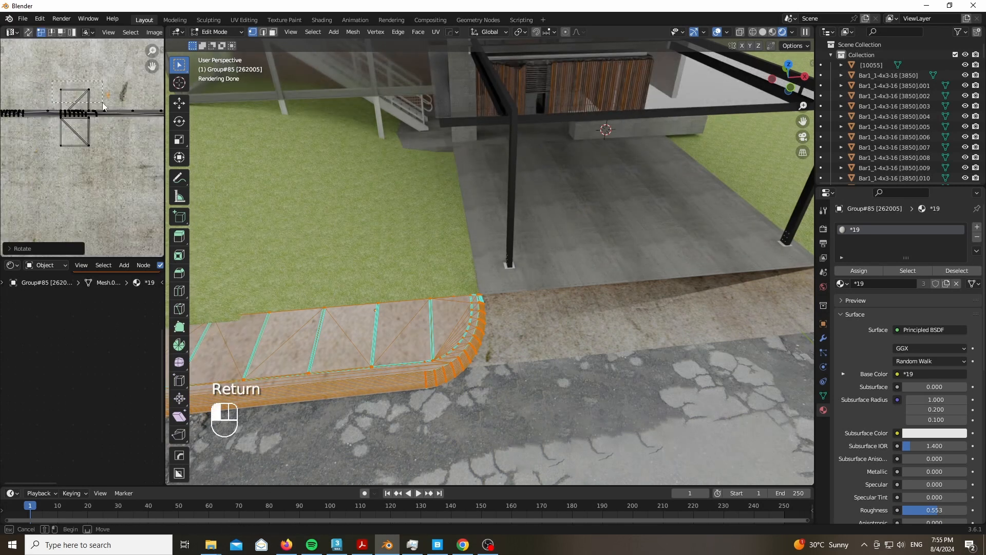
key("ctrl+l")
key("r")
key("9")
key("0")
key("Return")
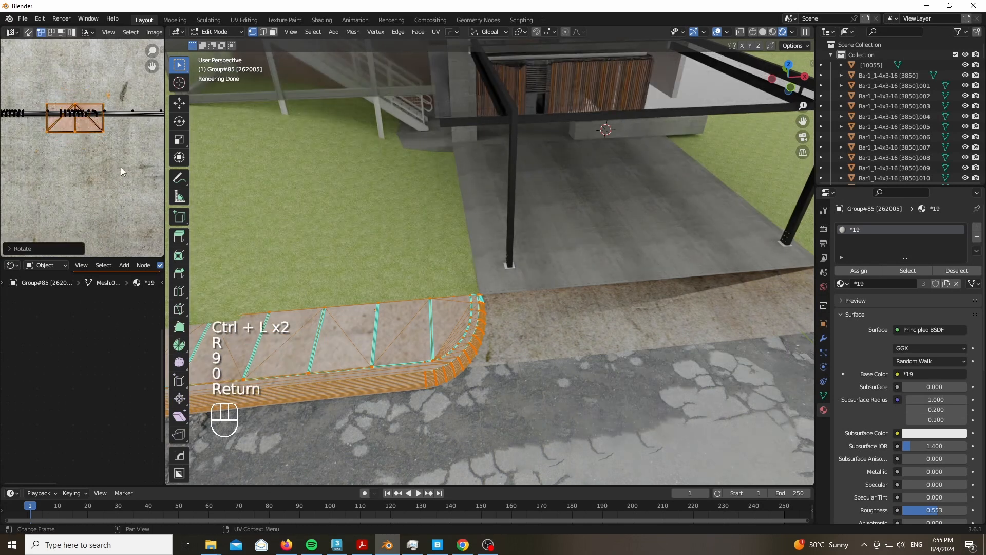
Step: Scale and reposition all of the left sidewalk's UVs over the concrete texture, then leave Edit Mode
key("a")
scroll(121, 168, "down", 8)
key("s")
left_click(106, 166)
scroll(107, 165, "up", 4)
key("g")
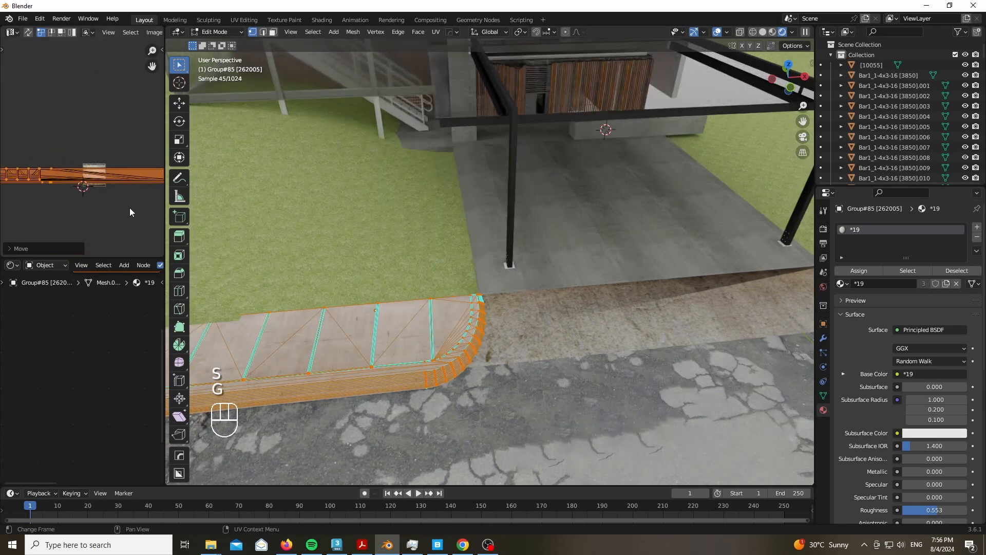
left_click(116, 209)
key("s")
key("s")
key("g")
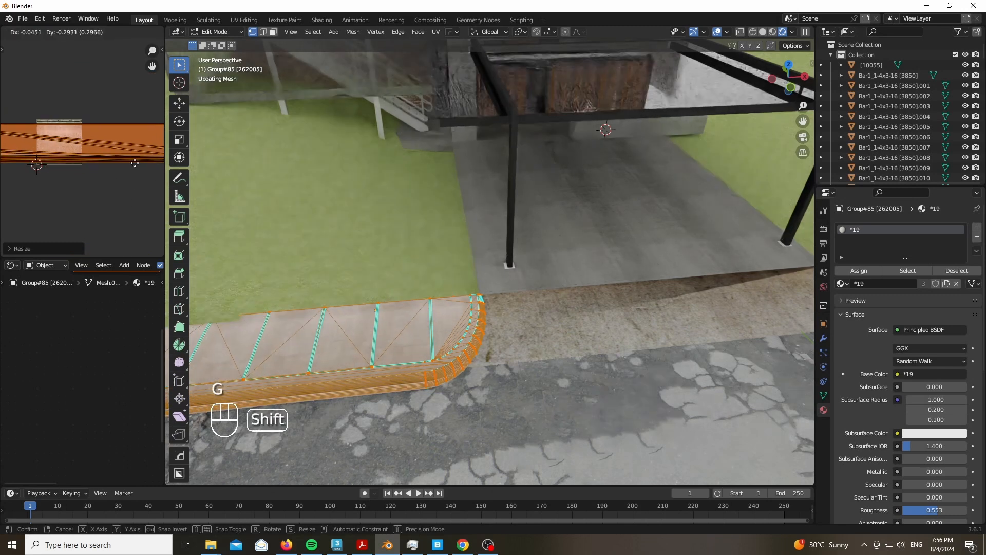
key("Tab")
Step: Select the driveway apron between the sidewalks and move all its UVs onto the concrete texture
middle_click_drag(288, 277, 338, 269)
left_click(495, 291)
key("Tab")
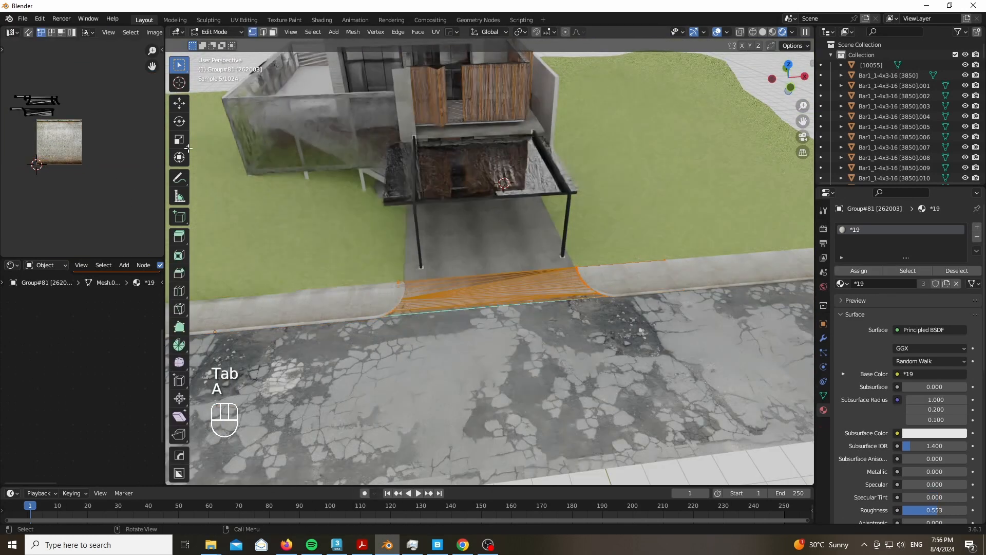
key("a")
key("a")
key("g")
left_click(102, 195)
Step: Apply a Limited Dissolve to the whole driveway apron mesh and return to Object Mode
key("Tab")
key("Tab")
key("x")
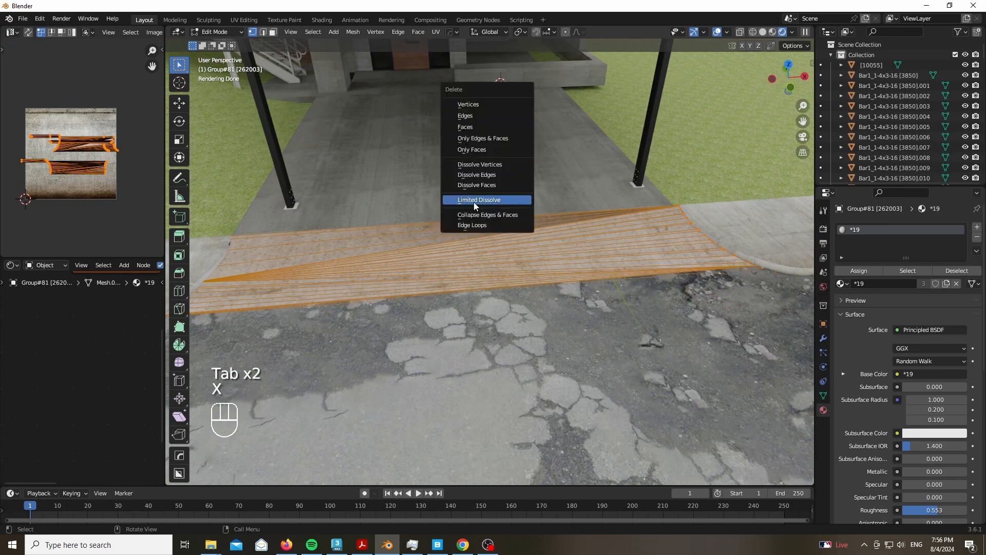
left_click(473, 202)
key("Tab")
scroll(492, 264, "down", 2)
scroll(492, 264, "down", 3)
Step: Enlarge the 3D viewport and add a camera at the origin with X rotation 90° and Y and Z rotation 0°
left_click(470, 225)
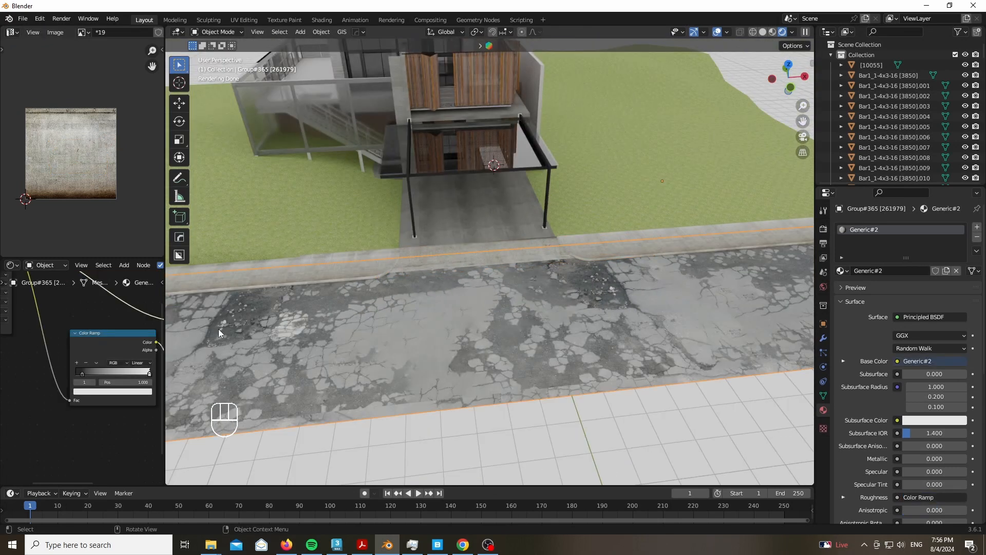
left_click_drag(165, 328, 15, 329)
key("shift+a")
mouse_move(390, 425)
left_click(422, 424)
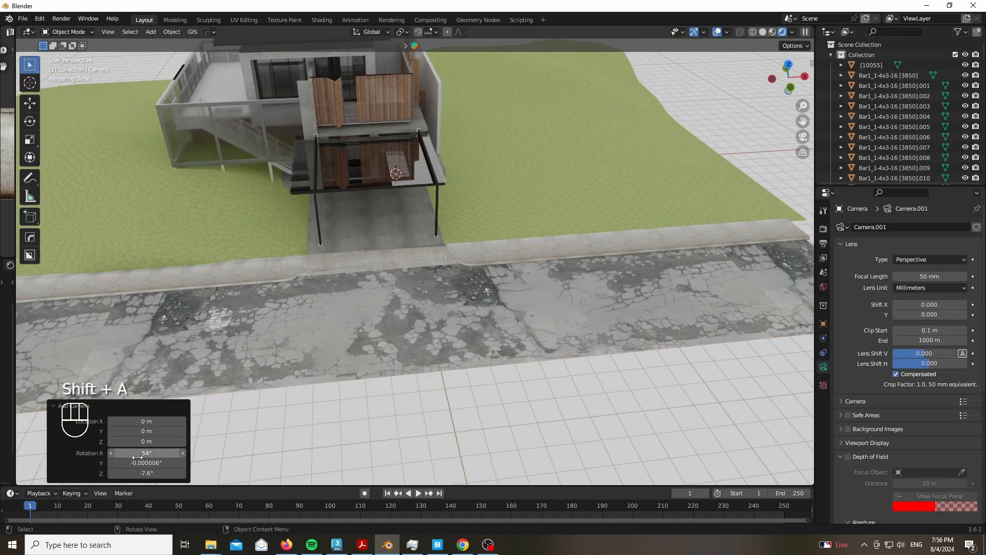
type("90")
key("Return")
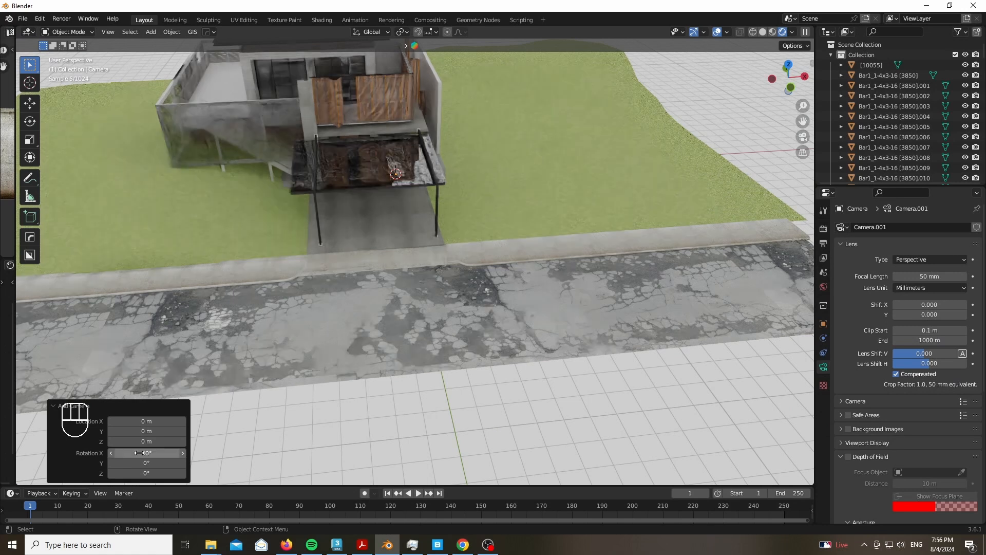
Step: In top view, move the camera to the street in front of the house, about -2.24 m in X and -18.44 m in Y
key("KP_7")
scroll(383, 275, "down", 3)
scroll(383, 236, "up", 1)
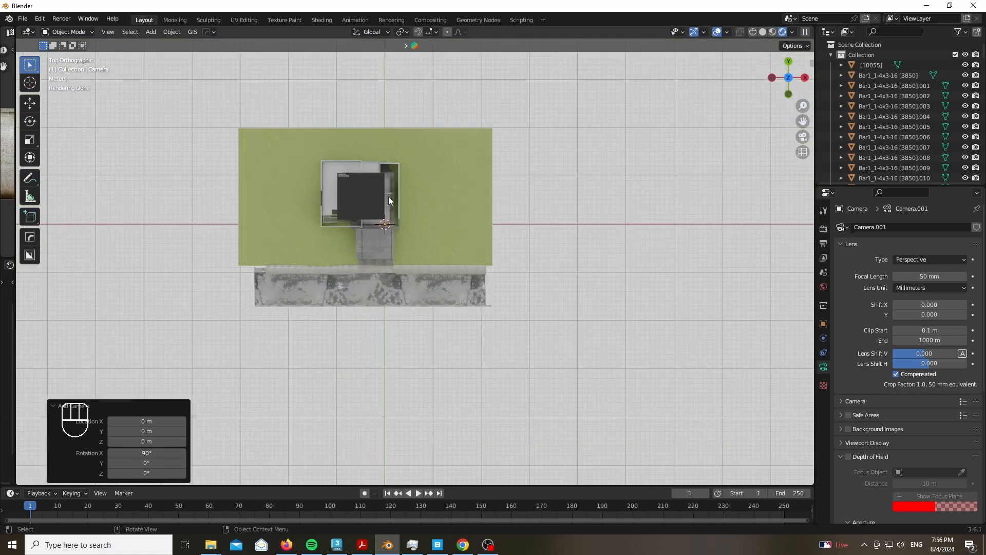
key("g")
left_click(377, 285)
Step: Look through the camera and raise it 1.5 m along the Z axis
left_click(823, 243)
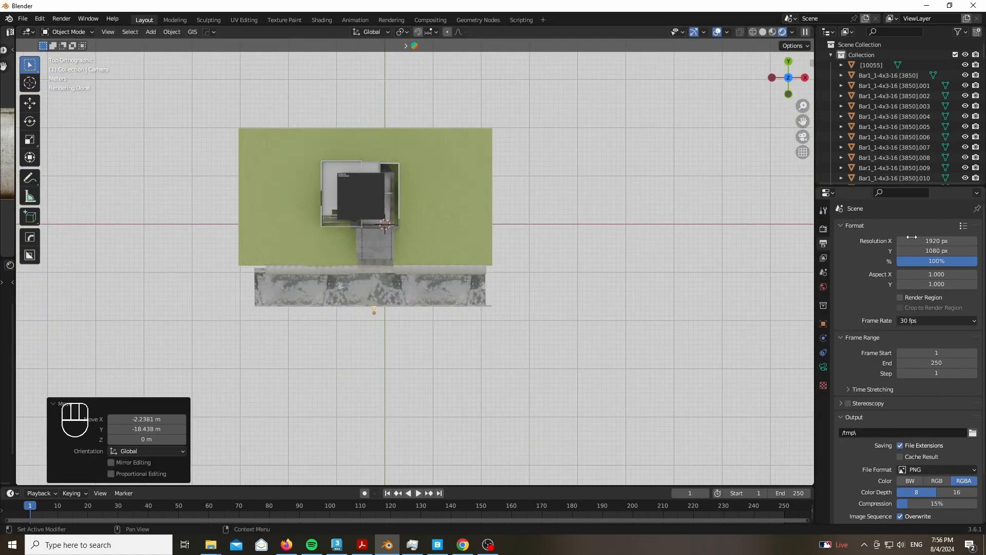
key("KP_0")
type("gz")
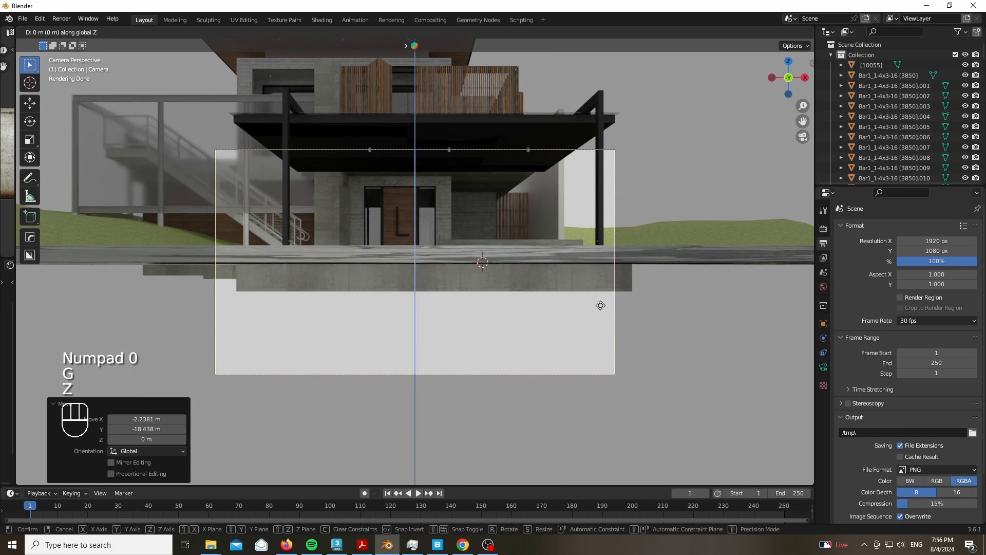
type("1.5")
key("Return")
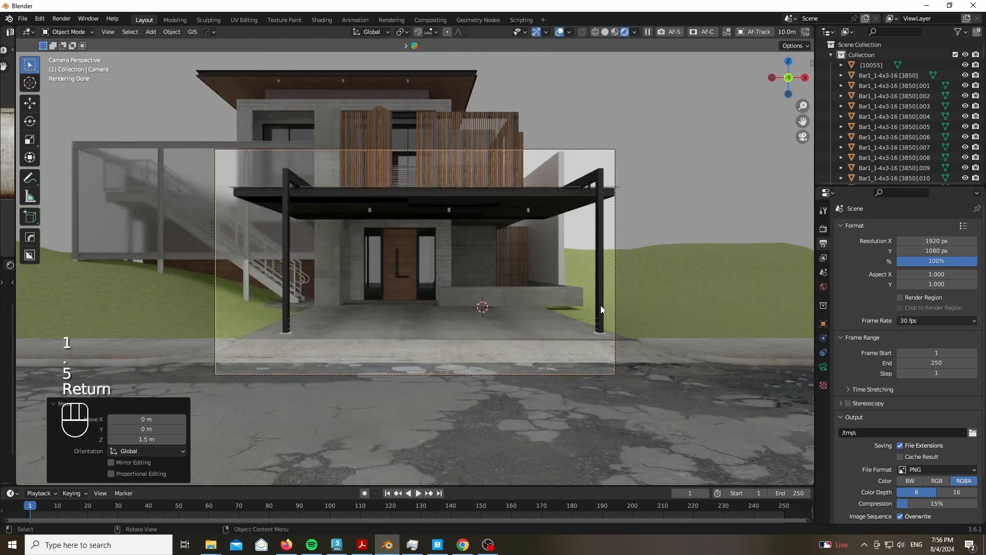
Step: Set the camera's focal length to 28 mm
left_click(823, 366)
left_click(926, 274)
type("28")
key("Return")
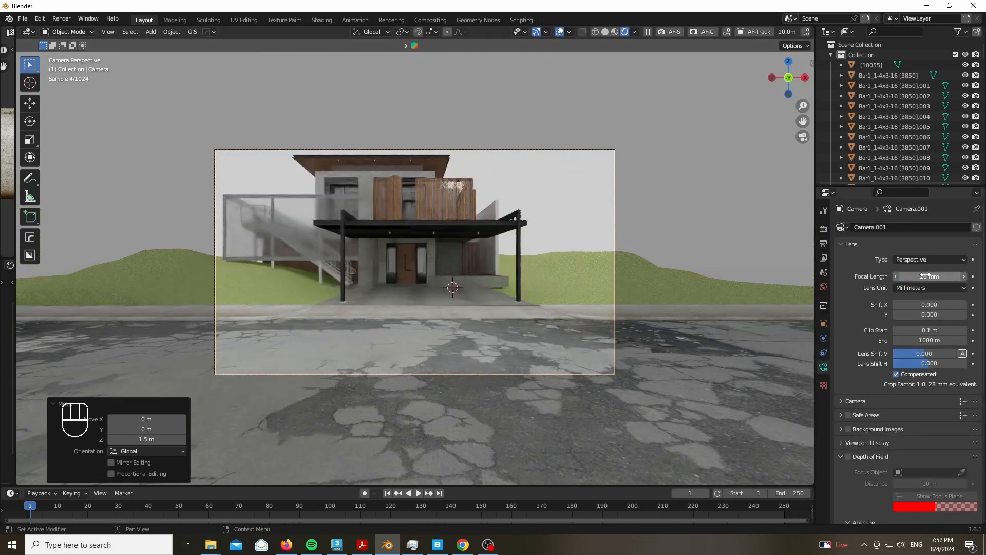
Step: Move the camera about -2.35 m along Y and about -1.68 m along X
key("g")
key("y")
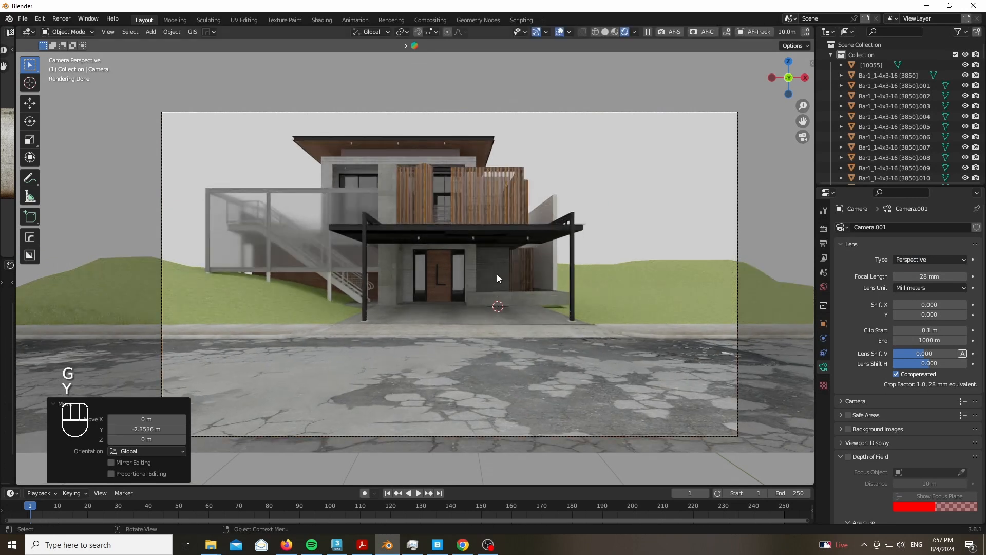
left_click(498, 273)
key("g")
key("x")
left_click(438, 285)
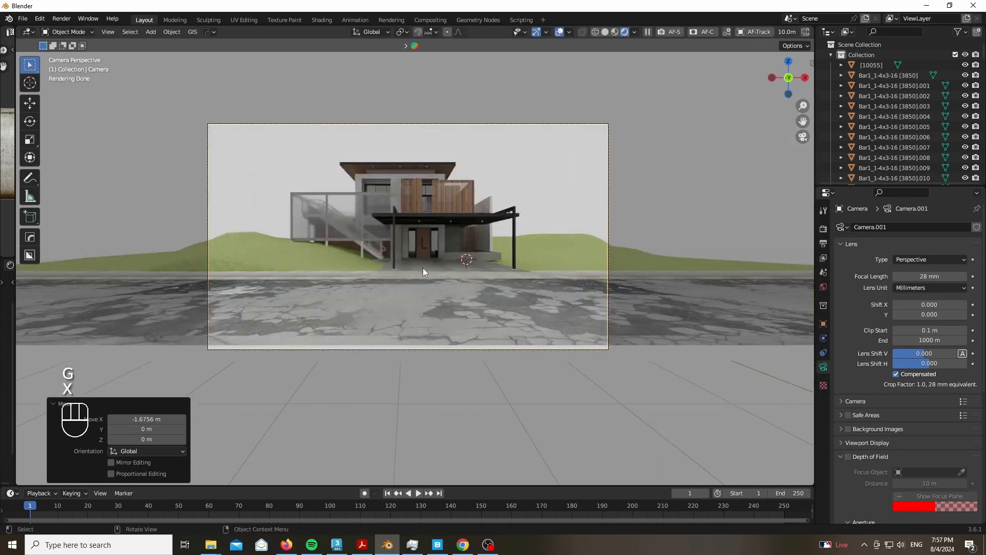
Step: Show the camera's Thirds composition guide and move the camera about -0.4 m along X
scroll(855, 360, "down", 6)
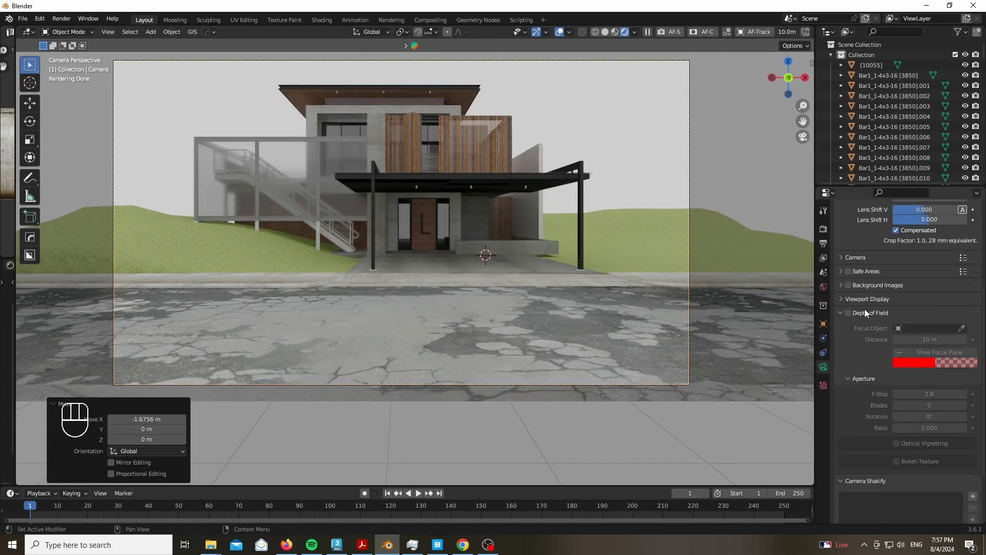
left_click(865, 300)
scroll(868, 354, "down", 5)
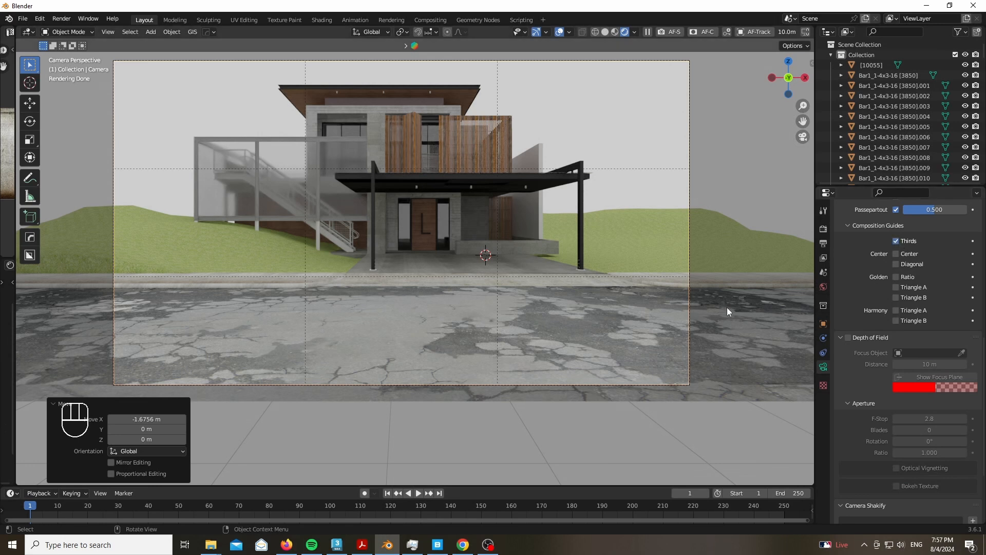
key("g")
key("x")
left_click(443, 253)
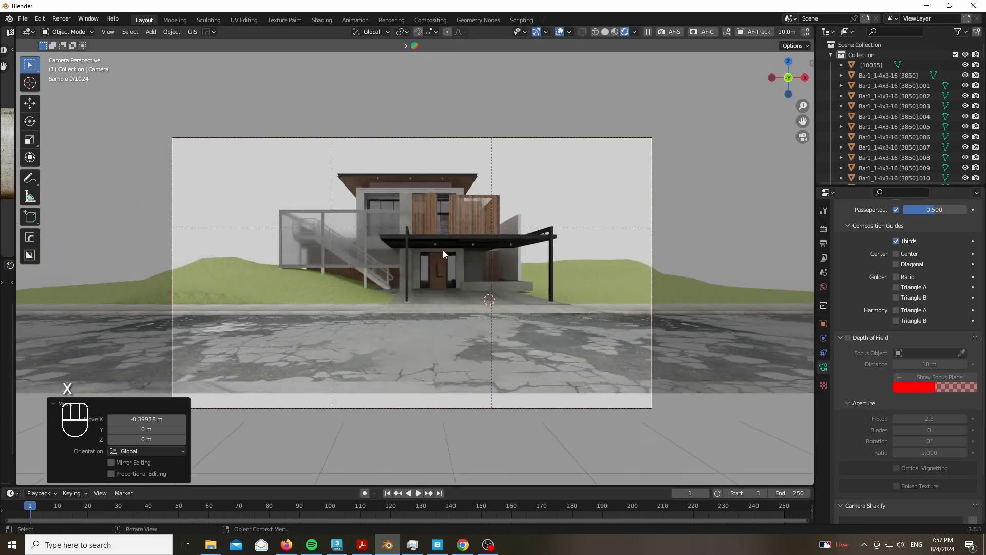
Step: Define a render region around the camera frame and set the camera's vertical lens shift to about 0.098
key("ctrl+b")
left_click_drag(302, 119, 683, 412)
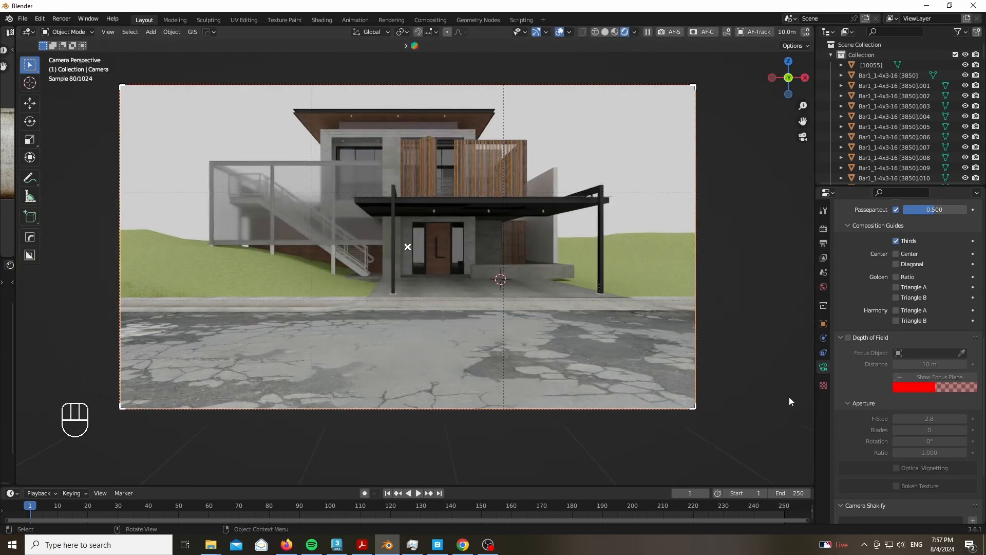
scroll(904, 359, "up", 10)
left_click_drag(930, 314, 958, 315, "shift")
Step: Set the camera's focal length to 26 mm
left_click(937, 279)
type("2")
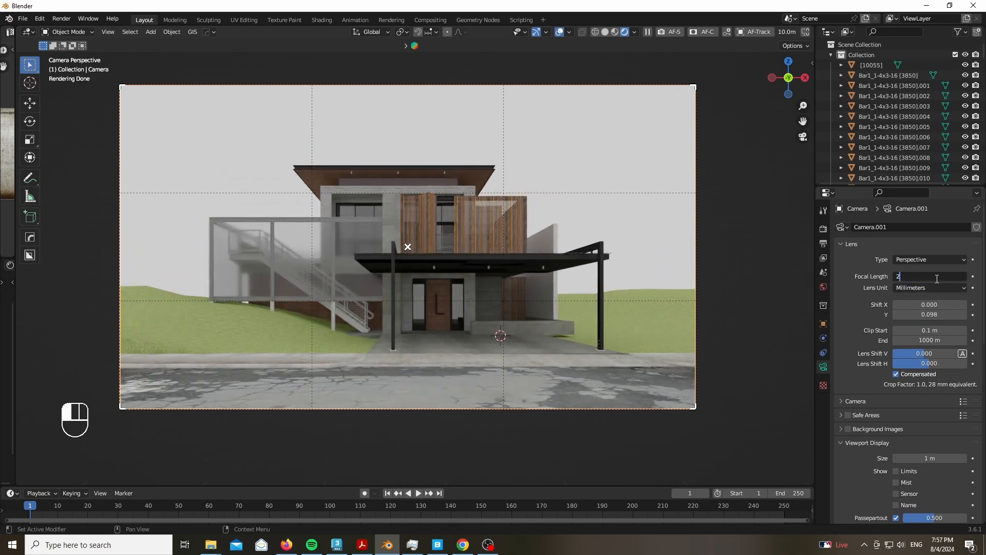
type("6")
key("Return")
Step: Examine the house framing through the camera, select the road and inspect its surface and the sidewalk up close
scroll(490, 255, "up", 3)
scroll(423, 228, "down", 3)
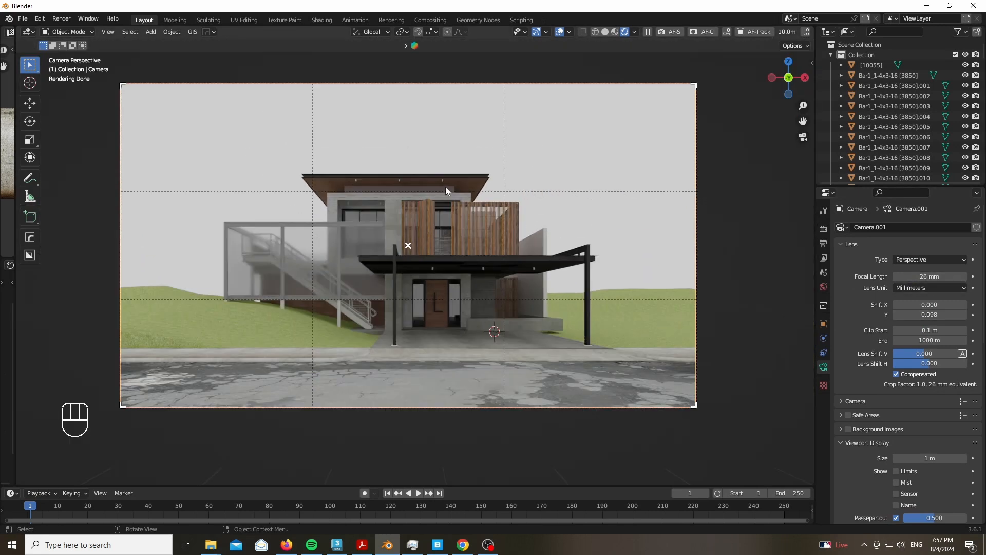
scroll(448, 190, "up", 2)
scroll(418, 120, "down", 1)
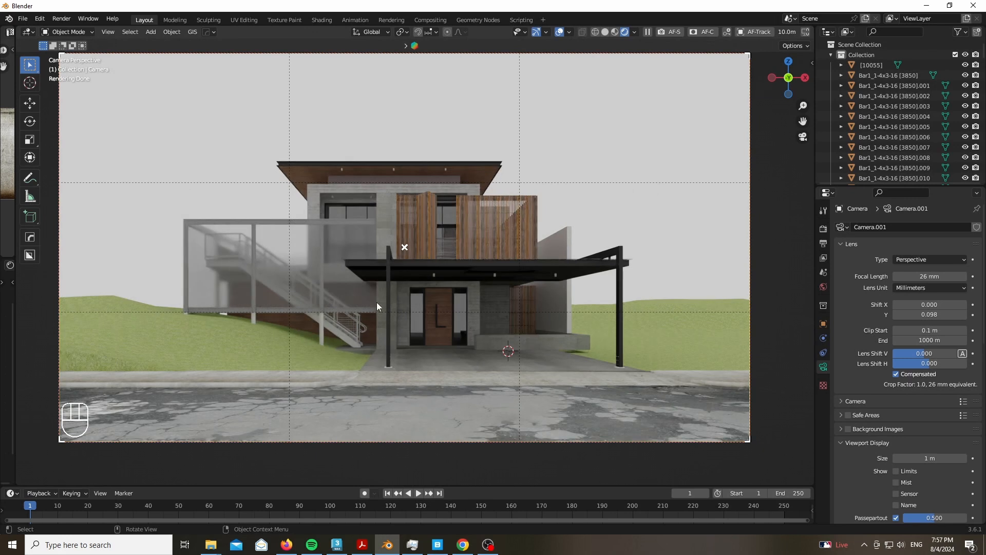
left_click(393, 325)
scroll(481, 428, "up", 5)
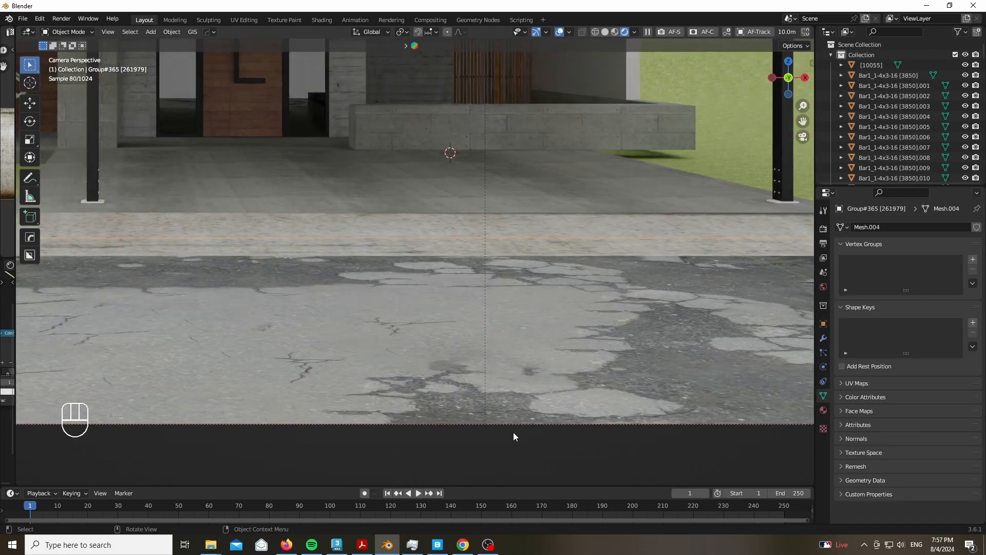
scroll(519, 421, "down", 2)
scroll(525, 409, "down", 4)
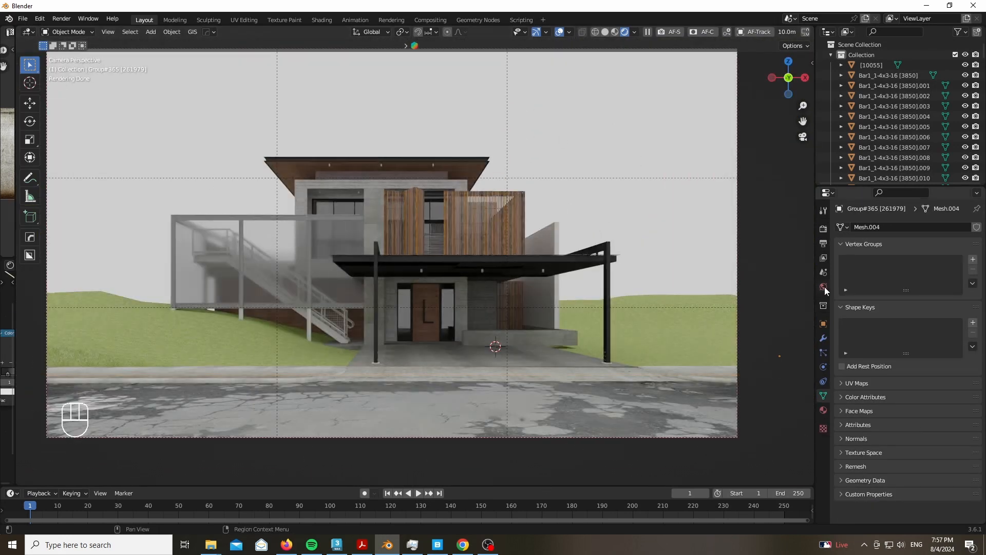
Step: Show the World settings and the Easy HDRI add-on, and create its world nodes
left_click(824, 286)
left_click(897, 292)
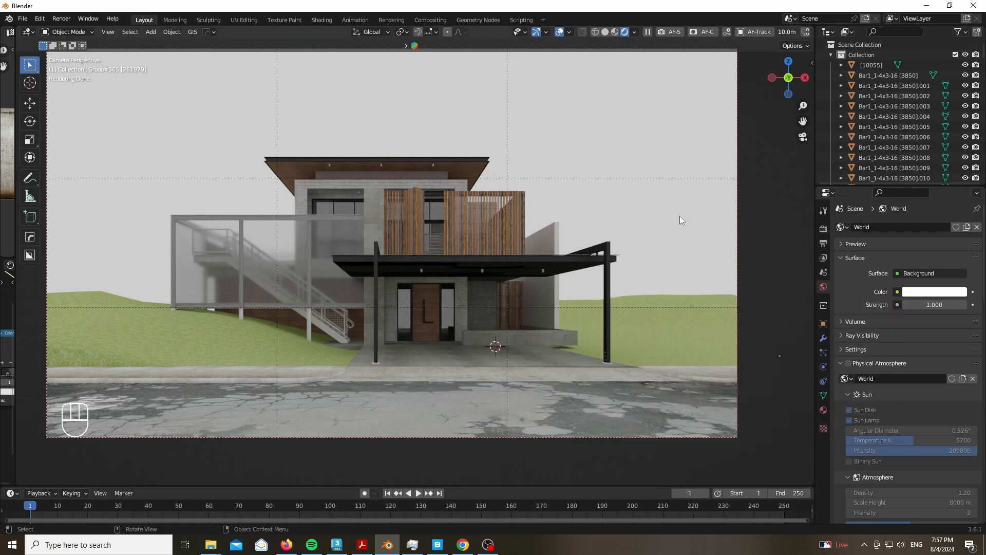
key("n")
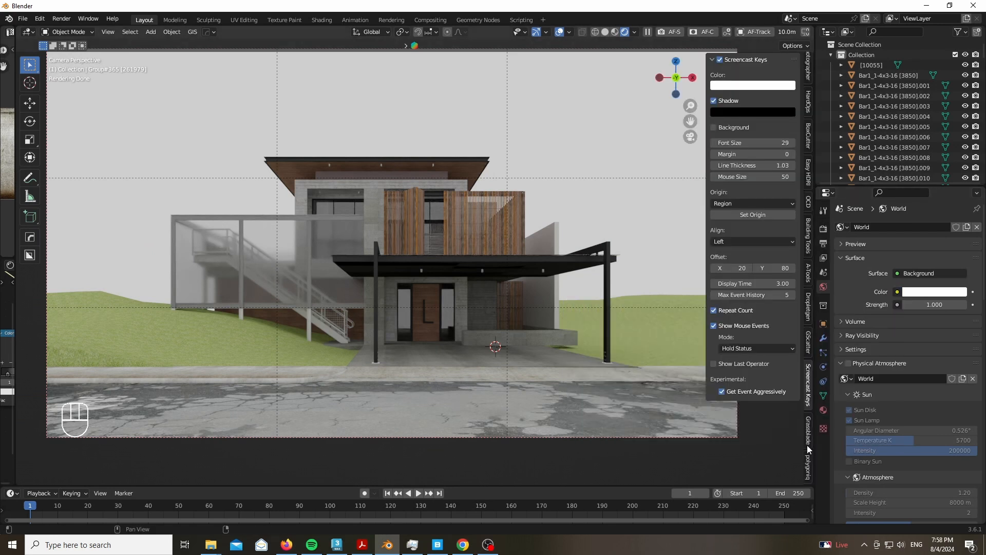
left_click(808, 177)
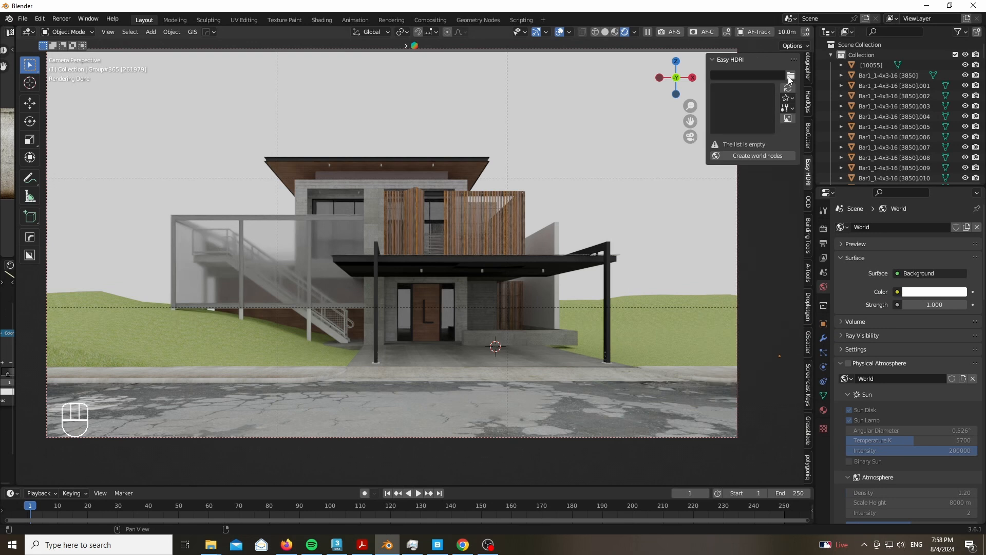
left_click(748, 156)
Step: Browse the HDRI files in E:\HDRI and load that folder as the Easy HDRI image source
left_click(791, 76)
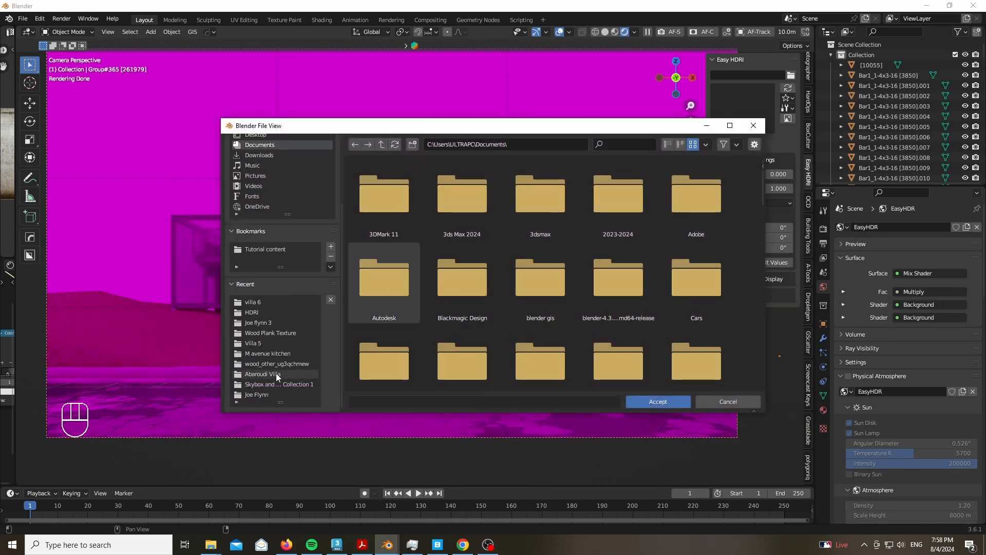
left_click(263, 302)
left_click(265, 310)
scroll(538, 299, "down", 6)
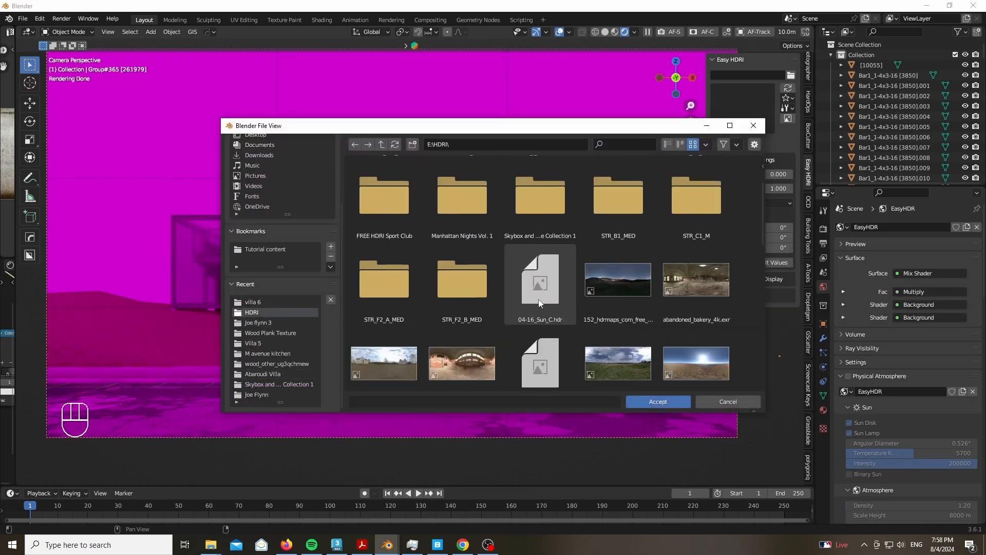
scroll(538, 302, "down", 5)
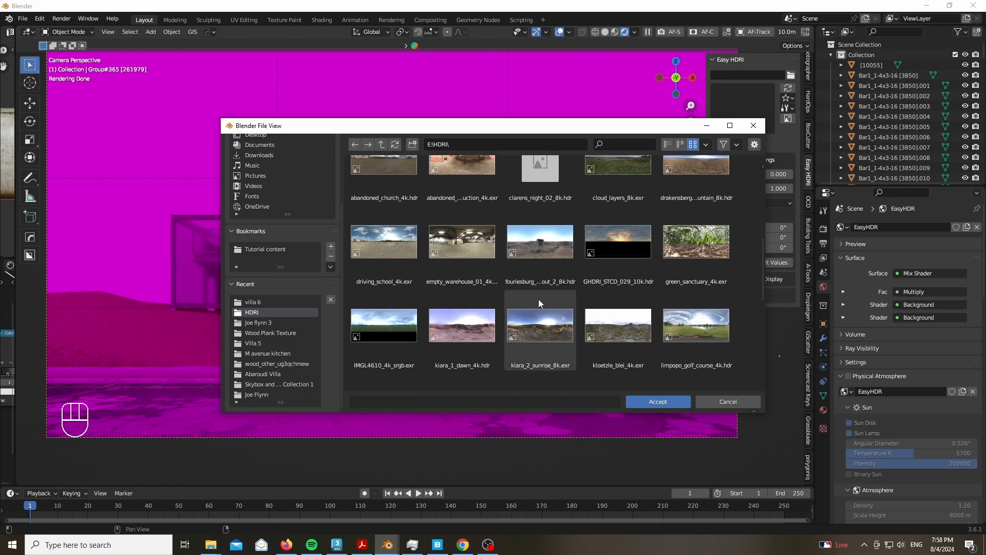
scroll(538, 299, "down", 3)
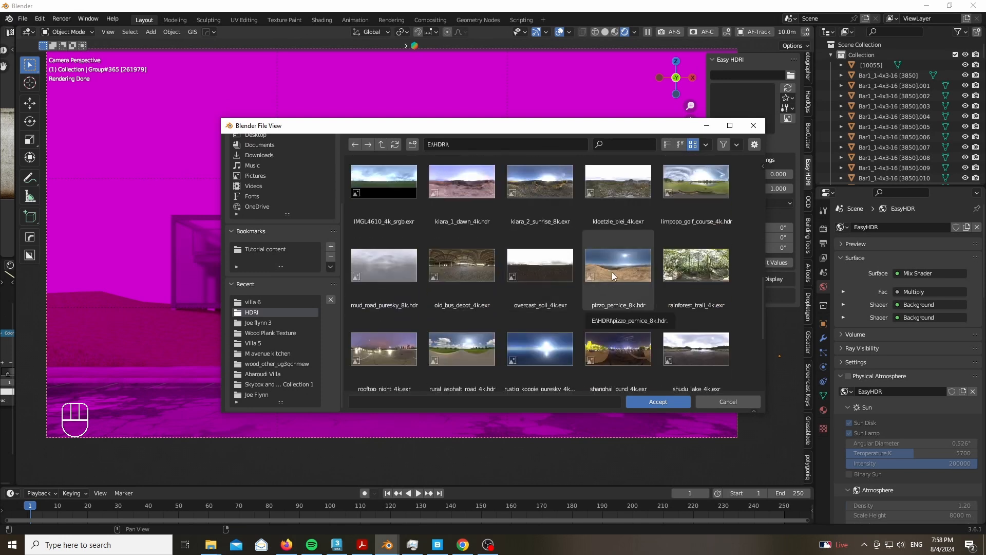
scroll(611, 273, "up", 10)
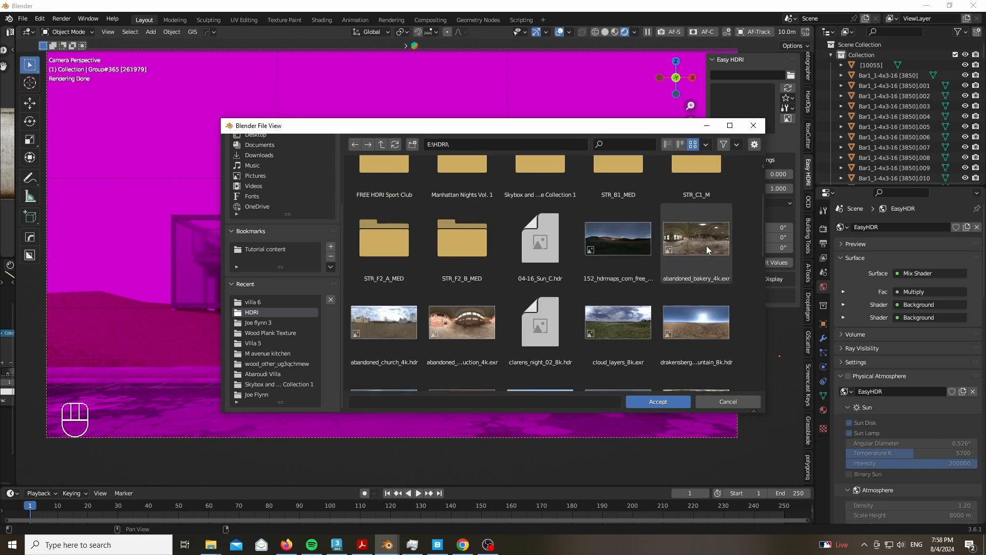
scroll(707, 245, "down", 3)
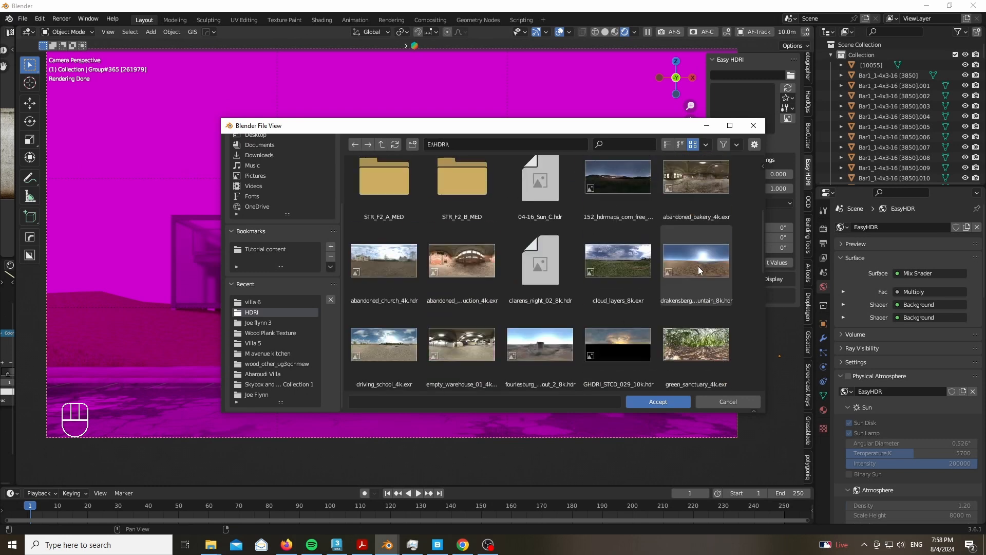
left_click(666, 403)
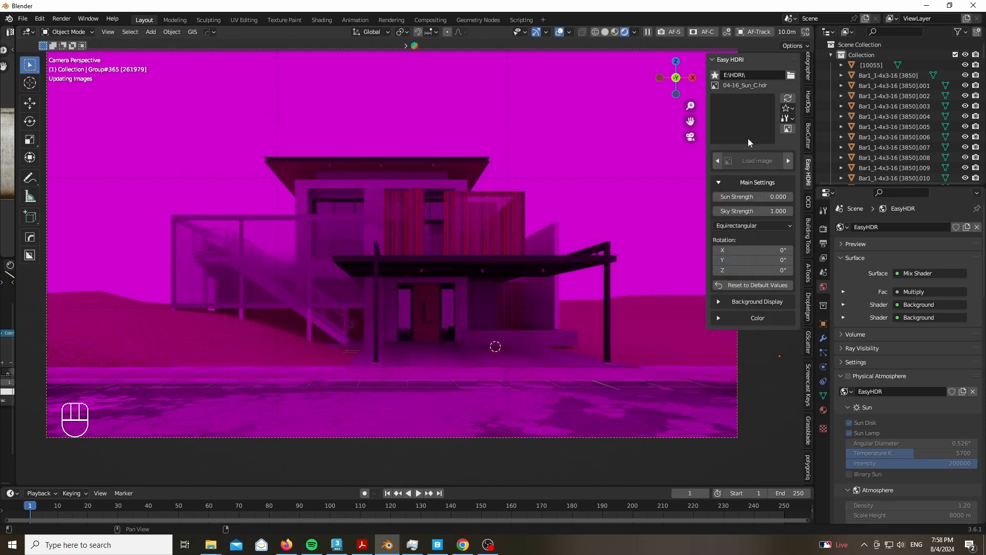
Step: Load the Drakensberg mountain 8K HDRI as the environment and rotate it 15.6° about Z
left_click(732, 109)
left_click(742, 171)
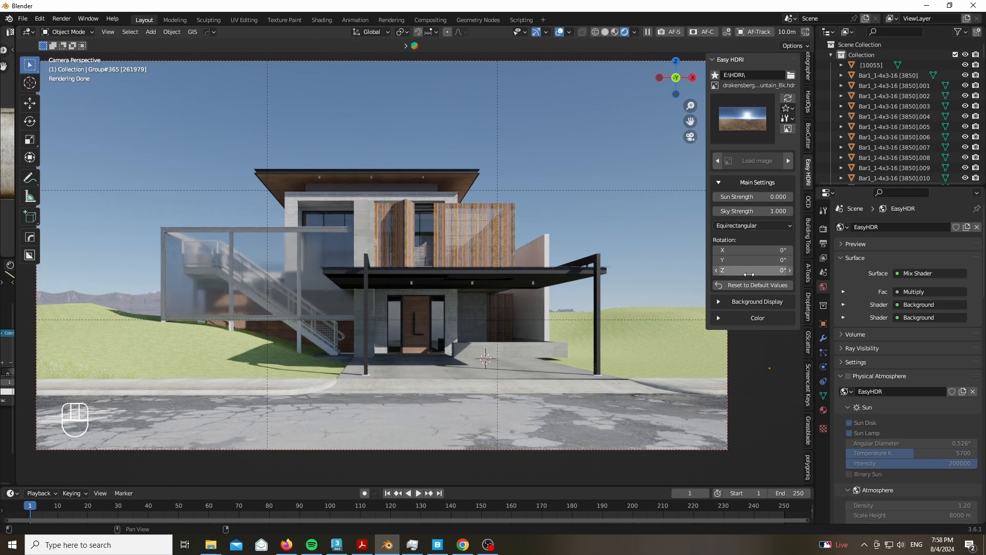
left_click_drag(753, 271, 783, 270)
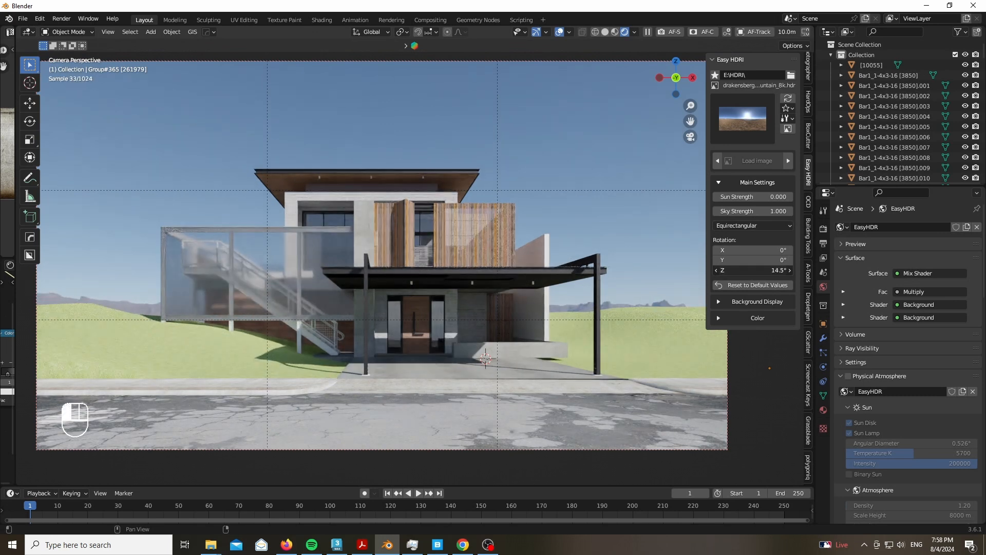
Step: Set the HDRI's sun strength to 0.001 and hide the viewport sidebar
left_click(749, 199)
type("0.001")
key("Return")
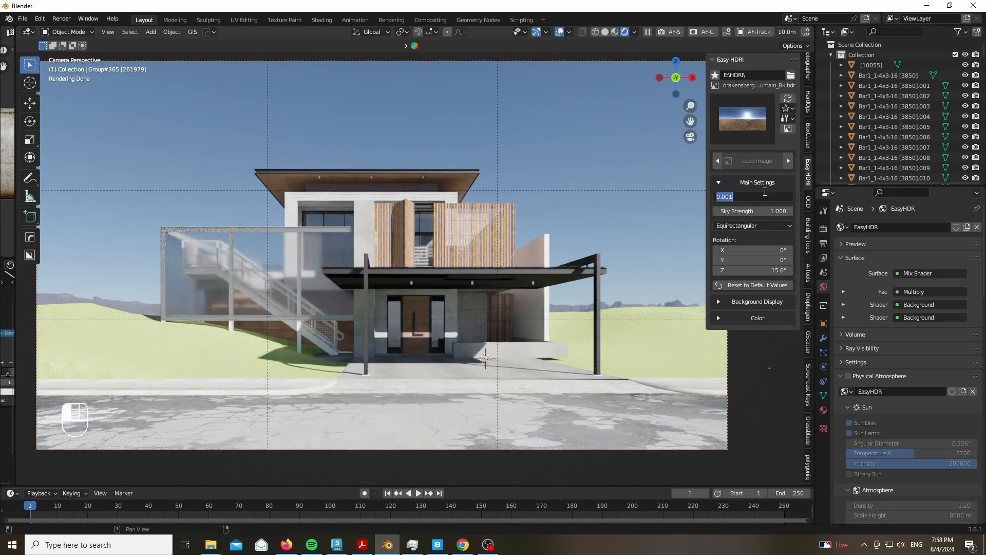
scroll(334, 160, "down", 2)
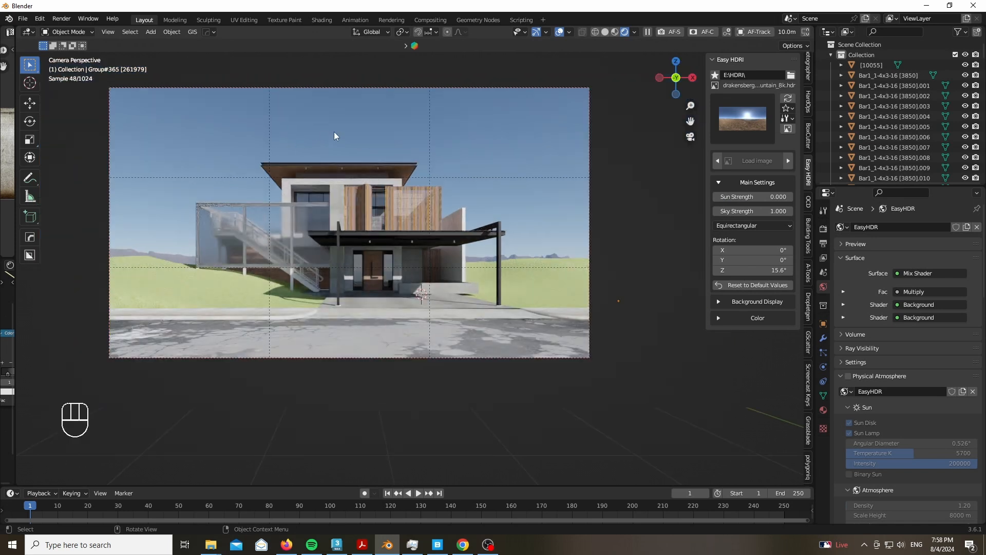
scroll(334, 133, "up", 1)
key("n")
scroll(450, 166, "up", 1)
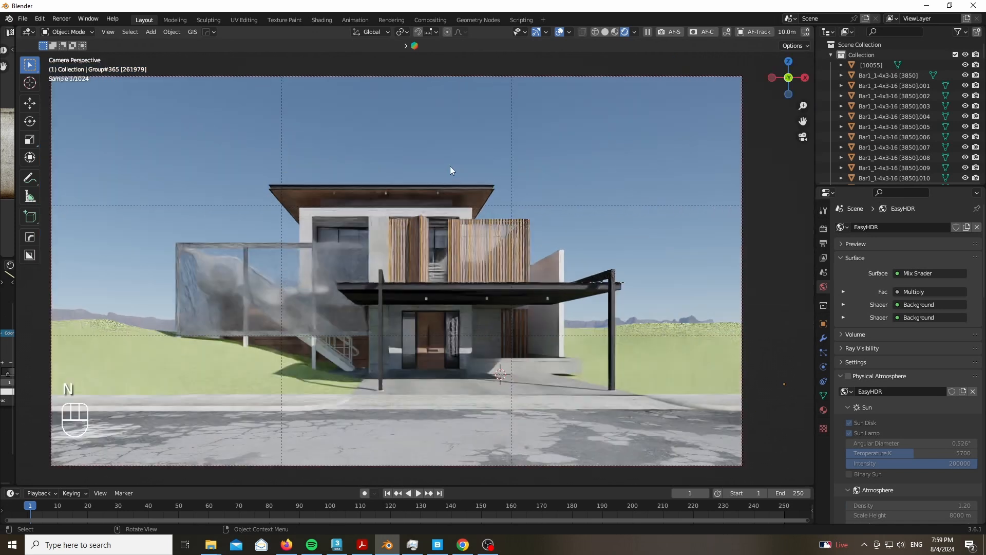
Step: Compare the Filmic and AgX view transforms in the render color management and choose AgX
left_click(824, 230)
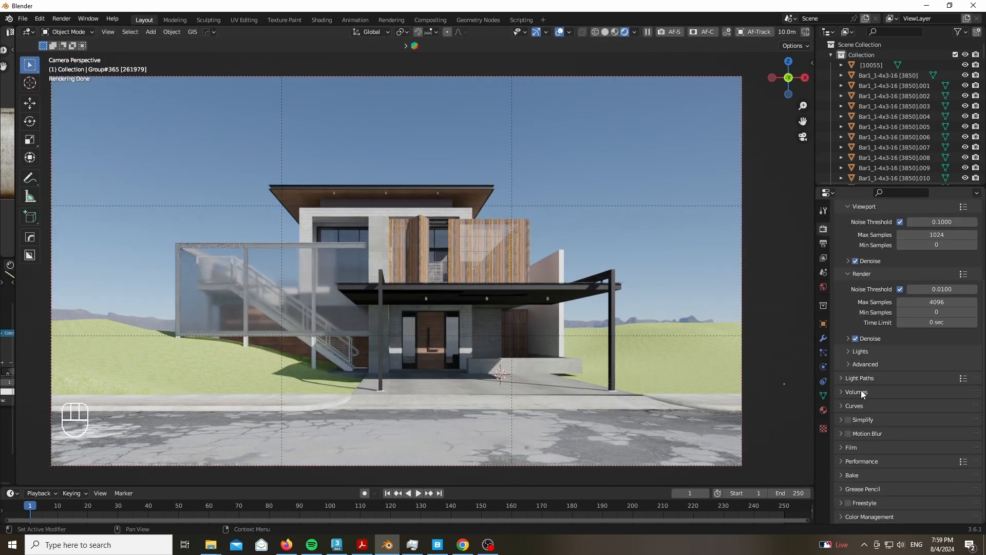
scroll(855, 453, "down", 8)
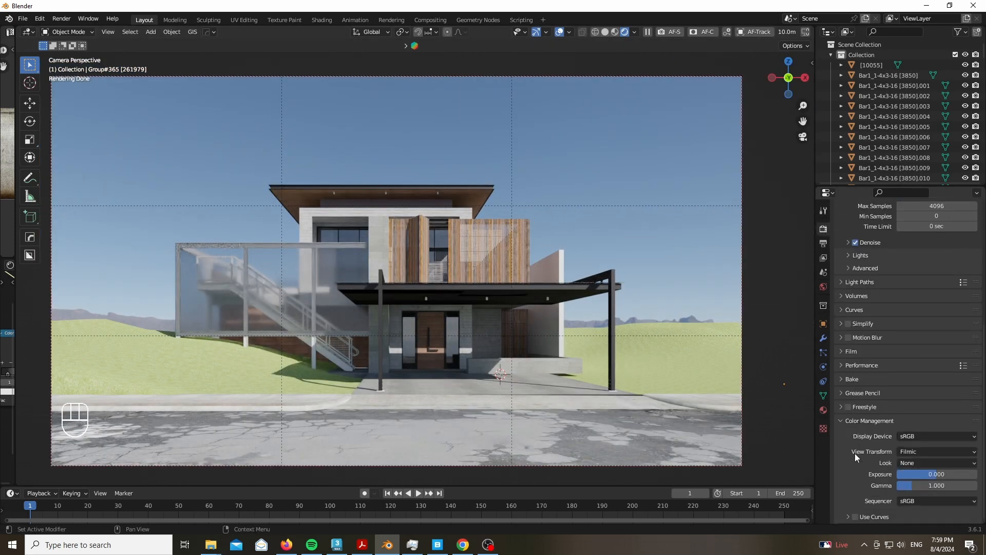
left_click(931, 447)
left_click(921, 430)
left_click(926, 452)
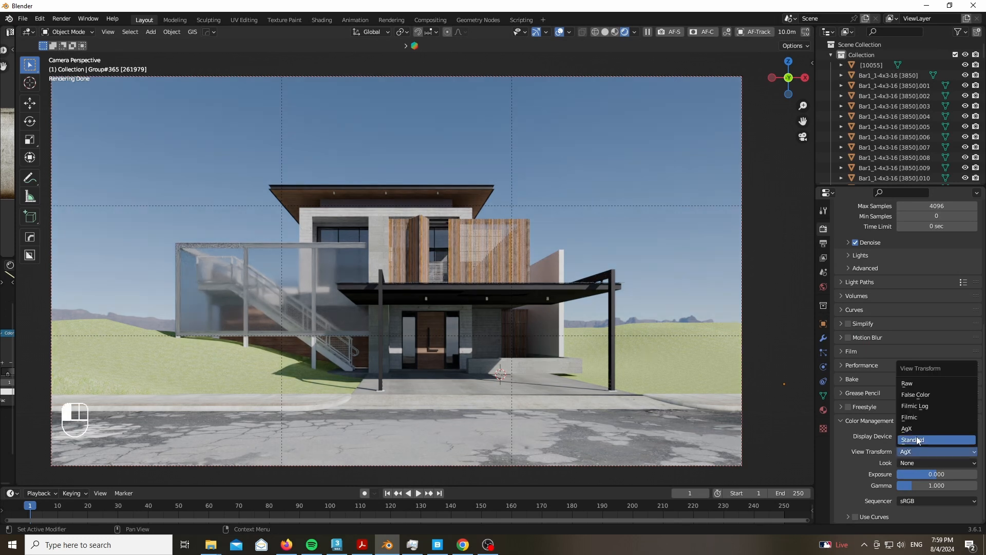
left_click(917, 417)
left_click(921, 450)
left_click(914, 429)
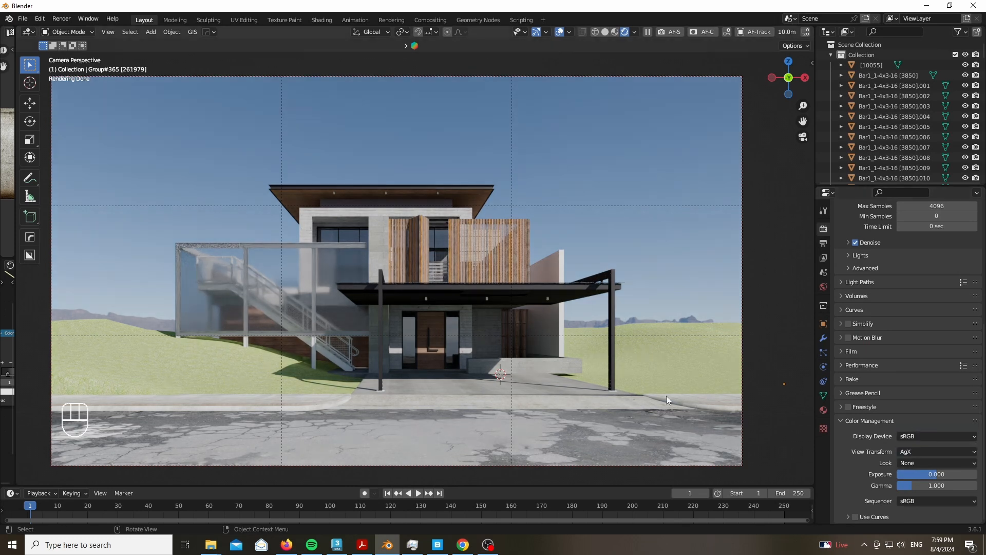
Step: Select every object in the scene and apply the object transforms
left_click(208, 359)
scroll(387, 279, "down", 1)
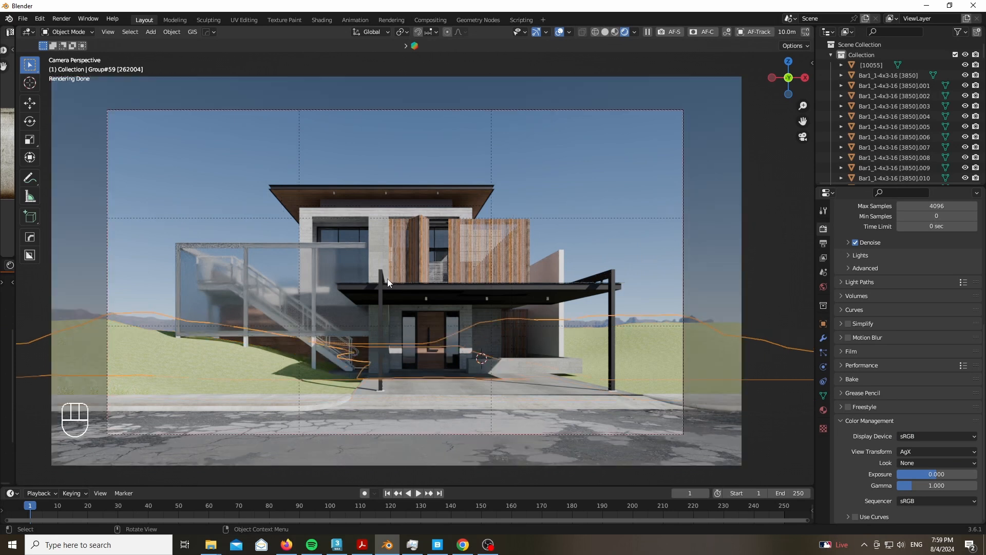
scroll(396, 270, "up", 1)
left_click(639, 133)
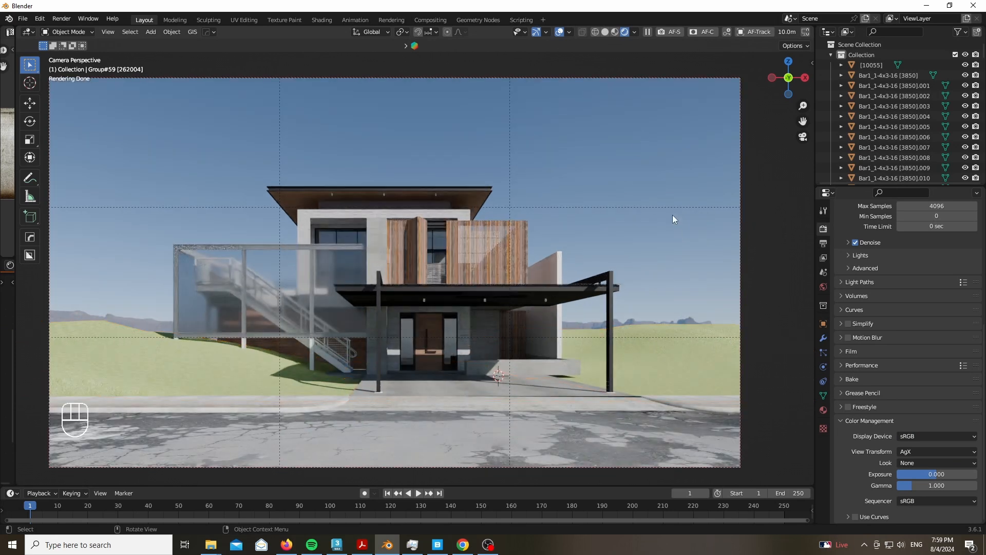
left_click_drag(774, 78, 467, 205)
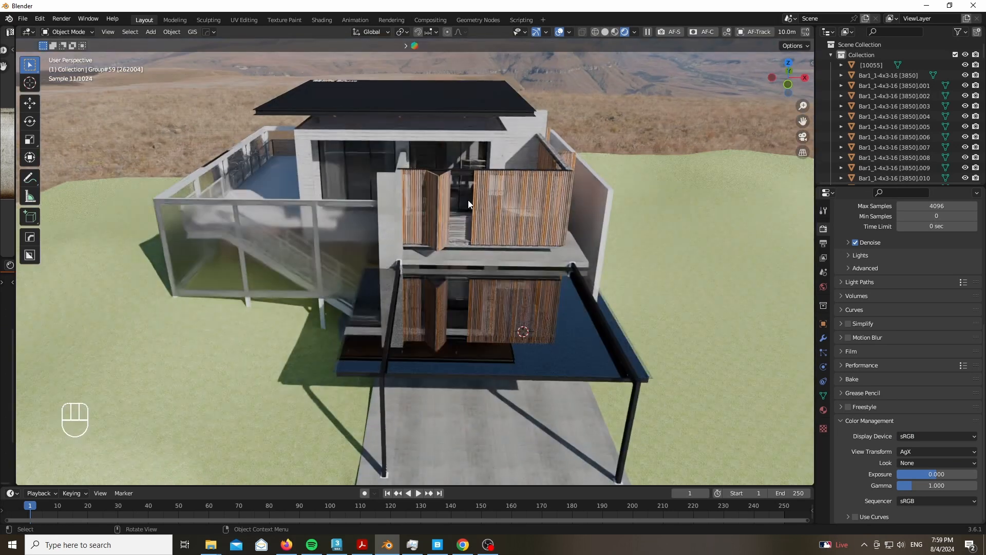
scroll(468, 205, "down", 6)
scroll(443, 265, "up", 3)
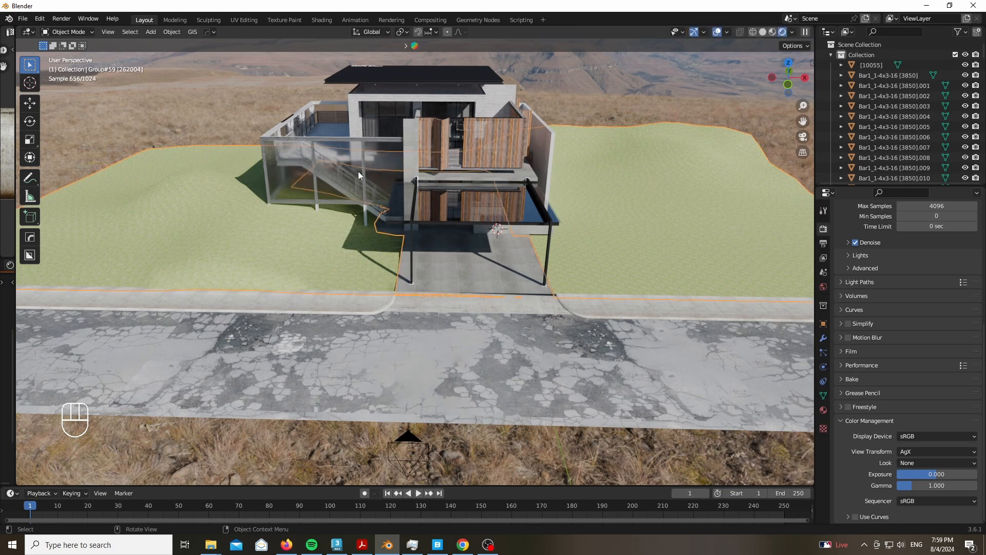
key("a")
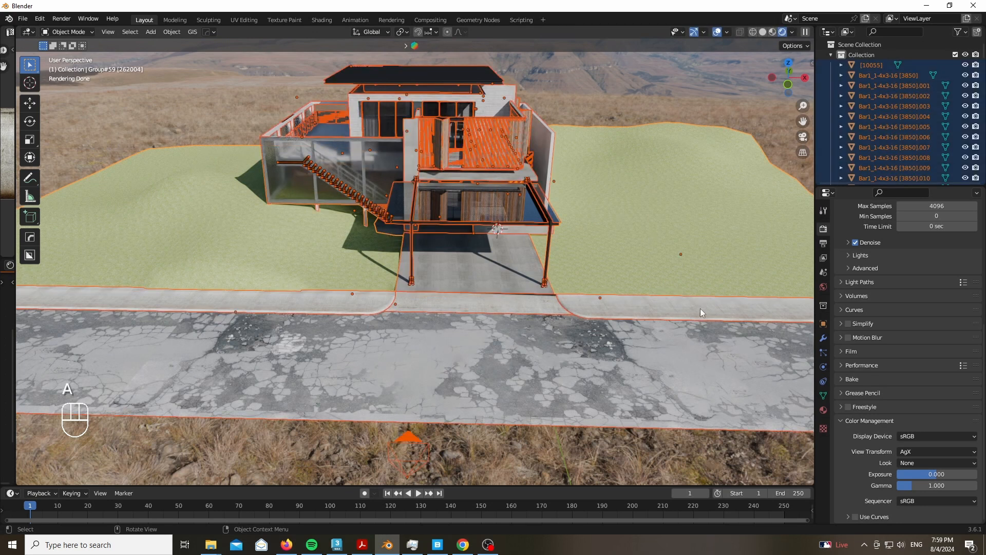
key("ctrl+a")
left_click(606, 243)
Step: Try recalculating the mesh normals of the sidewalk left of the driveway, and undo it
left_click(201, 298)
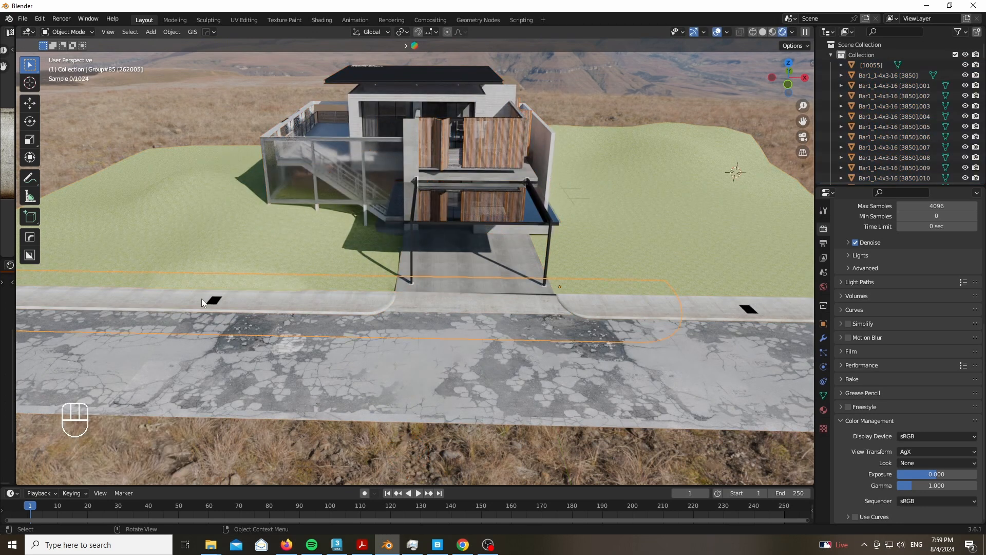
key("Tab")
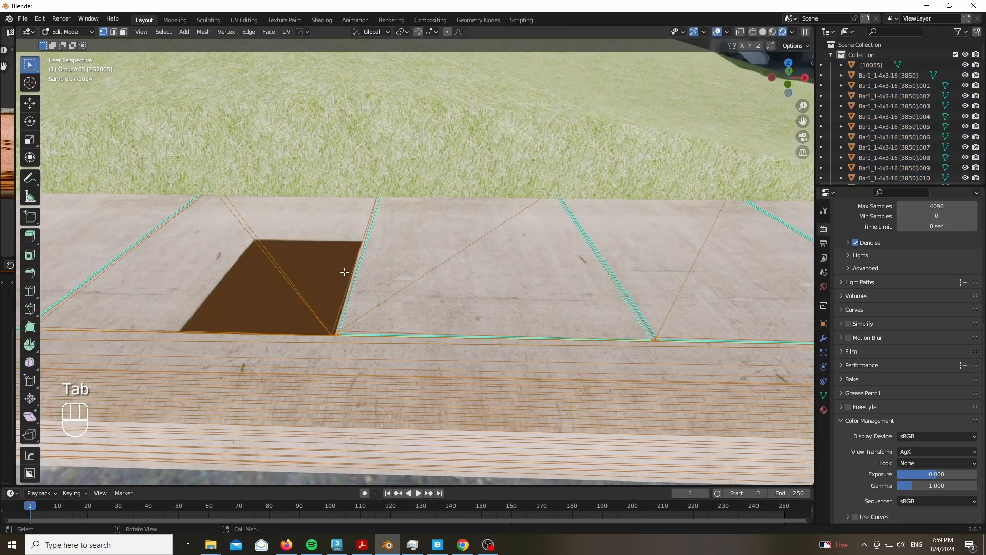
key("shift+n")
key("ctrl+z")
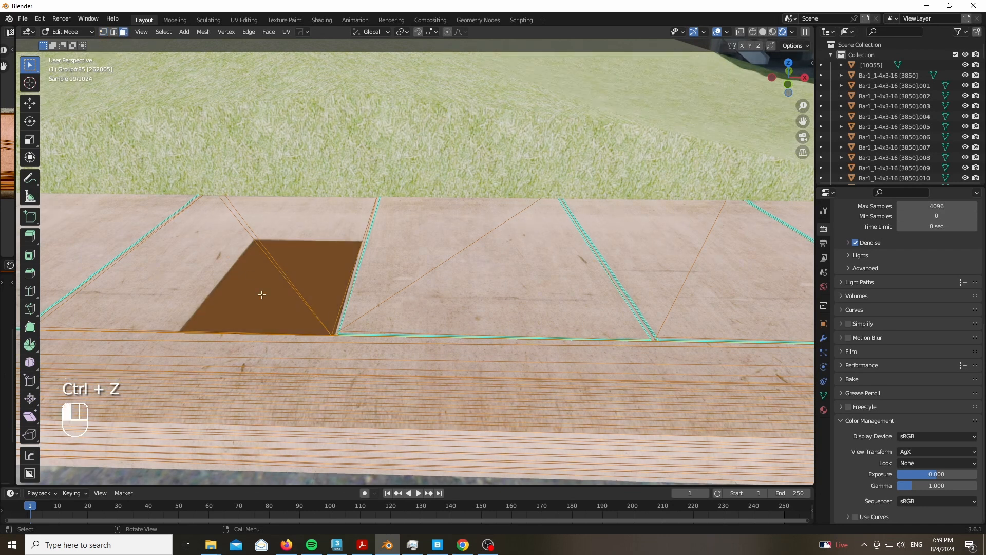
Step: Try moving the faces around the dark patch of the left sidewalk, cancel the move and leave mesh editing
key("g")
key("Tab")
key("Tab")
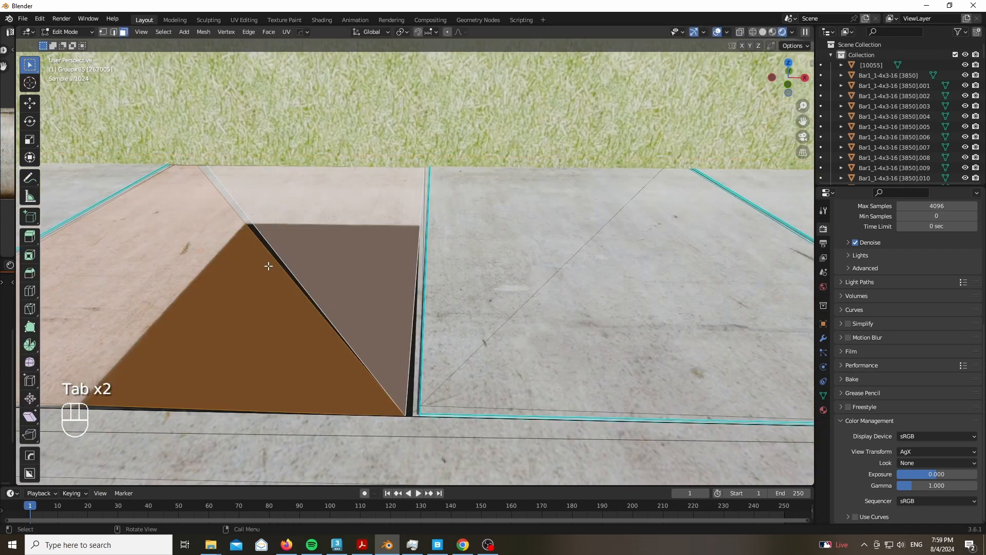
left_click(410, 391, "shift")
key("g")
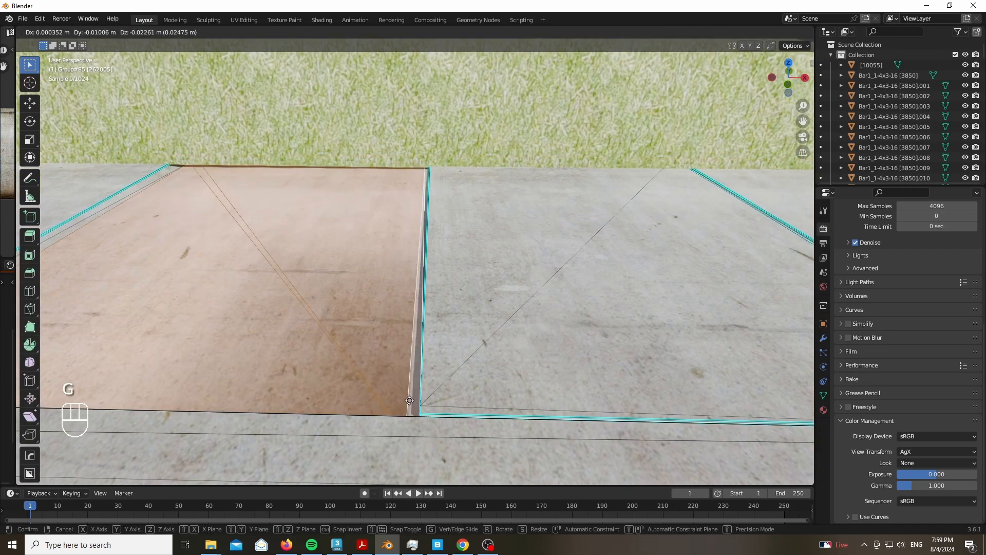
right_click(414, 393)
key("Tab")
scroll(76, 255, "down", 8)
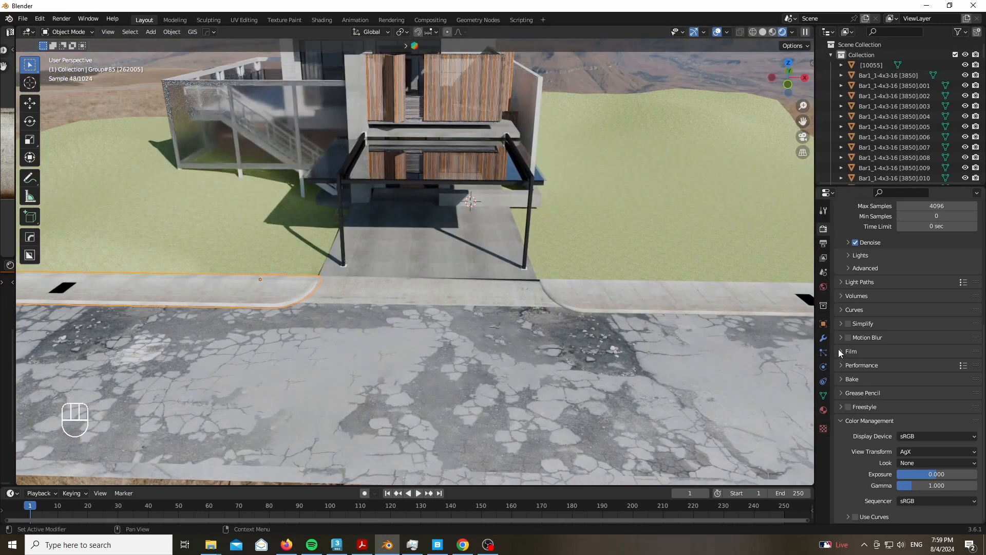
Step: Add a Weighted Normal modifier with Keep Sharp enabled to the sidewalk left of the driveway
left_click(823, 338)
left_click(875, 226)
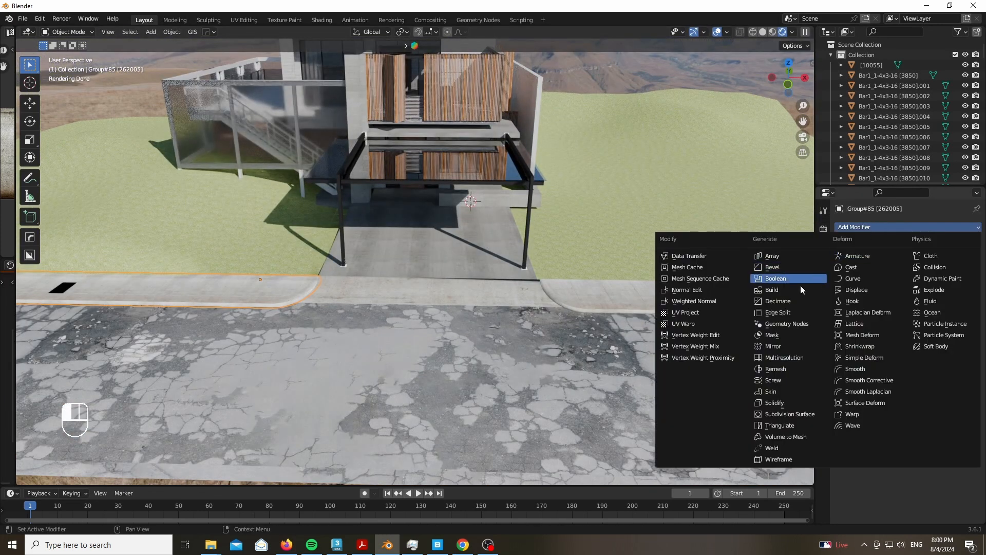
left_click(717, 301)
scroll(414, 294, "down", 3)
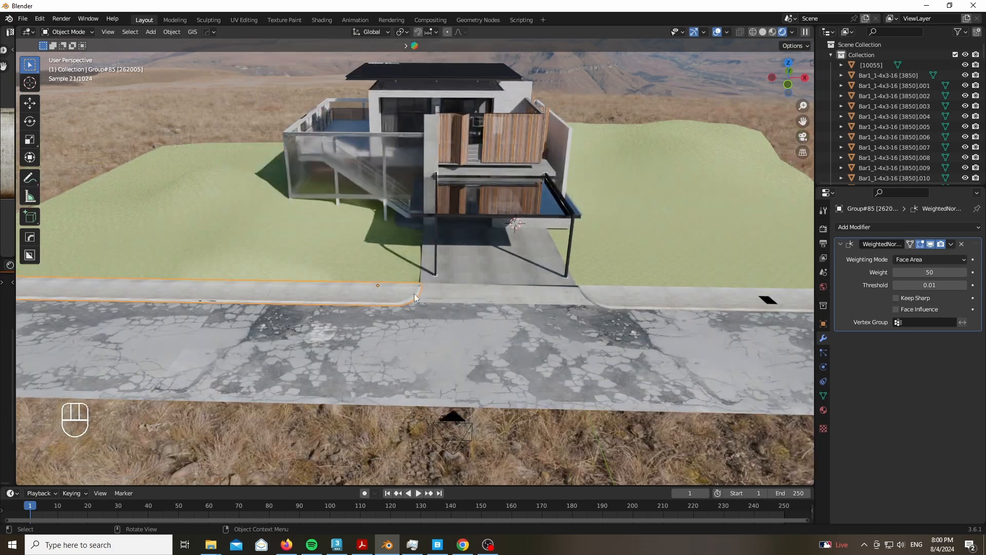
scroll(299, 287, "up", 6)
scroll(299, 288, "up", 5)
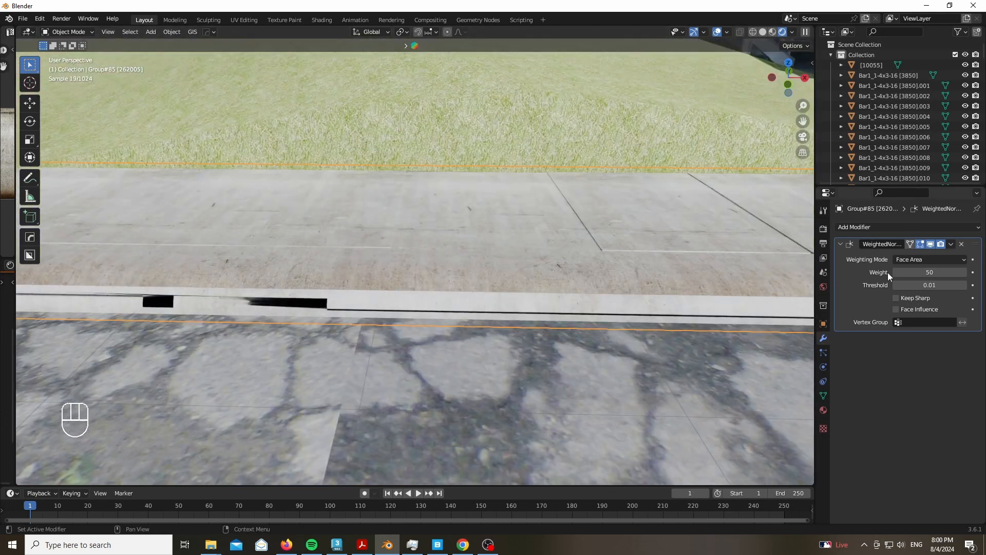
left_click(897, 298)
scroll(149, 286, "down", 2)
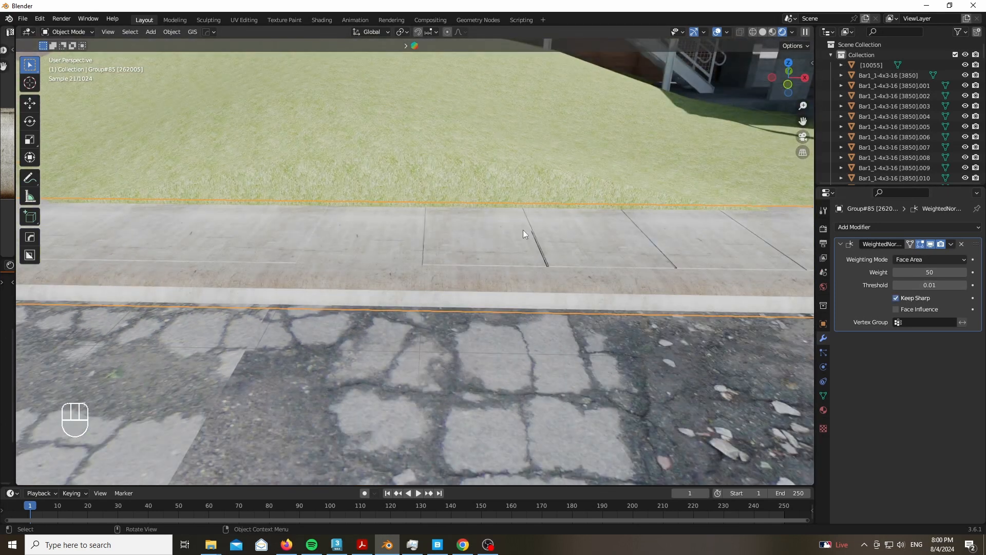
scroll(152, 287, "down", 5)
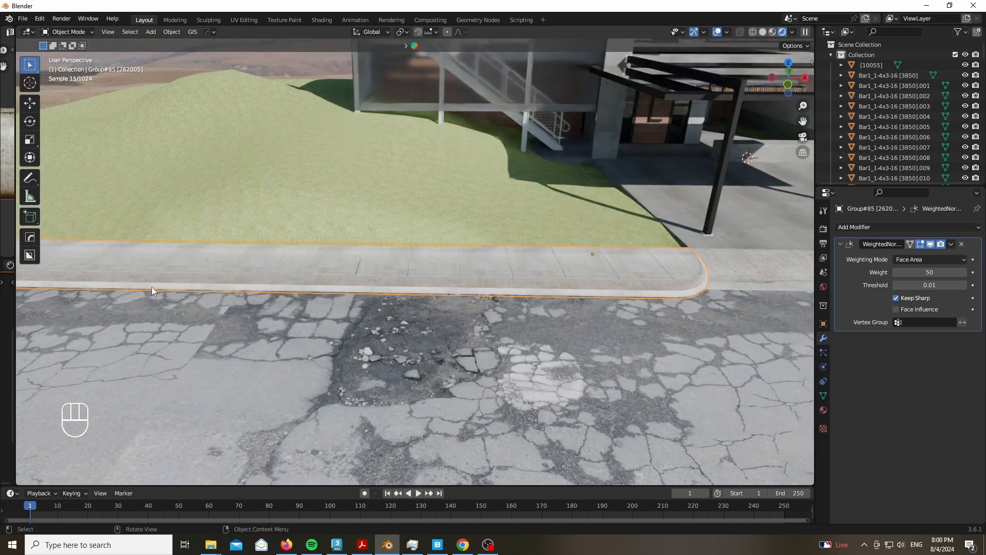
Step: Give the sidewalk right of the driveway a Weighted Normal modifier with Keep Sharp enabled
scroll(617, 283, "up", 6)
left_click(624, 278)
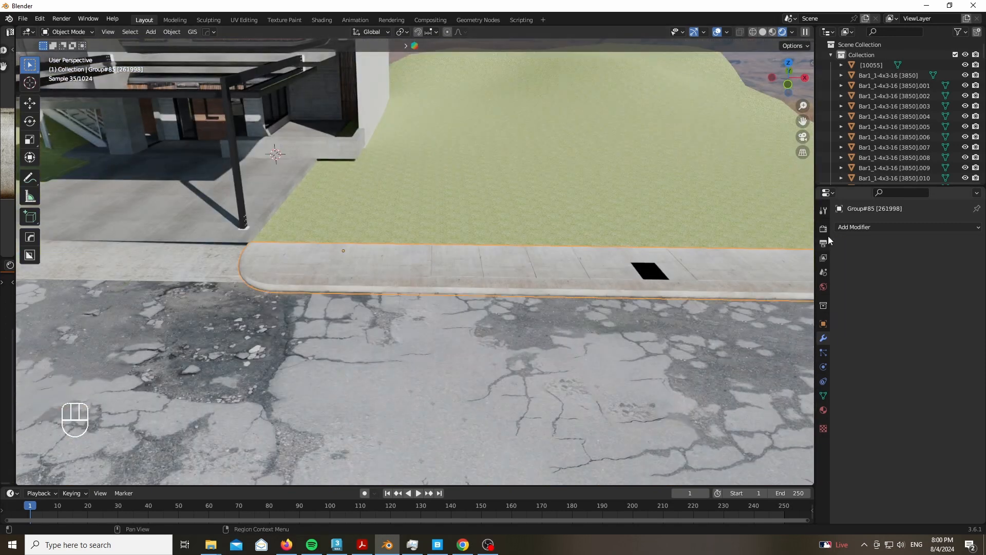
left_click(849, 227)
left_click(710, 298)
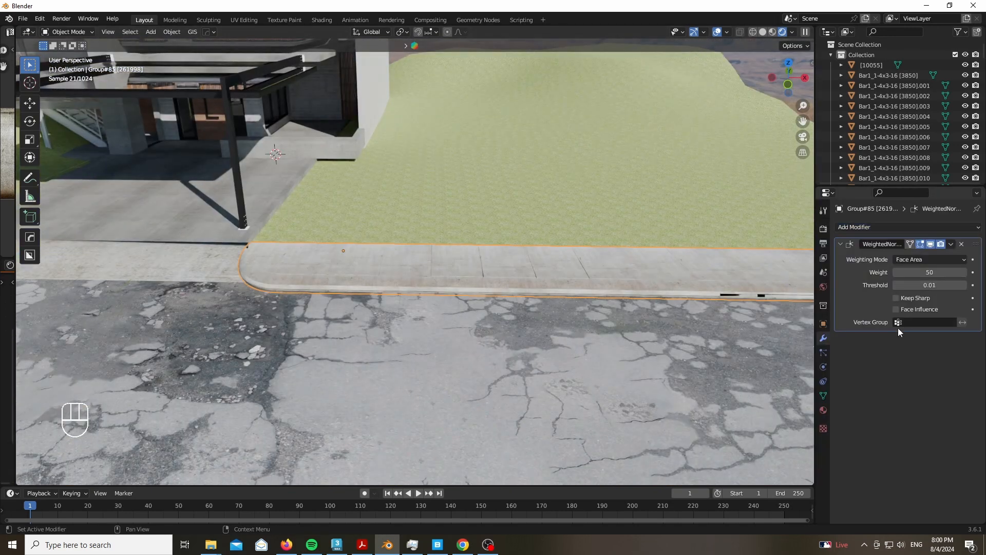
left_click(898, 298)
scroll(550, 298, "down", 3)
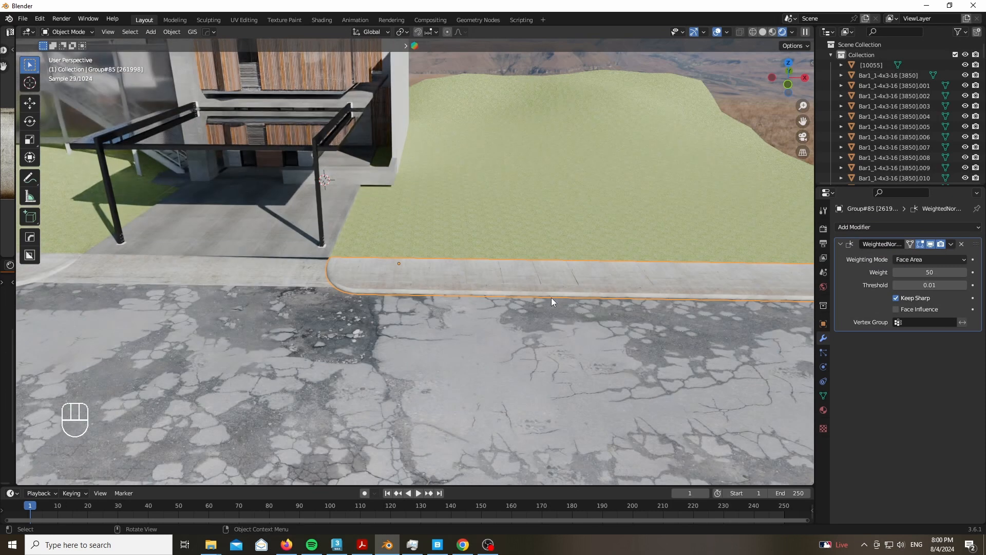
Step: Return to the camera view and nudge the driveway slab along the Z axis
key("KP_0")
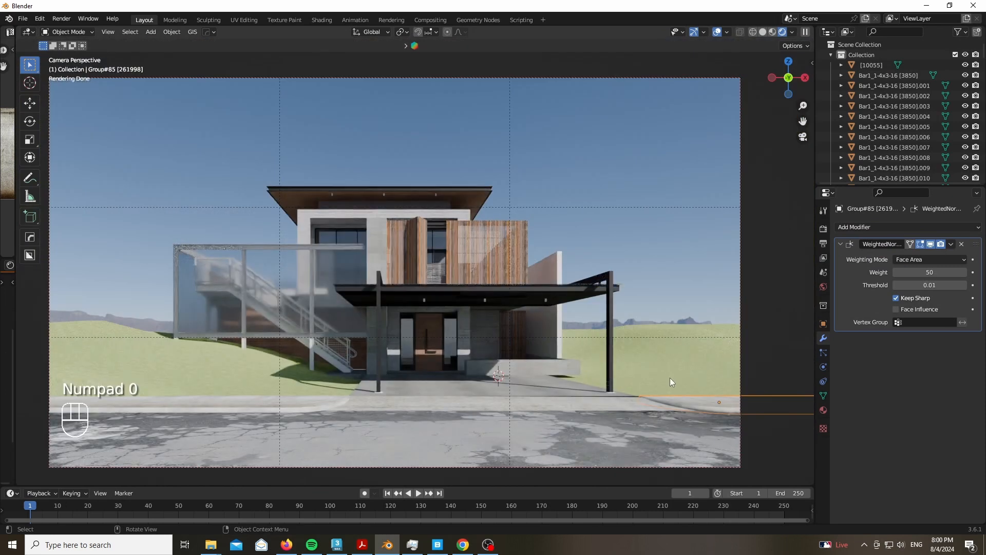
scroll(670, 378, "up", 5)
left_click(620, 352)
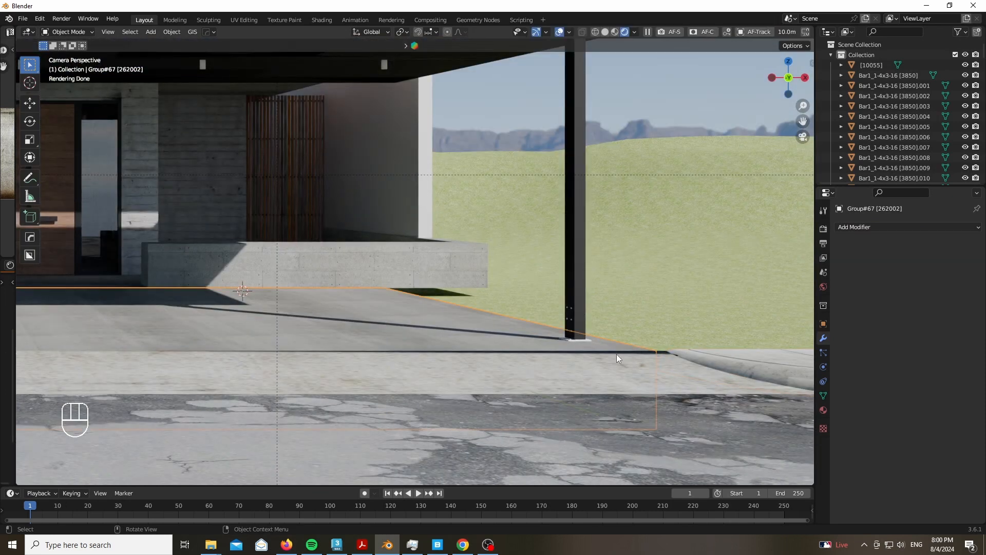
key("g")
key("z")
left_click(619, 361, "shift")
Step: Add a Weighted Normal modifier with Keep Sharp off to the sidewalk strip in front of the driveway
left_click(620, 372)
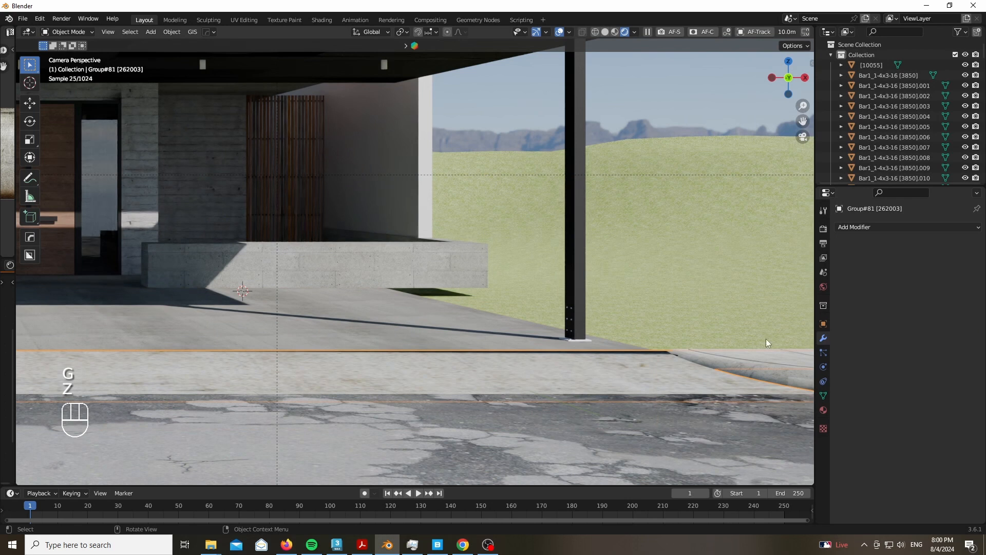
left_click(873, 228)
left_click(709, 302)
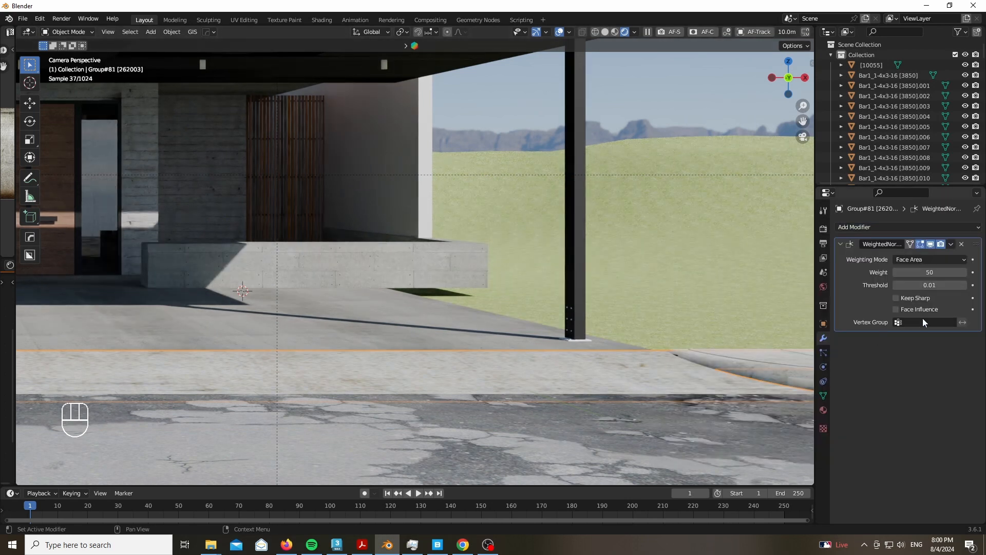
scroll(523, 317, "down", 4)
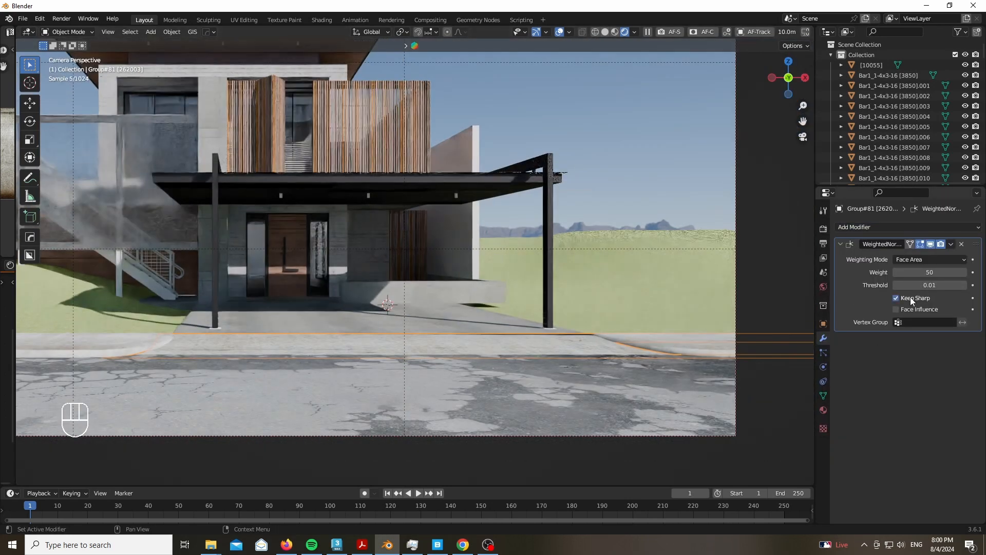
scroll(632, 339, "down", 1)
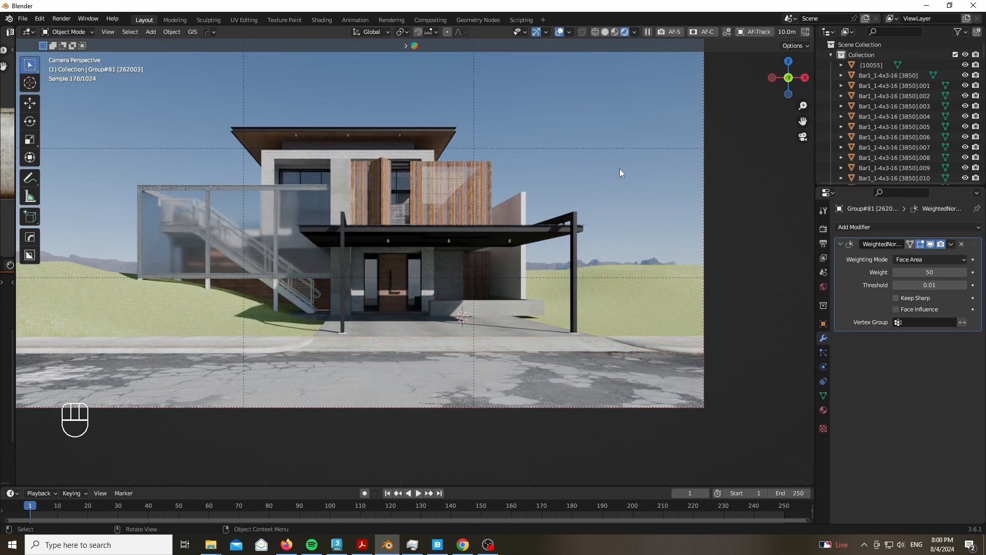
scroll(527, 265, "down", 1)
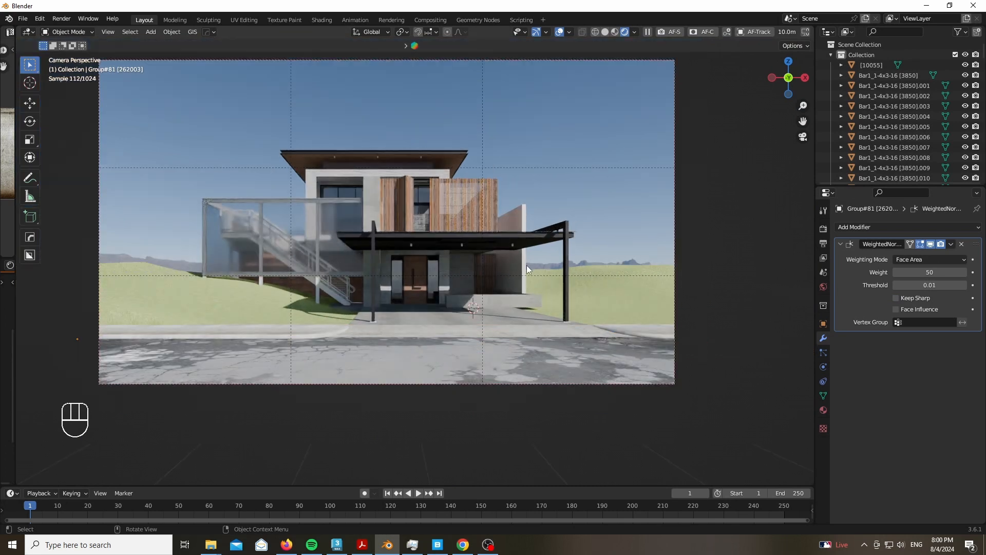
Step: Select the grass terrain around the house and bring up the Geo-Scatter creation settings for it
scroll(526, 265, "down", 1)
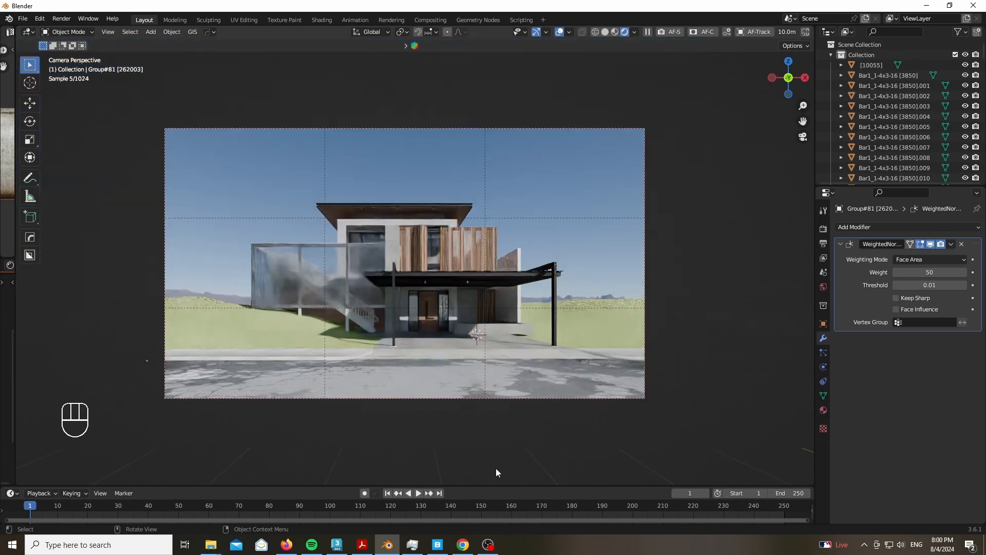
scroll(418, 315, "up", 2)
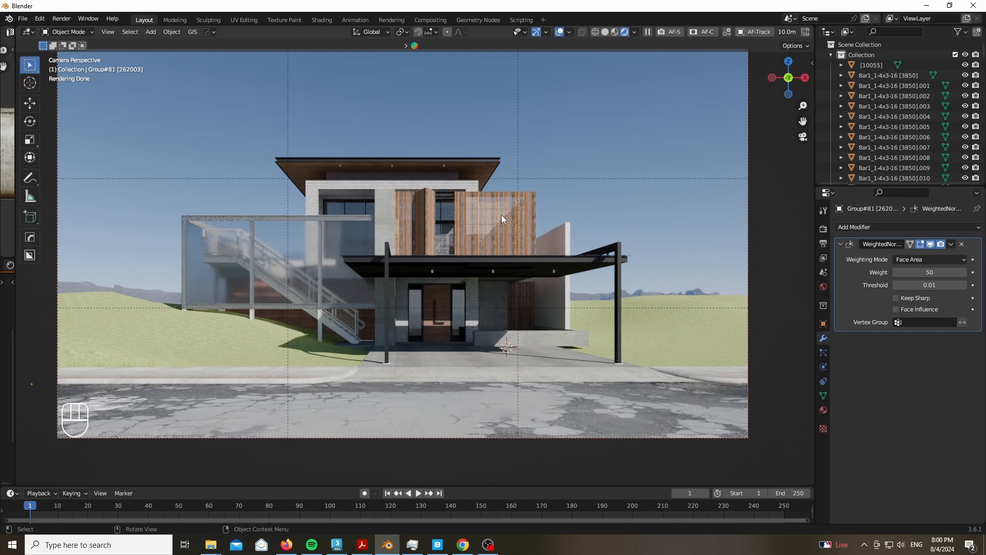
left_click_drag(777, 81, 657, 270)
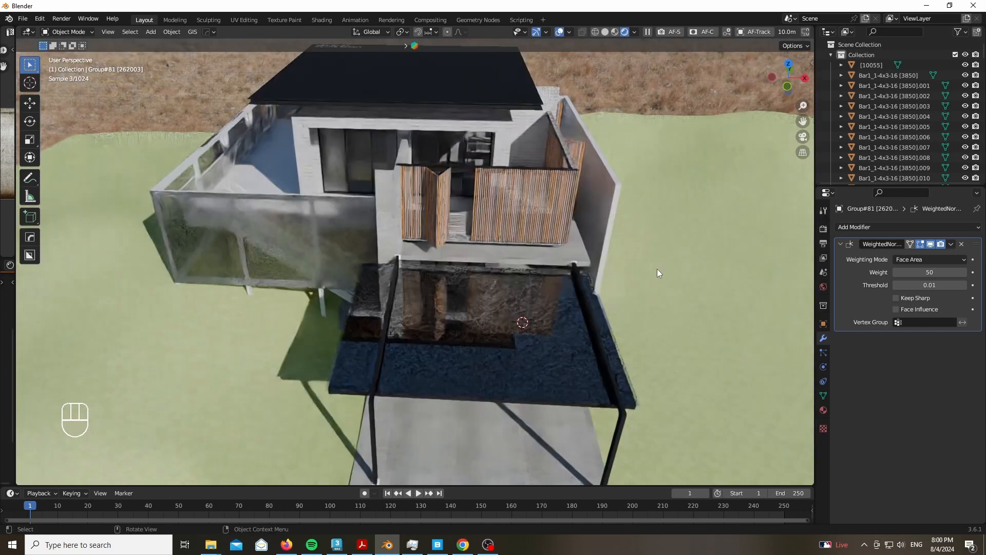
left_click(472, 211)
scroll(474, 211, "down", 2)
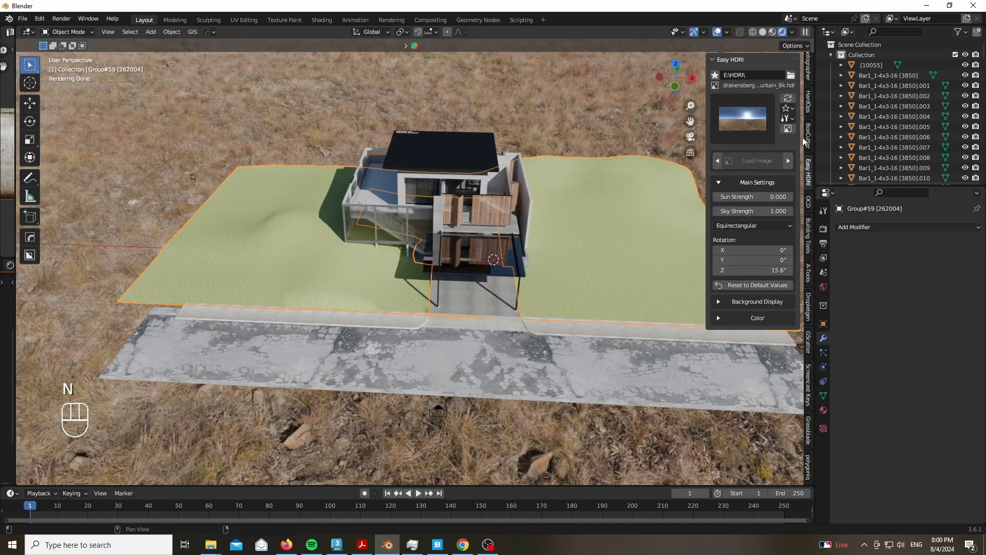
scroll(805, 141, "up", 3)
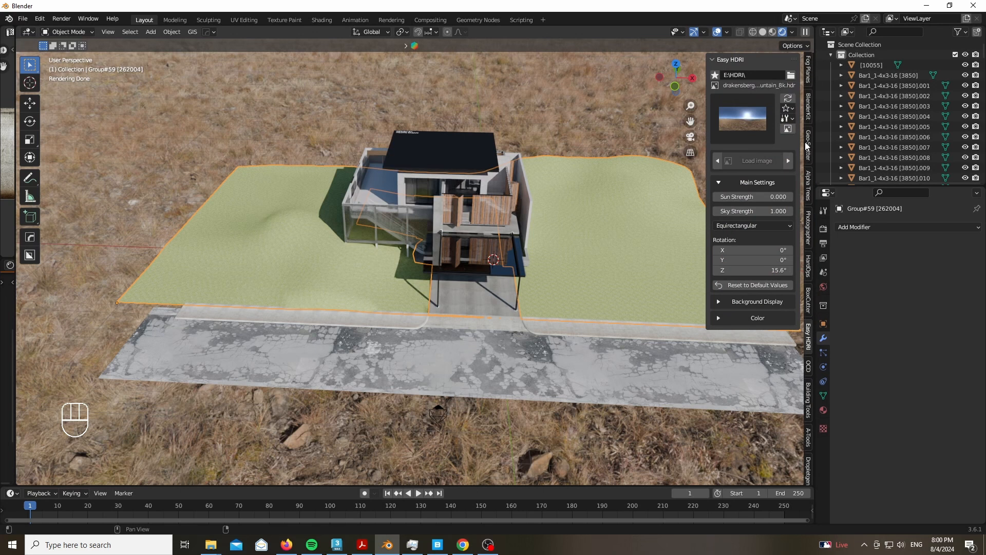
left_click(807, 146)
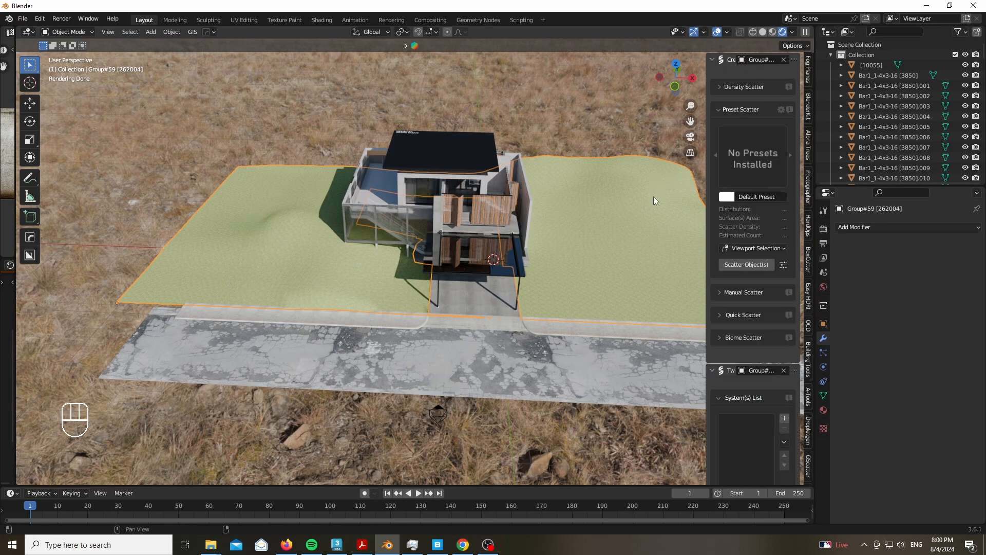
Step: Open the Geo-Scatter biome library from Biome Scatter and widen its window to show five biomes per row
key("g")
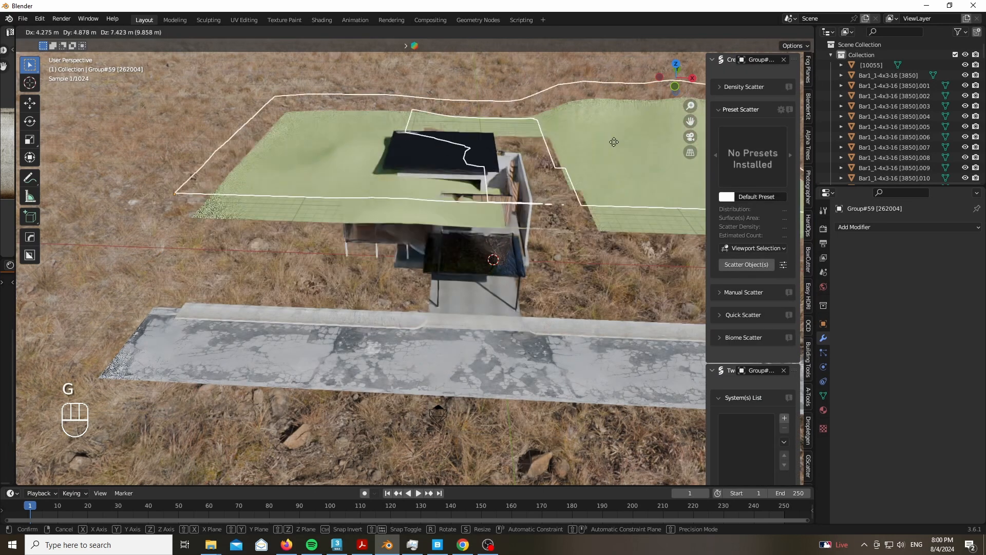
right_click(434, 139)
scroll(756, 295, "down", 10)
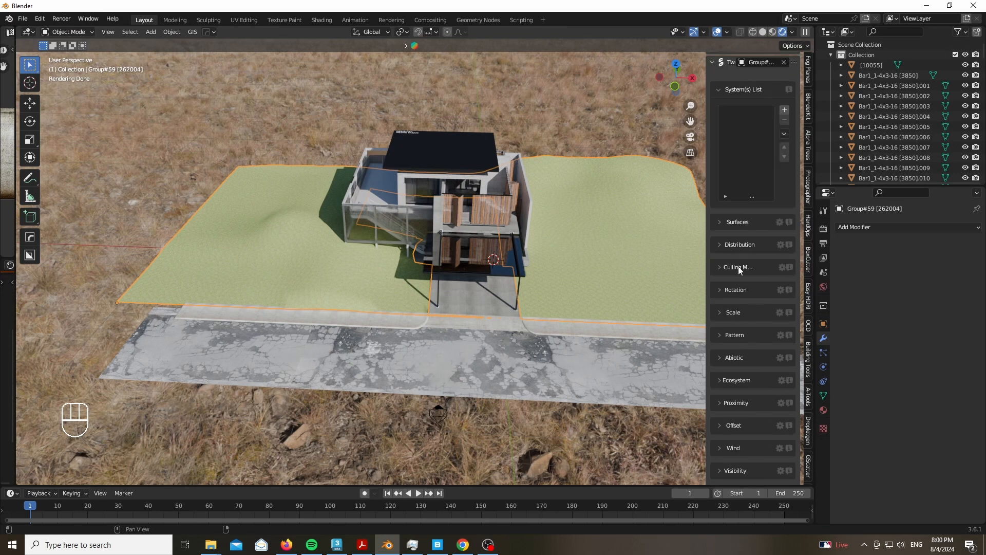
scroll(732, 345, "down", 2)
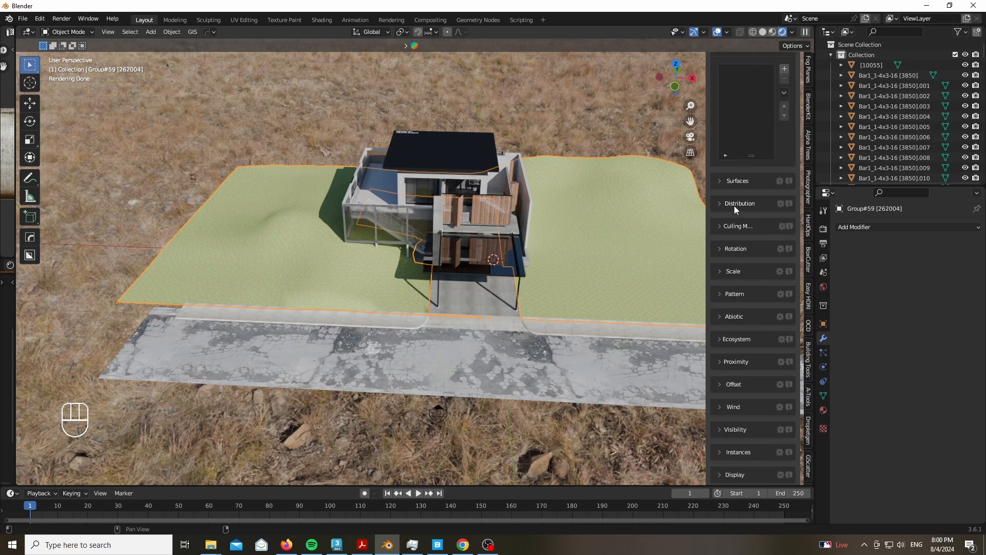
scroll(730, 221, "up", 9)
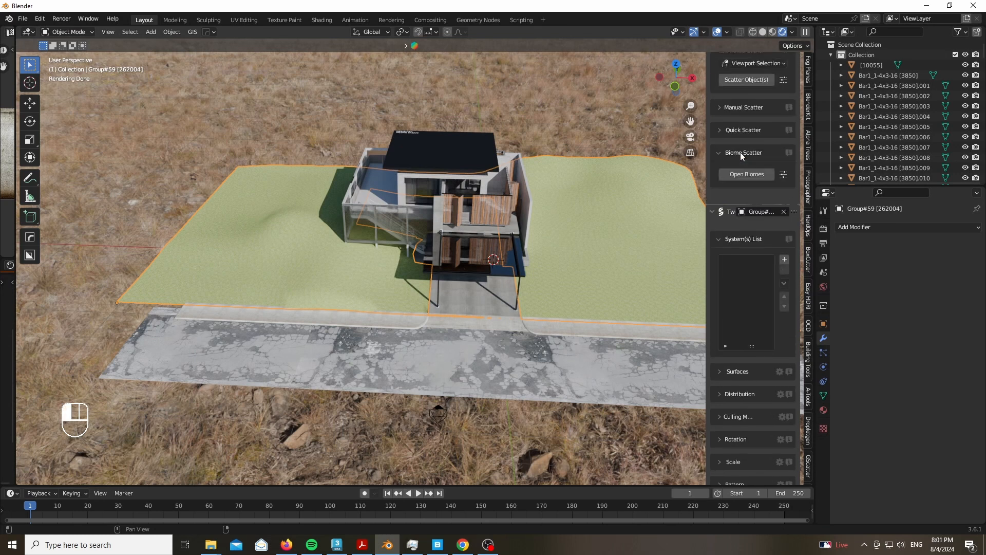
left_click(747, 175)
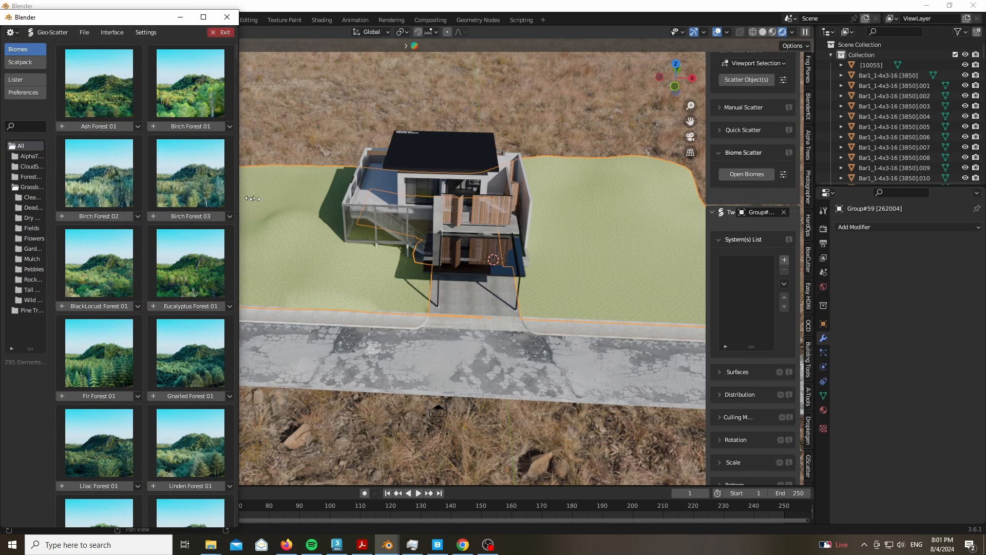
left_click_drag(253, 198, 491, 199)
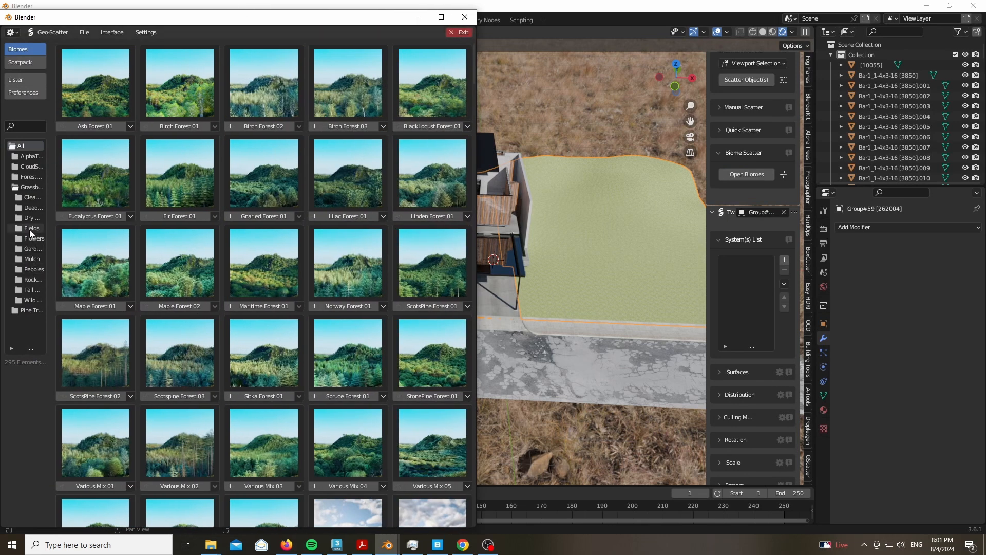
Step: Scatter the Old Meadow 07 biome from the grass category over the terrain and minimize the biome library
left_click(26, 188)
scroll(431, 215, "down", 10)
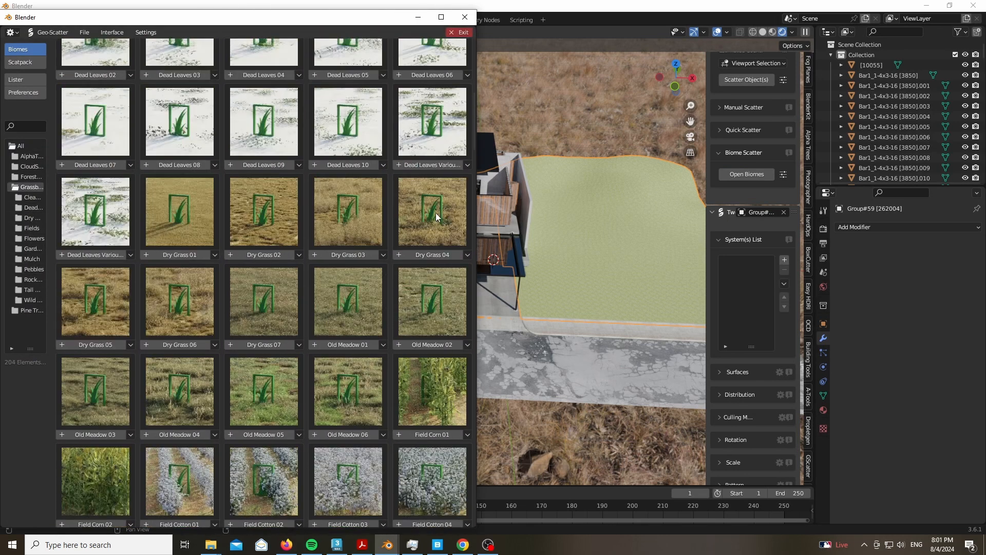
scroll(424, 225, "down", 15)
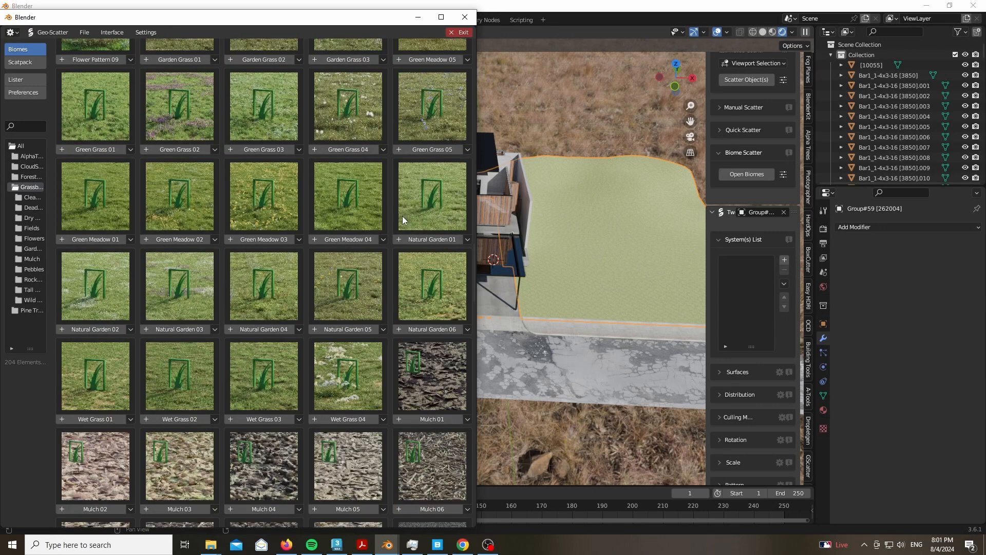
scroll(397, 231, "down", 20)
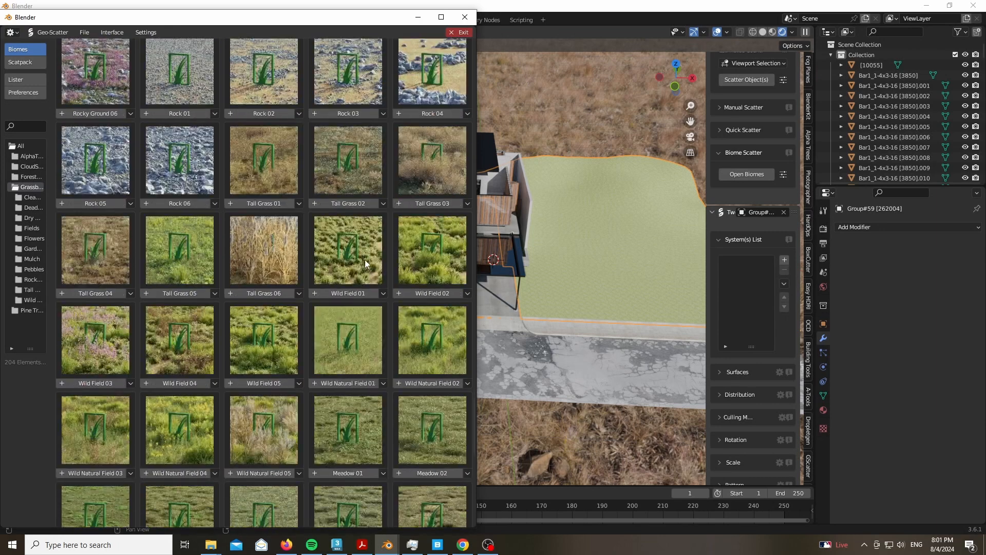
scroll(360, 274, "down", 3)
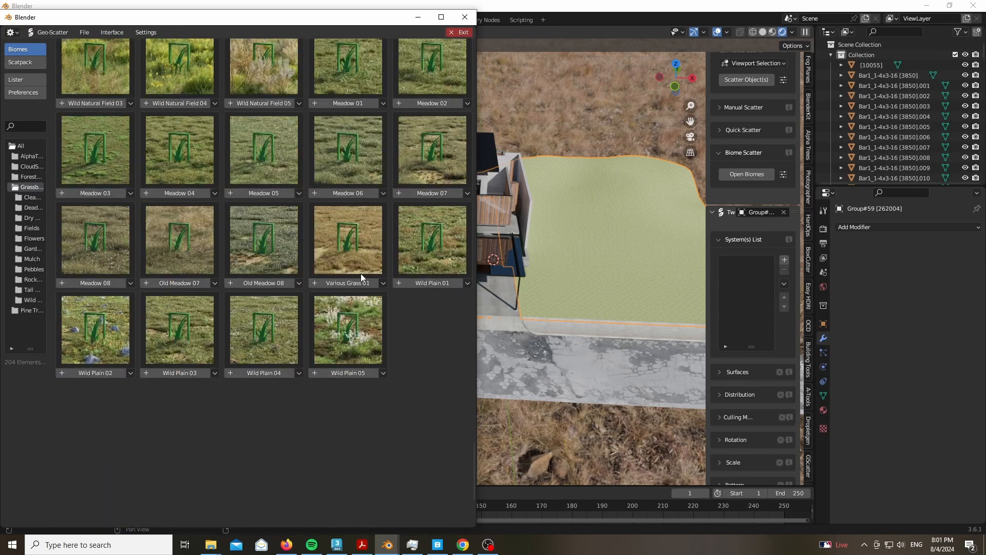
left_click(147, 283)
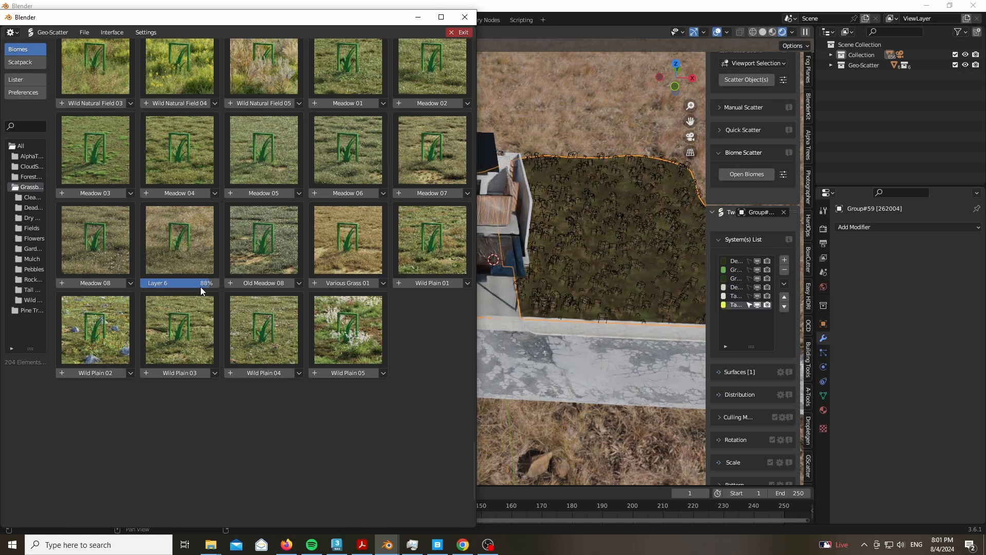
left_click(419, 21)
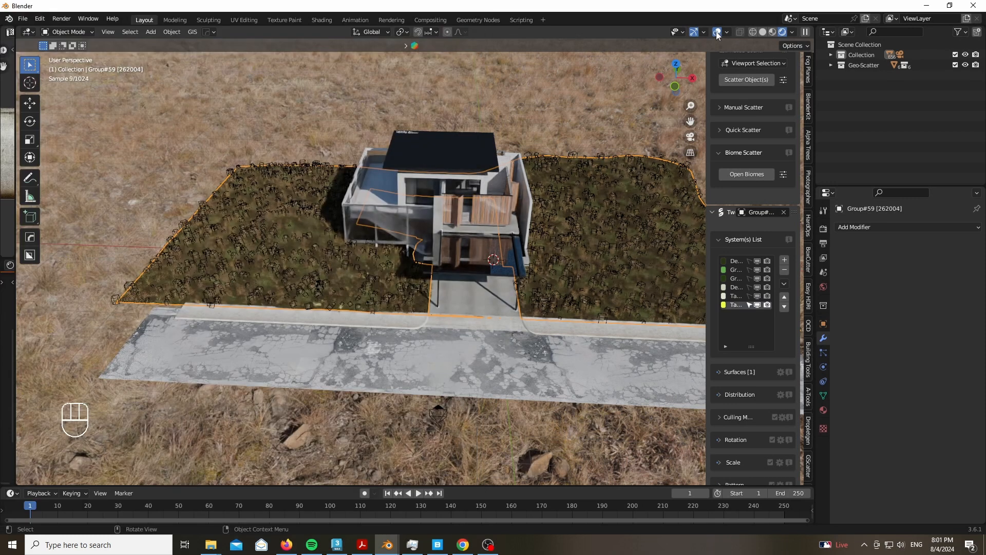
Step: Return to the camera view with overlays hidden and remove all six Old Meadow 07 scatter layers from the terrain
key("KP_0")
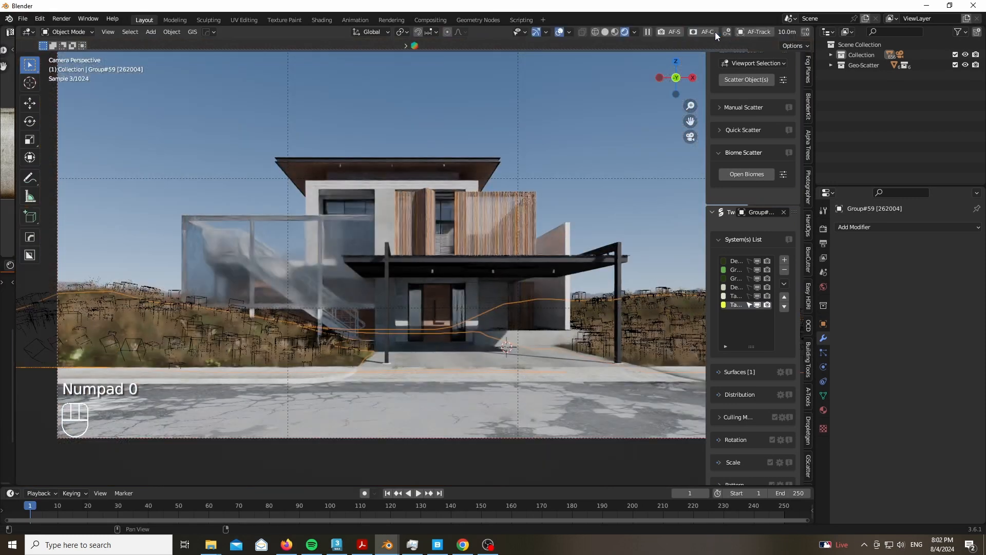
left_click(556, 33)
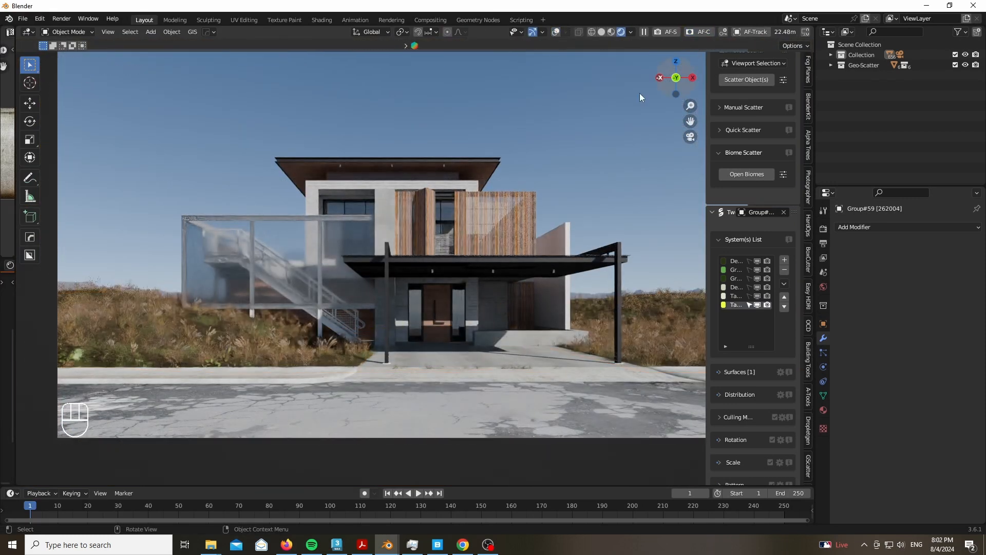
left_click(785, 269)
left_click(785, 270)
left_click(785, 269)
left_click(784, 269)
left_click(784, 269)
left_click(785, 269)
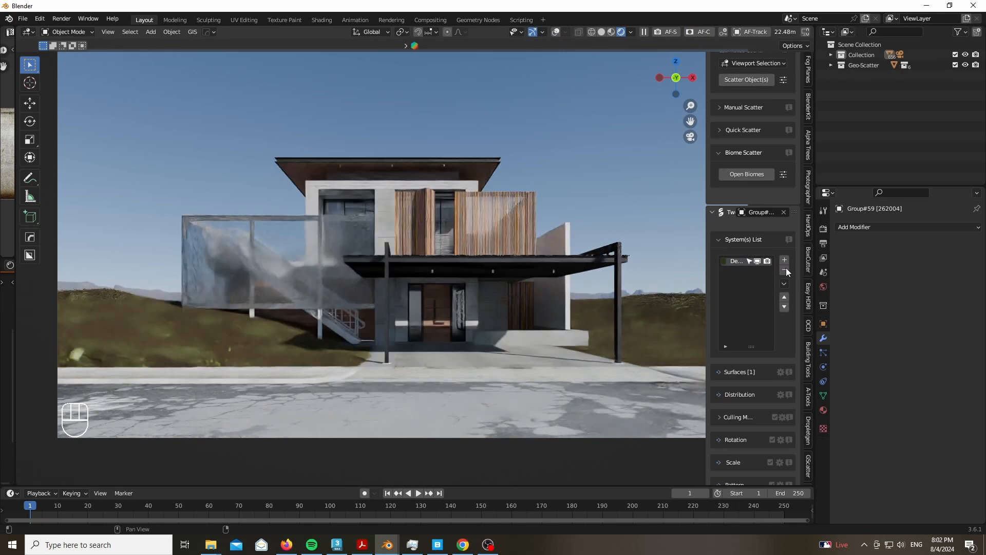
Step: Reopen the biome library, scatter the Meadow 04 biome over the terrain, and minimize the library
mouse_move(387, 543)
left_click(470, 489)
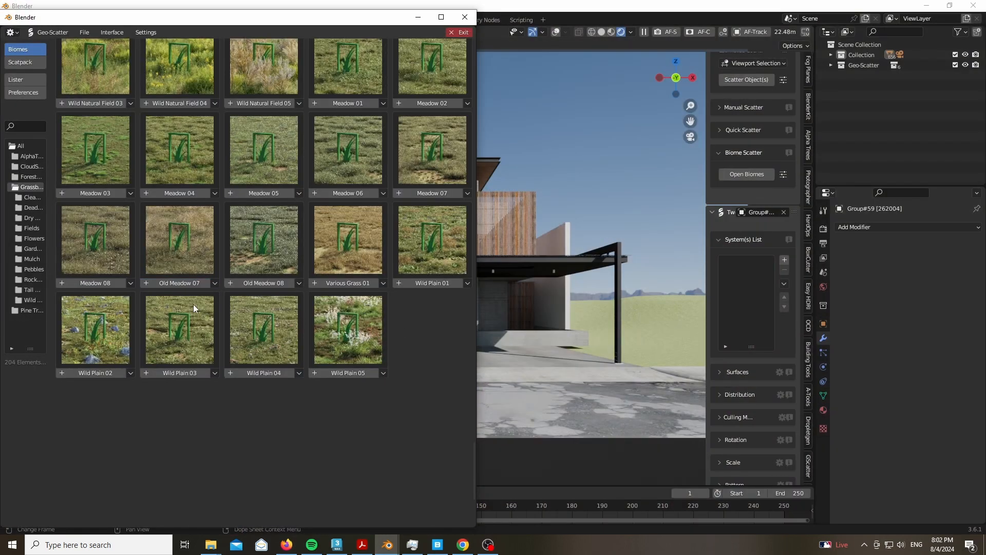
scroll(193, 303, "down", 3)
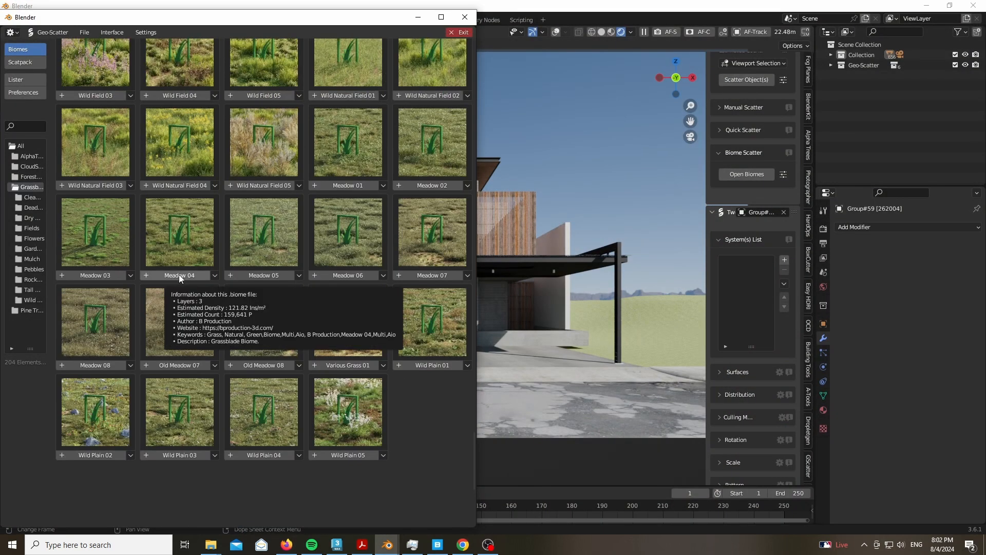
left_click(179, 275)
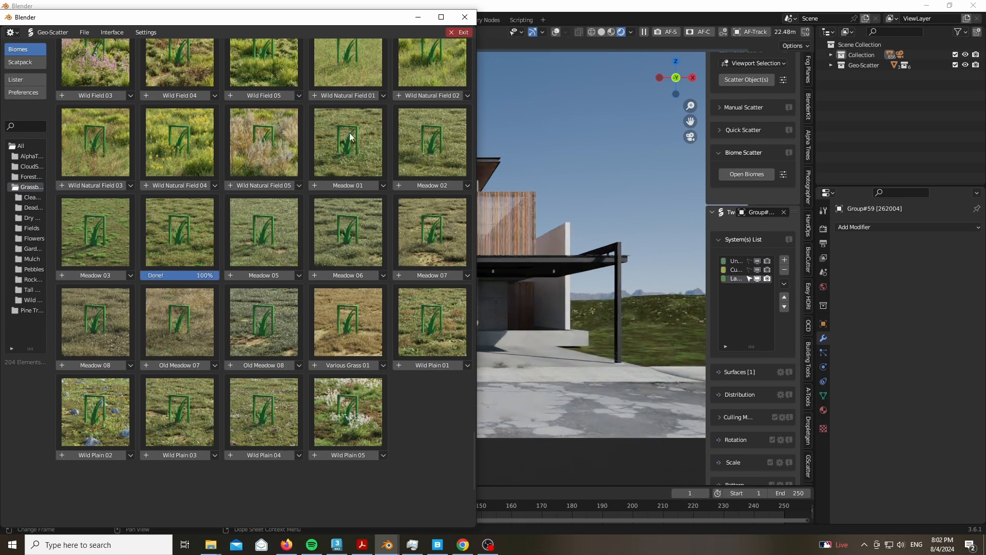
left_click(418, 17)
Step: Inspect the scattered grass up close, then select the camera and turn off its Depth of Field
scroll(111, 356, "up", 6)
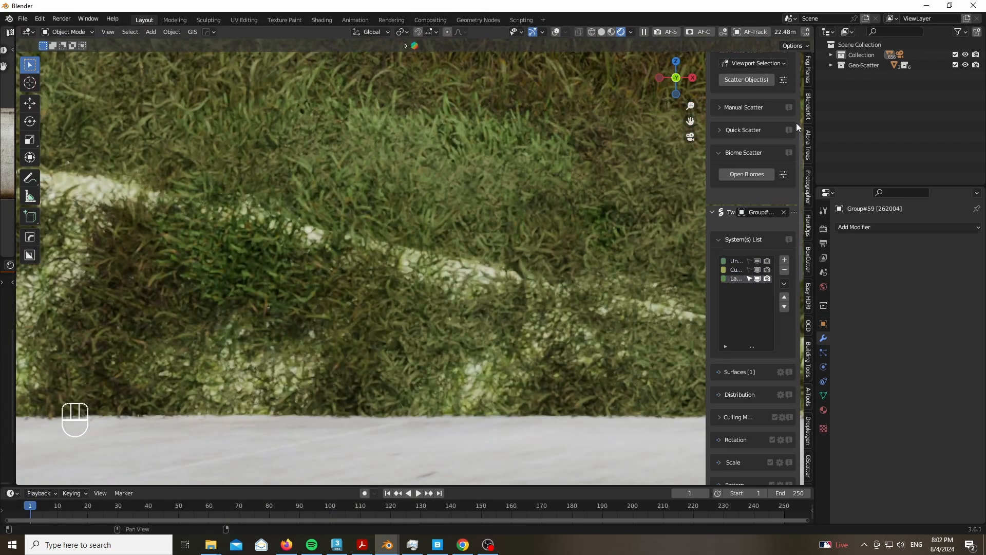
key("KP_0")
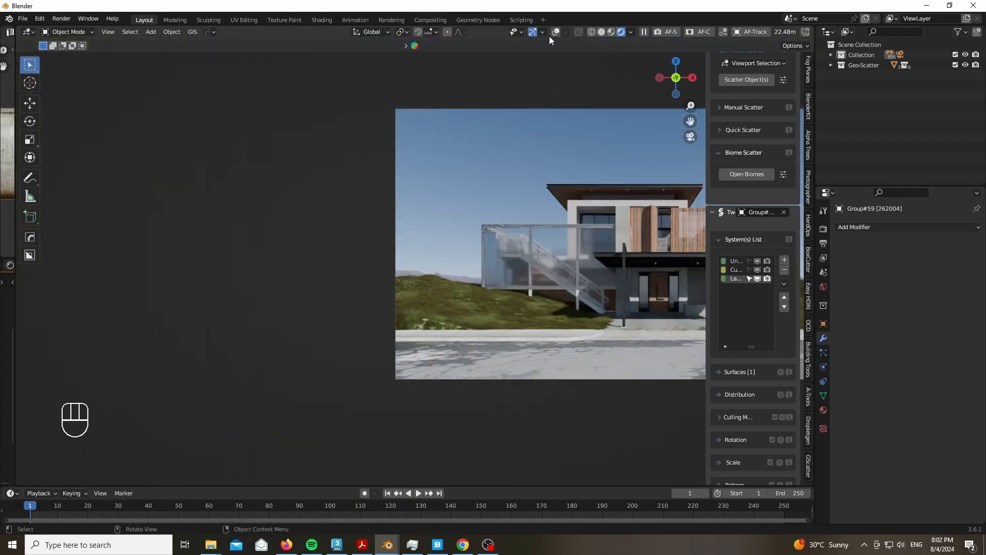
left_click(566, 109)
left_click(823, 366)
scroll(863, 390, "down", 10)
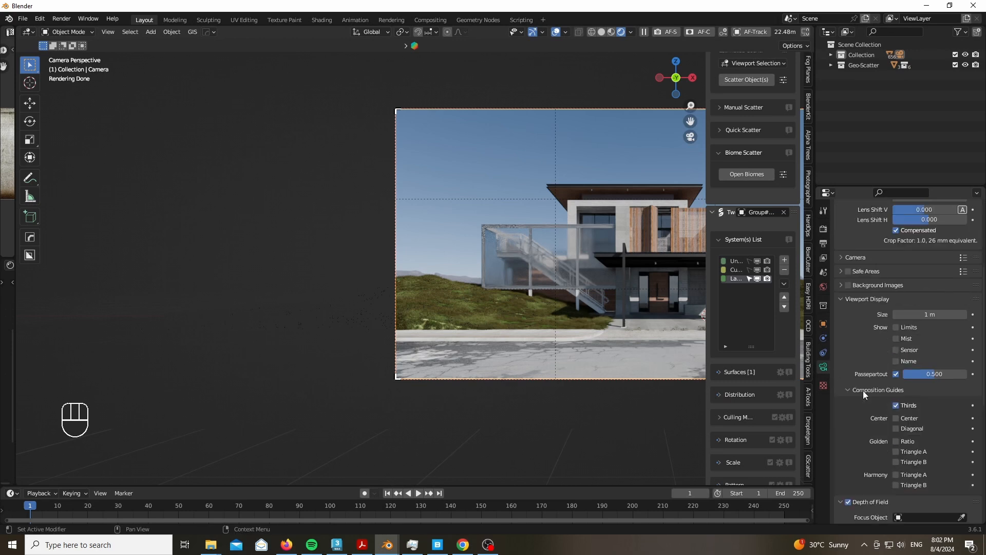
Step: Compare the three Meadow 04 layers by toggling their viewport visibility, leaving only the second layer hidden
scroll(439, 316, "up", 6)
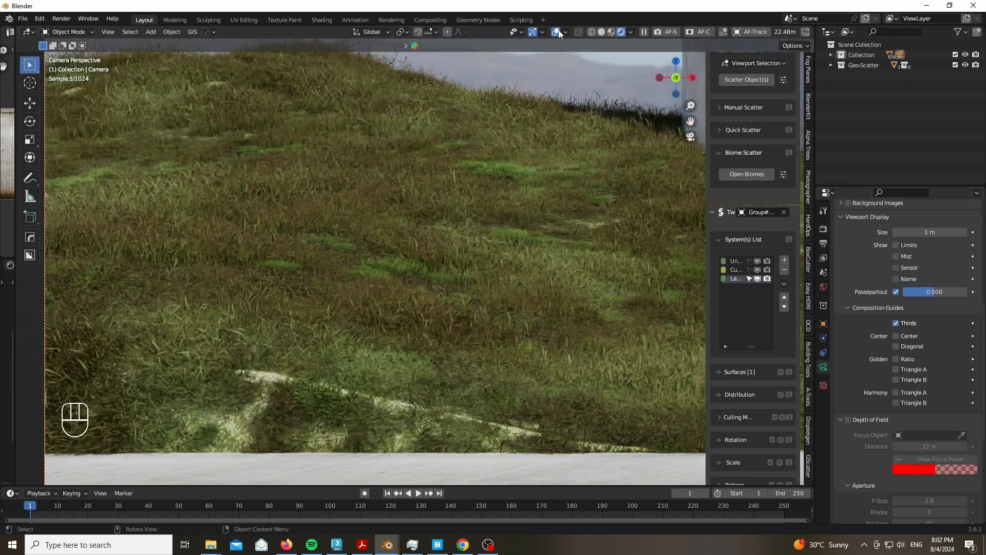
left_click(757, 268)
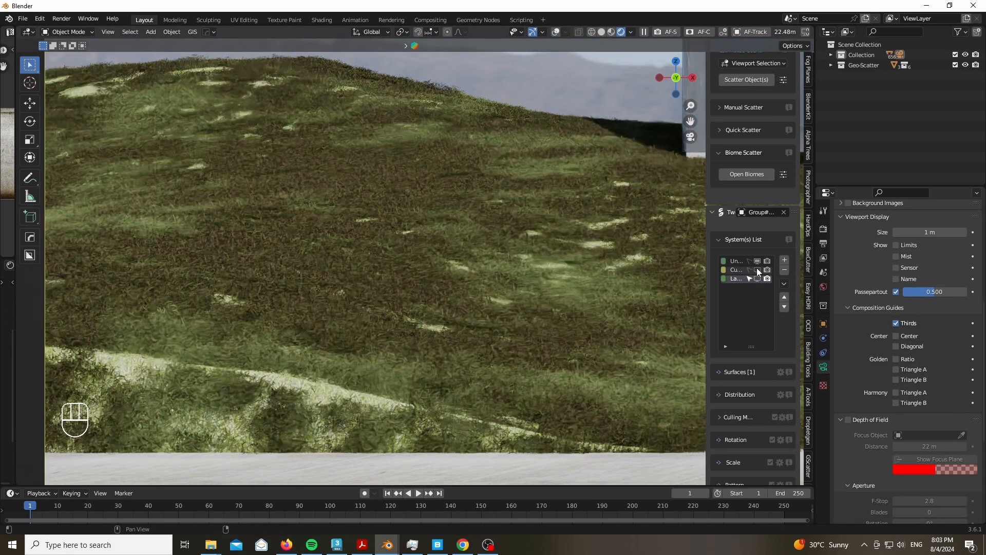
left_click(757, 261)
left_click(758, 279)
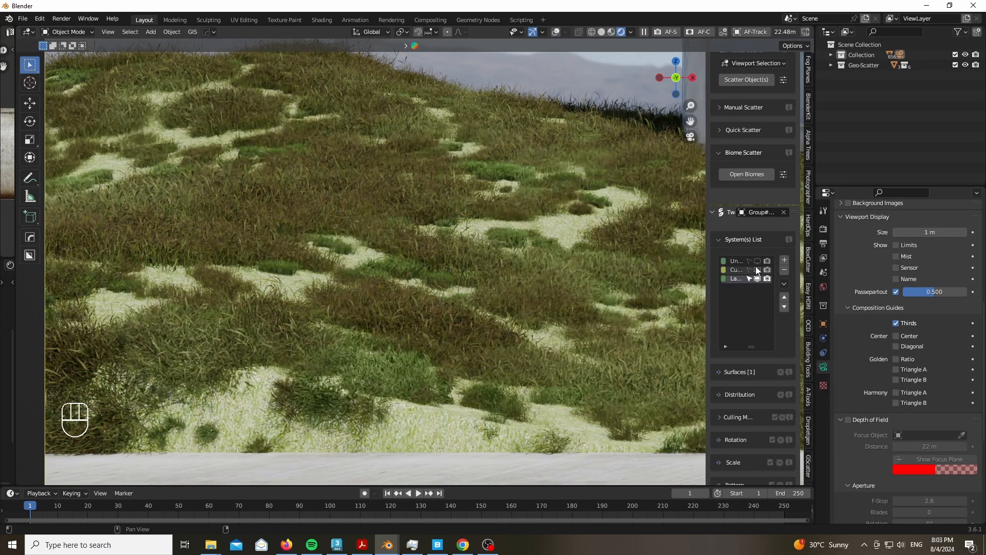
left_click(757, 261)
scroll(253, 309, "down", 10)
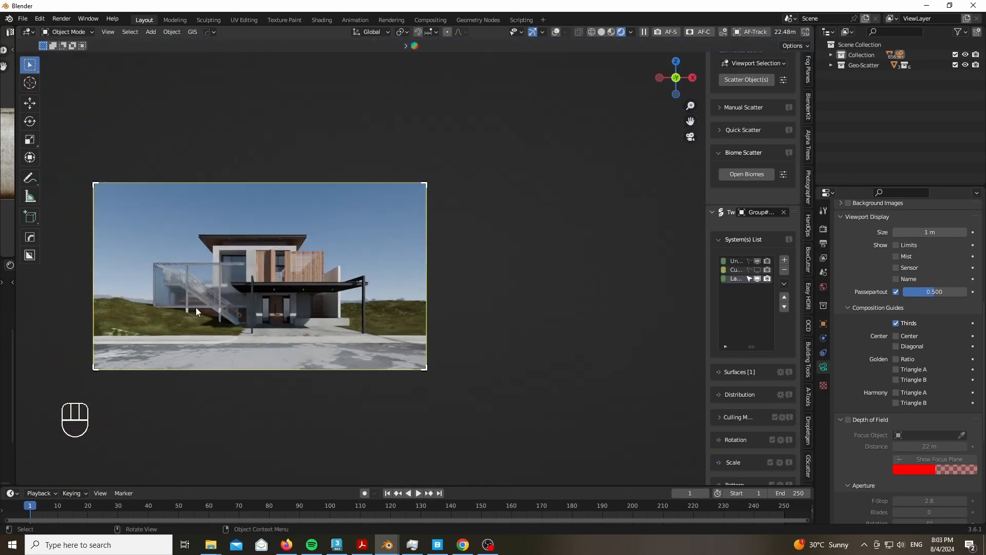
scroll(539, 294, "up", 3)
scroll(215, 330, "up", 2)
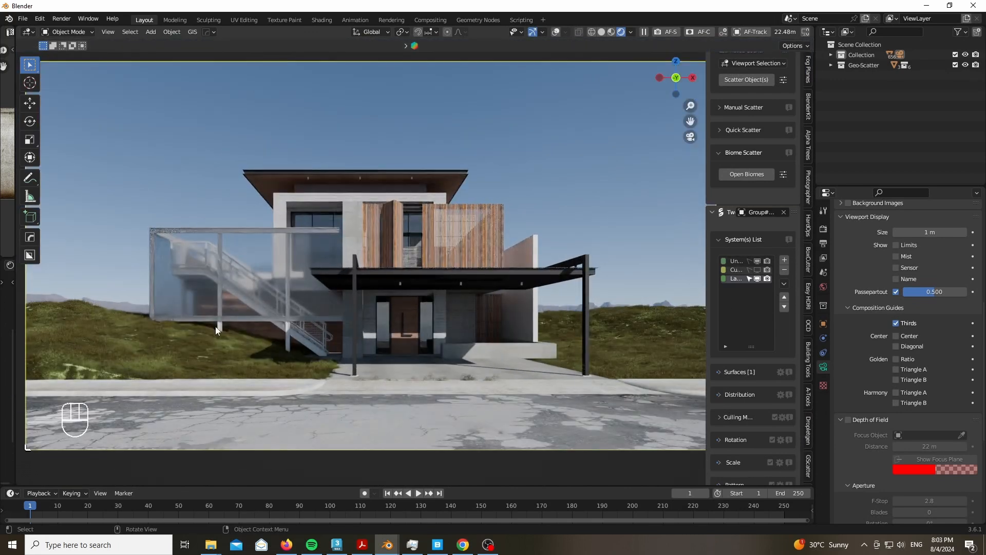
Step: Set the third Meadow 04 layer's density to 35 instances per square metre and select the first layer
scroll(735, 297, "down", 5)
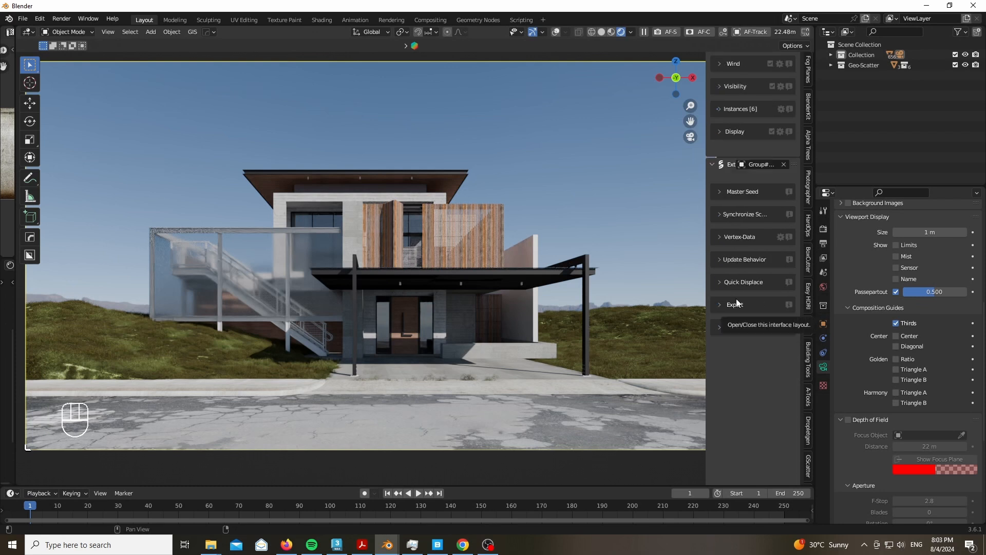
left_click(720, 272)
scroll(720, 272, "down", 2)
left_click(770, 291)
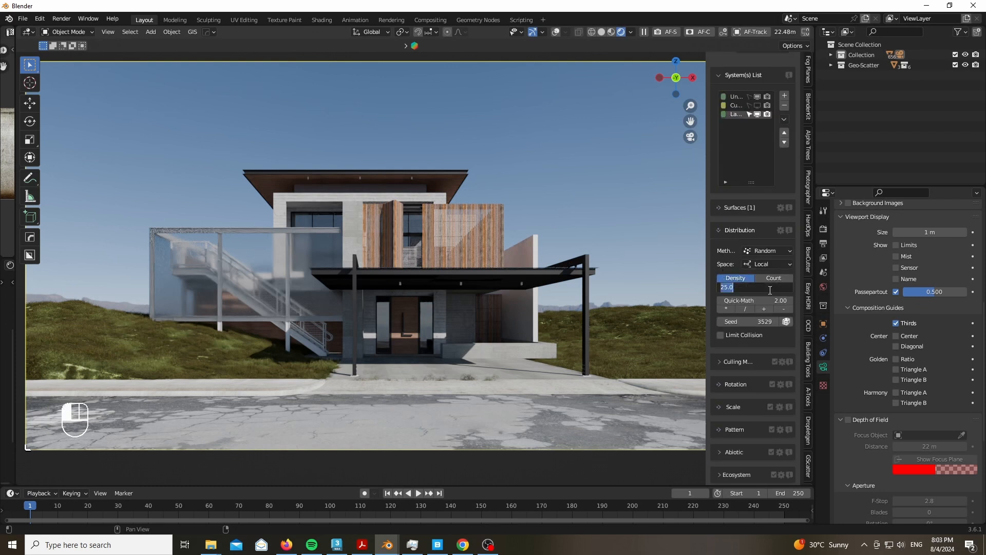
scroll(769, 290, "down", 10)
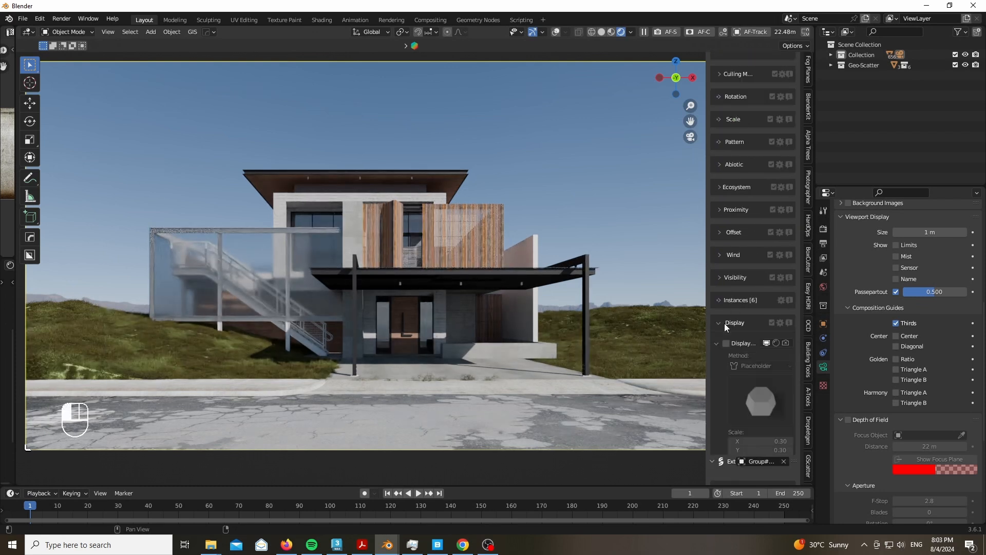
scroll(724, 323, "up", 10)
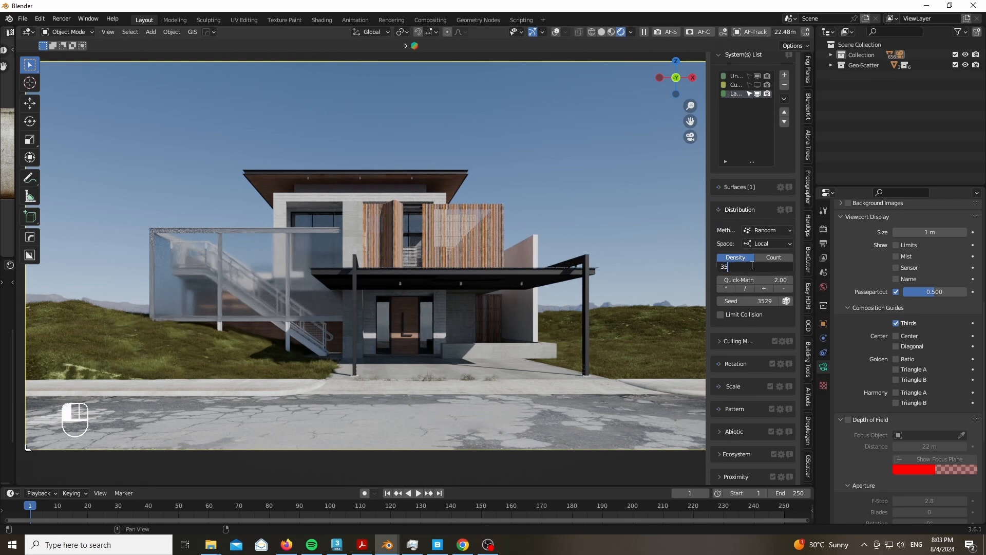
scroll(69, 381, "up", 5)
scroll(735, 118, "up", 2)
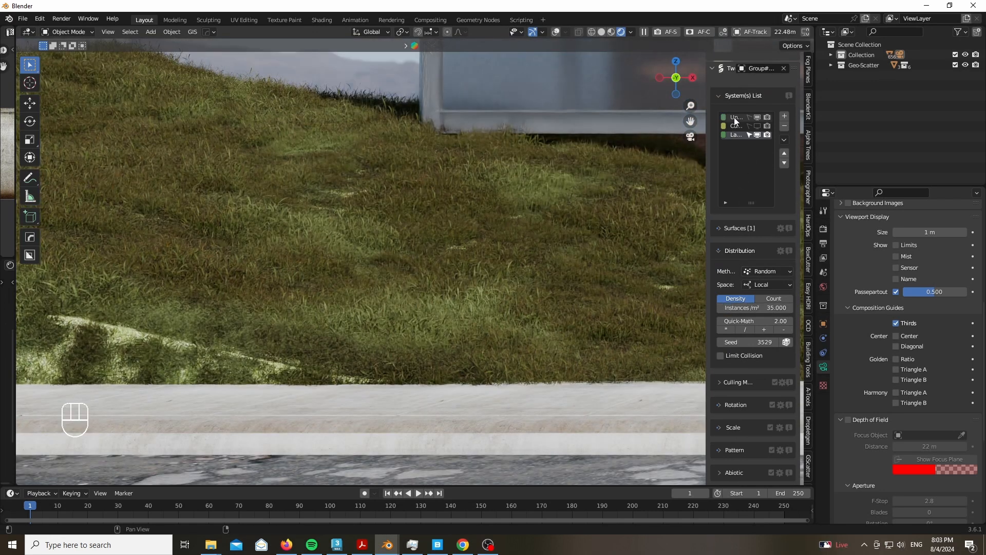
key("Return")
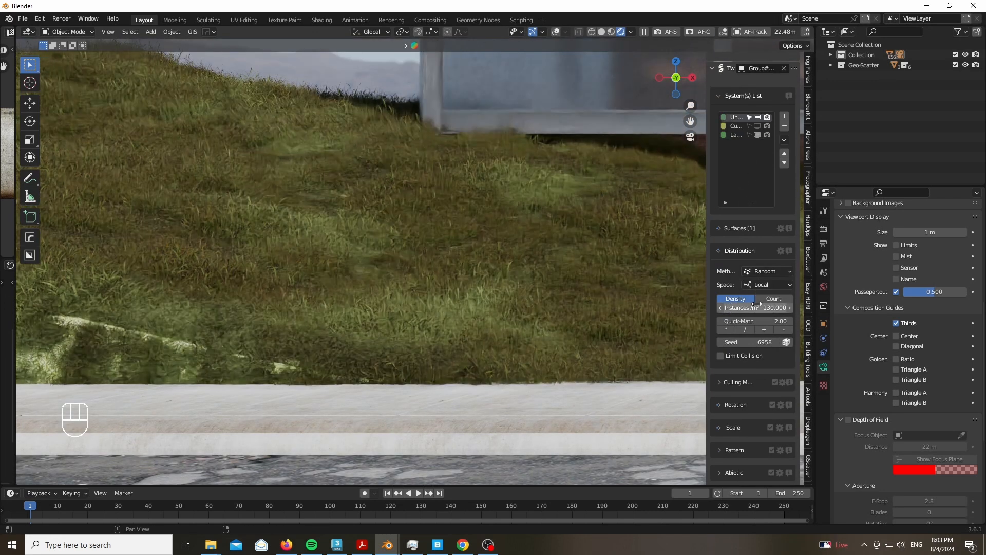
Step: Set the first Meadow 04 layer's density to 150 instances per square metre and check the whole camera frame
left_click(758, 306)
key("Return")
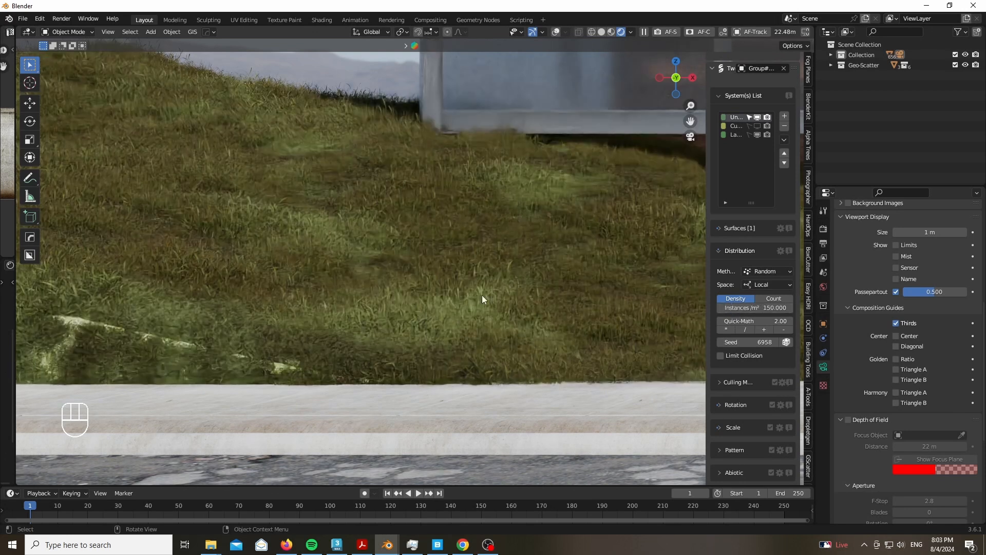
scroll(284, 307, "down", 5)
scroll(549, 197, "up", 2)
scroll(735, 373, "down", 7)
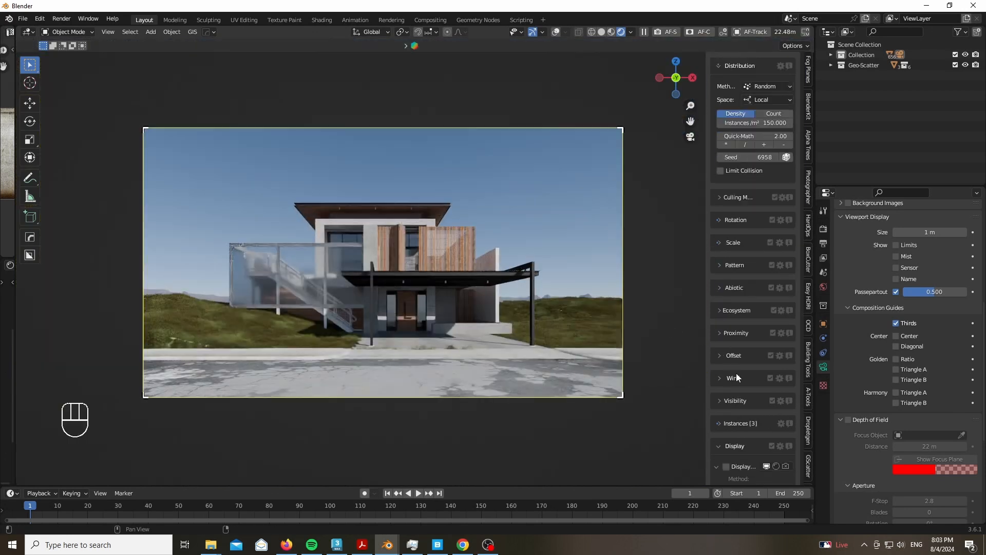
Step: Enable placeholder display for the first scatter layer and switch the viewport to solid shading
scroll(736, 373, "down", 6)
left_click(726, 302)
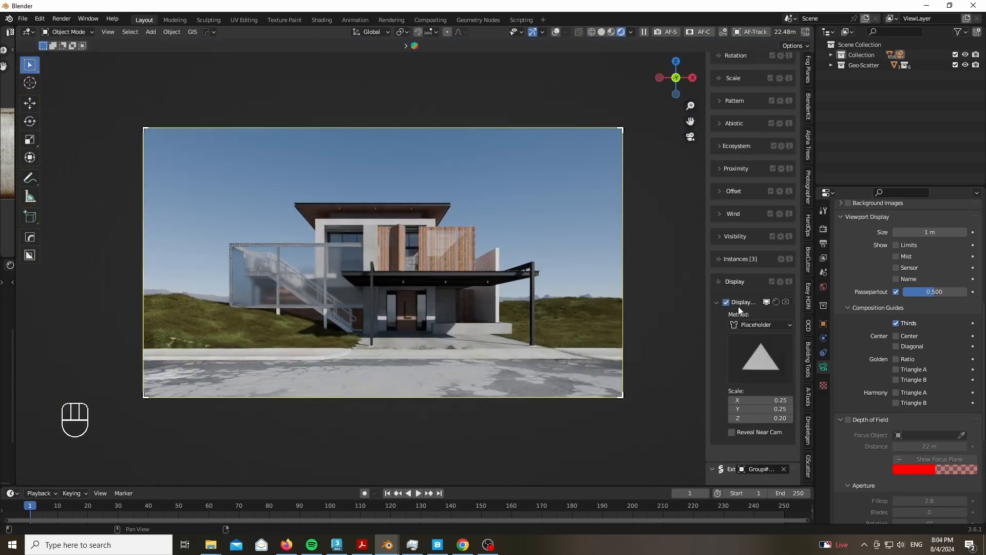
scroll(740, 310, "up", 5)
left_click(602, 32)
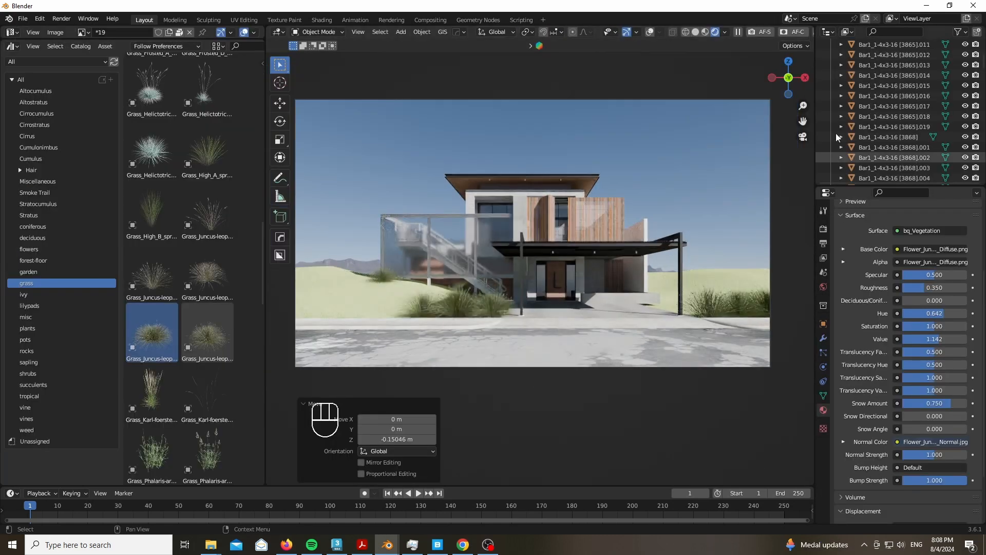
Step: Select the main house parts from above in wireframe, leaving out the terrain, driveway and grass clumps, then return to solid shading
left_click_drag(790, 81, 791, 85)
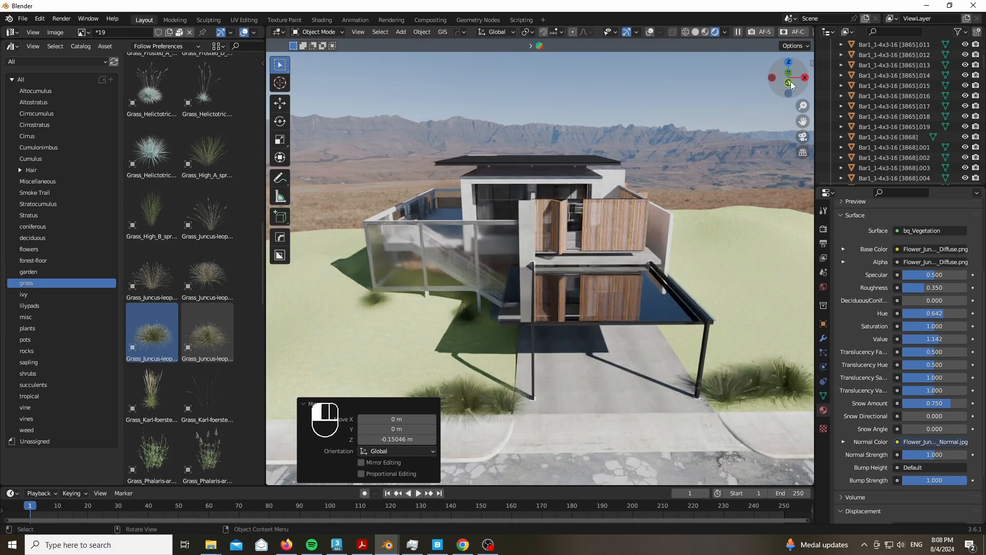
left_click(455, 234)
key("KP_7")
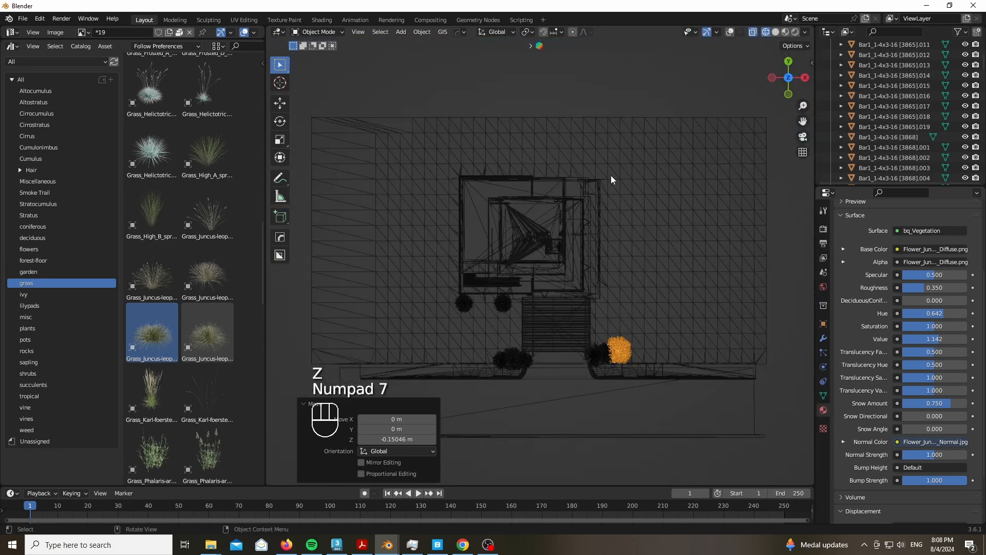
left_click_drag(612, 175, 442, 300)
left_click_drag(683, 400, 454, 296, "ctrl")
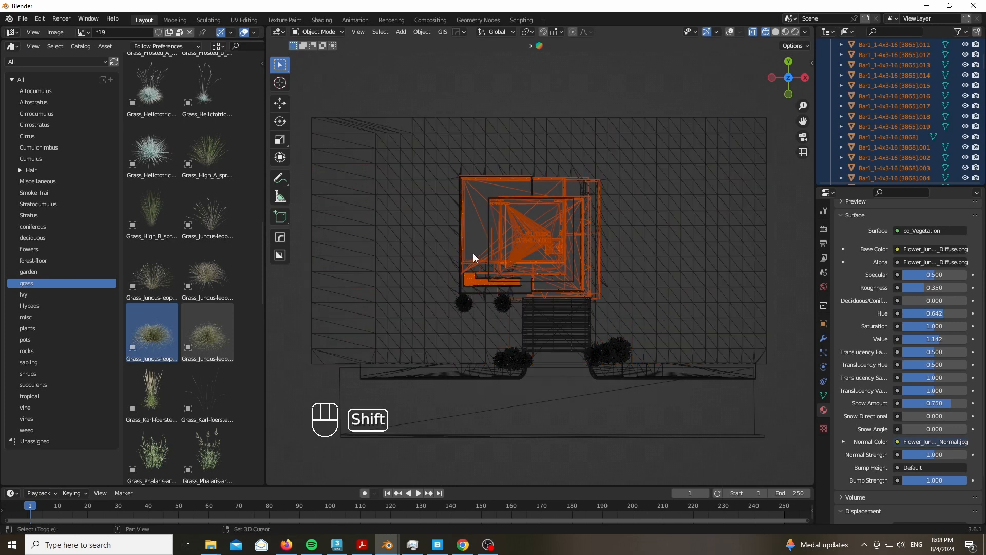
left_click(459, 287, "shift")
left_click(460, 287, "shift")
key("z")
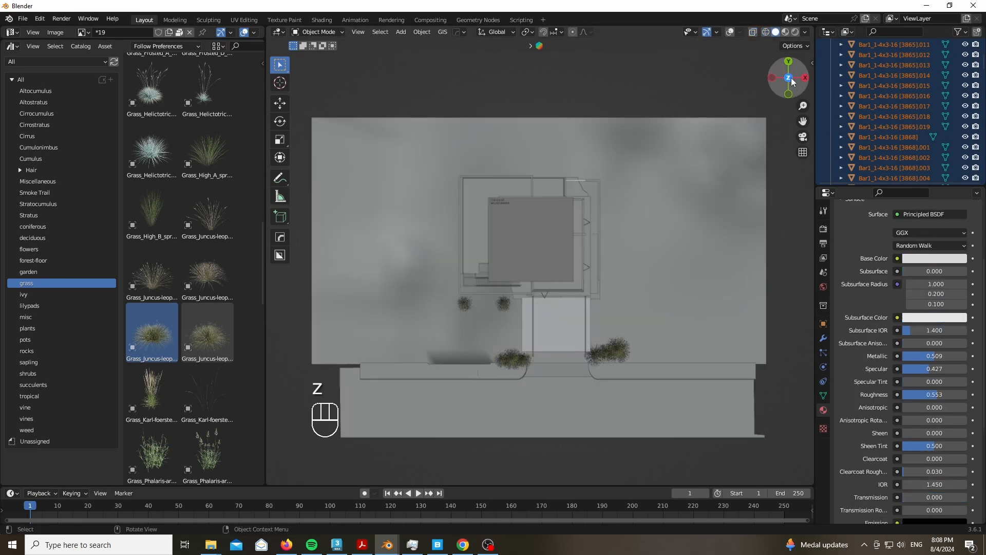
Step: Duplicate the selected house parts about 39.6 m along Y and join the copies into one object
left_click_drag(791, 83, 617, 402)
key("g")
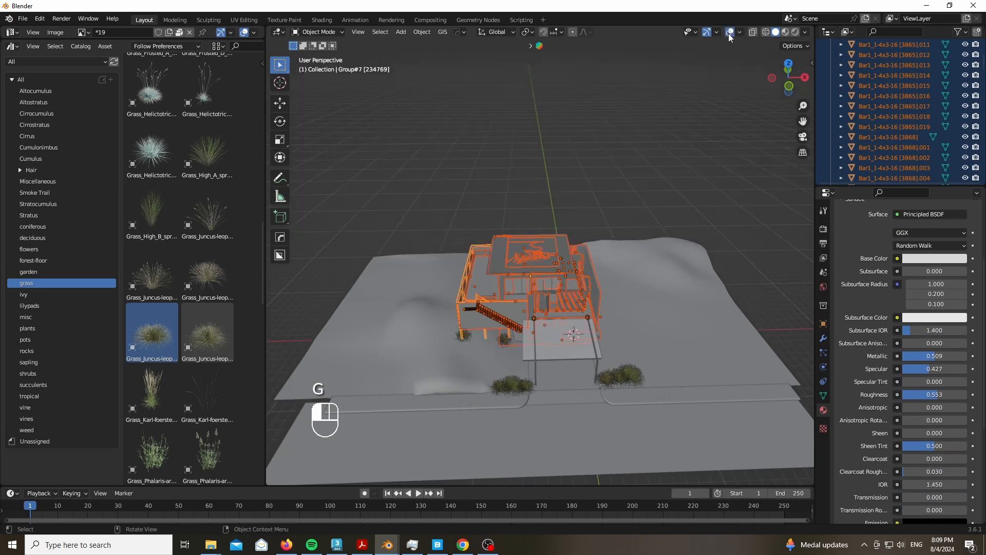
key("shift+d")
key("y")
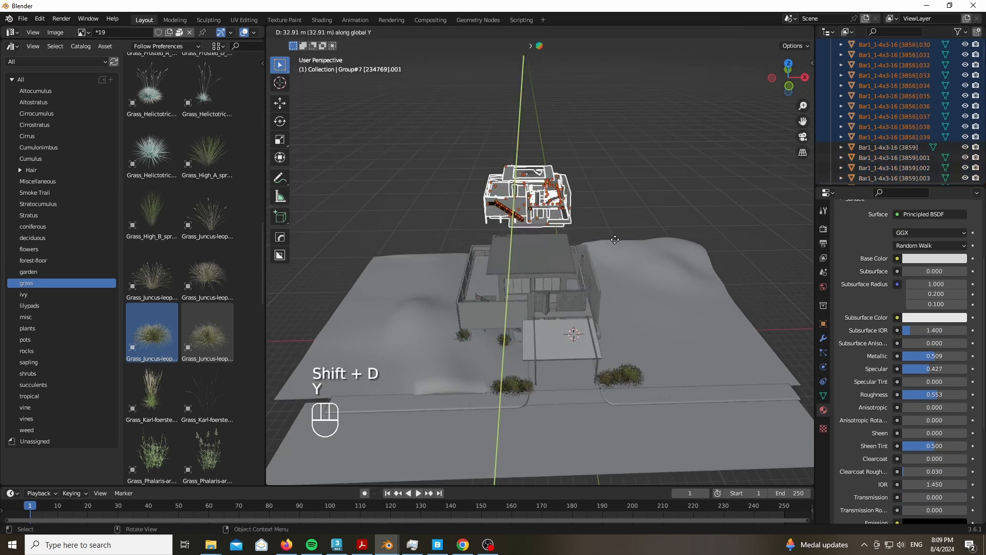
left_click(614, 227)
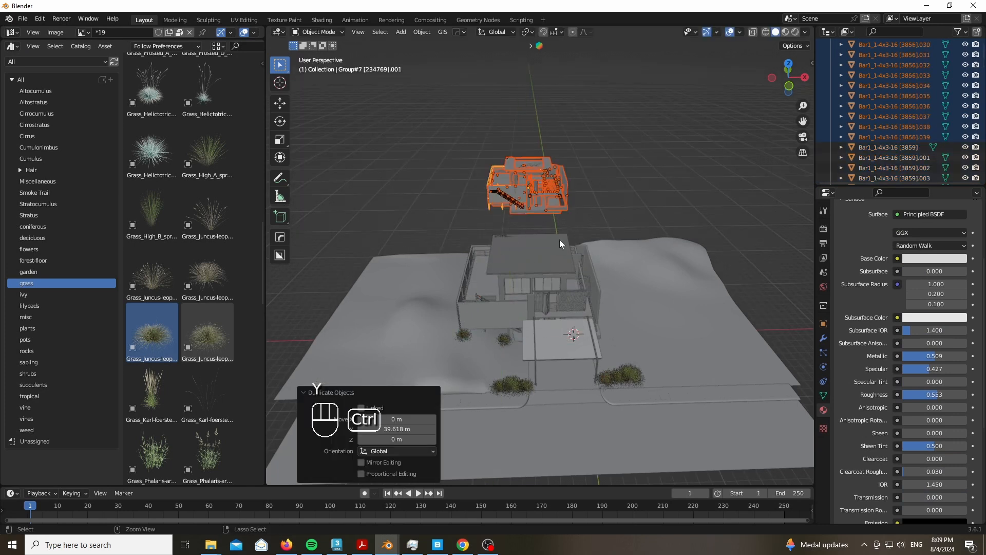
key("ctrl+j")
Step: Move the joined house copy about -74 m along Y, across the street, and show the top view in rendered shading
key("g")
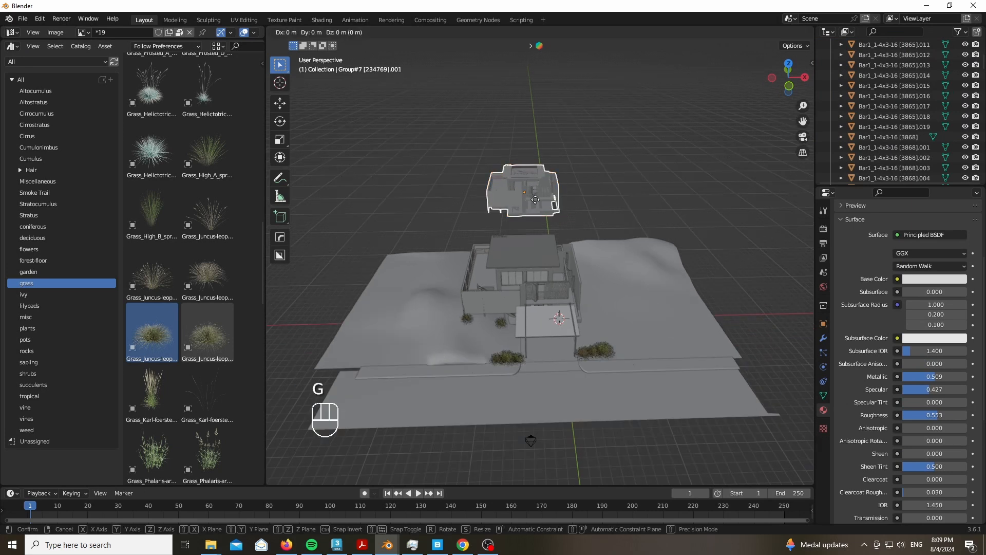
key("y")
left_click(545, 368)
key("KP_7")
key("z")
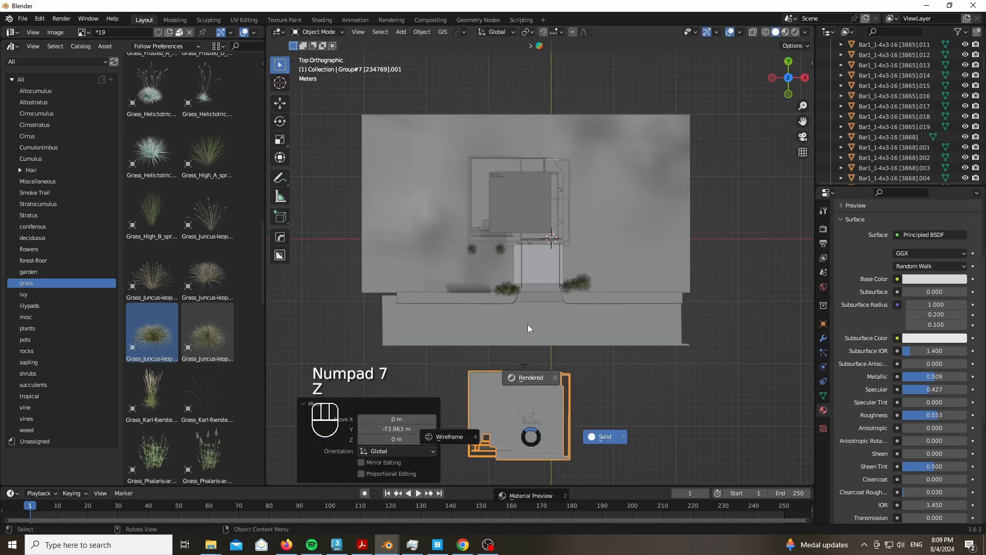
left_click(528, 325)
Step: Scale the house copy up to about 1.5 times, shift it about 6.6 m along X, and check the camera view
key("s")
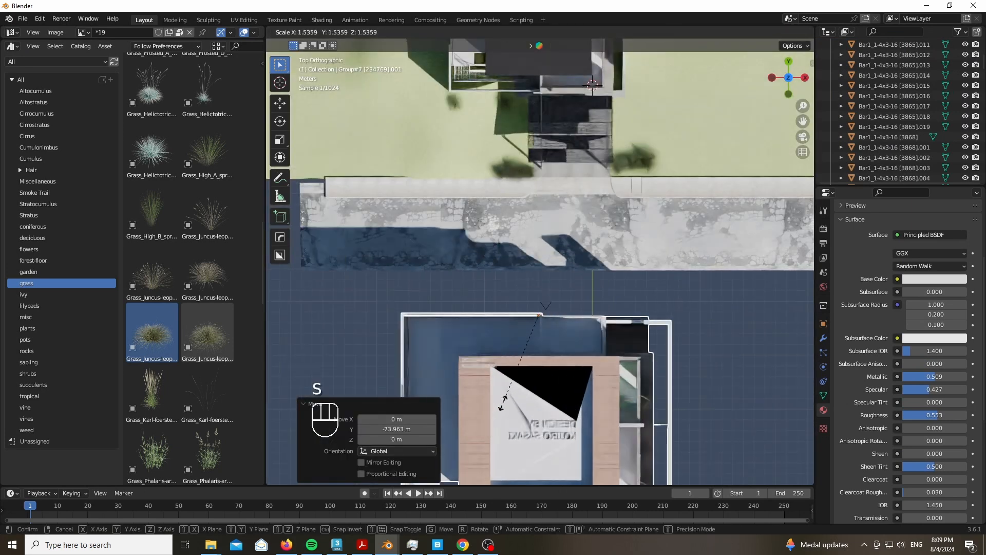
left_click(503, 405)
key("g")
left_click(599, 281)
key("KP_0")
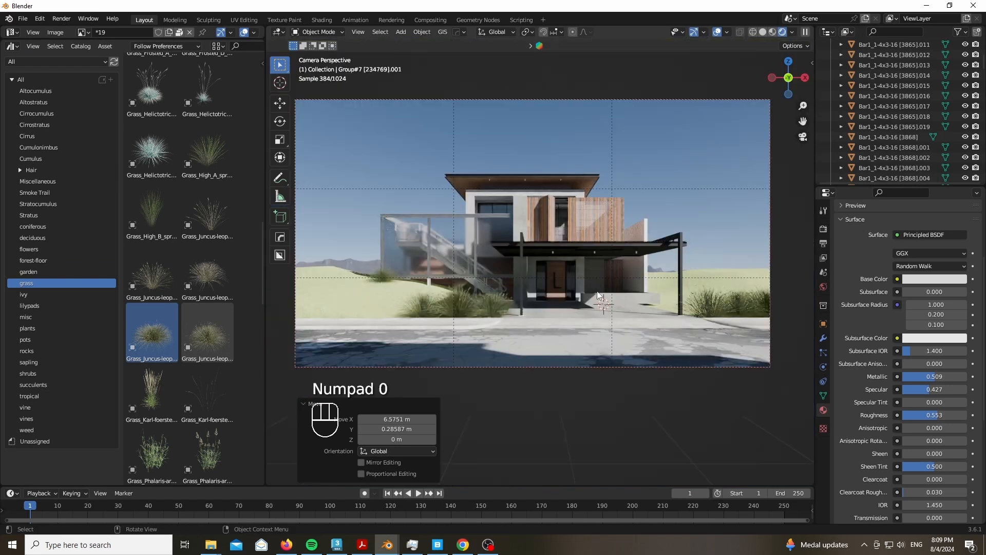
Step: Shift the house copy about -2.9 m and another -10.95 m along X, checking its street shadow through the camera
key("KP_7")
key("g")
left_click(559, 373)
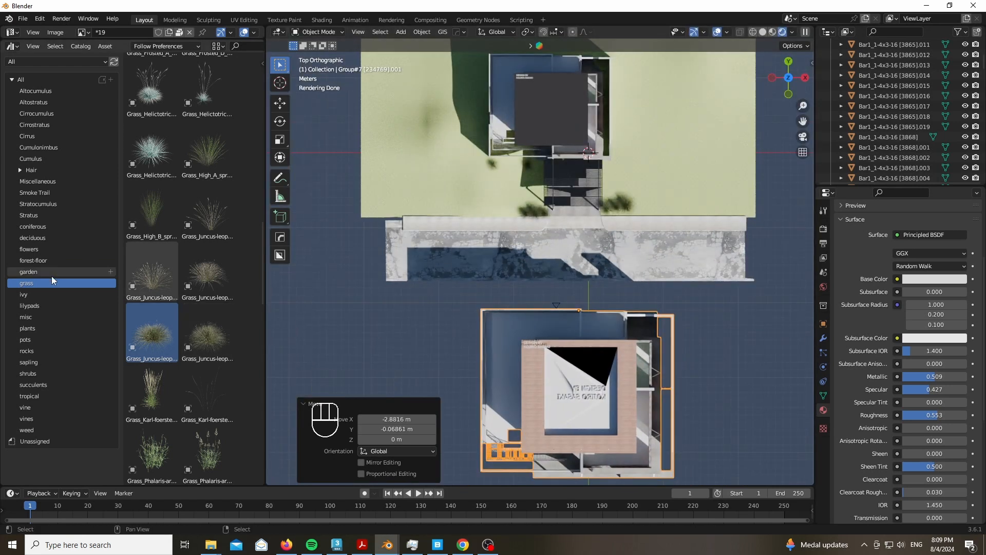
left_click(42, 250)
scroll(477, 312, "down", 1)
key("g")
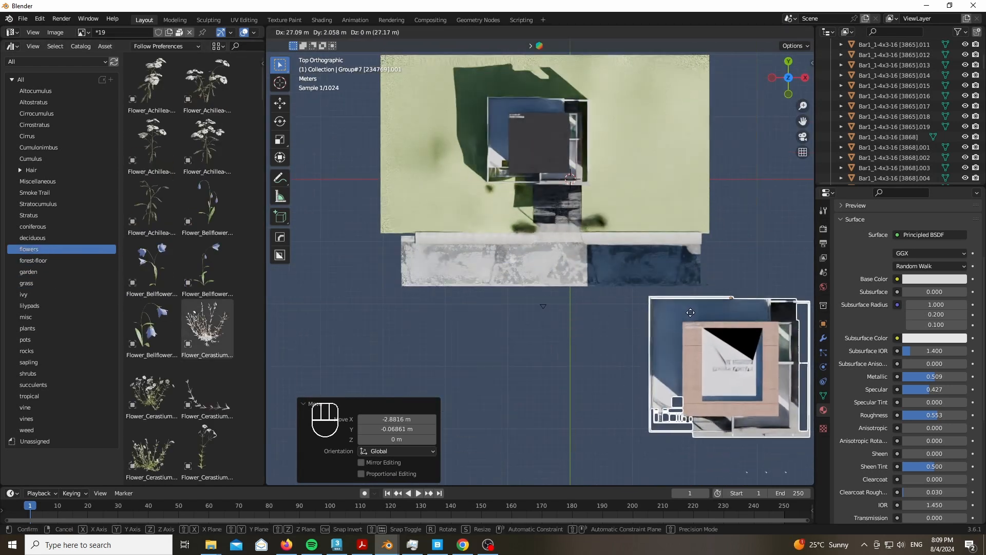
left_click(453, 324)
key("KP_0")
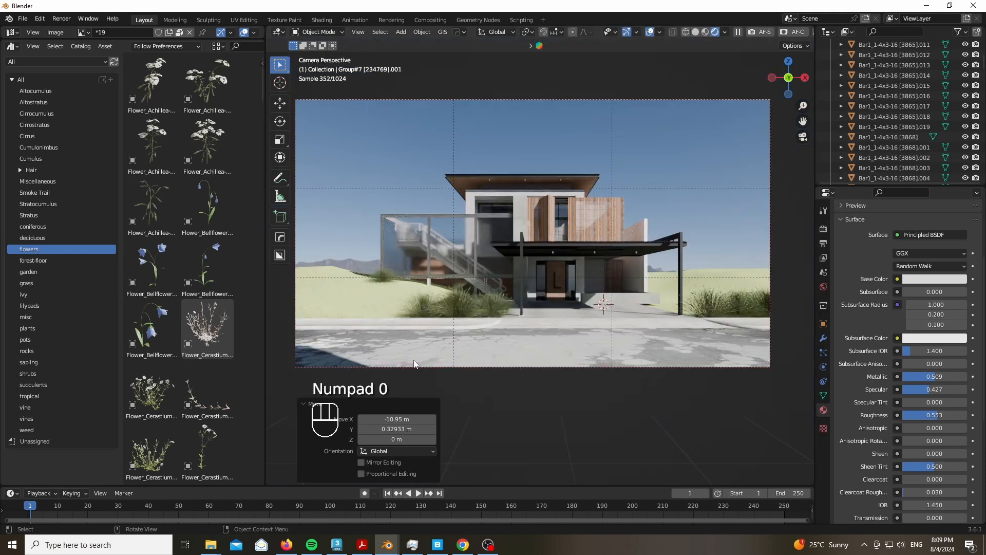
Step: Move the house copy about 2.1 m along X from above and check its shadow through the camera
key("KP_7")
key("g")
left_click(502, 353)
key("KP_0")
Step: Place the summer Acer-pseudoplatanus A tree from the deciduous assets beside the house copy and shift it about -7.1 m along X
key("KP_7")
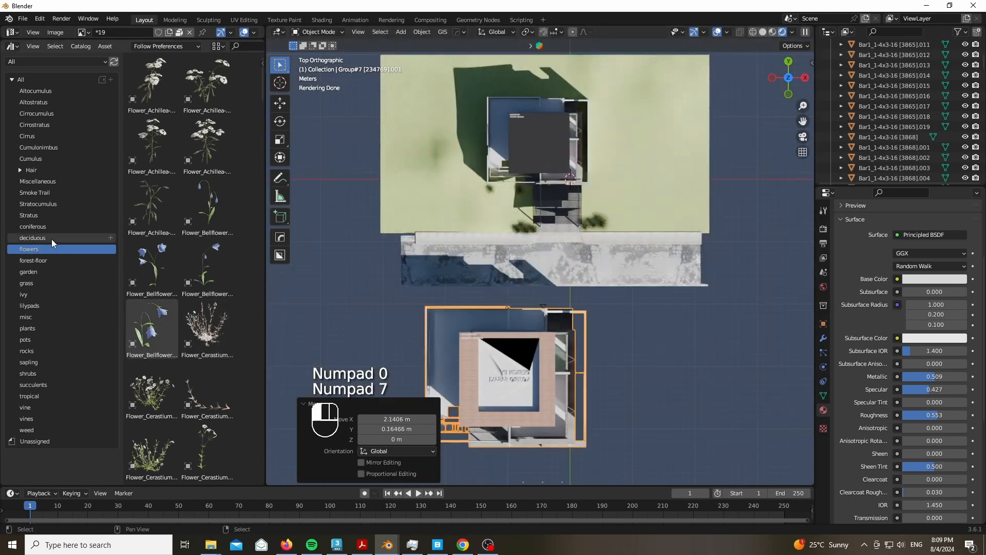
left_click(32, 238)
left_click_drag(207, 82, 719, 368)
key("g")
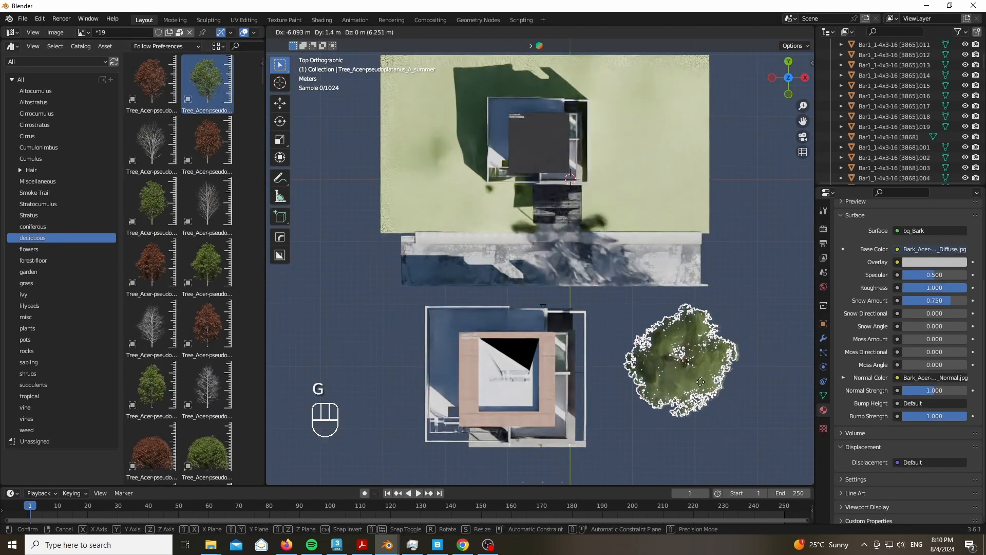
left_click(695, 388)
key("KP_0")
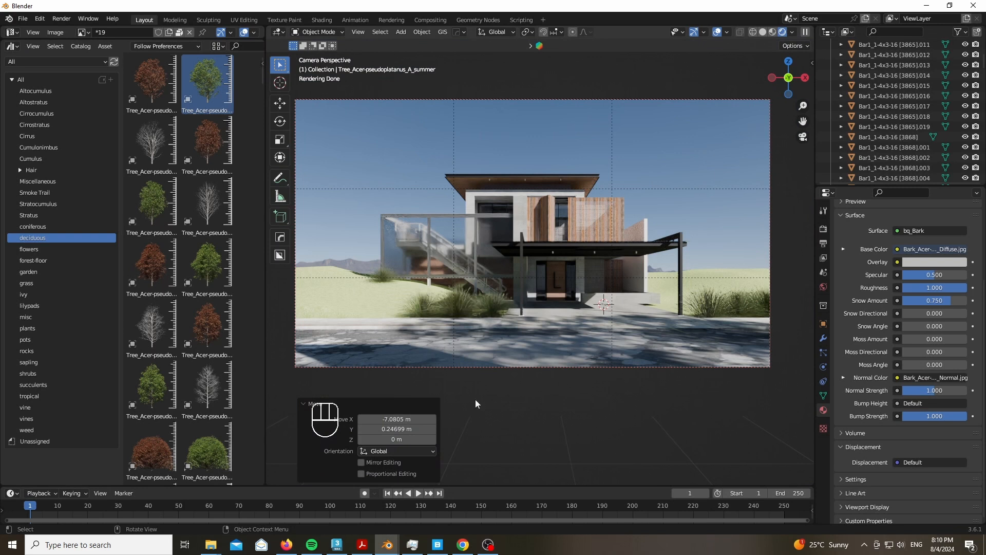
Step: Reposition the tree from above, rotate it about -95° around Z, and return to the camera view
key("KP_7")
key("g")
key("r")
key("z")
left_click(682, 335)
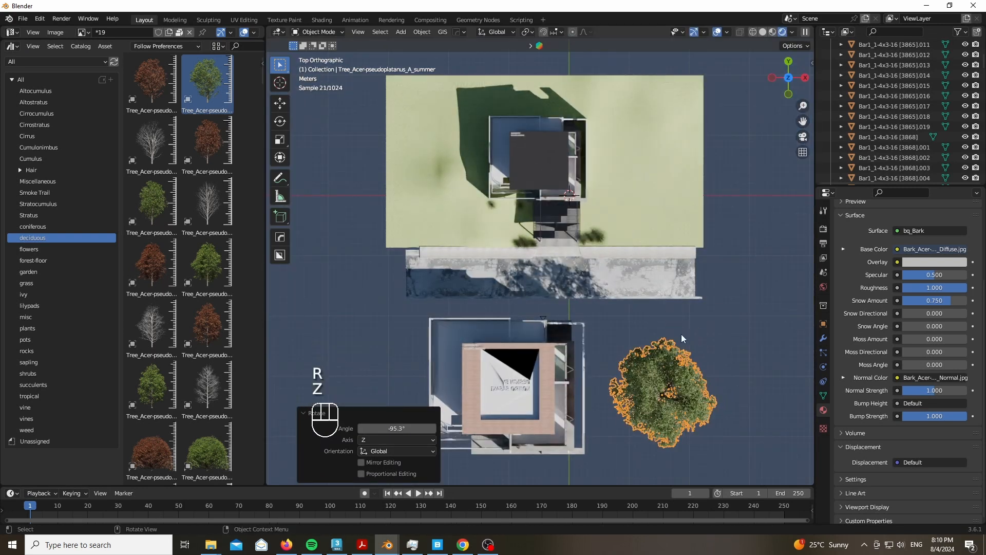
key("KP_0")
Step: Examine the tree shadows on the road up close, then view the scene in an enlarged viewport through the camera and from above
scroll(443, 294, "down", 2)
left_click(565, 336)
scroll(380, 326, "up", 10)
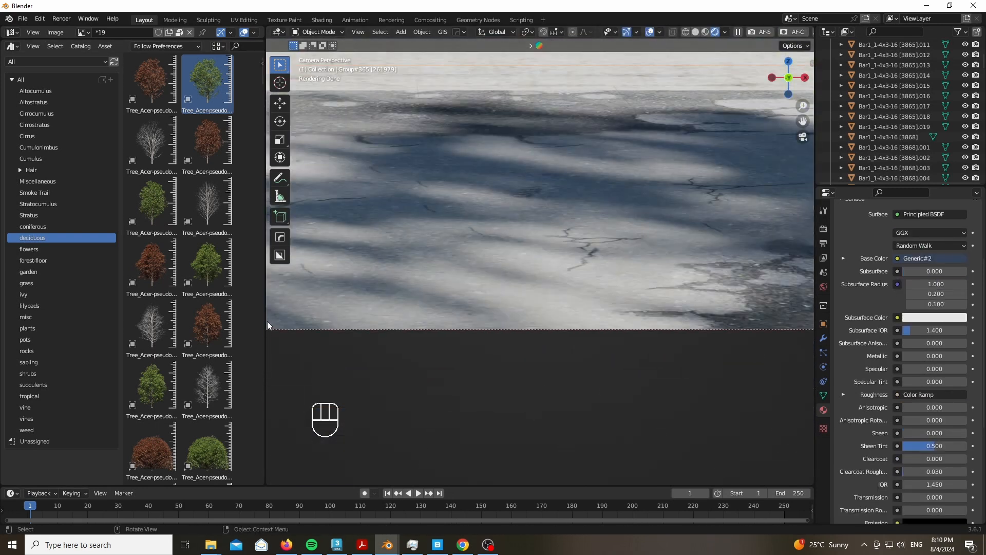
left_click_drag(266, 323, 15, 308)
scroll(392, 261, "down", 12)
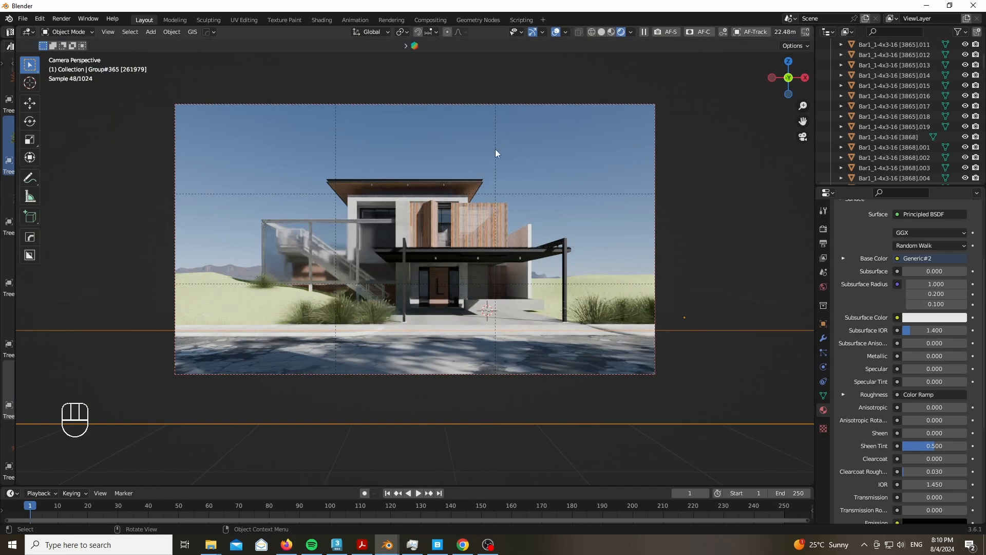
scroll(402, 160, "up", 1)
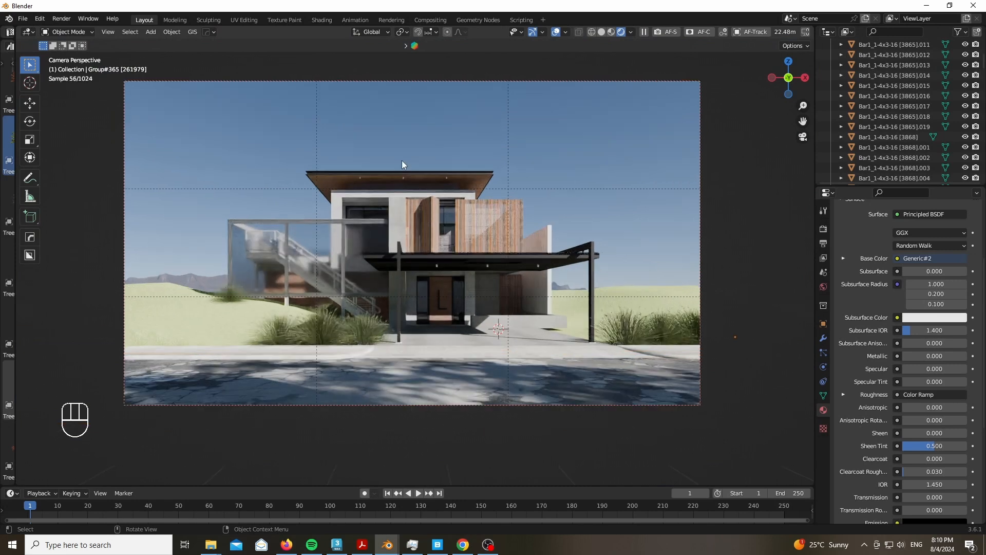
middle_click_drag(402, 160, 337, 238)
scroll(392, 198, "down", 3)
key("KP_0")
scroll(337, 238, "down", 4)
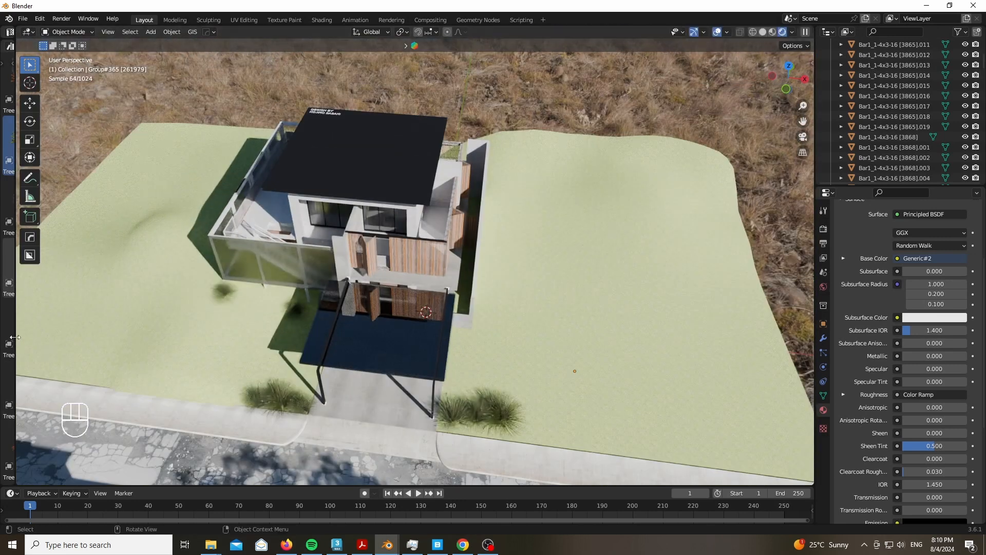
Step: Place the dome-shaped Carpinus hedge from the shrubs assets by the sidewalk, next to the driveway's grass clumps
left_click_drag(15, 329, 283, 349)
left_click(28, 374)
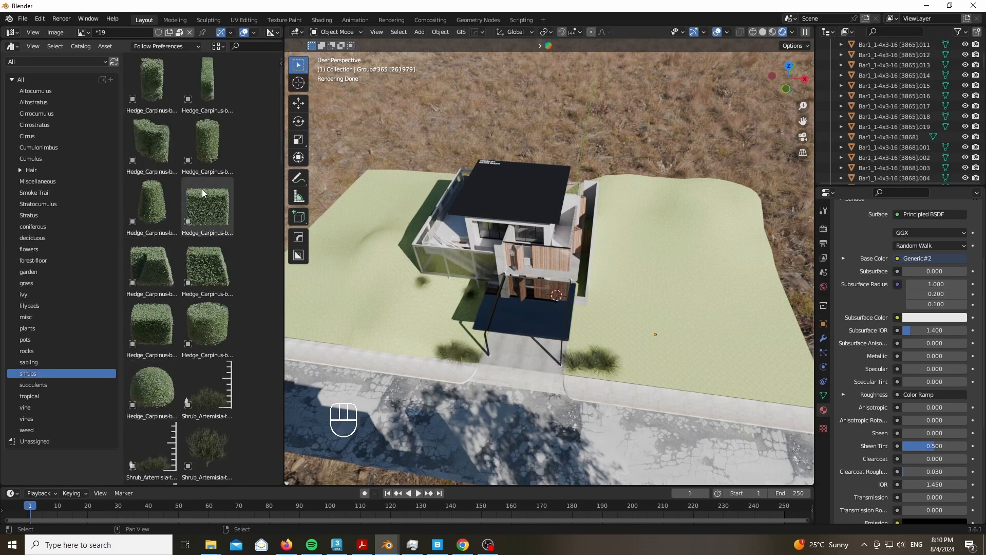
scroll(196, 206, "down", 2)
left_click_drag(152, 345, 297, 308)
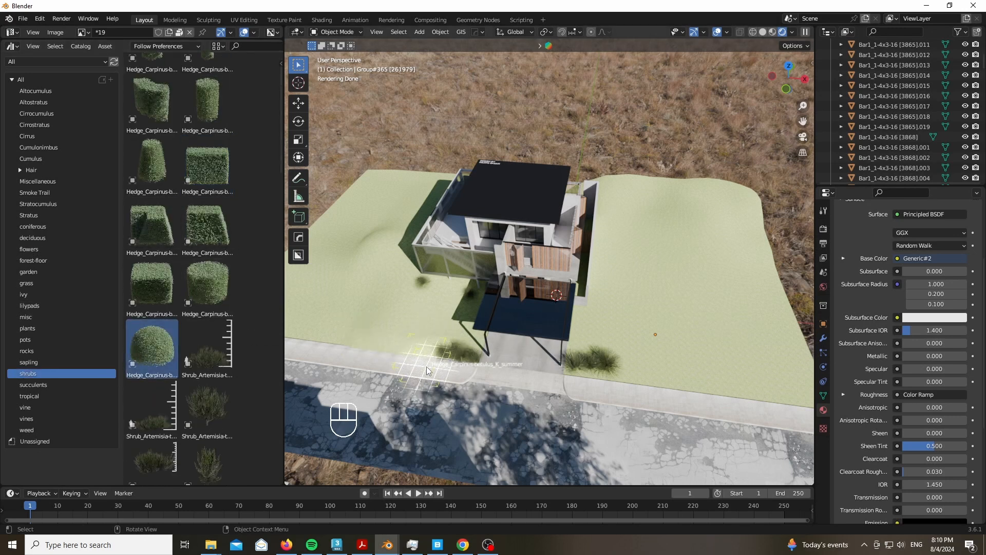
left_click_drag(427, 367, 431, 371)
Step: Move the three grass clumps beside the driveway horizontally across the lawn, to the area in front of the glass fence
scroll(431, 373, "up", 5)
left_click(530, 300)
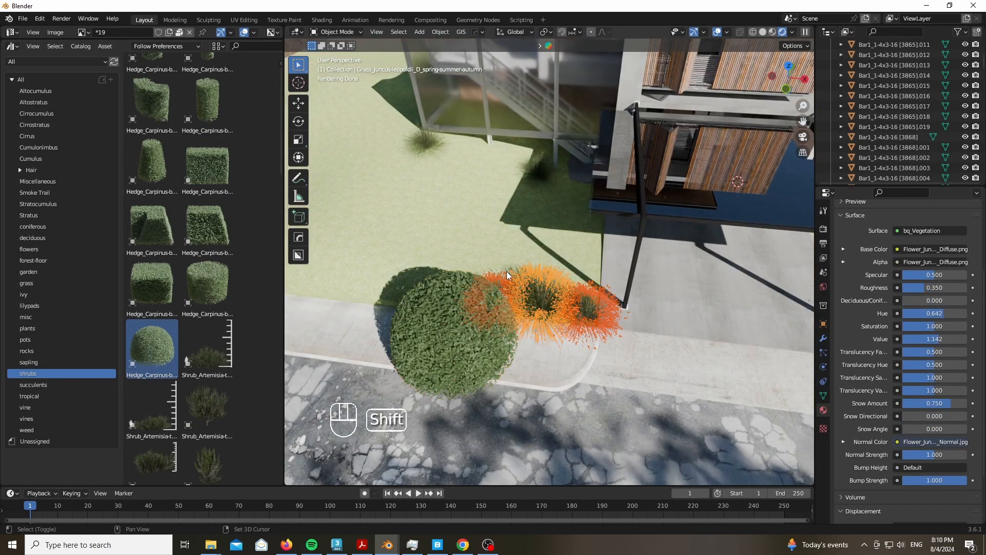
key("ctrl+z")
key("ctrl+x")
key("g")
key("shift+z")
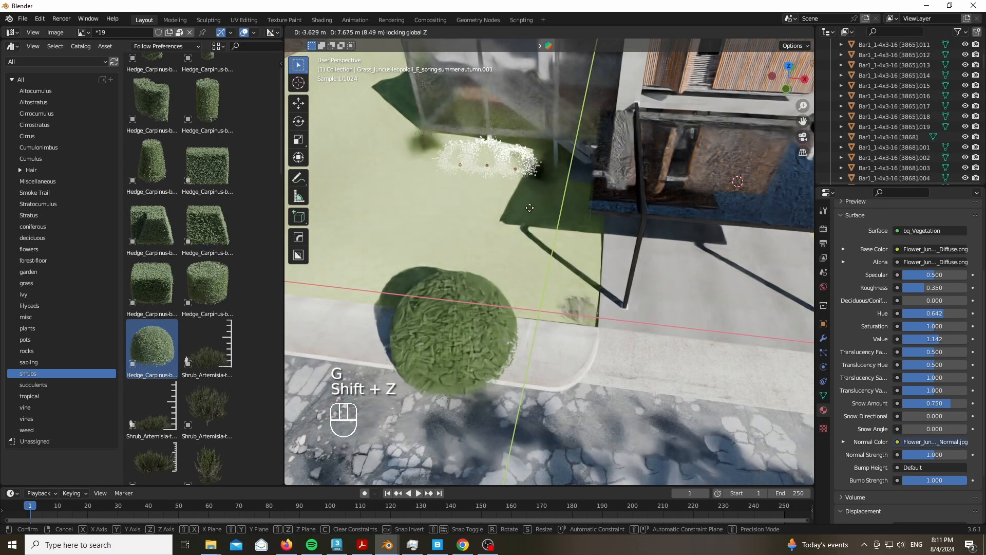
left_click(422, 250)
key("g")
left_click(433, 195)
Step: Shift the dome-shaped hedge horizontally toward the driveway corner, lower it about 0.33 m in the camera view, and hide the overlays
left_click(498, 324)
key("g")
key("shift+z")
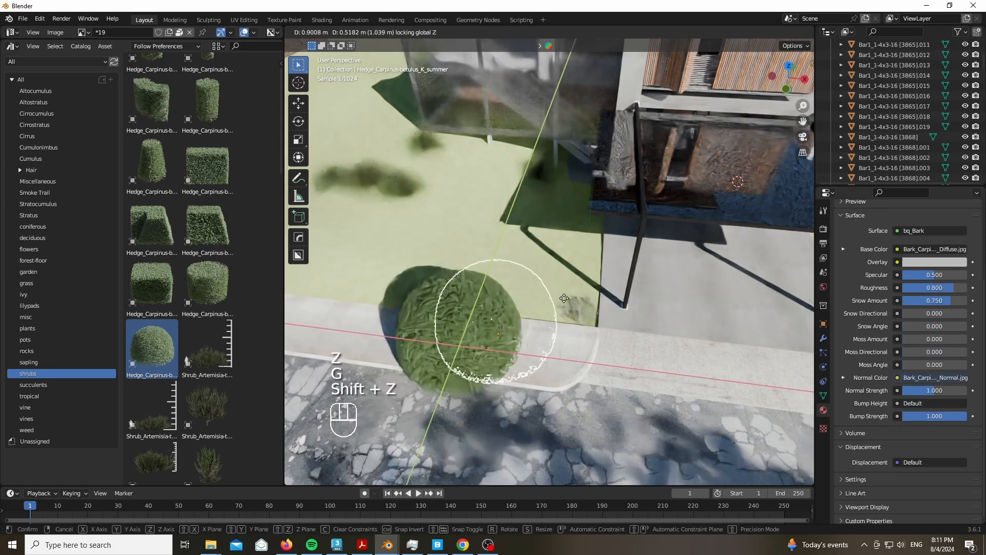
left_click(606, 261)
key("KP_1")
key("KP_0")
key("g")
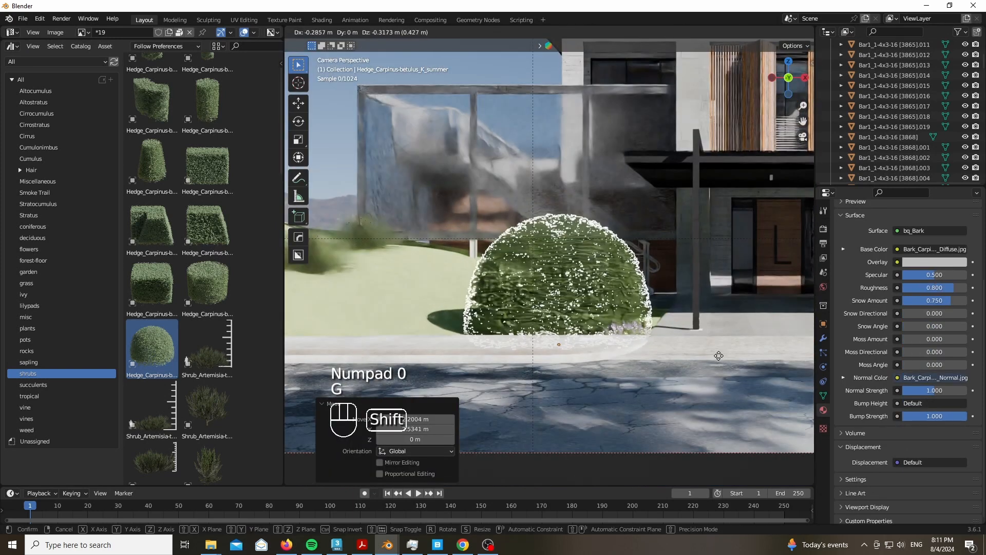
left_click(717, 356)
scroll(386, 324, "down", 2)
scroll(147, 285, "up", 2)
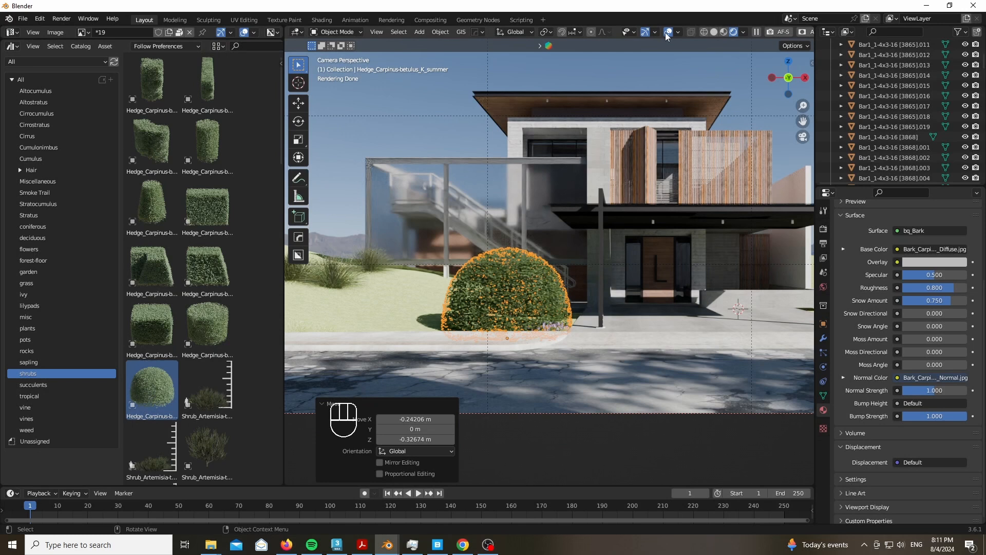
left_click(667, 34)
scroll(549, 205, "down", 3)
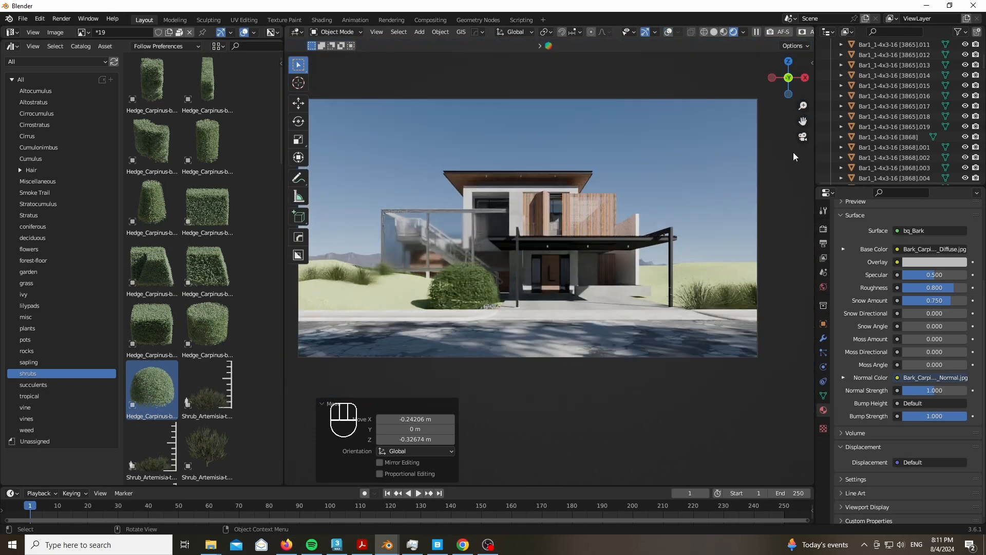
Step: Delete the three Juncus grass clumps beside the carport post, on the side away from the glass fence
middle_click_drag(794, 156, 789, 190)
scroll(765, 337, "up", 4)
middle_click_drag(765, 337, 699, 360, "shift")
left_click(742, 325)
left_click(718, 34)
scroll(384, 263, "down", 4)
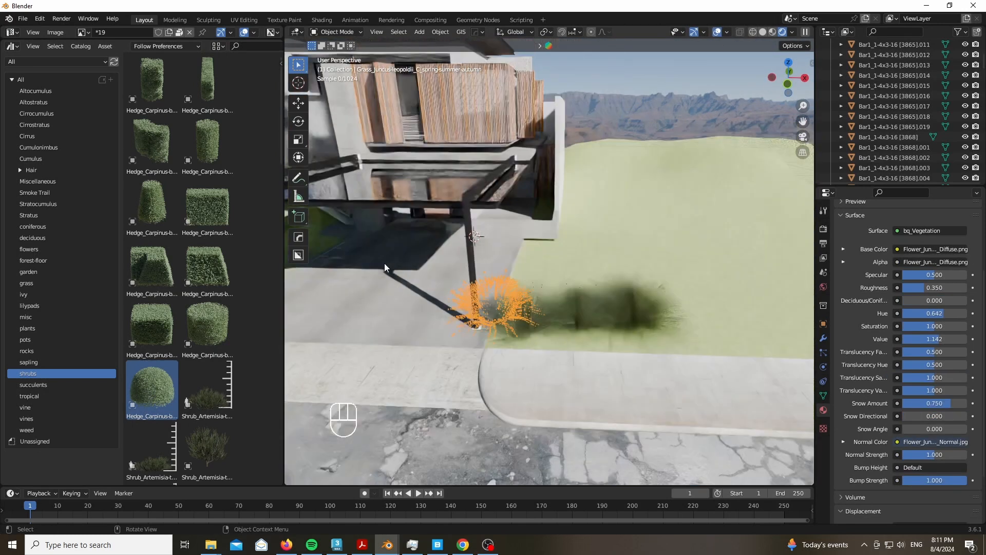
left_click(535, 293, "shift")
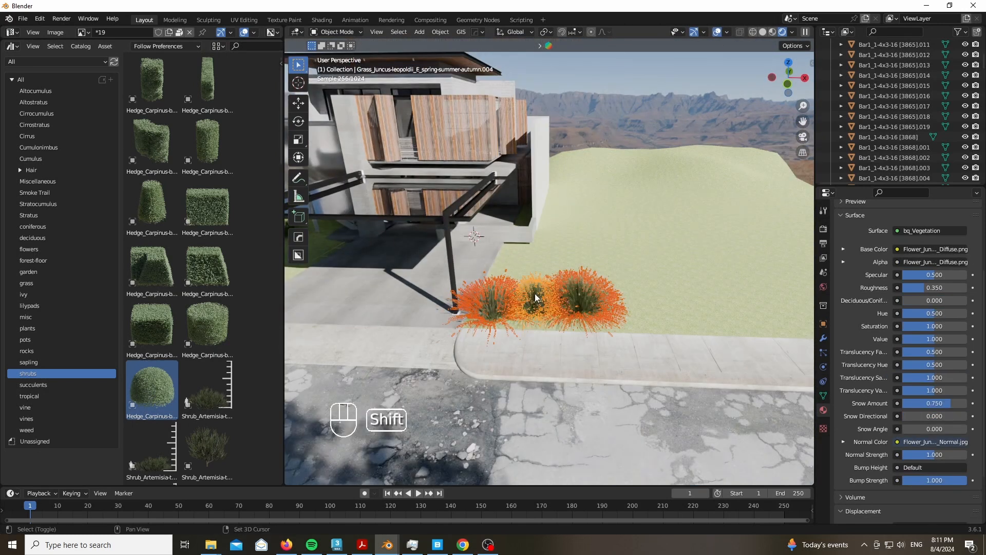
key("Delete")
Step: Place the cylindrical Carpinus-betulus D hedge beside that carport post and lower it about 0.17 m
left_click_drag(486, 325, 486, 328)
key("g")
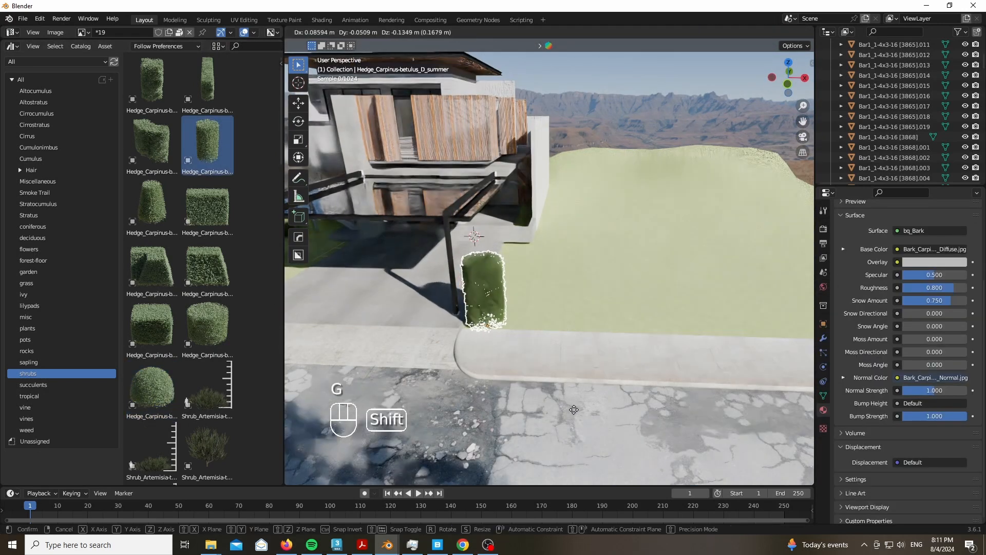
left_click(544, 339)
key("KP_0")
middle_click_drag(779, 148, 710, 192)
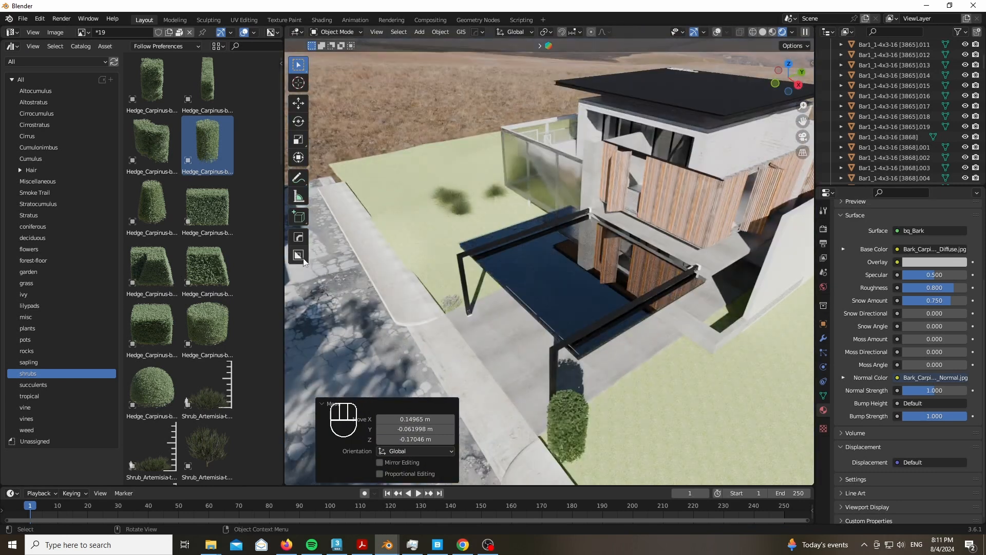
Step: Place the long, narrow Carpinus-betulus B hedge on the lawn behind the cylindrical hedge and rotate it 90° around Z
scroll(560, 368, "up", 3)
middle_click_drag(555, 370, 474, 317, "shift")
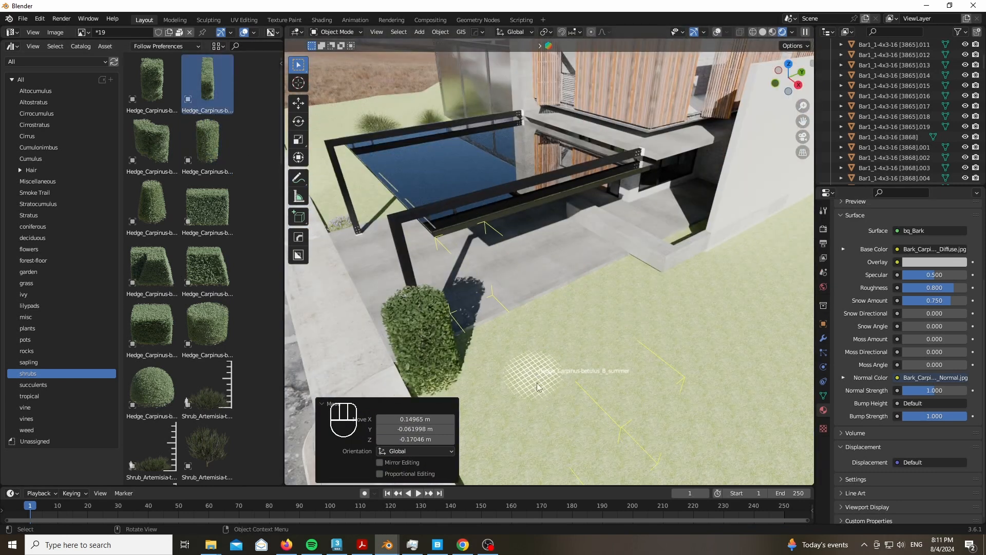
left_click_drag(537, 386, 538, 386)
key("r")
key("z")
key("9")
key("0")
key("Return")
Step: Align the long hedge with the cylindrical hedge from above, sliding it along Y and about -0.04 m along X
key("KP_7")
key("g")
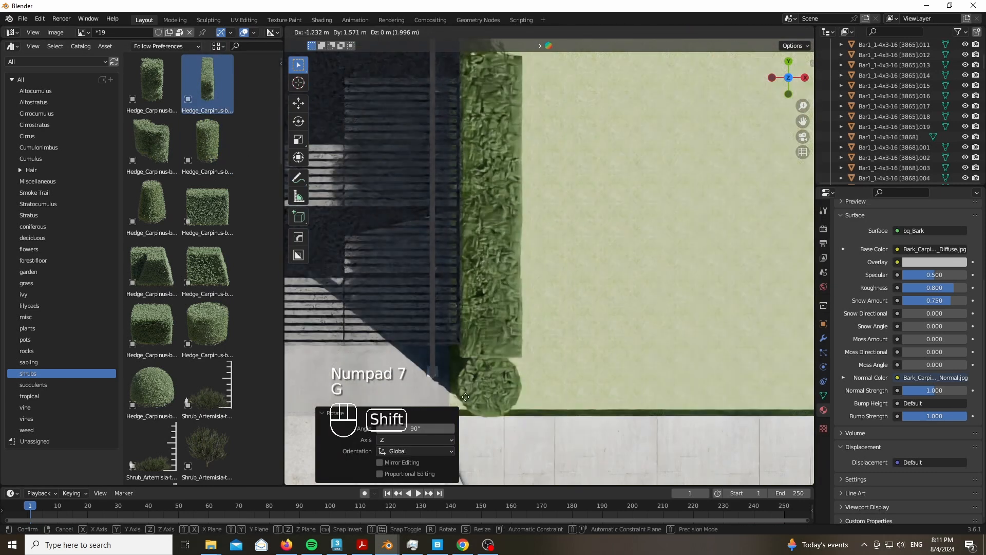
key("y")
left_click(573, 403)
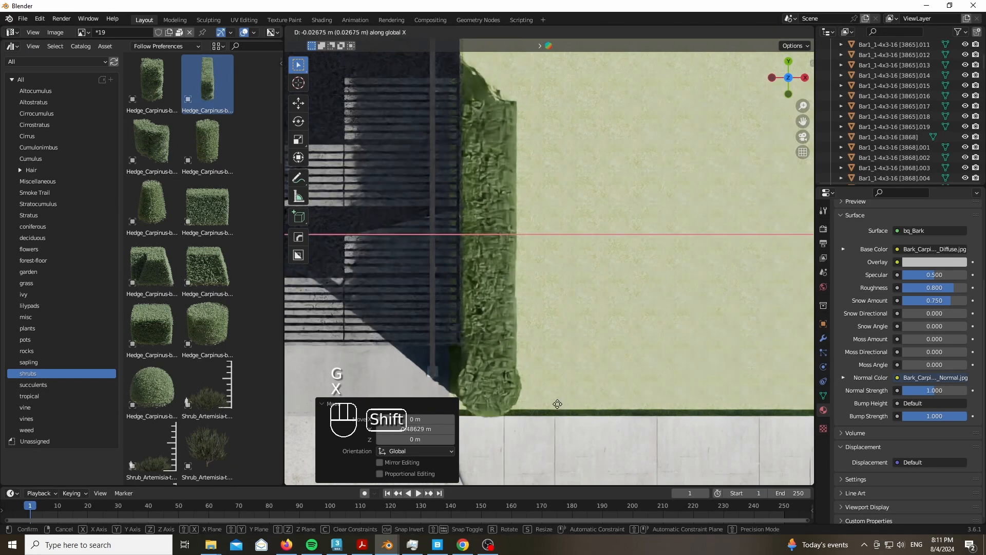
left_click(549, 407)
Step: Lower the long hedge about 0.34 m along Z while checking it through the camera
key("KP_1")
key("KP_3")
key("KP_0")
key("g")
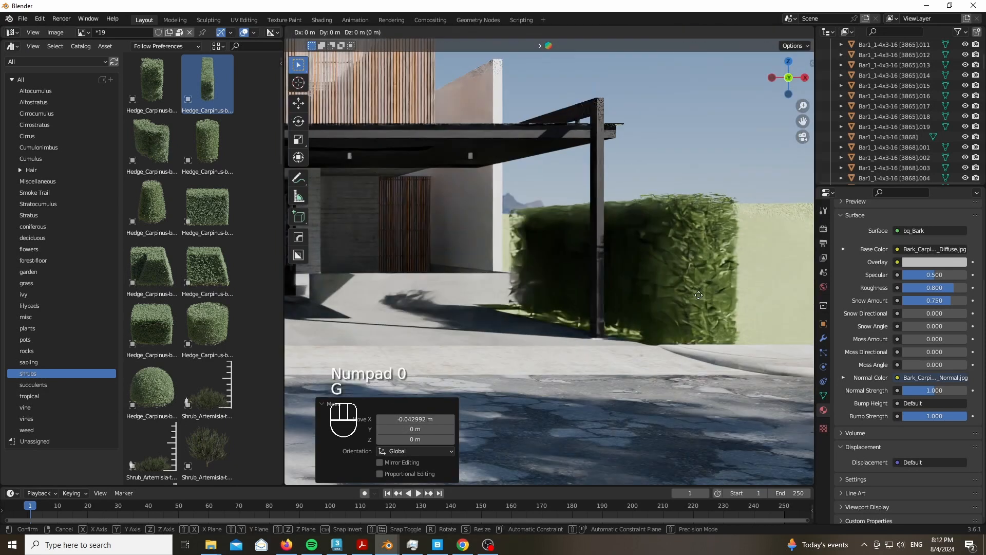
key("z")
left_click(699, 318)
Step: Place the box-shaped Carpinus hedge at the long hedge's far end, scale it down, fit it against the driveway, and lower it about 0.37 m
key("KP_7")
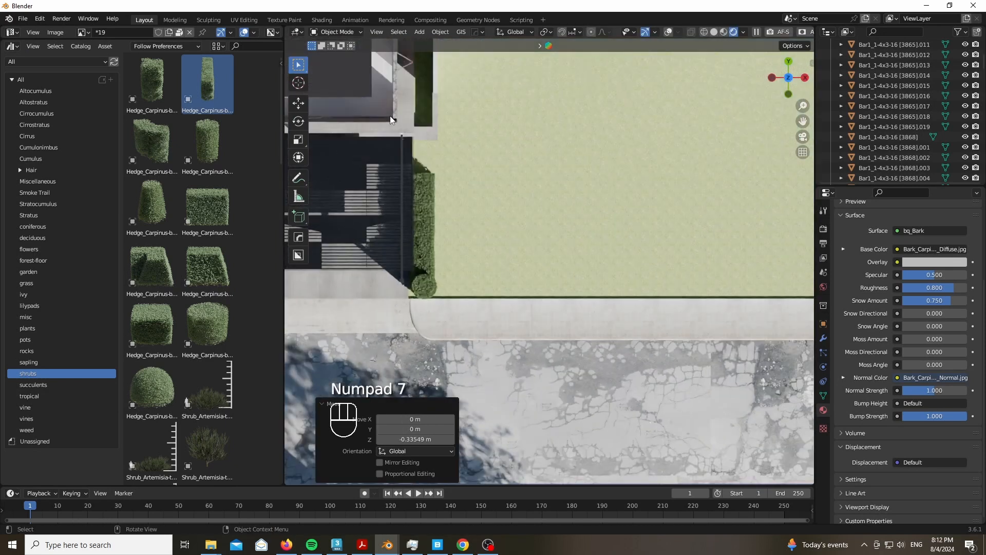
left_click_drag(472, 206, 473, 206)
key("s")
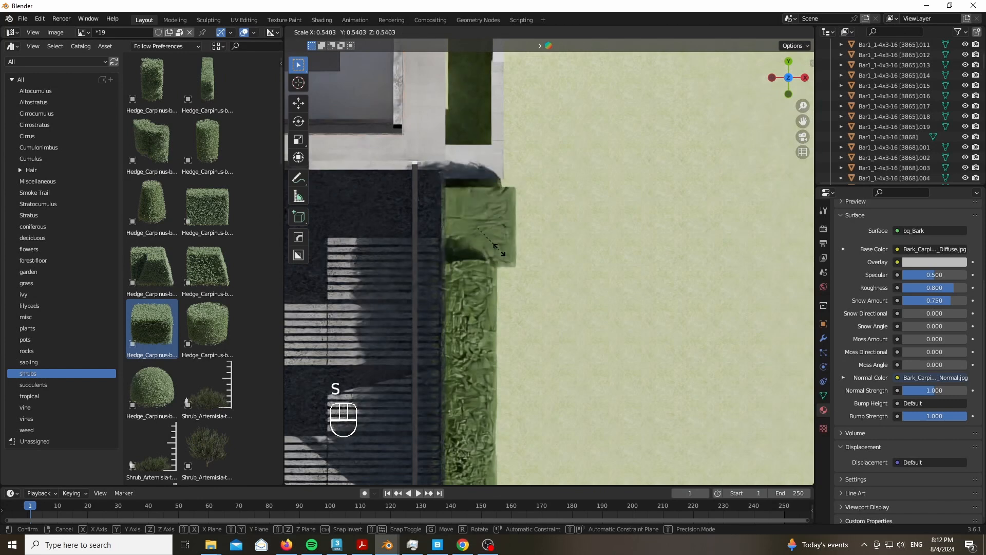
left_click(509, 253)
key("g")
key("z")
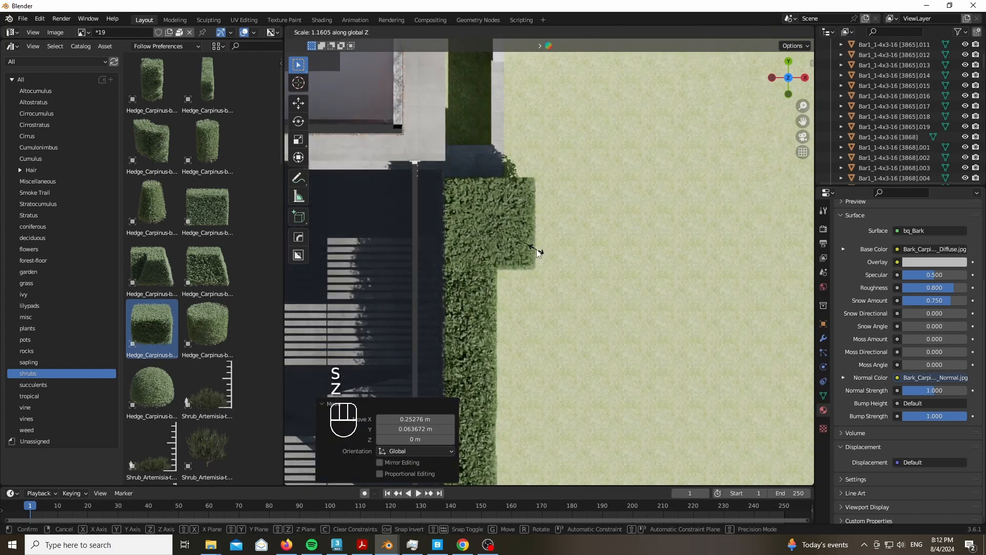
key("KP_0")
left_click(532, 259)
Step: Stretch the box-shaped hedge to a scale of about 1.216 along Z
key("s")
key("z")
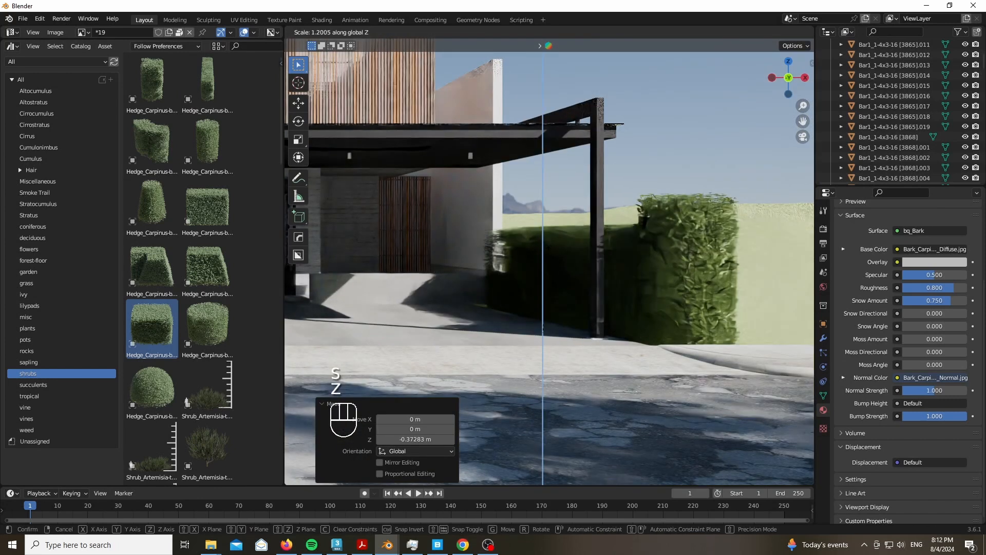
left_click(548, 247)
scroll(548, 278, "down", 9)
scroll(492, 270, "up", 3)
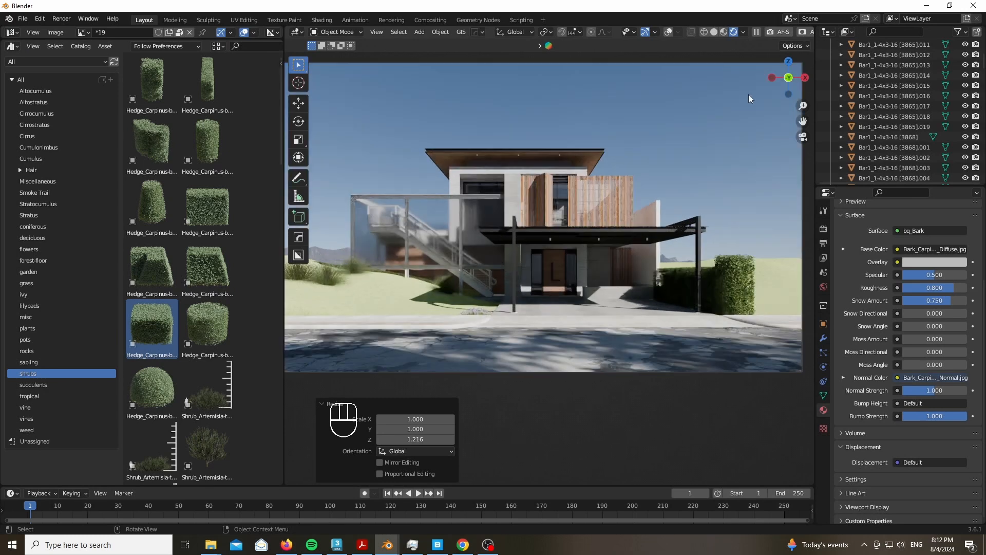
Step: Place the tapered Carpinus hedge on the lawn corner beside the opposite carport post, over the small flowering plant
left_click_drag(787, 79, 833, 136)
scroll(565, 231, "up", 4)
scroll(154, 200, "down", 1)
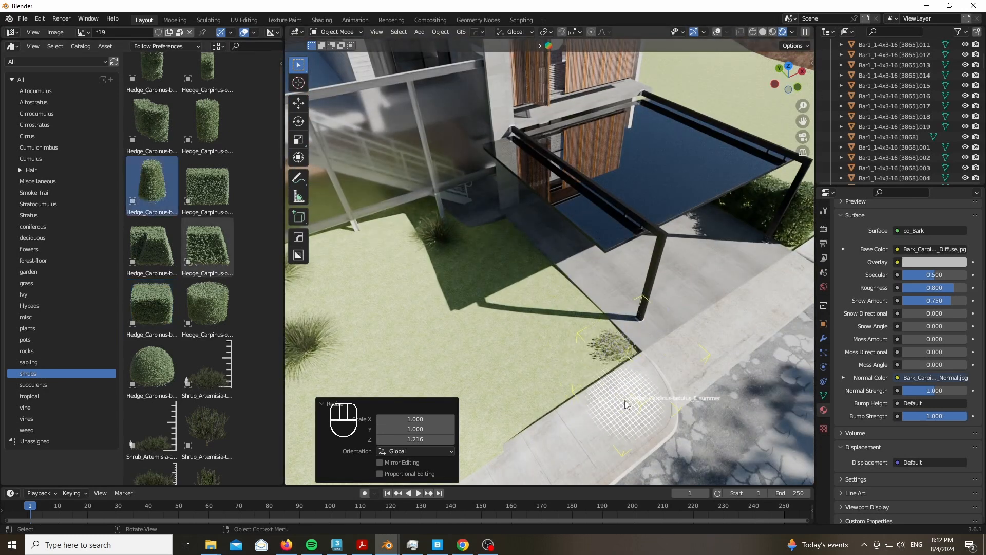
left_click_drag(626, 405, 625, 403)
key("g")
key("shift+z")
left_click(596, 334)
Step: Adjust the tapered hedge's height along Z, scale it by about 1.038, and show it in the camera view
key("g")
key("z")
left_click(593, 322)
key("s")
left_click(738, 331)
key("KP_0")
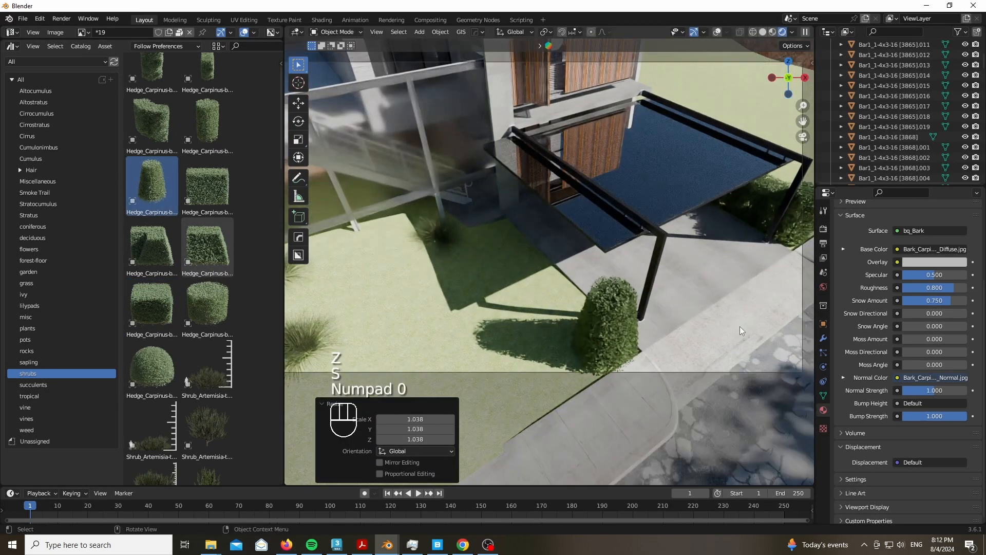
Step: Duplicate the long hedge about -8.65 m along X so the copy lines the driveway behind the tapered hedge
left_click_drag(788, 75, 853, 135)
scroll(406, 165, "up", 5)
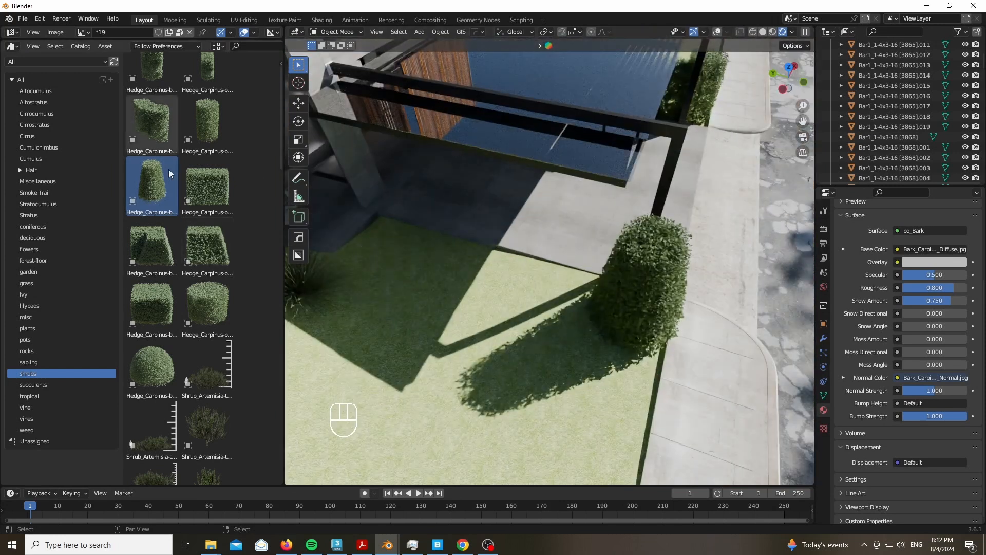
scroll(209, 101, "up", 1)
left_click_drag(232, 108, 241, 109)
scroll(434, 265, "down", 1)
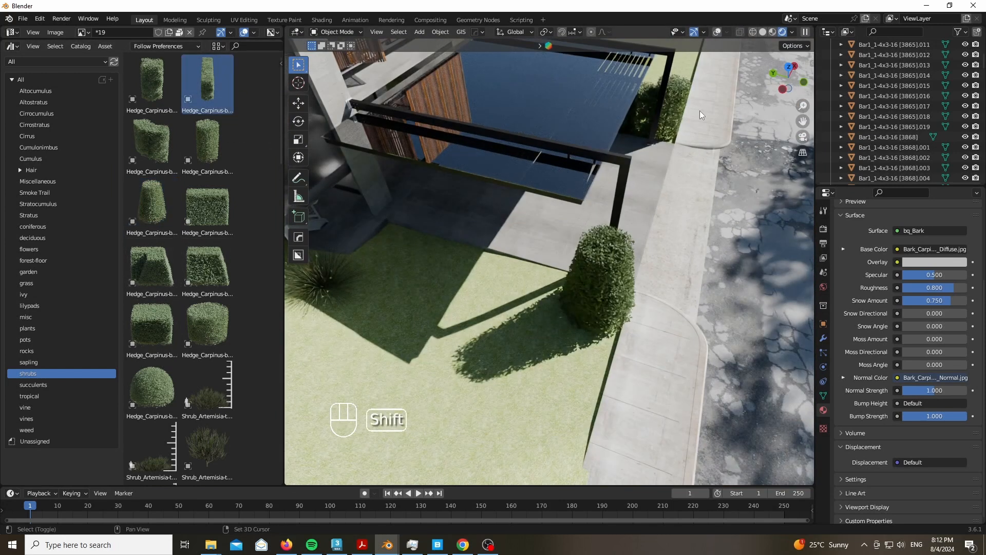
key("shift+d")
key("x")
left_click(614, 265)
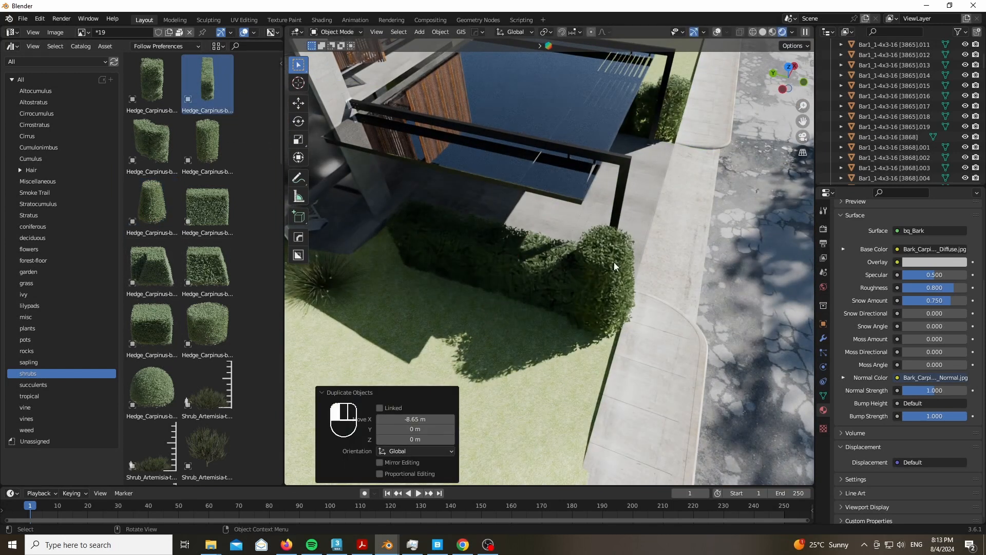
Step: Duplicate the tapered hedge about 5.58 m along Y to the far end of the long hedge copy
key("shift+d")
key("y")
left_click(403, 242)
key("KP_0")
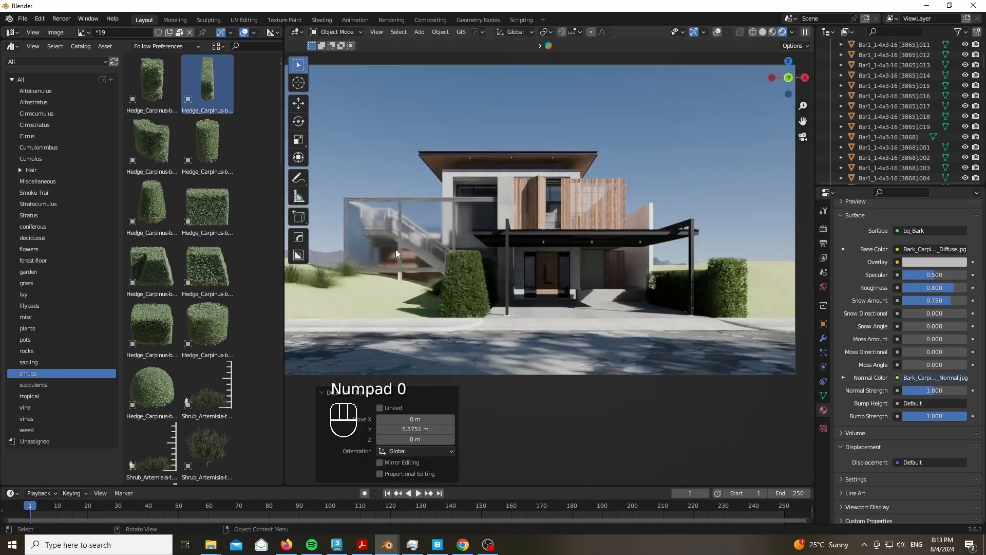
Step: Delete the three grass clumps grouped on the lawn mound, keeping the single clump by the glass fence
left_click_drag(284, 311, 161, 313)
scroll(266, 280, "up", 6)
left_click(462, 280)
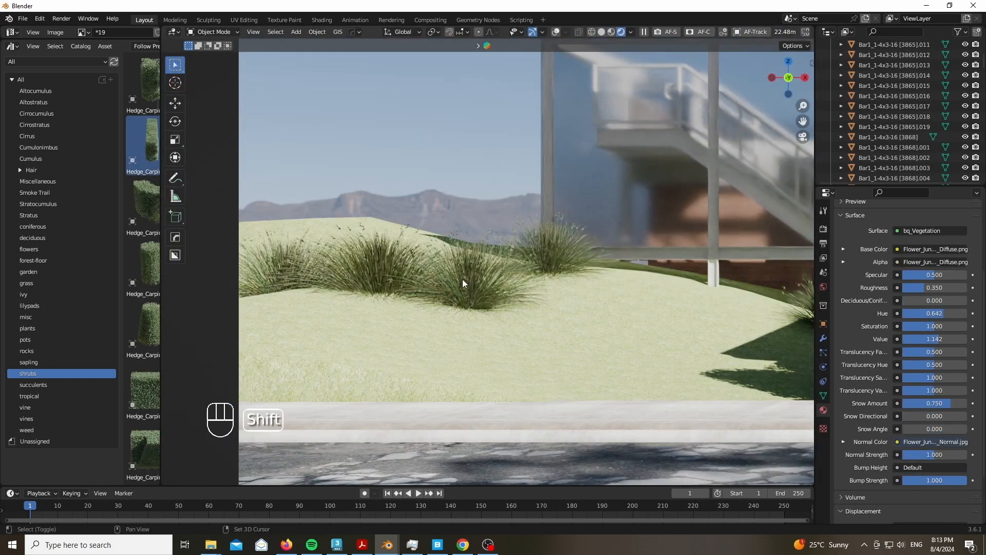
key("Delete")
scroll(295, 297, "down", 4)
left_click(342, 272)
key("Delete")
left_click(297, 277)
key("Delete")
scroll(411, 291, "down", 4)
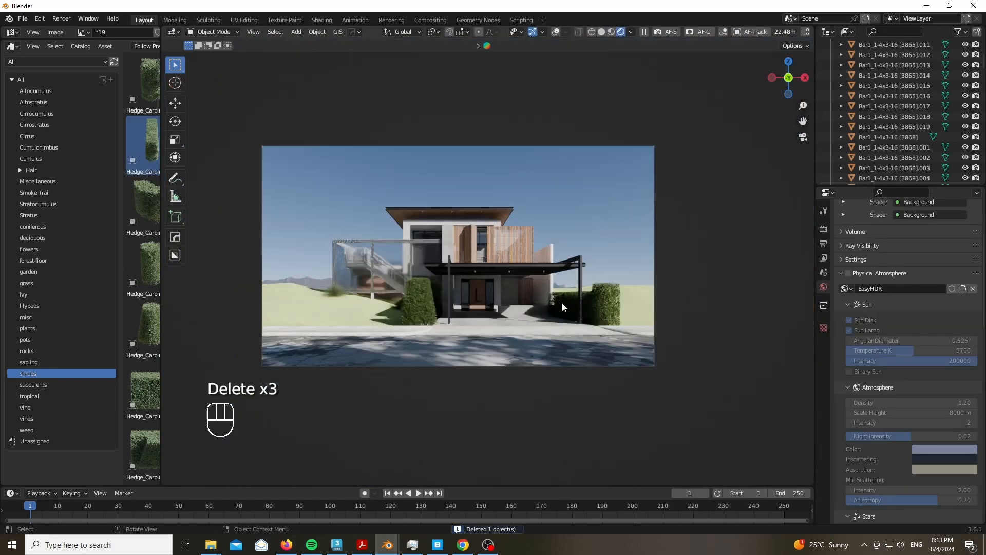
Step: Enlarge the asset browser and place a green Rhus-Aromatica shrub on the lawn beside the cylindrical hedge
left_click_drag(162, 316, 350, 318)
scroll(276, 327, "down", 5)
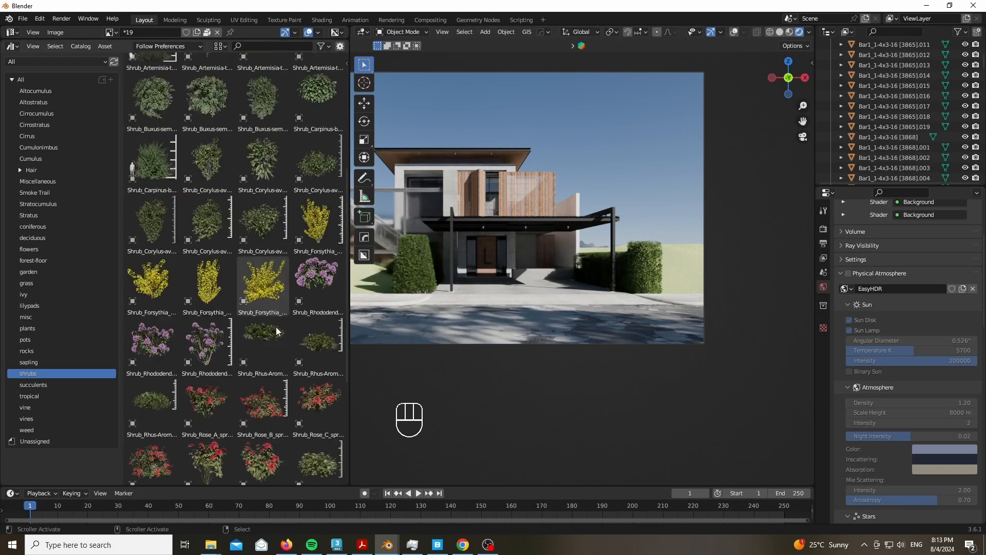
scroll(275, 327, "down", 2)
left_click_drag(316, 280, 588, 297)
left_click_drag(678, 296, 680, 295)
Step: Move the Rhus-Aromatica shrub horizontally against the cylindrical hedge and lower it about 0.30 m
scroll(707, 289, "up", 4)
key("g")
key("shift+z")
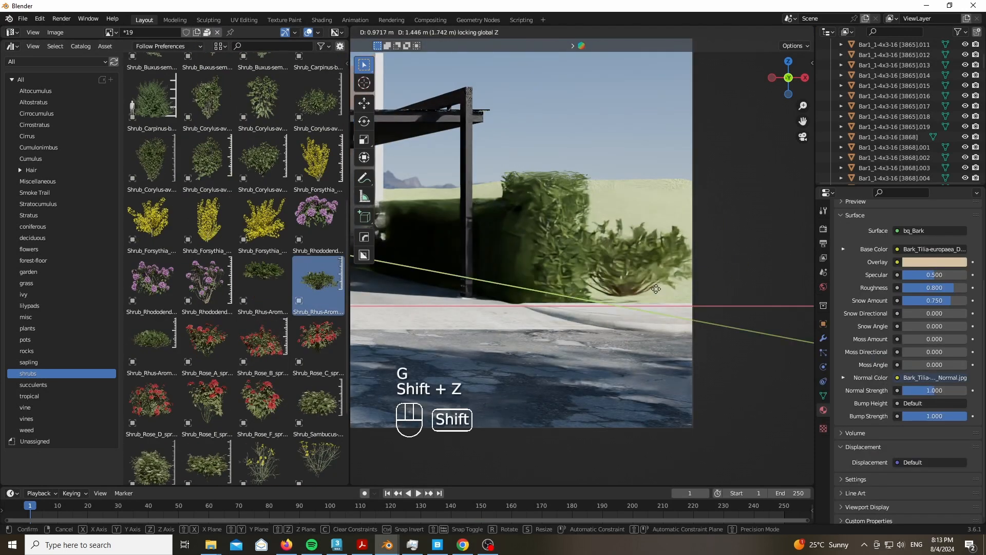
left_click(642, 312)
key("g")
key("z")
left_click(645, 324)
Step: Make a linked duplicate of the Rhus-Aromatica shrub about 1.79 m along X and view it through the camera
left_click_drag(788, 91, 790, 138)
key("alt+d")
key("y")
key("z")
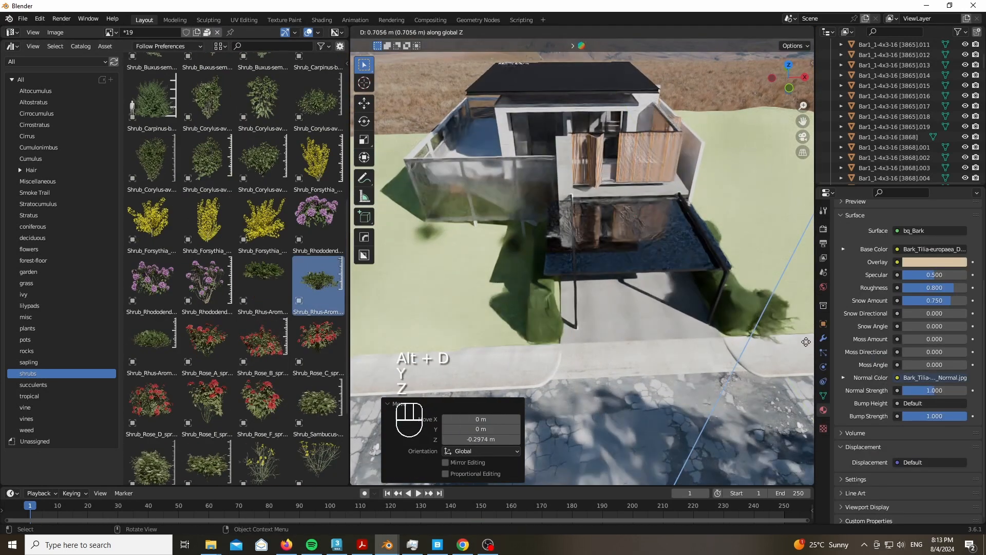
key("z")
key("x")
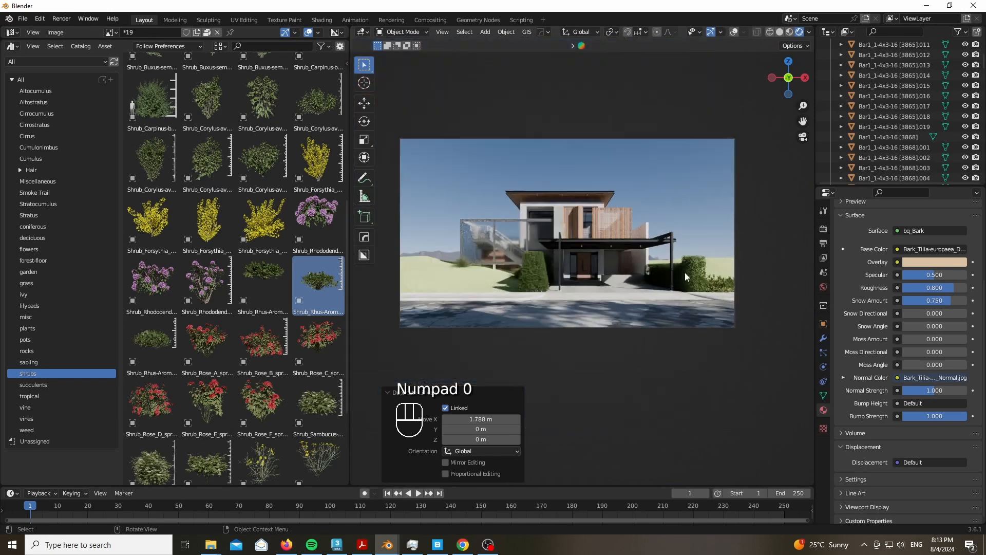
Step: Place a purple-flowered Rhododendron shrub on the lawn beside the tapered hedge and scale it to 0.793
scroll(616, 274, "up", 3)
scroll(197, 143, "down", 5)
left_click_drag(198, 143, 545, 297)
scroll(545, 297, "up", 5)
Step: Move the Rhododendron horizontally back toward the glass fence and raise it about 0.62 m
key("g")
key("shift+z")
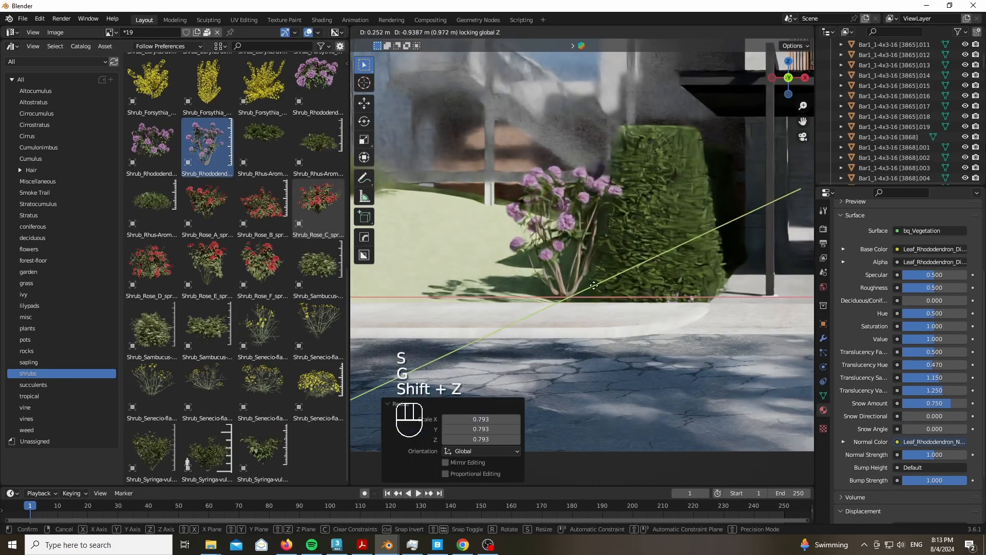
left_click(472, 254)
key("g")
key("z")
left_click(467, 222)
scroll(440, 288, "down", 7)
middle_click_drag(438, 291, 386, 329, "shift")
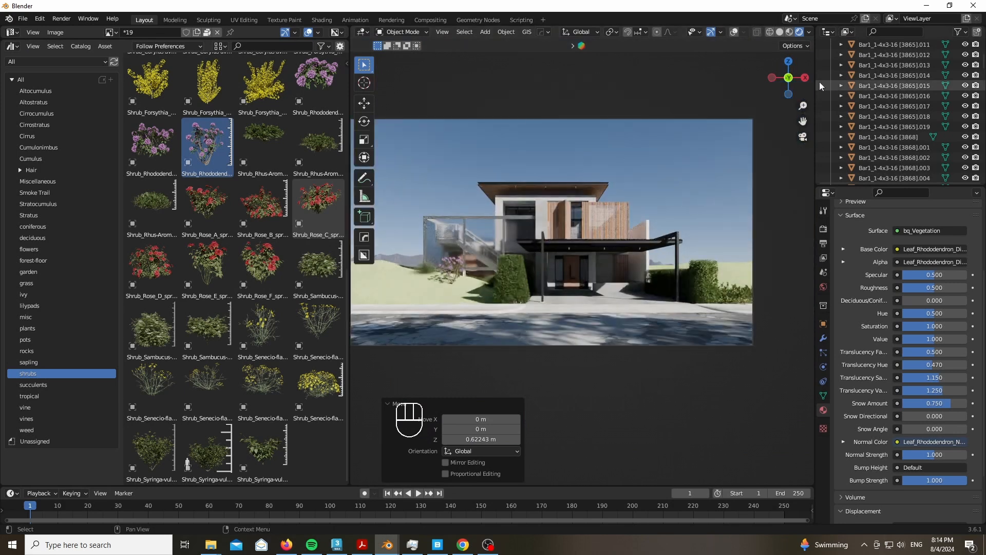
Step: Place a narrow Hedge_Carpinus-betulus_B_summer hedge beside the house and move it horizontally onto the lawn next to the glass fence
middle_click_drag(456, 309, 442, 370)
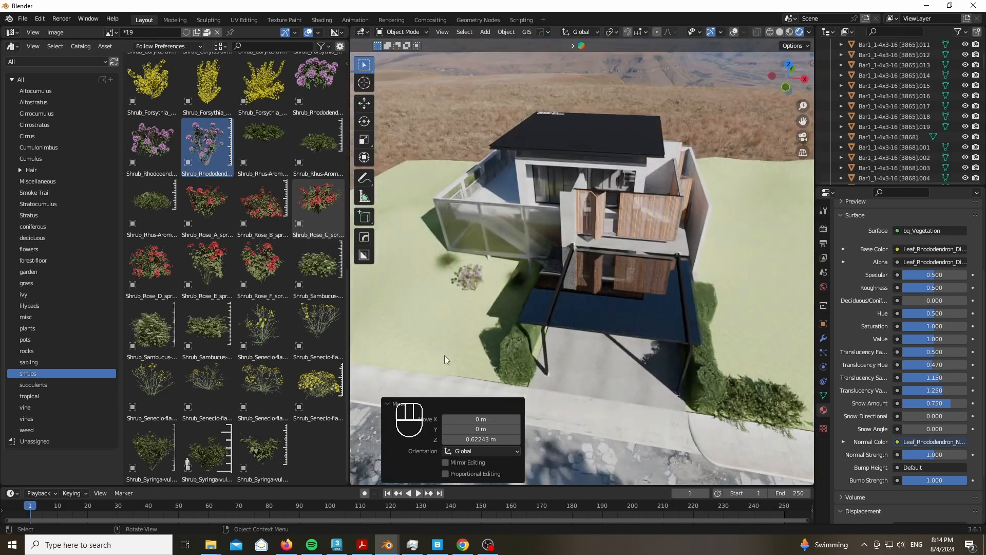
scroll(158, 217, "up", 12)
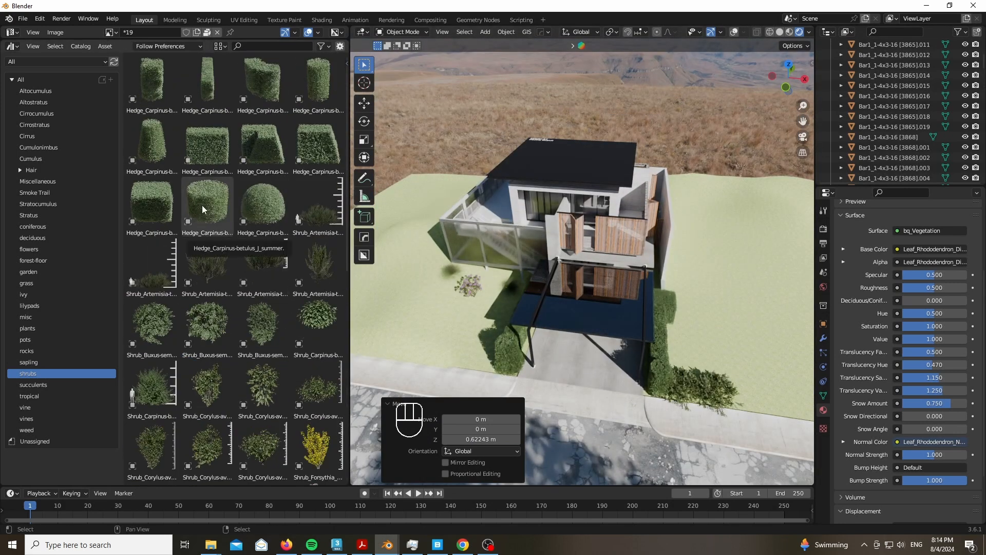
left_click_drag(225, 91, 451, 205)
left_click_drag(435, 371, 486, 381)
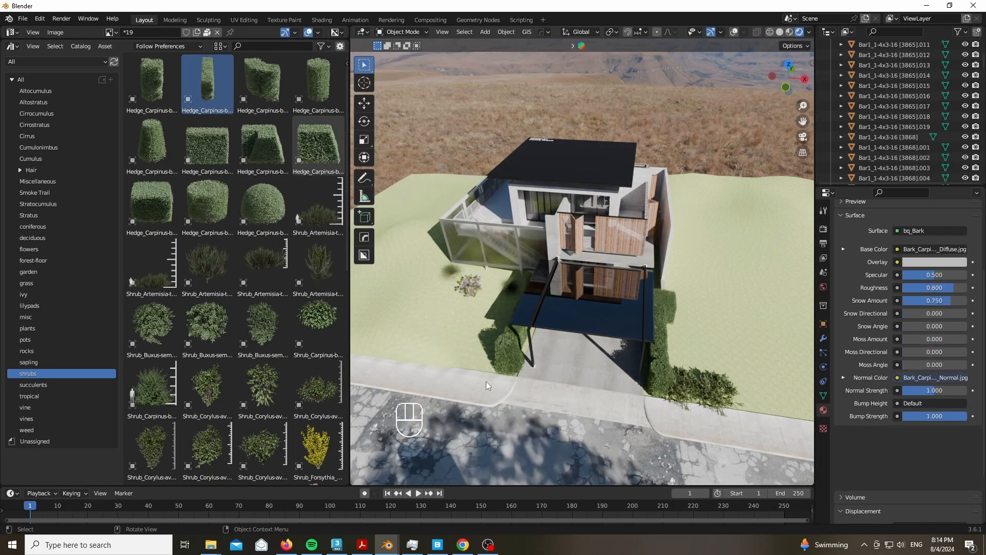
key("g")
key("shift+z")
left_click(481, 204)
Step: Raise the narrow hedge about 0.17 m and shift it along Y while viewing through the camera
scroll(422, 205, "up", 6)
key("g")
key("z")
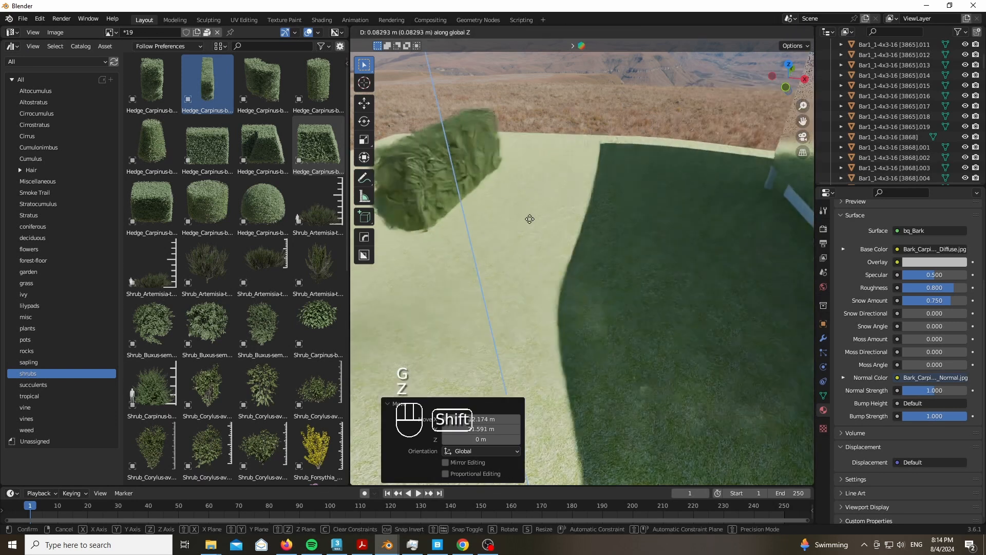
left_click(527, 203)
key("KP_0")
key("g")
key("y")
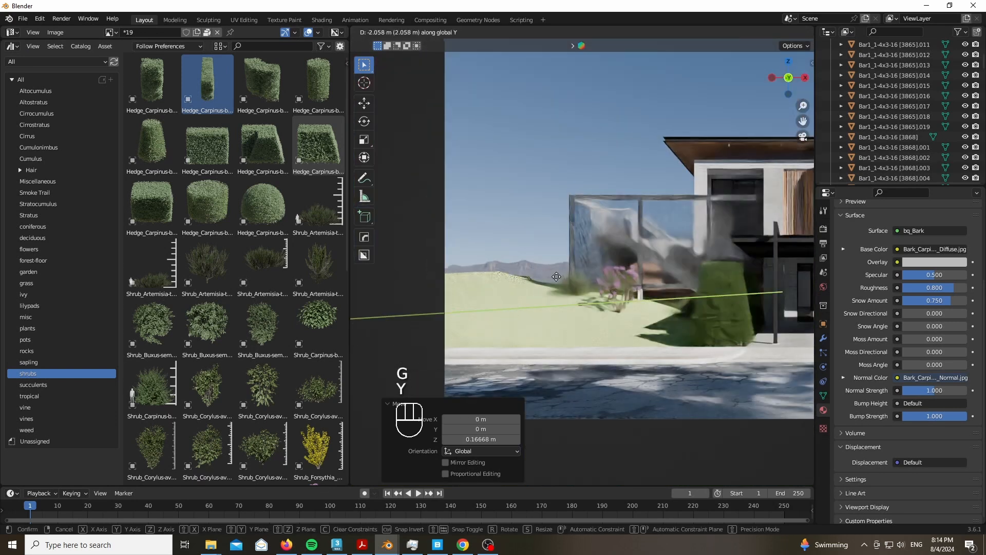
left_click(556, 276)
Step: Move the narrow hedge about 6.25 m along X and -1.10 m along Y from above, then about -14.5 m along Y
key("KP_7")
key("g")
left_click(530, 270)
key("KP_0")
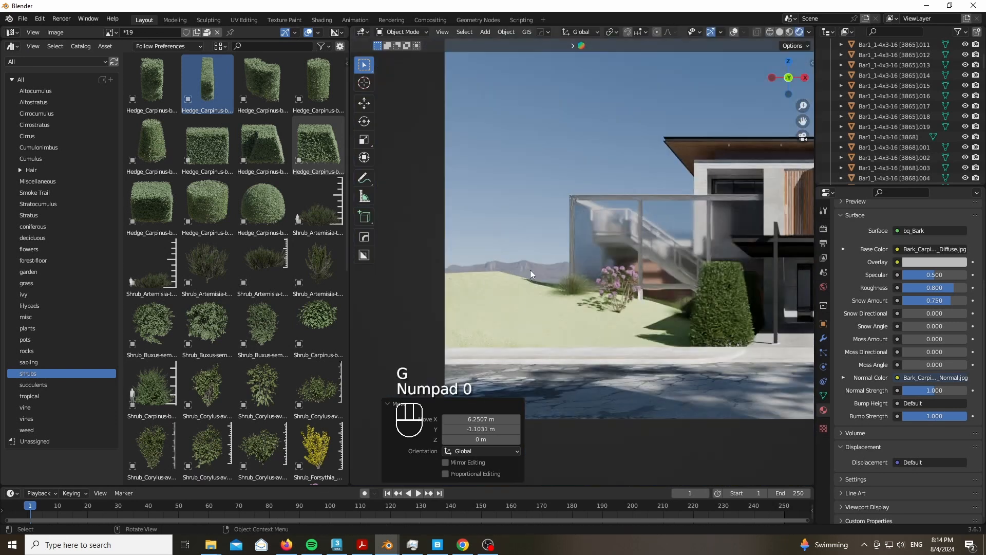
key("g")
left_click(543, 264)
key("g")
key("y")
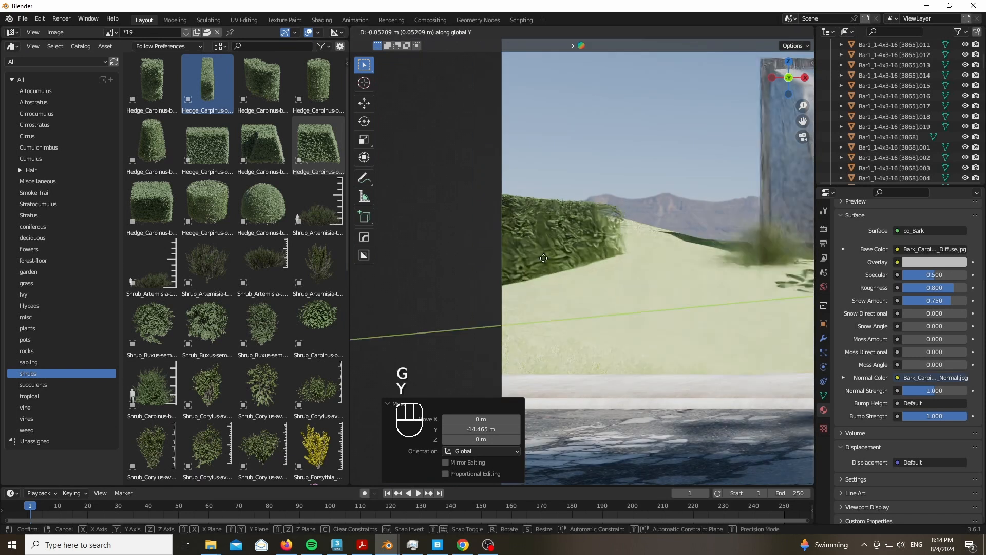
left_click(544, 258)
Step: Adjust the narrow hedge's position along X at the lawn's outer side and scale it to 1.037
middle_click_drag(544, 259, 525, 304)
scroll(409, 322, "up", 4)
key("g")
key("x")
left_click(514, 282)
scroll(513, 282, "up", 2)
scroll(514, 284, "up", 2)
key("s")
left_click(516, 284)
Step: Duplicate the narrow hedge about 5.06 m along Y, repeat the duplication twice to form a row, and view it through the camera
scroll(516, 284, "down", 3)
key("shift+d")
key("t")
key("y")
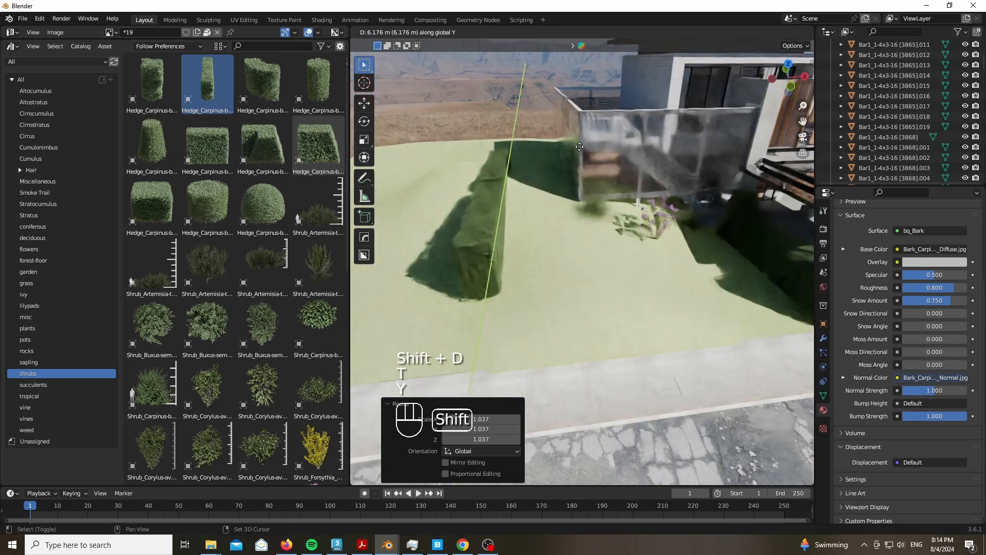
left_click(565, 223)
key("shift+r")
key("shift+r")
key("KP_0")
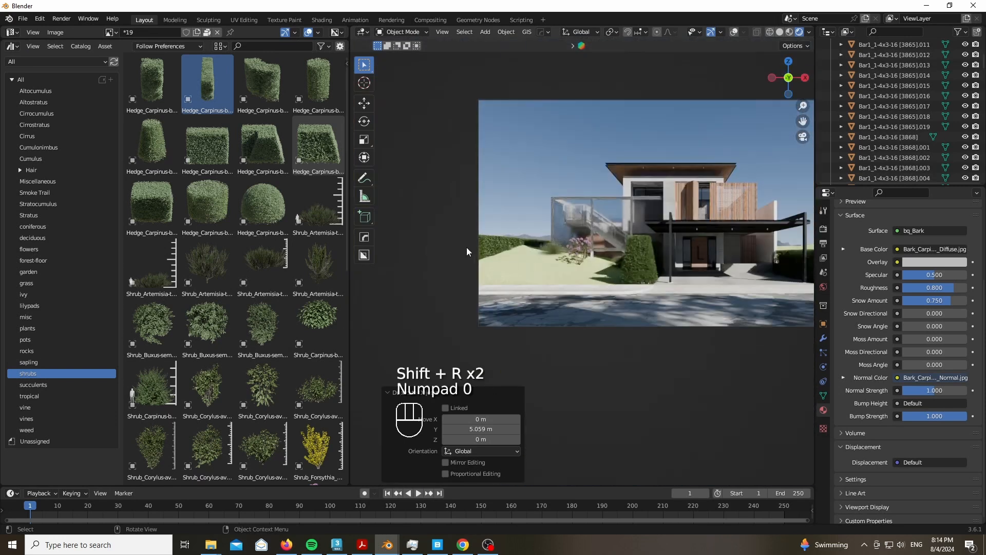
Step: Select the segments of the lawn hedge row together and raise them about 0.49 m
scroll(518, 232, "up", 5)
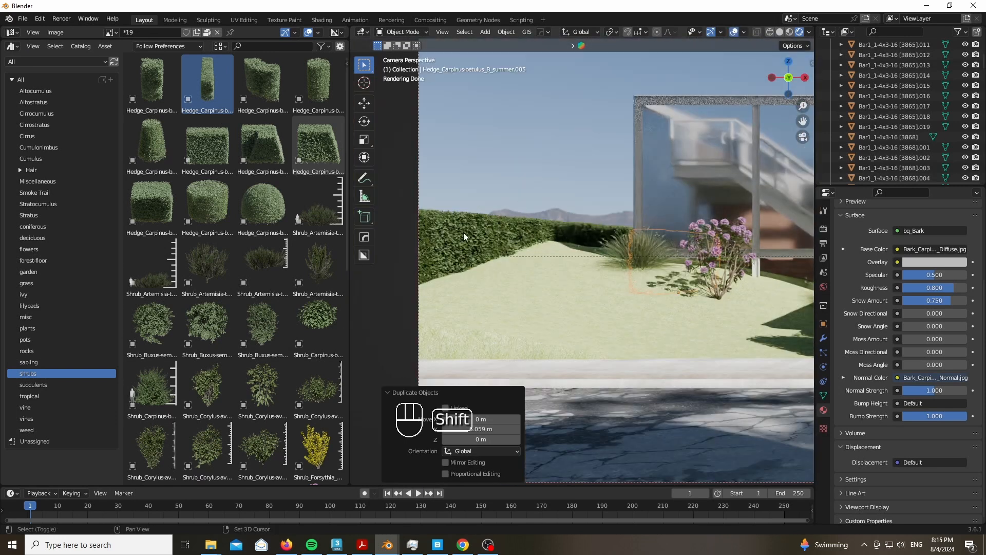
left_click(486, 231, "shift")
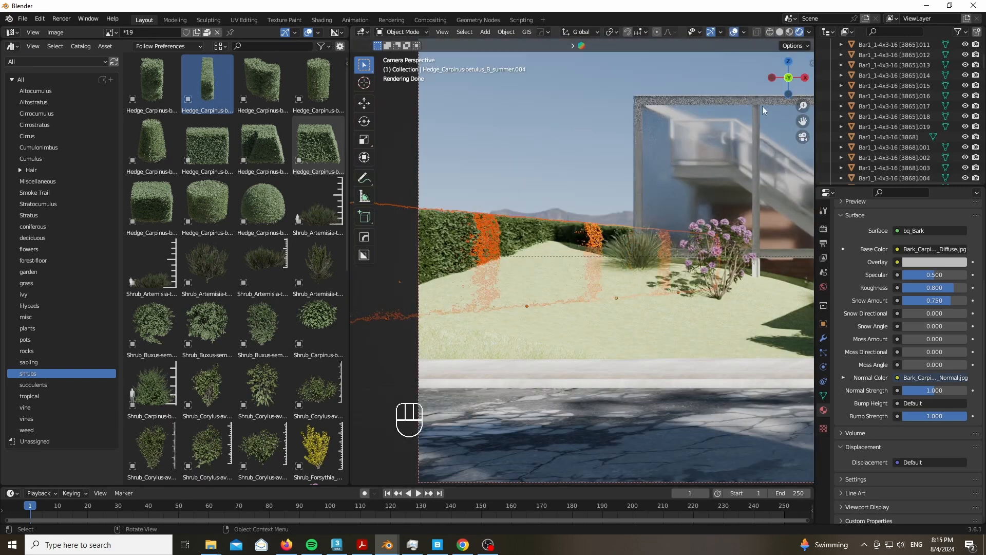
key("g")
key("z")
left_click(591, 319)
Step: Duplicate the hedge row along X to the lawn on the other side of the house and raise the copy about 0.21 m
scroll(616, 321, "down", 5)
middle_click_drag(698, 326, 522, 316, "shift")
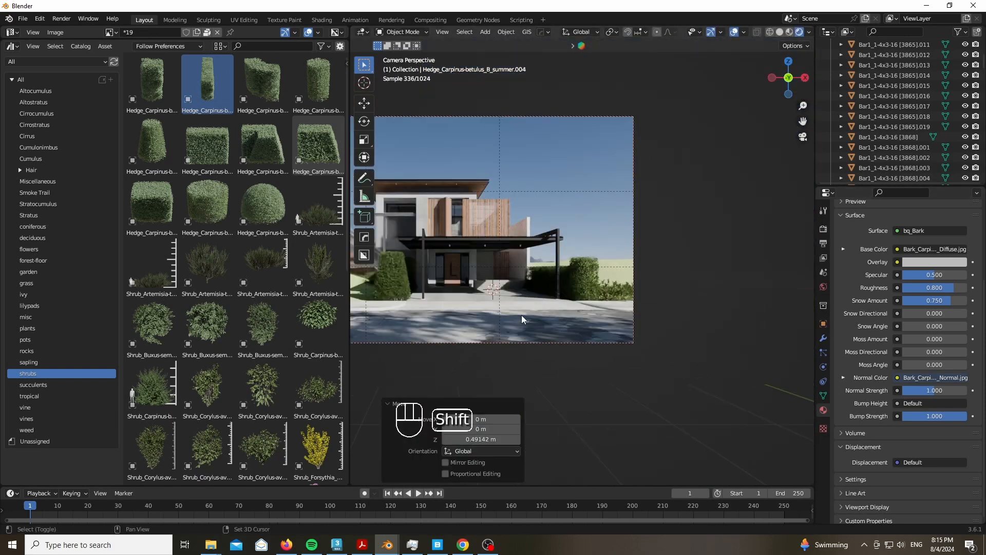
key("shift+d")
key("x")
key("z")
left_click(686, 227)
middle_click_drag(686, 227, 744, 192)
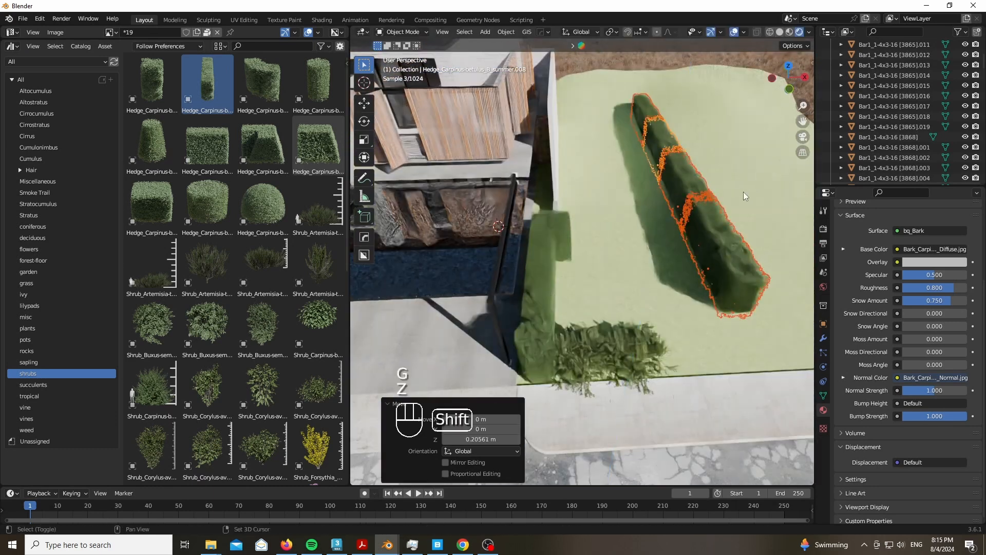
key("KP_0")
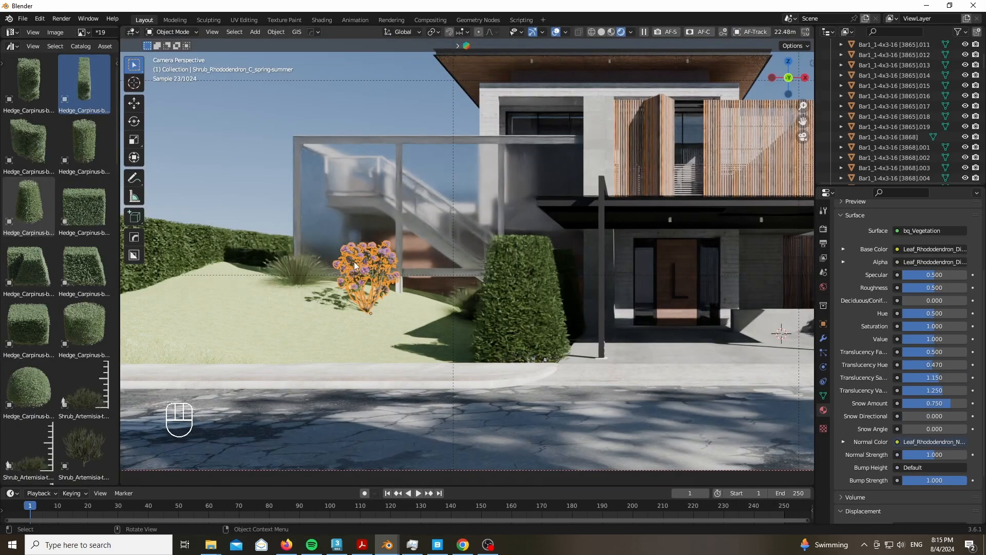
Step: Delete the purple-flowered Rhododendron shrub beside the glass fence
key("x")
left_click(353, 263)
scroll(289, 270, "down", 2)
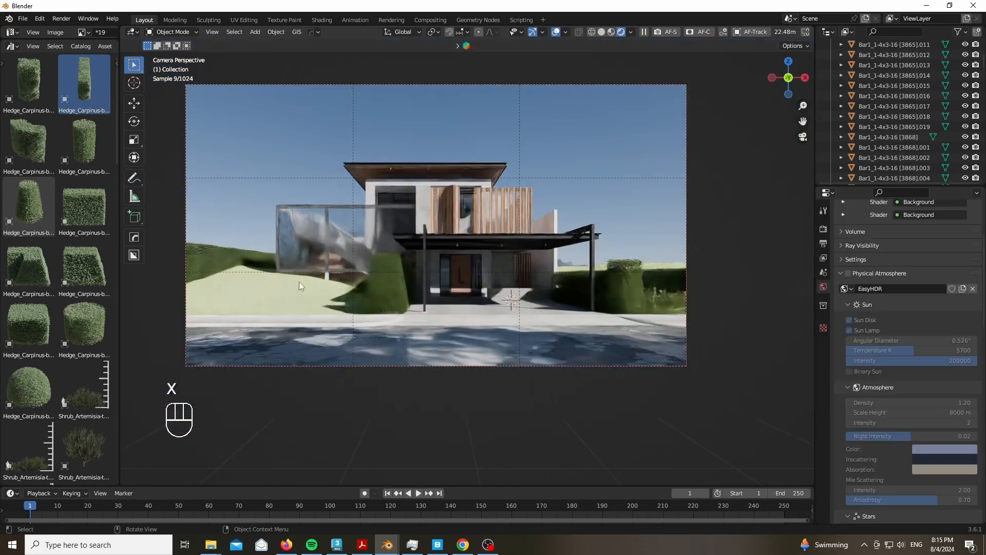
Step: Add a Tree_Acer-pseudoplatanus_C_summer tree from the deciduous assets on the terrain behind the house
left_click(803, 137)
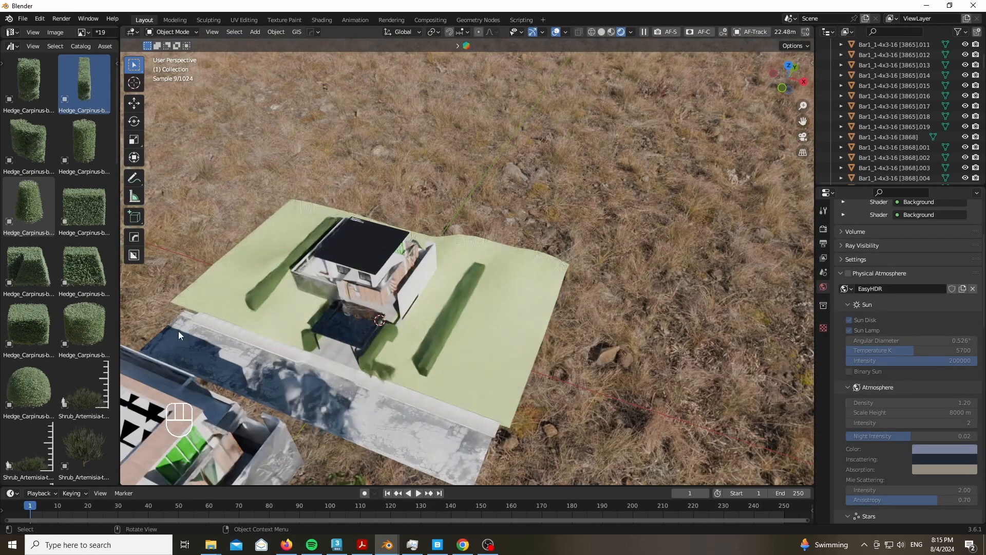
left_click_drag(120, 257, 362, 257)
left_click(51, 226)
left_click(46, 203)
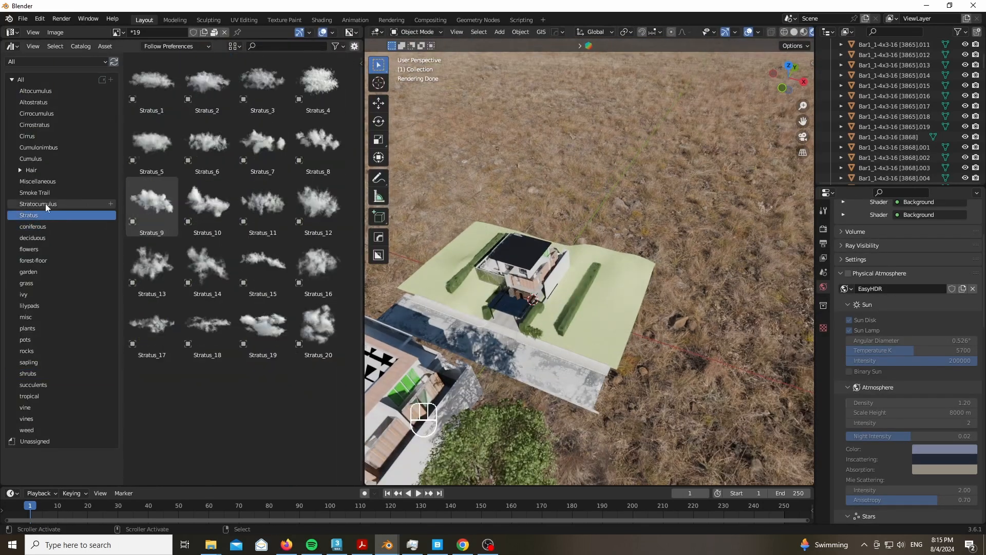
left_click(41, 238)
left_click_drag(551, 180, 545, 190)
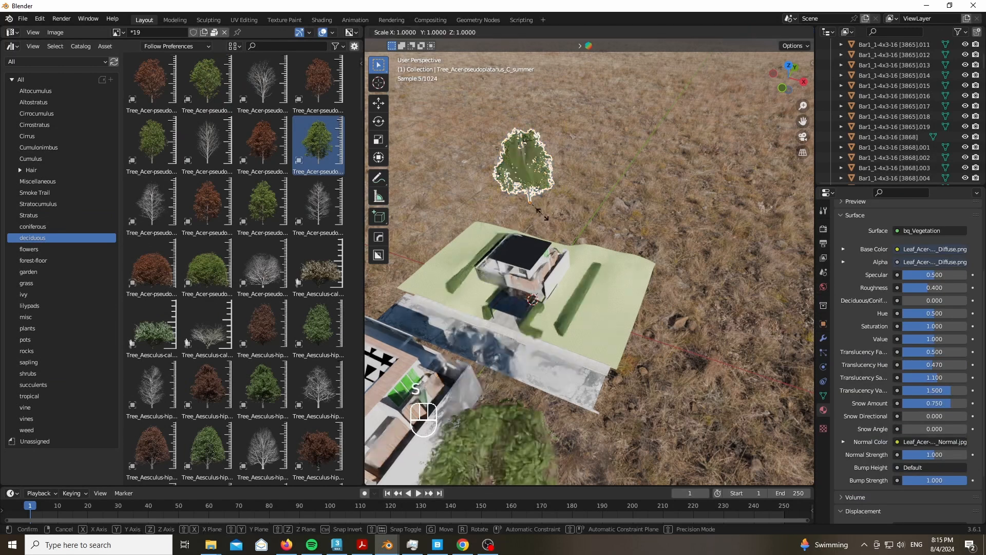
Step: Move the Acer tree about 52.1 m along X and 1.95 m down, then horizontally about 2.98 m along X and 23.9 m along Y
key("KP_0")
key("g")
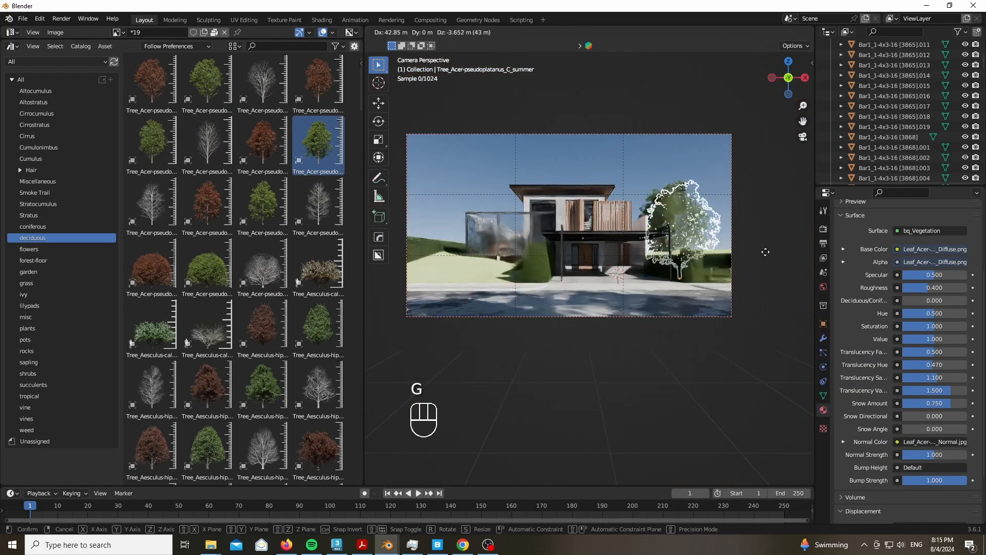
left_click(796, 243)
middle_click_drag(797, 243, 468, 360)
key("g")
key("shift+z")
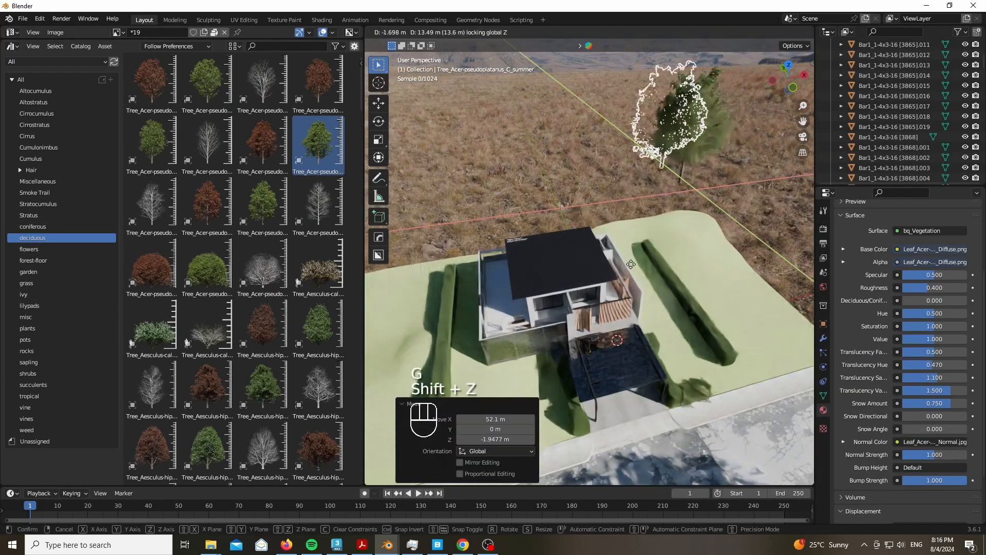
left_click(633, 253)
scroll(491, 251, "up", 4)
scroll(491, 251, "down", 2)
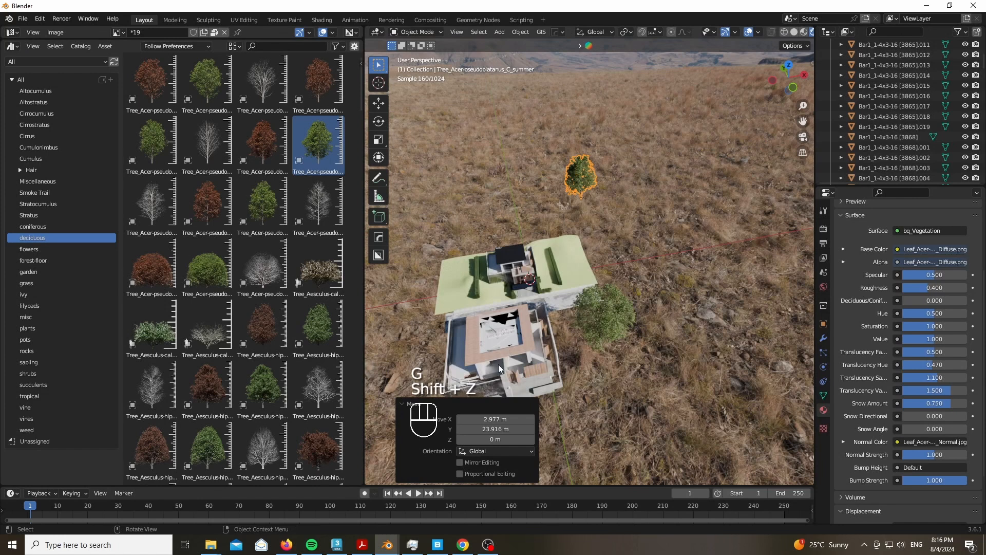
Step: Duplicate the shadow-casting building opposite the house about -28.16 m along X and 122.59 m along Y, placing it behind the house
left_click(520, 347)
key("g")
right_click(582, 389)
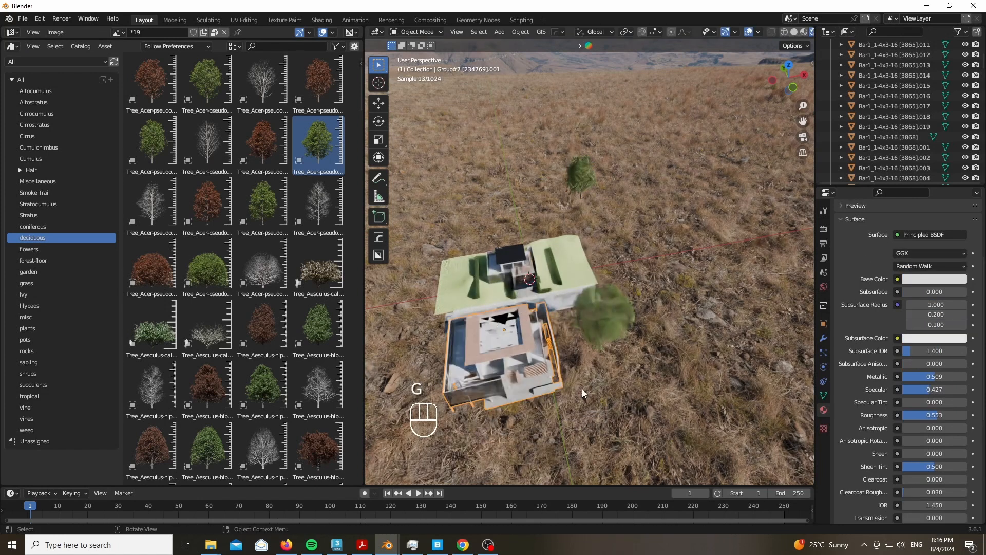
key("shift+d")
key("shift+z")
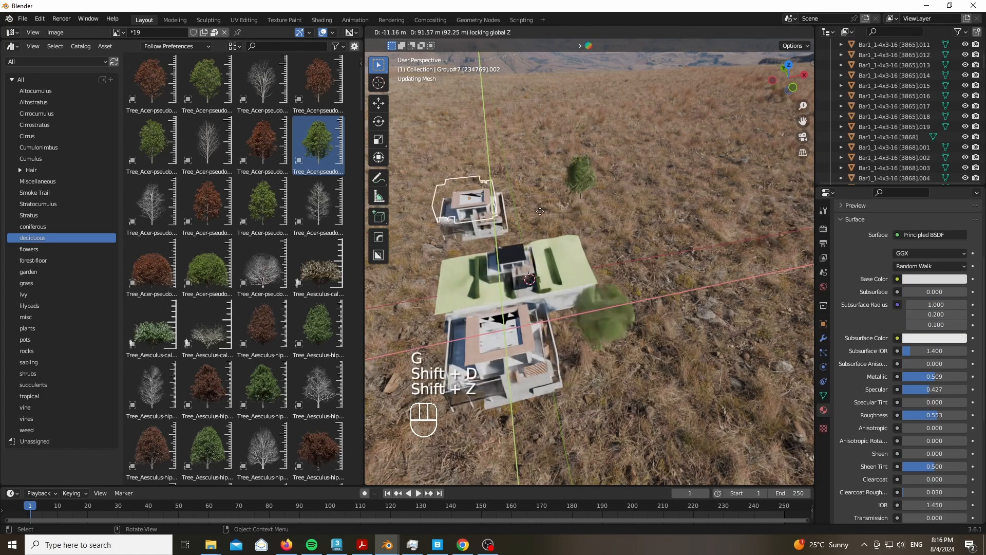
left_click(512, 196)
key("KP_0")
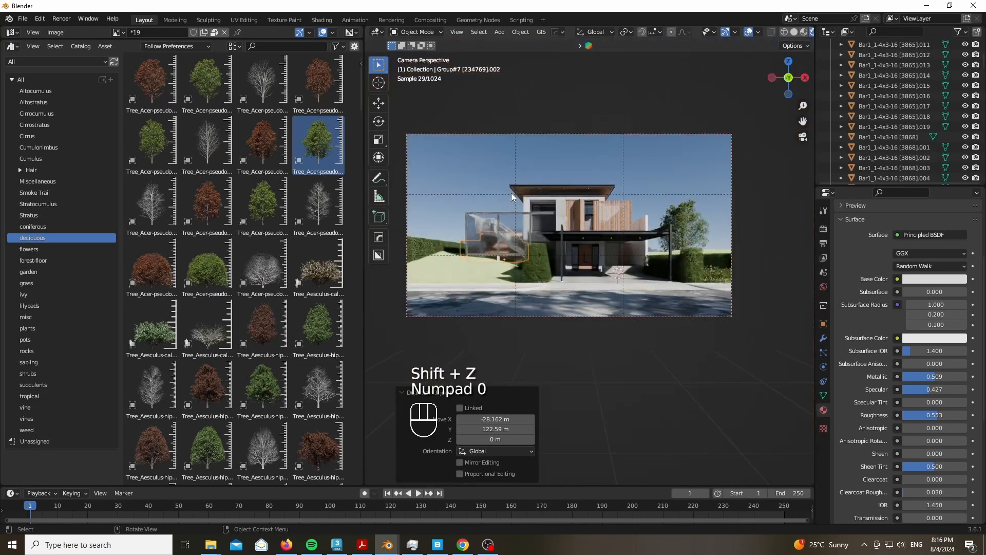
Step: Move the building copy about -25.09 m along X and rotate it 90° about Z
key("g")
key("x")
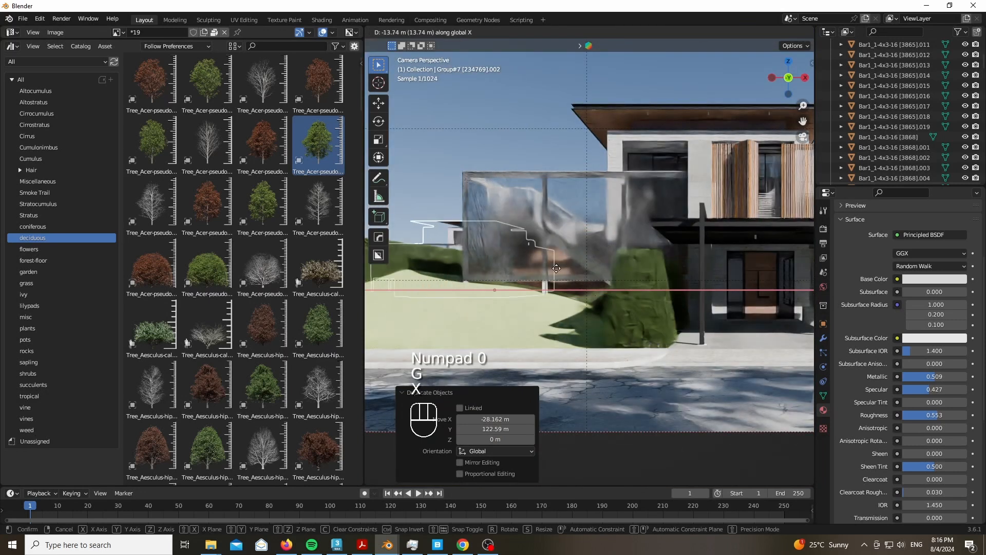
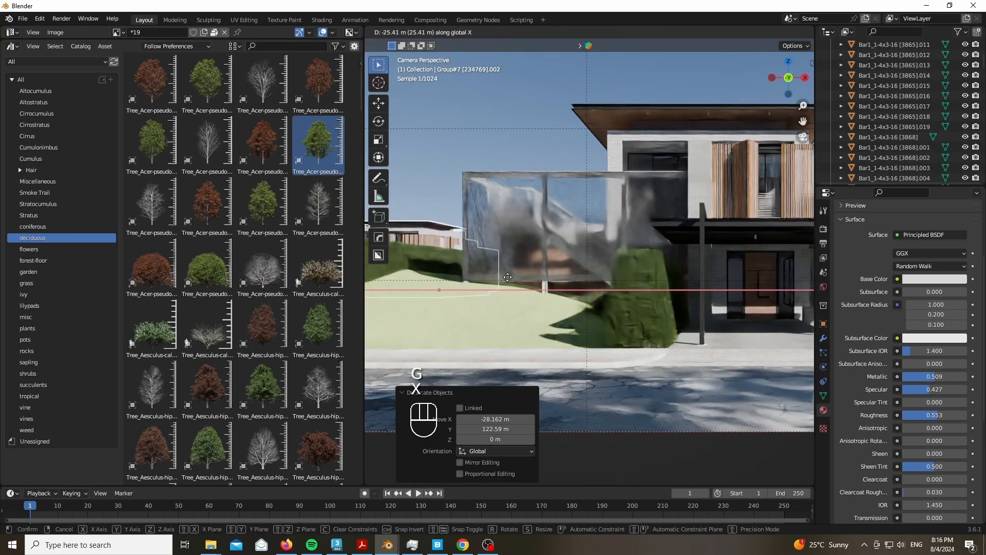
left_click(508, 277)
key("r")
key("z")
key("8")
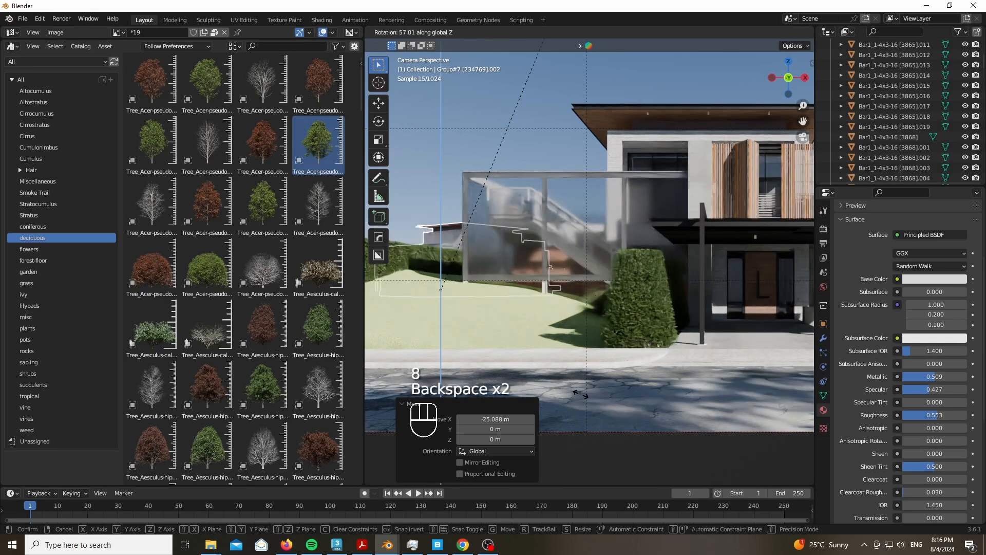
key("9")
key("0")
key("Return")
Step: Shift the building copy outward and upward so it sits above the lawn hedge at the edge of the camera frame
key("g")
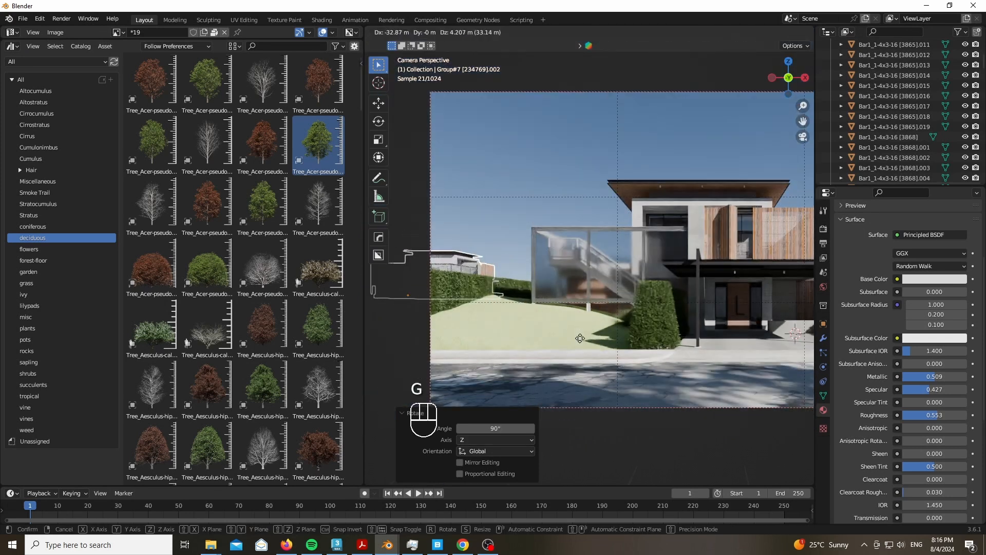
left_click(516, 218)
scroll(516, 218, "down", 2)
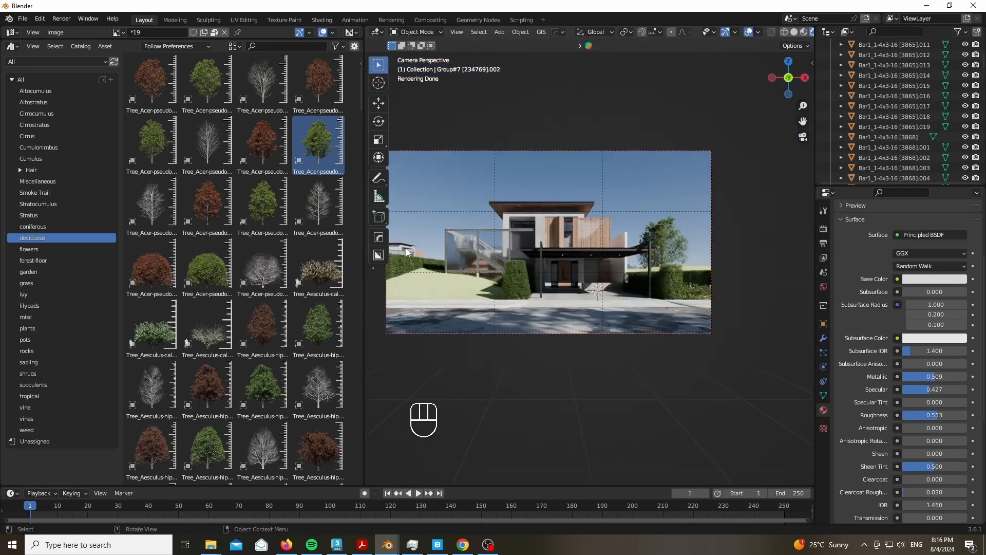
Step: Duplicate the background building along X to the opposite edge of the camera frame and rotate the copy 90° about Z
key("shift+d")
key("x")
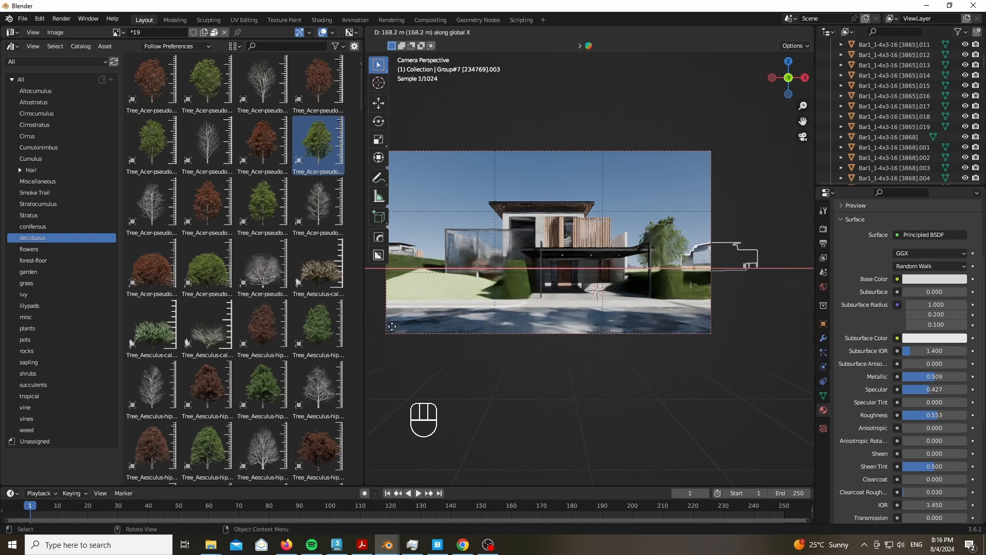
left_click(666, 177)
scroll(713, 266, "up", 5)
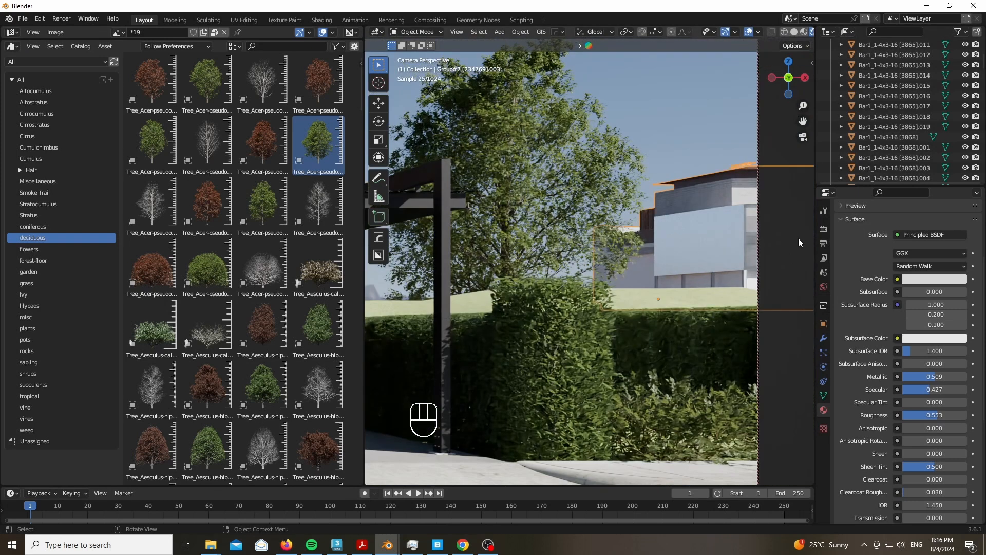
key("r")
key("z")
key("9")
key("0")
key("Return")
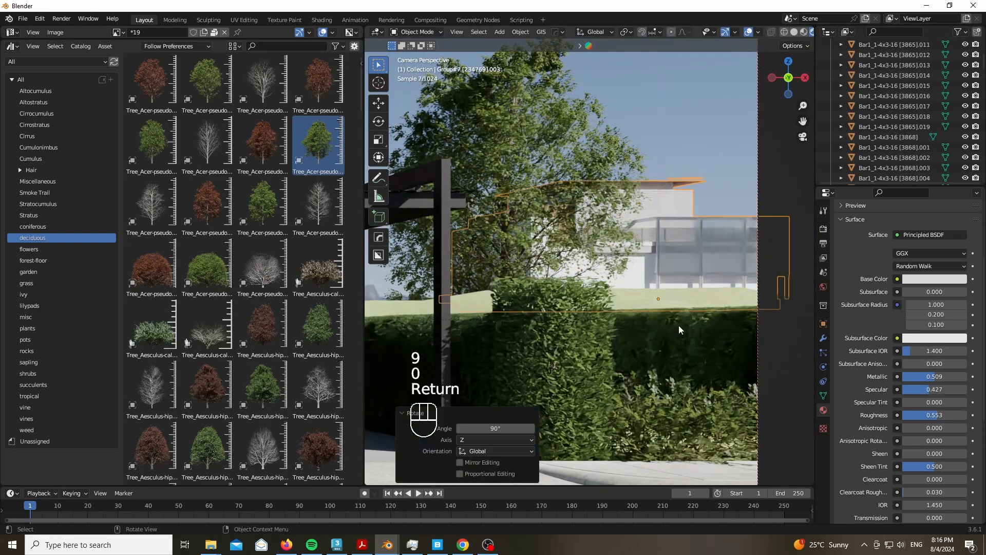
Step: Move the second background building about 8.71 m along X and raise it slightly above the hedge
key("g")
key("x")
left_click(748, 325)
key("g")
key("z")
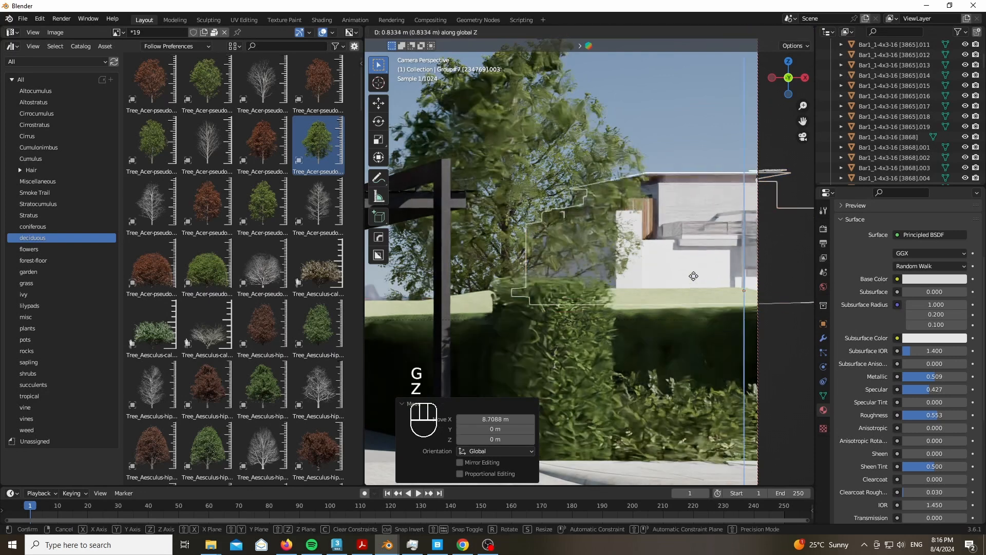
left_click(697, 273)
scroll(675, 155, "down", 5)
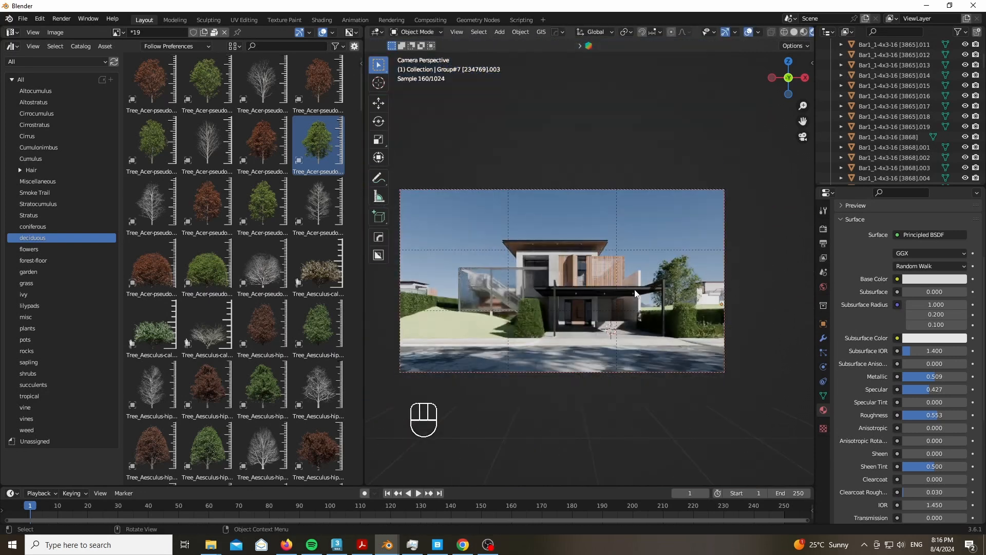
Step: Make a linked duplicate of the background tree and move it about -75.15 m along X and -1.84 m along Y
left_click_drag(361, 317, 21, 317)
left_click_drag(789, 77, 658, 131)
left_click(658, 131)
key("alt+d")
key("shift+z")
left_click(480, 235)
Step: Scale the duplicated tree up slightly and rotate it about -50.7° around Z
key("s")
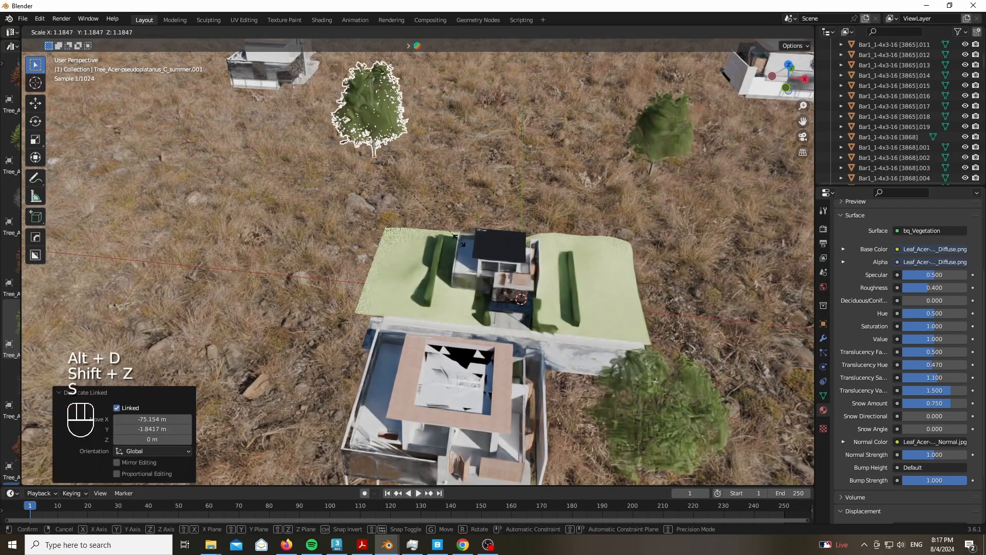
left_click(501, 251)
key("r")
key("z")
left_click(396, 291)
Step: Reposition the duplicated tree in the camera view so it stands behind the lawn hedge beside the glass staircase
key("KP_0")
key("g")
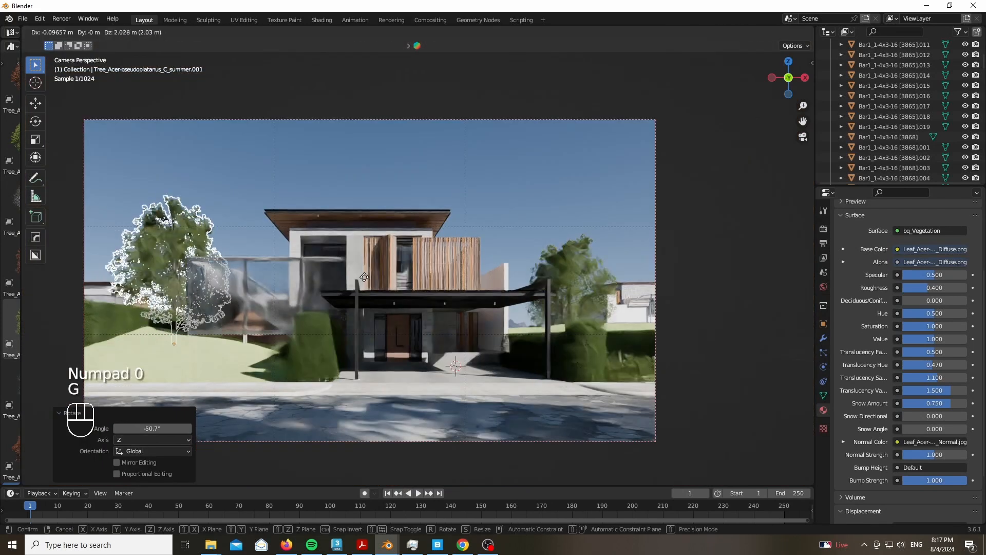
left_click(365, 290)
left_click(279, 257)
Step: Set the camera's vertical lens shift (Shift Y) to 0.1
left_click(529, 121)
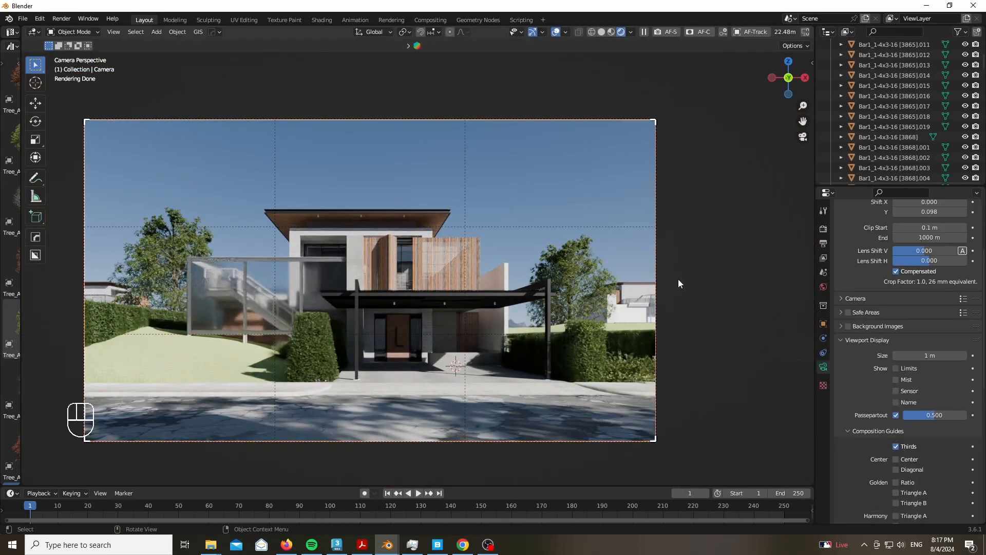
scroll(933, 280, "up", 2)
type("1")
key("Return")
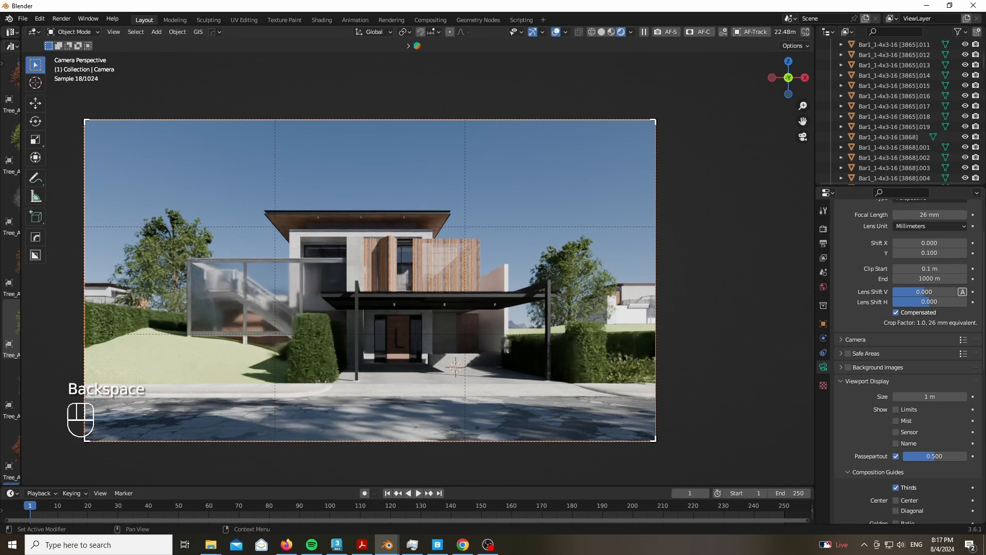
scroll(561, 338, "down", 1)
scroll(288, 357, "up", 1)
Step: Disconnect the Mix Shader from the world's surface and assign an Add Shader in its place
left_click(823, 287)
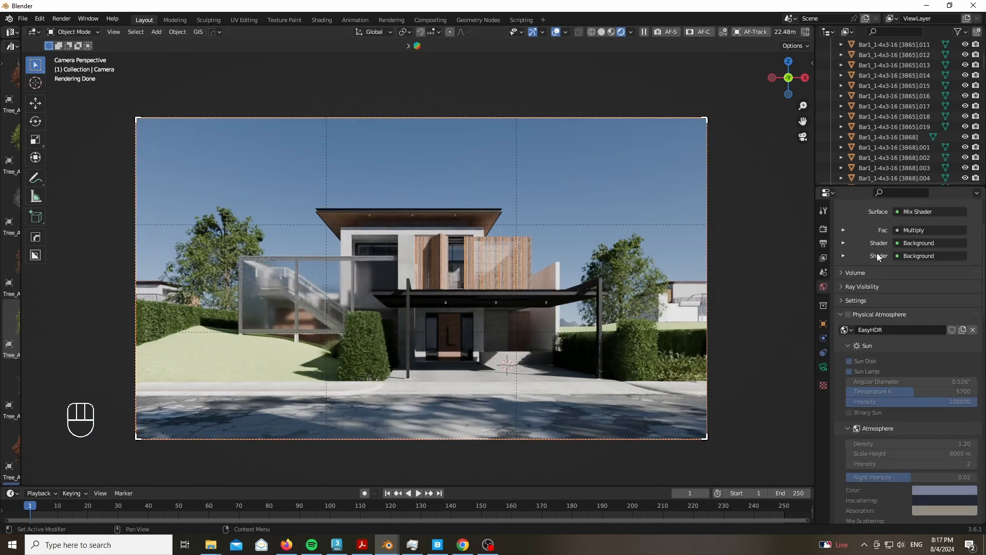
scroll(879, 258, "up", 3)
left_click(911, 273)
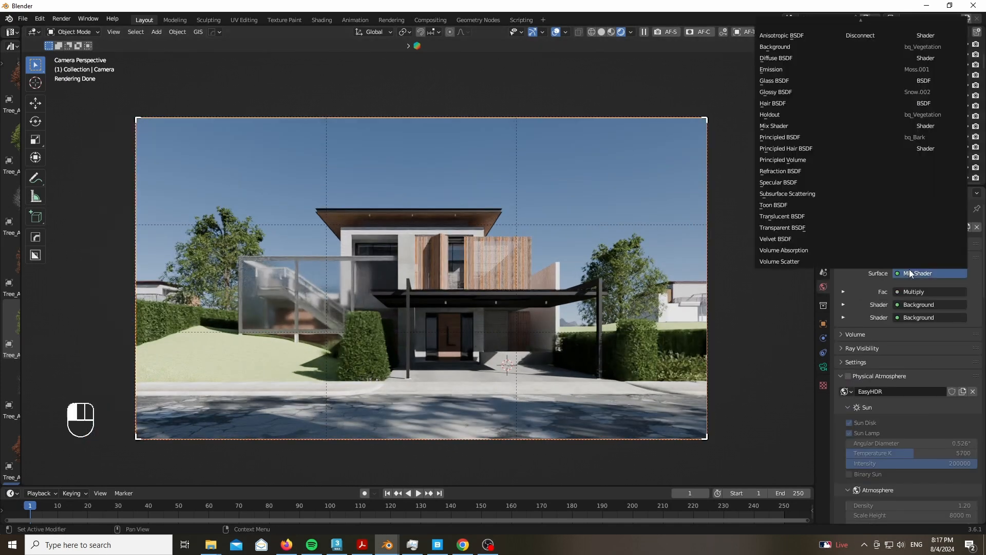
left_click(864, 38)
left_click(923, 274)
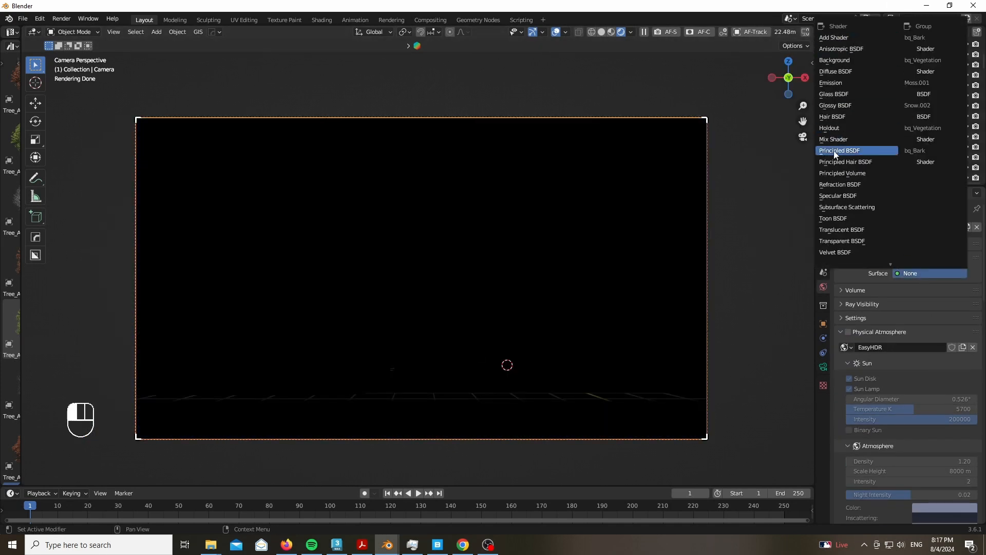
left_click(847, 38)
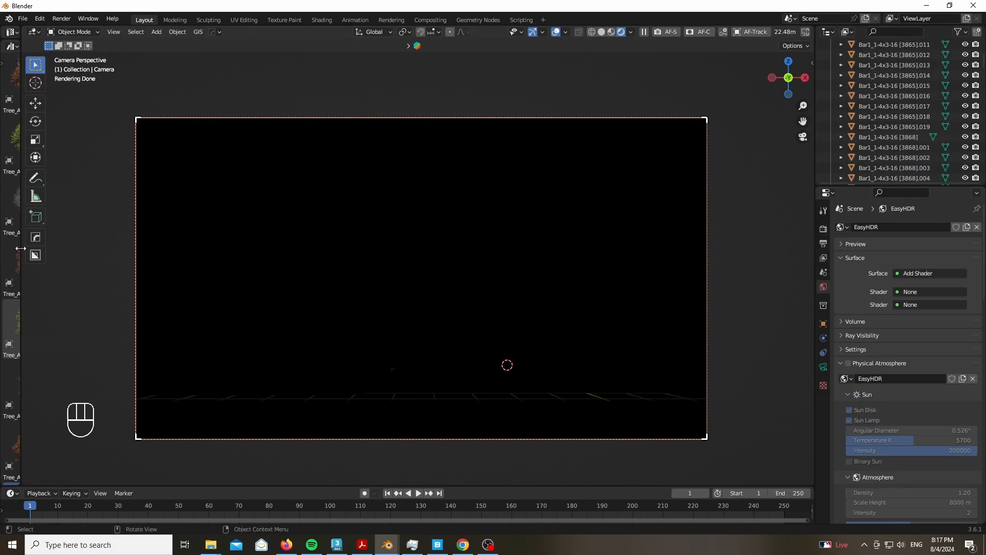
Step: Show the EasyHDR world nodes in an enlarged Shader Editor beside the viewport and delete the Add Shader node
left_click_drag(20, 248, 328, 248)
left_click(12, 48)
left_click(77, 146)
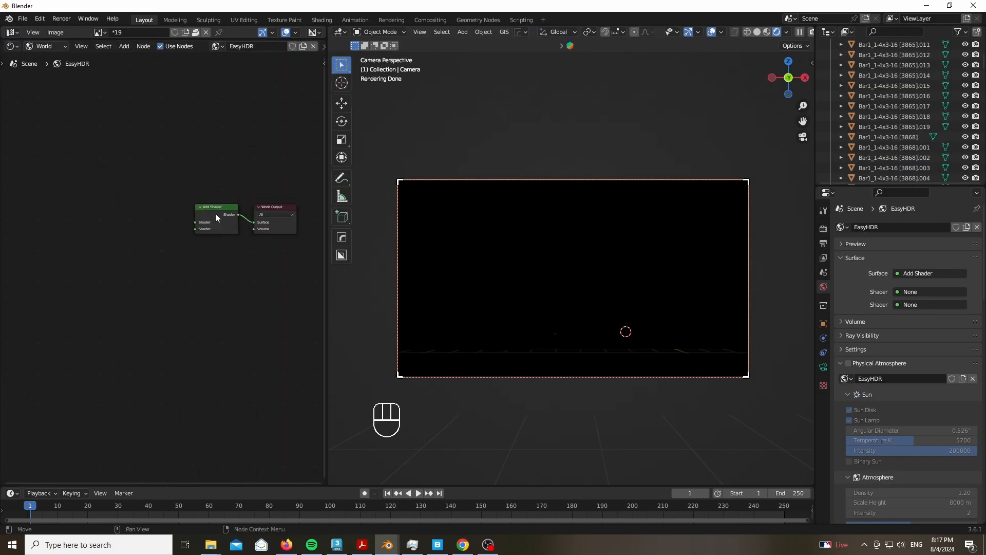
key("x")
Step: Add a Background node to the world node tree and connect it to the World Output surface
key("shift+a")
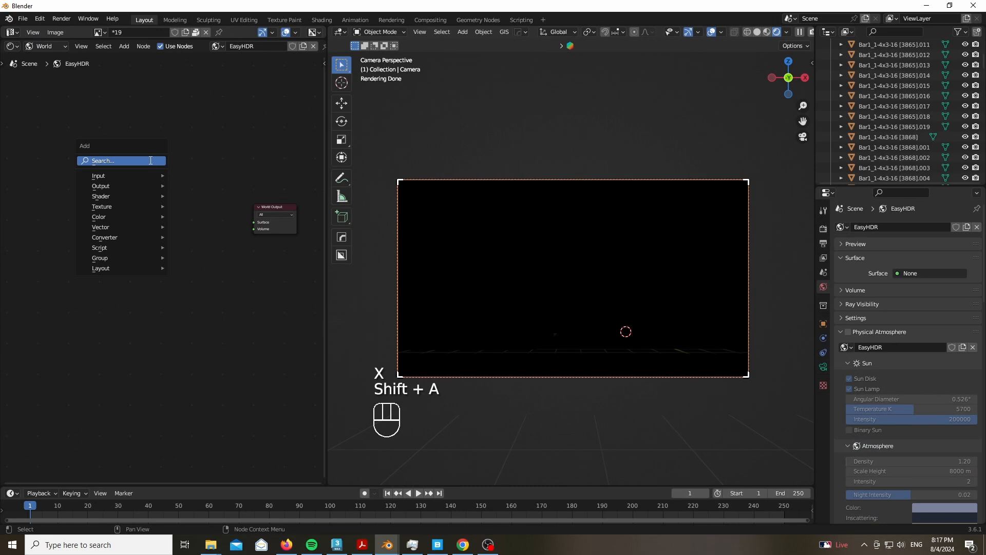
left_click(151, 160)
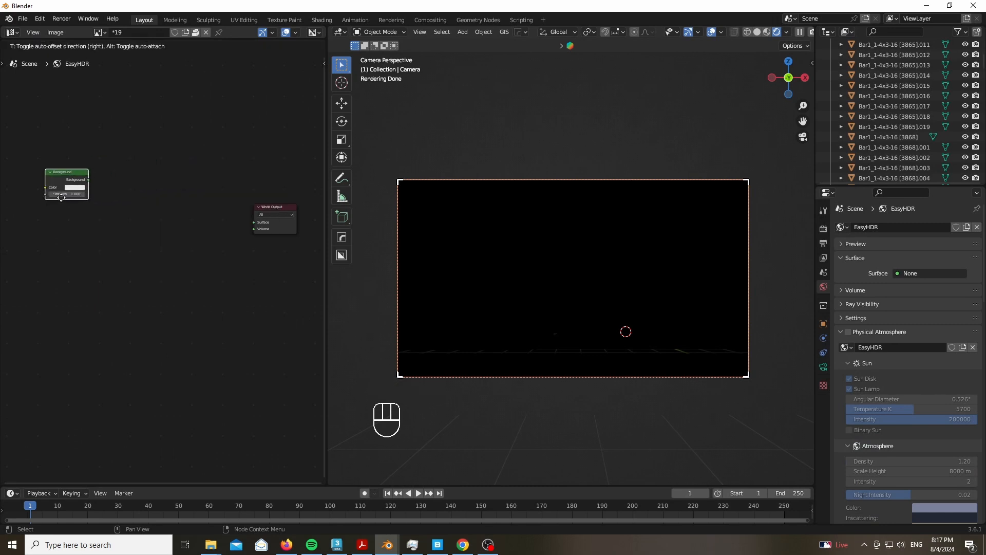
left_click(61, 216, "ctrl+shift")
scroll(124, 154, "up", 2)
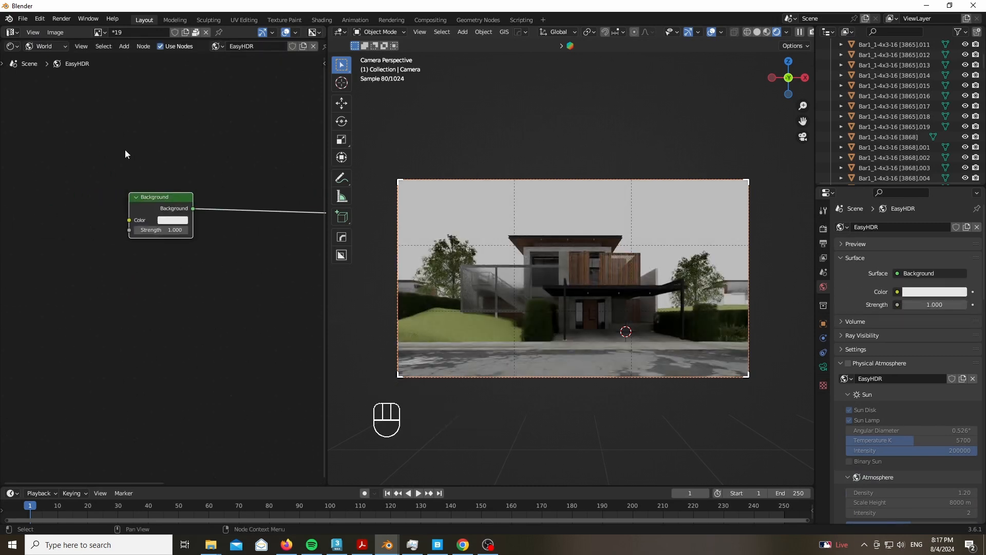
Step: Add a Nishita Sky Texture node and connect its color output directly to the World Output
middle_click_drag(107, 174, 204, 155)
key("shift+a")
left_click(142, 134)
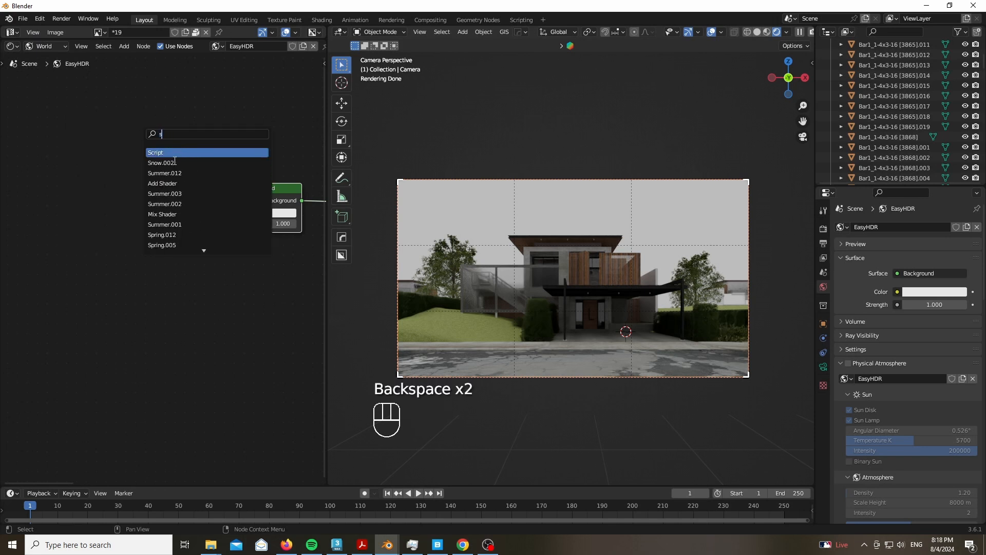
left_click(172, 152)
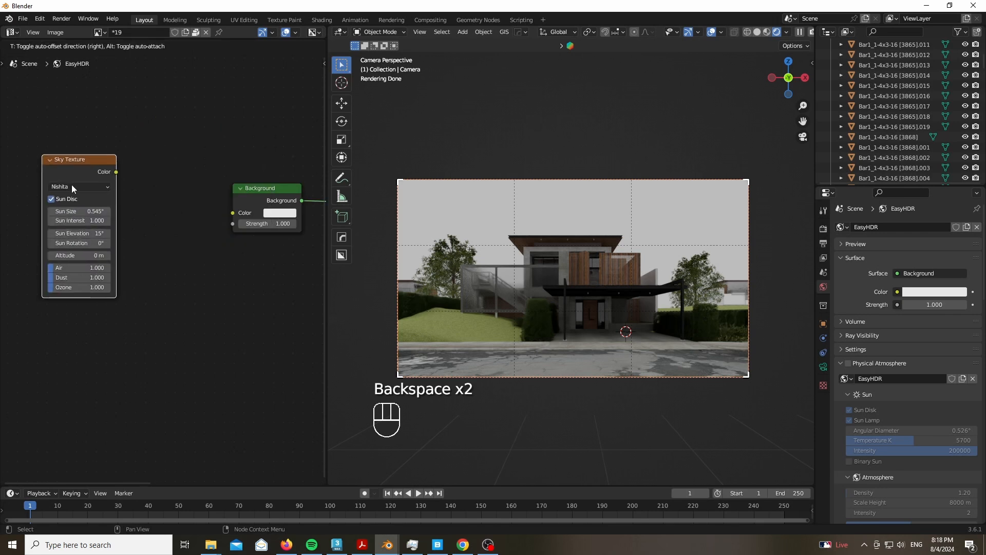
left_click(90, 166, "ctrl+shift")
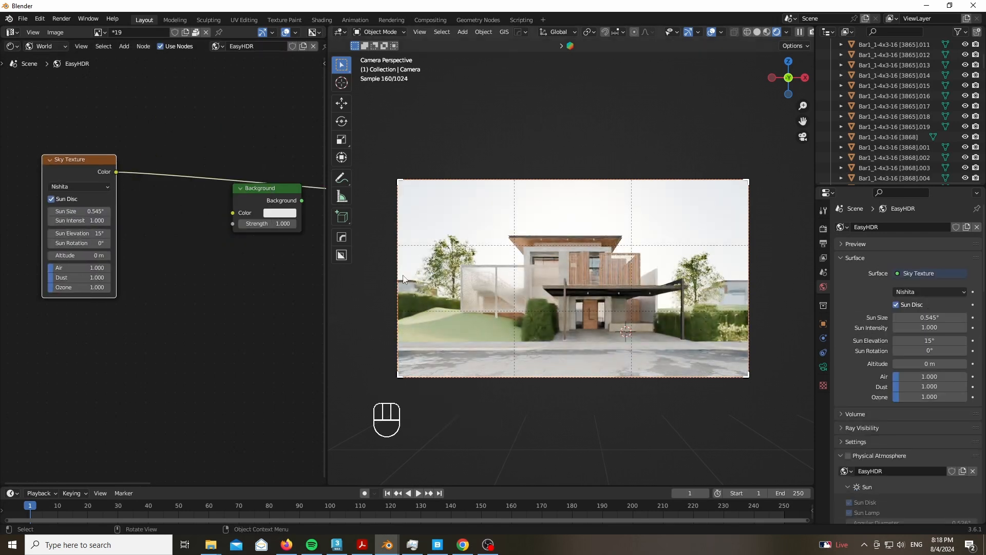
Step: Set the Ozone of the Sky Texture to 4
scroll(403, 279, "up", 1)
scroll(404, 278, "up", 1)
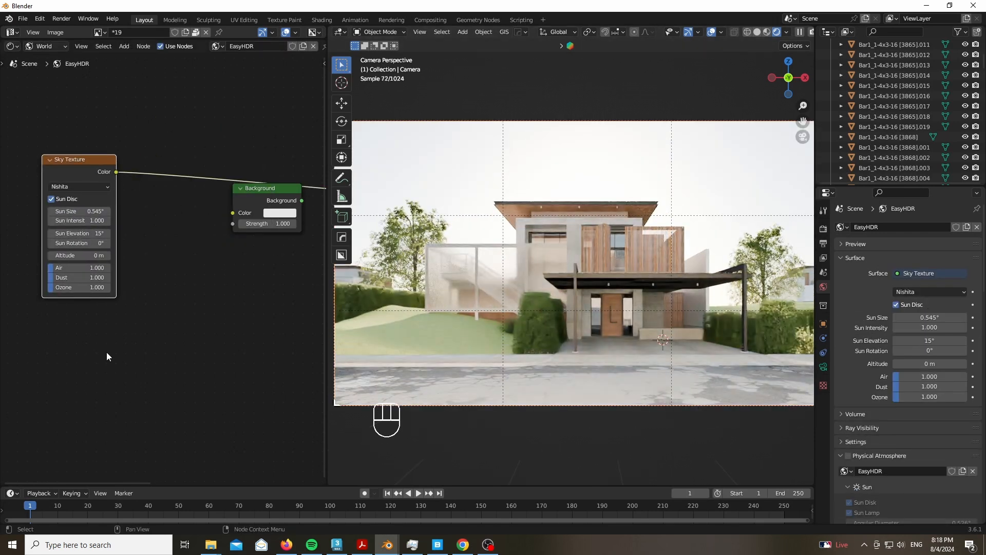
scroll(140, 322, "up", 2)
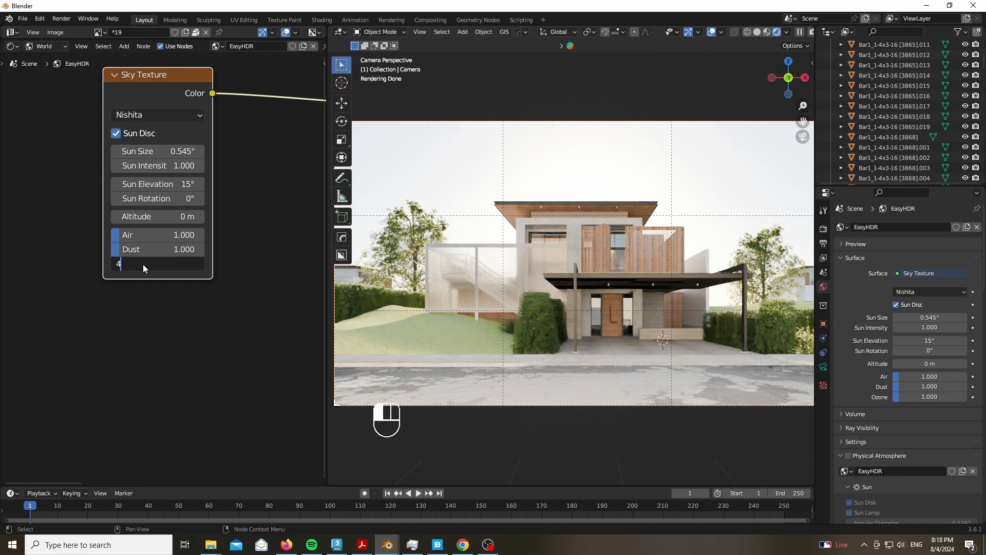
Step: Set the Sky Texture's ozone to 4, sun elevation to 34.3°, sun rotation to 137° and altitude to 4000 m
key("Return")
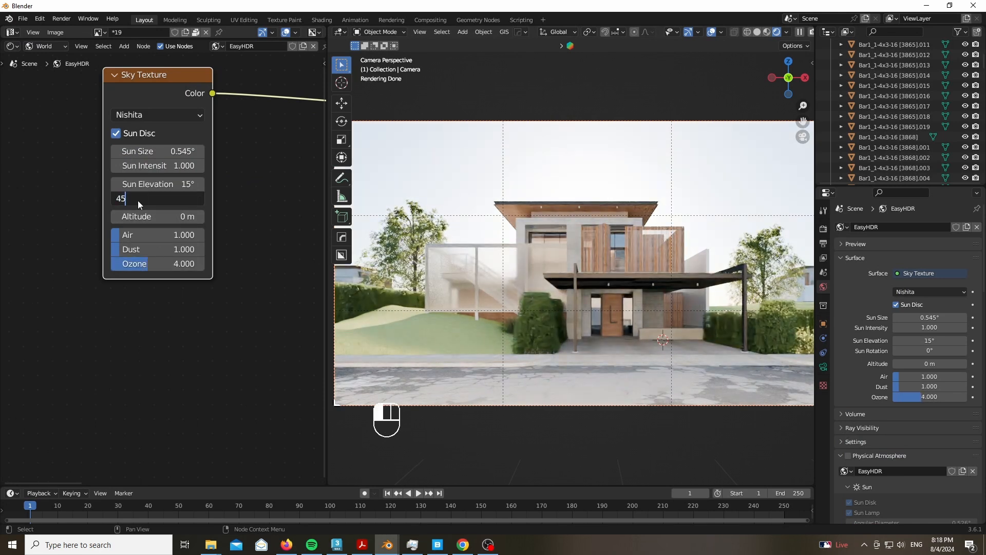
left_click(139, 204)
type("45")
key("Return")
left_click_drag(134, 200, 221, 198)
mouse_move(144, 200)
left_mouse_down()
mouse_move(211, 184)
mouse_move(145, 187)
mouse_move(146, 198)
left_mouse_up()
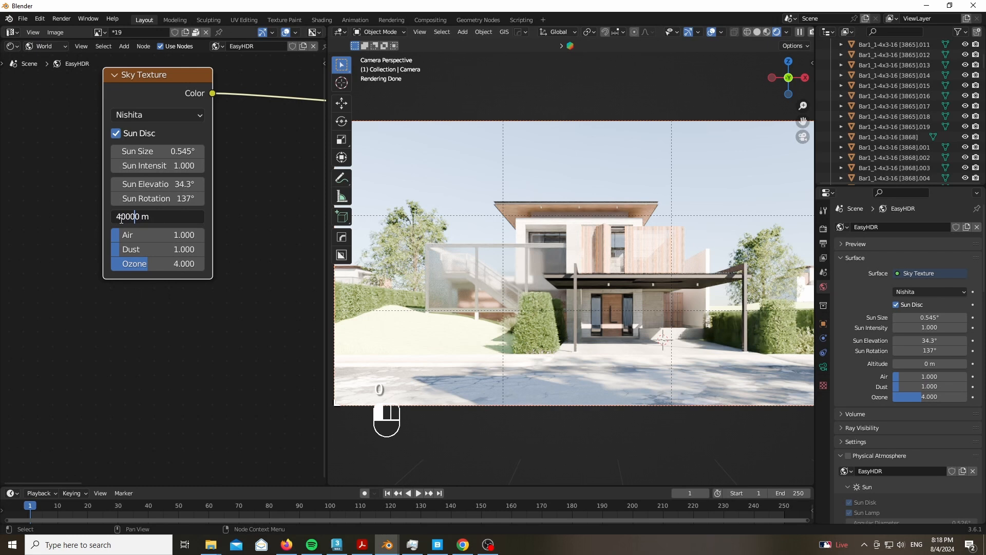
key("Return")
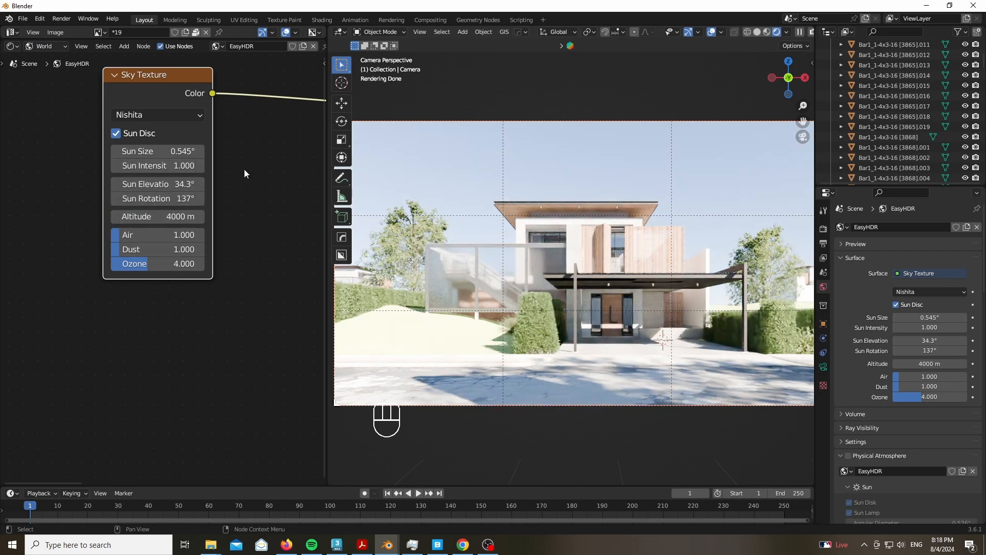
Step: Route the Sky Texture color through the Background node to the world output and set the background strength to 0.2
scroll(245, 171, "down", 2)
middle_click_drag(248, 177, 105, 192)
scroll(239, 209, "up", 2)
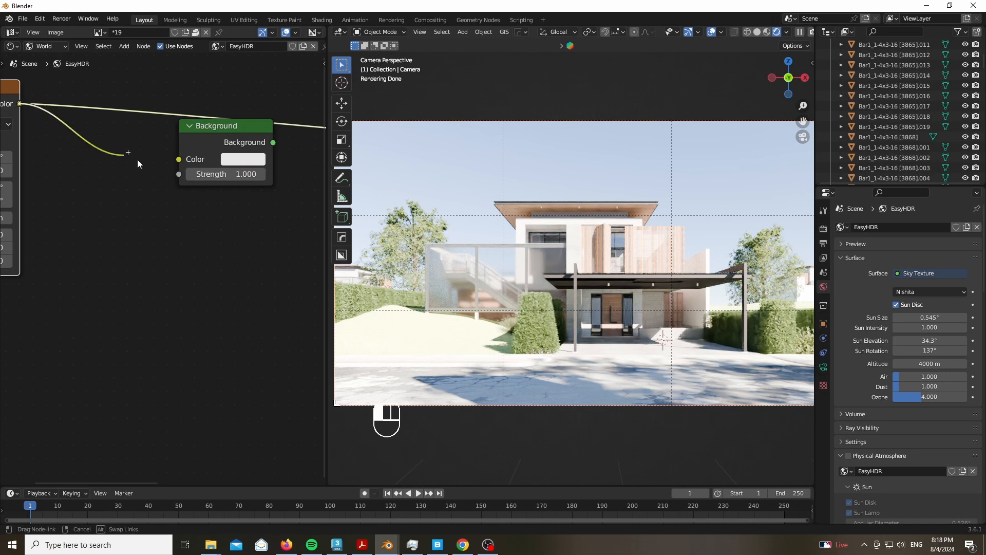
left_click(206, 131, "ctrl+shift")
scroll(253, 90, "up", 3)
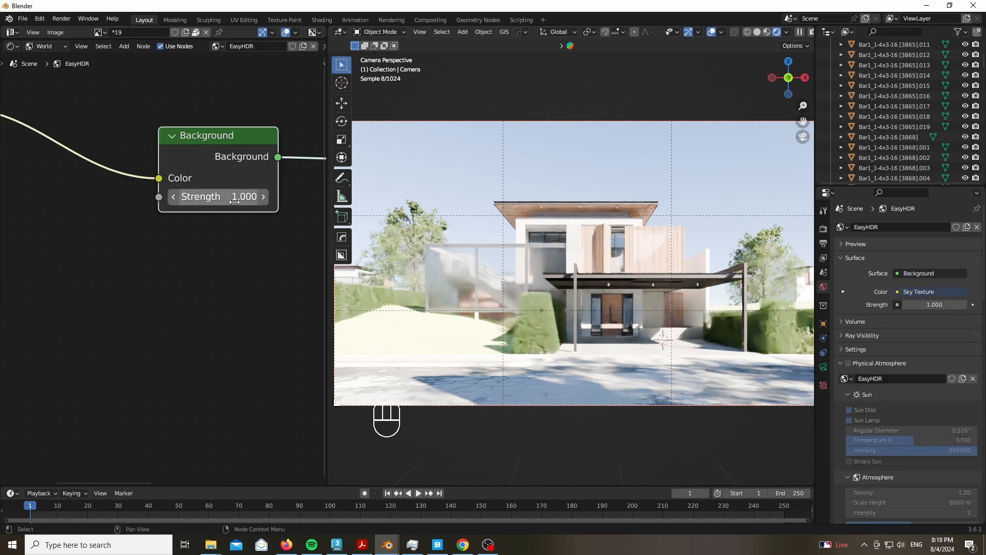
left_click_drag(232, 198, 193, 198, "shift")
left_click(235, 202)
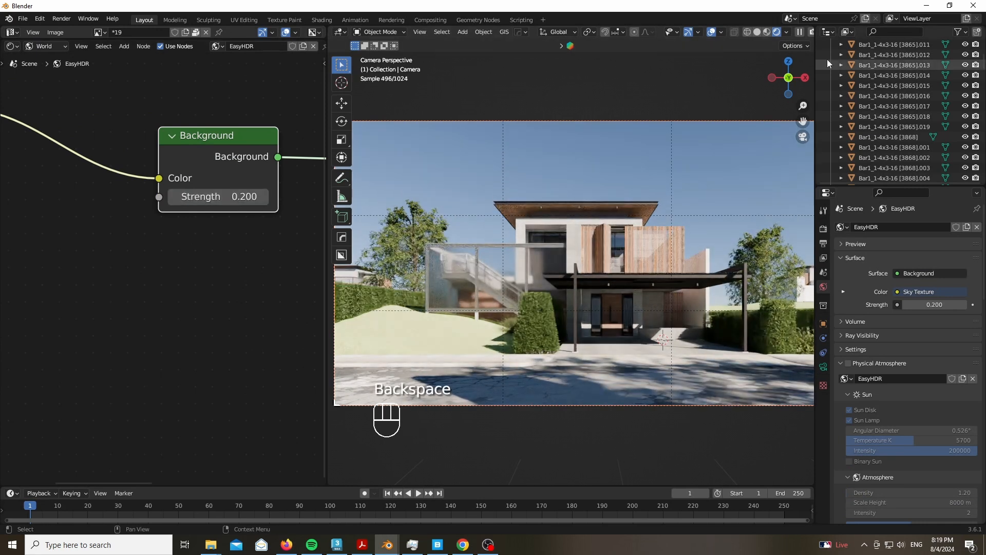
Step: Move the house across the street about −7.3 m along X, plus about 0.35 m in X and 0.28 m in Y from above
middle_click_drag(617, 98, 587, 150)
scroll(587, 154, "down", 3)
left_click(632, 277)
key("g")
key("x")
left_click(658, 288)
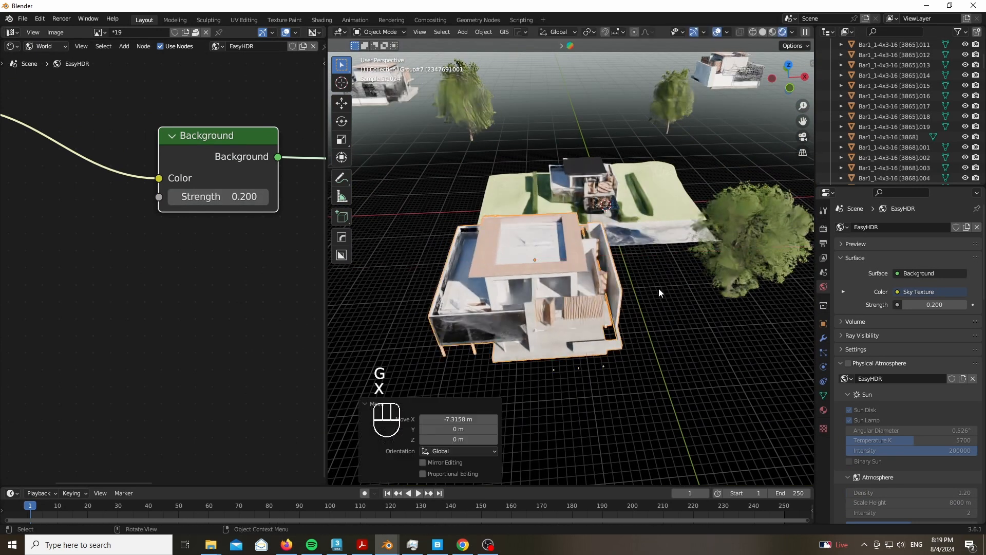
key("KP_7")
key("g")
left_click(618, 286)
Step: Reposition the large tree beside the house across the street in the top view
scroll(205, 270, "down", 7)
middle_click_drag(205, 269, 304, 225)
scroll(304, 225, "up", 4)
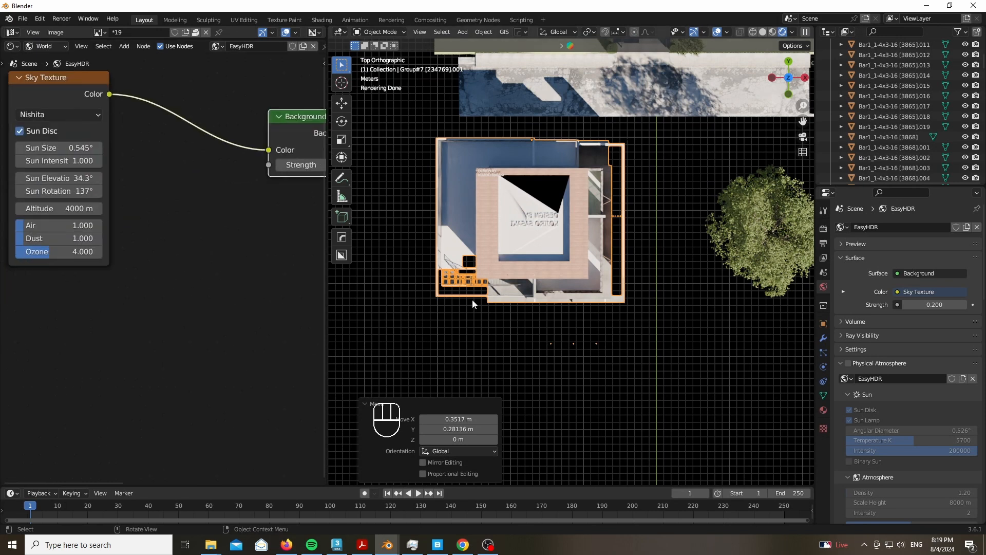
scroll(473, 304, "down", 2)
left_click(679, 253)
key("g")
left_click(659, 173)
Step: Set the sun elevation to 43.3° and move the large tree about −3.1 m in X and −7.1 m in Y
left_click_drag(72, 192, 73, 191)
left_click_drag(72, 179, 86, 179)
key("g")
left_click(628, 153)
key("KP_0")
scroll(611, 190, "down", 3)
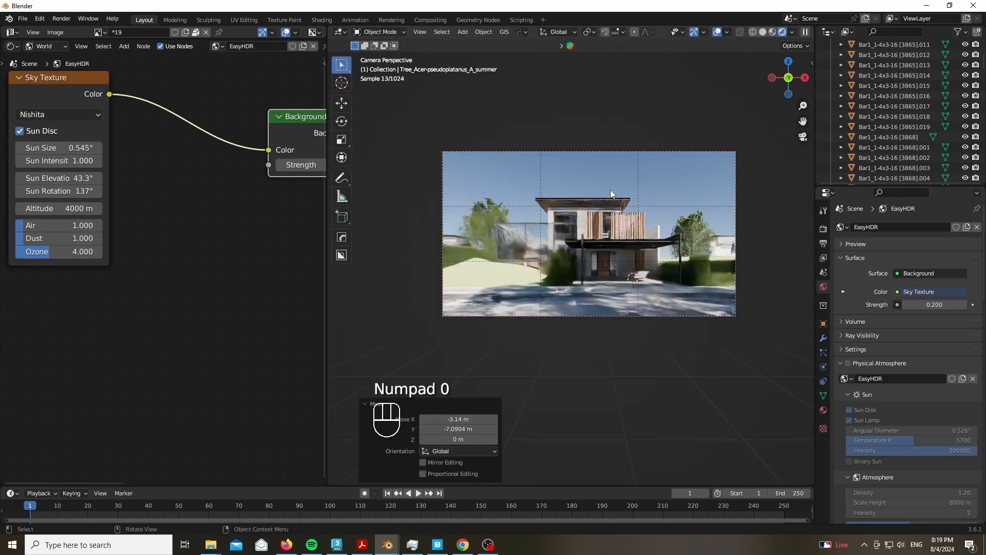
Step: Move the house across the street on the ground plane about 0.25 m in X and 1.74 m in Y
middle_click_drag(610, 190, 646, 196)
scroll(645, 196, "down", 3)
left_click(433, 349)
key("g")
key("shift+z")
left_click(560, 265)
key("KP_0")
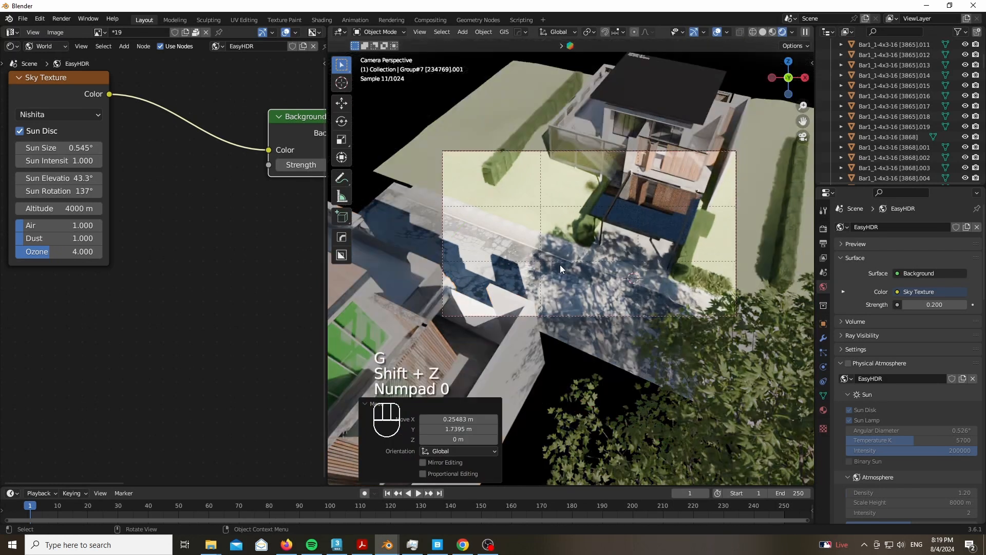
Step: Move the house across the street about −1.7 m along Y and check the camera view
key("g")
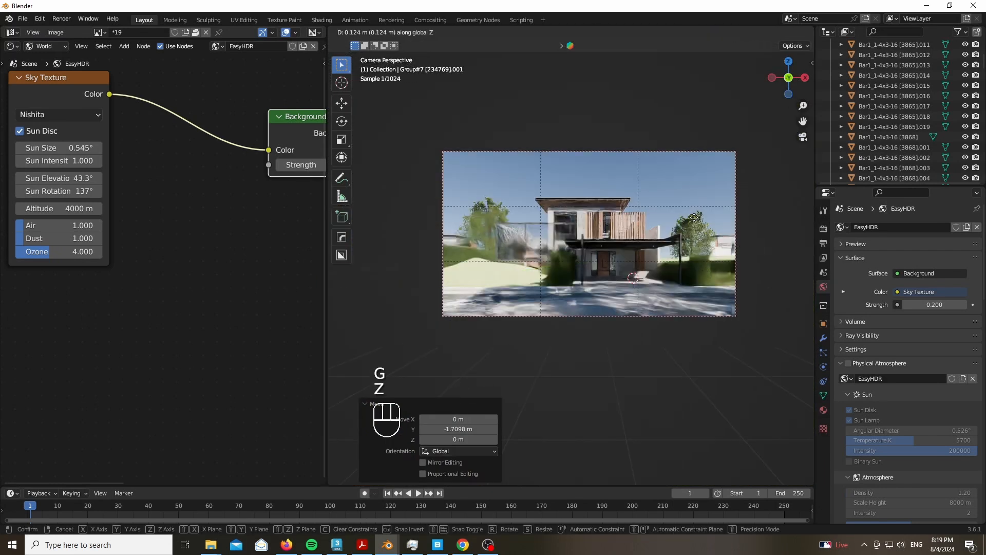
right_click(690, 398)
middle_click_drag(600, 230, 589, 303)
scroll(588, 304, "down", 2)
key("KP_0")
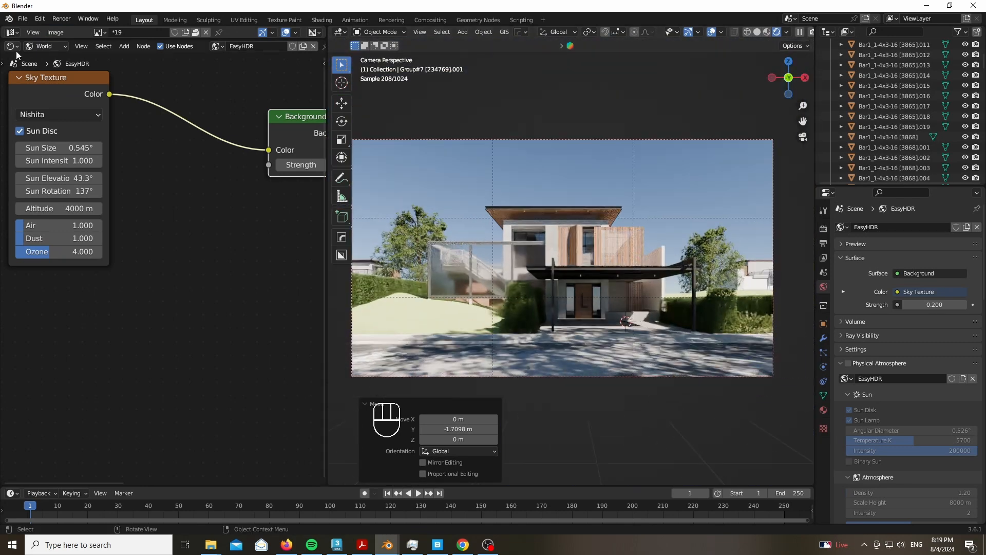
Step: Replace the node editor with the Asset Browser and add the Tree_Acer-pseudoplatanus_T_summer asset to the scene behind the house
left_click(11, 46)
left_click(324, 111)
left_click_drag(788, 77, 791, 118)
scroll(653, 231, "down", 3)
middle_click_drag(668, 231, 517, 257, "shift")
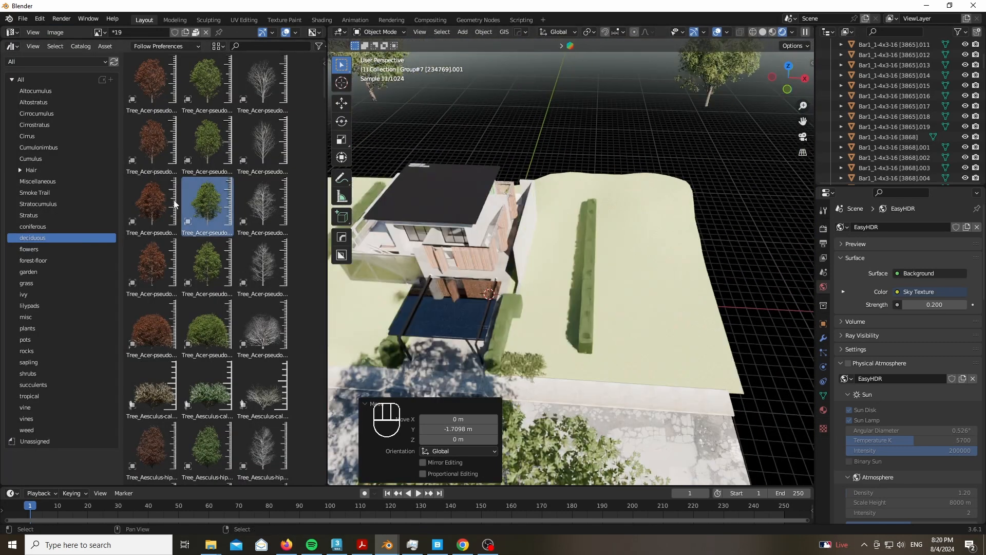
left_click_drag(207, 326, 729, 142)
left_click_drag(738, 199, 739, 200)
key("KP_0")
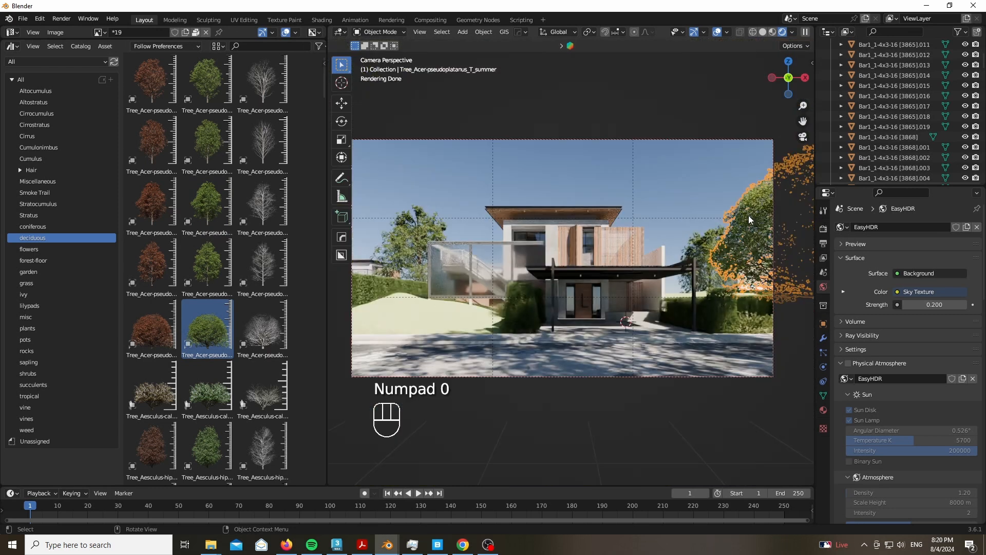
Step: Move the new tree on the ground plane about −1.4 m in X and 61.9 m in Y, and hide the viewport overlays
key("g")
key("shift+z")
left_click(553, 261)
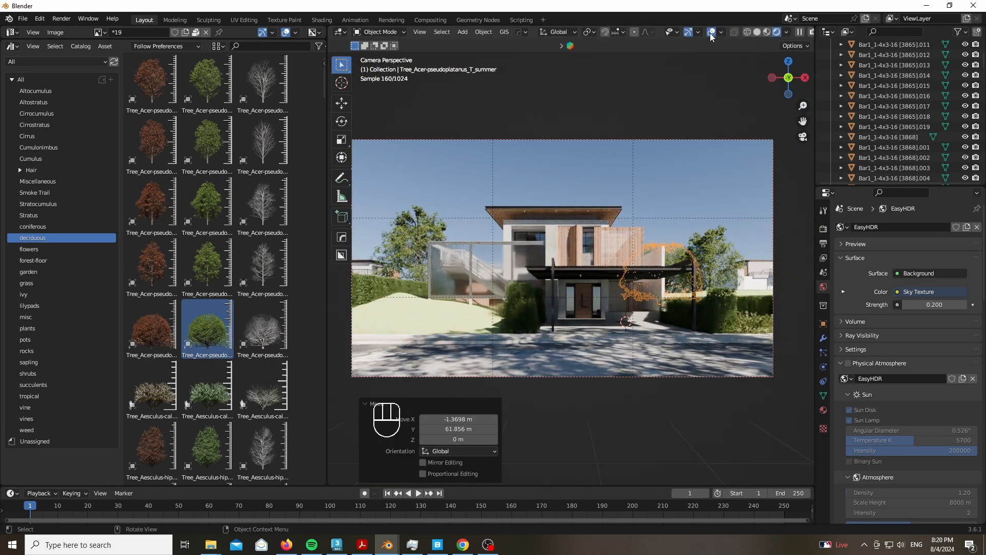
left_click(716, 32)
Step: Add the Tree_Acer-pseudoplatanus_D_summer asset and shift it about −0.36 m in X and 0.71 m in Z from the camera view
left_click_drag(789, 77, 791, 116)
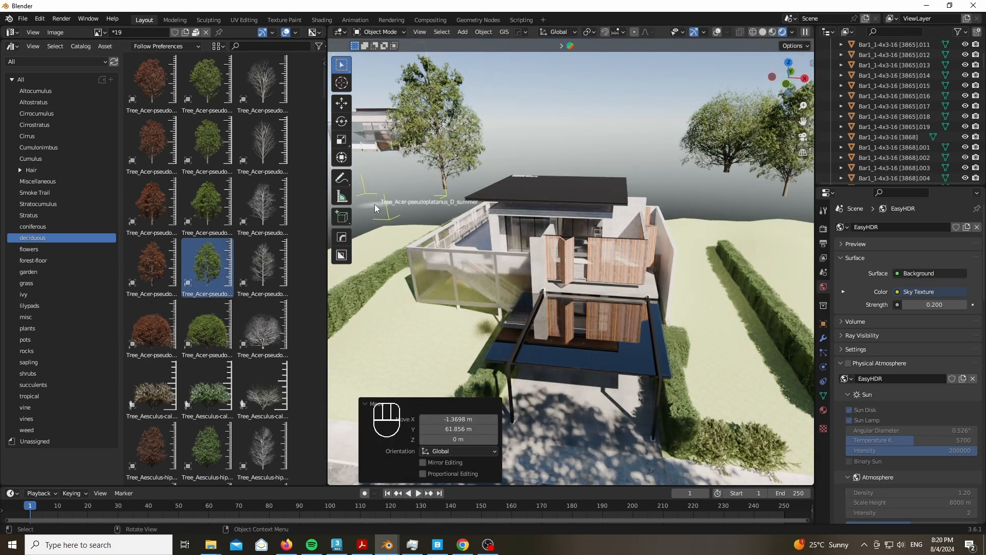
left_click_drag(365, 202, 557, 190)
key("KP_0")
key("g")
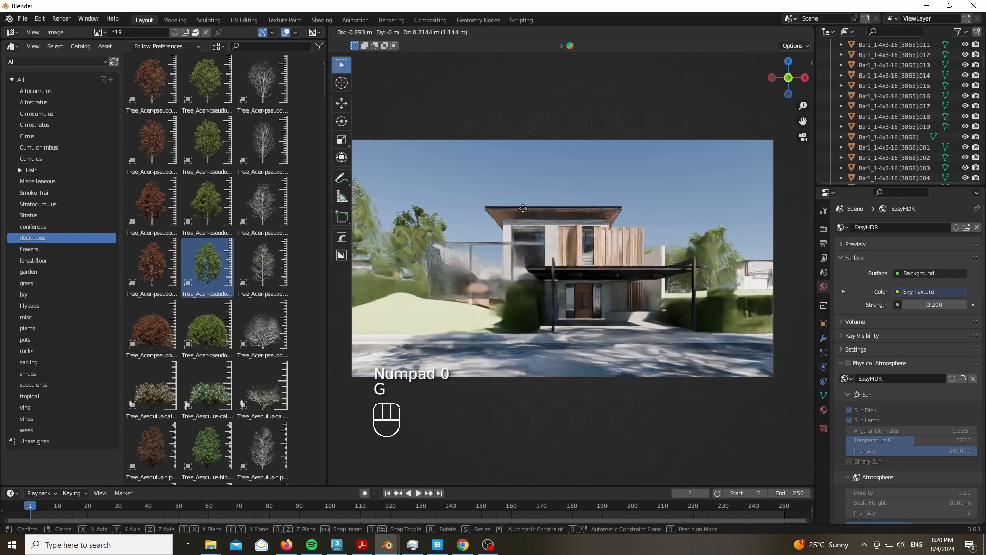
left_click(526, 209)
Step: Make a linked duplicate of the tree about 8.4 m in X and 50.9 m in Y away, then shift it −20.2 m in X and −2.5 m in Z
key("KP_0")
key("alt+d")
key("shift+z")
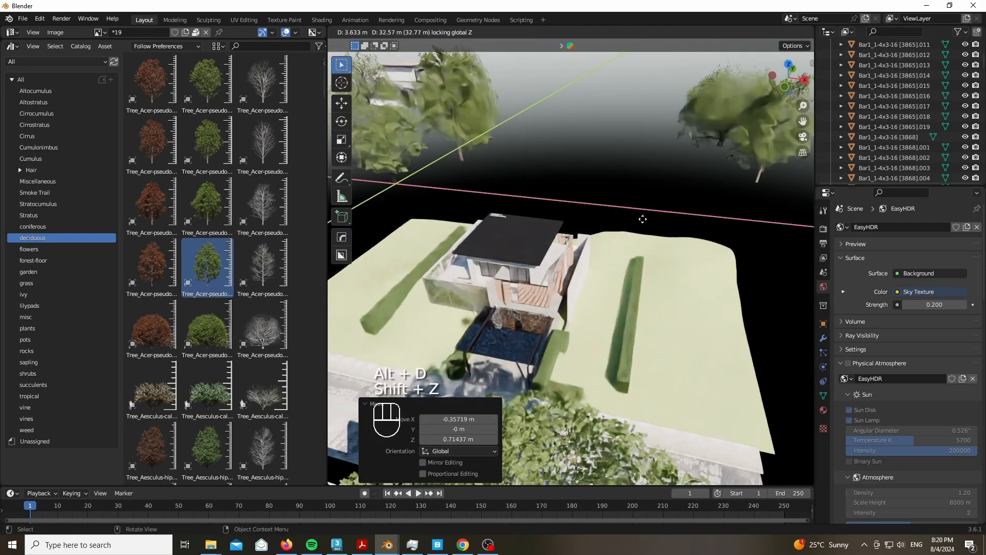
key("KP_0")
key("g")
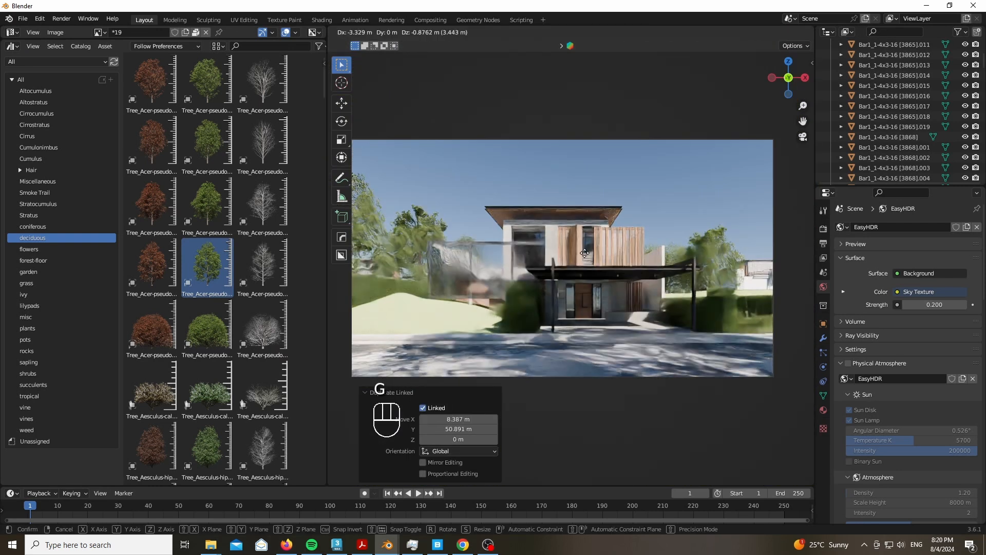
left_click(537, 262)
Step: Make another linked duplicate of the tree about 109 m away in X and −2.8 m in Z, and widen the 3D viewport
key("alt+d")
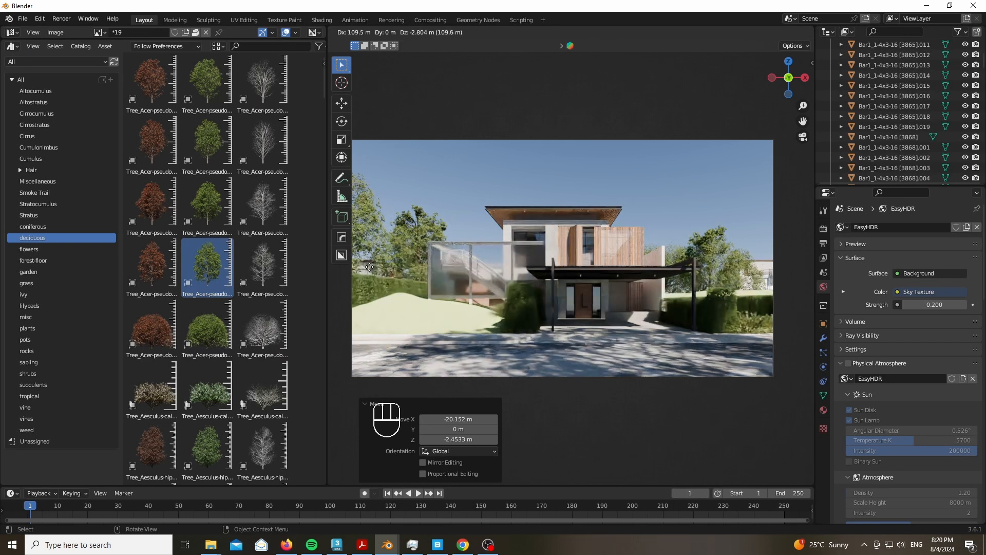
left_click(365, 301)
left_click_drag(328, 303, 242, 308)
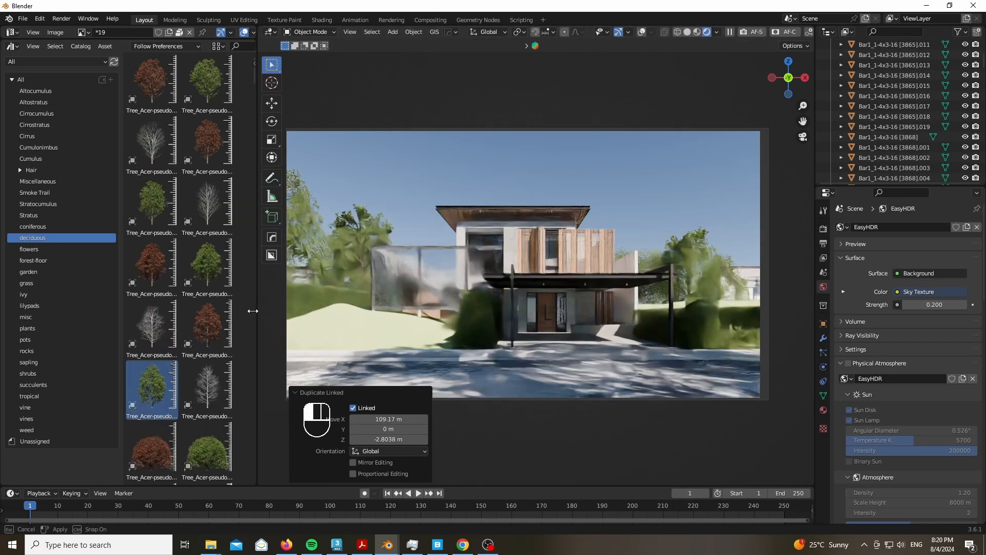
Step: Add a green Carpinus-betulus tree and move it on the ground plane about −8.7 m in X and 25.1 m in Y
scroll(162, 312, "down", 10)
scroll(150, 266, "down", 10)
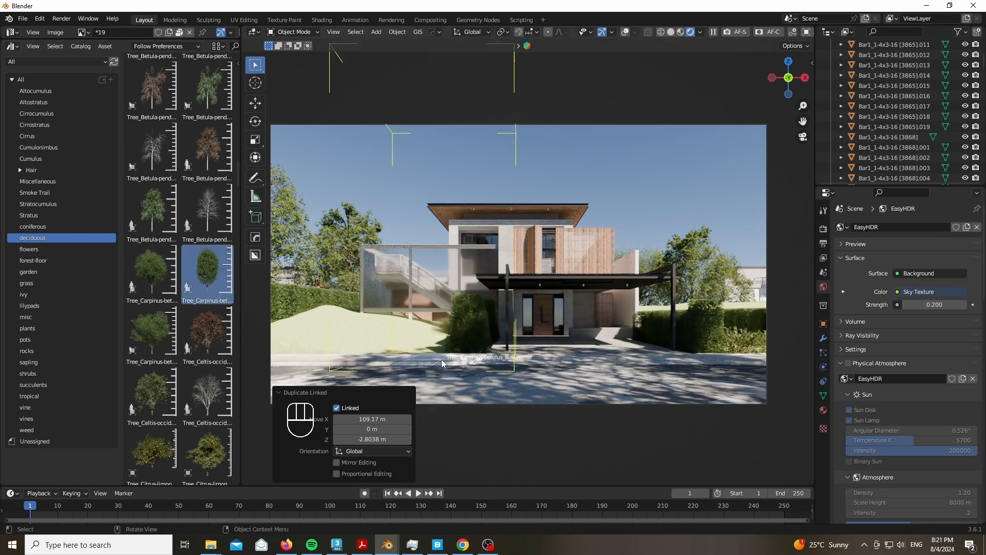
left_click_drag(442, 359, 441, 359)
key("g")
key("shift+z")
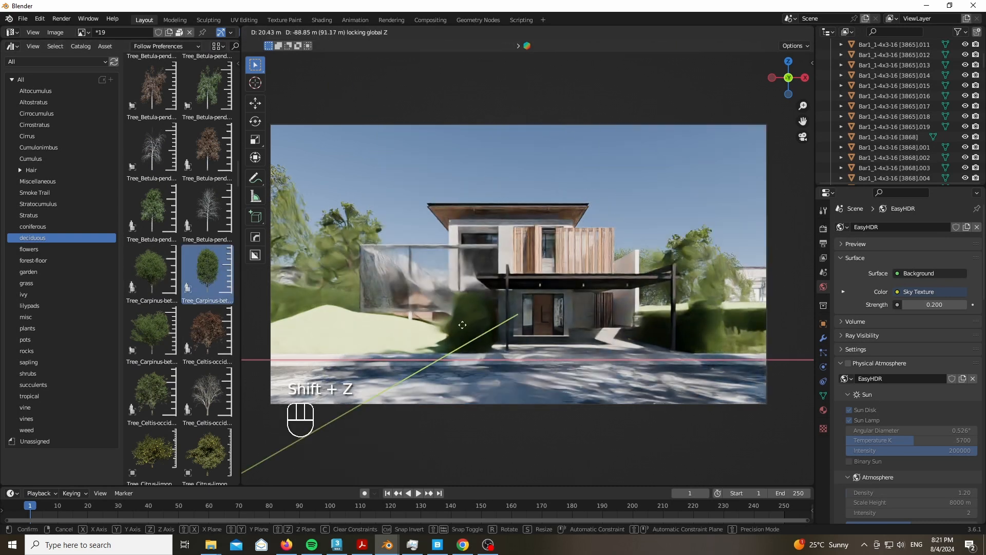
left_click(452, 349)
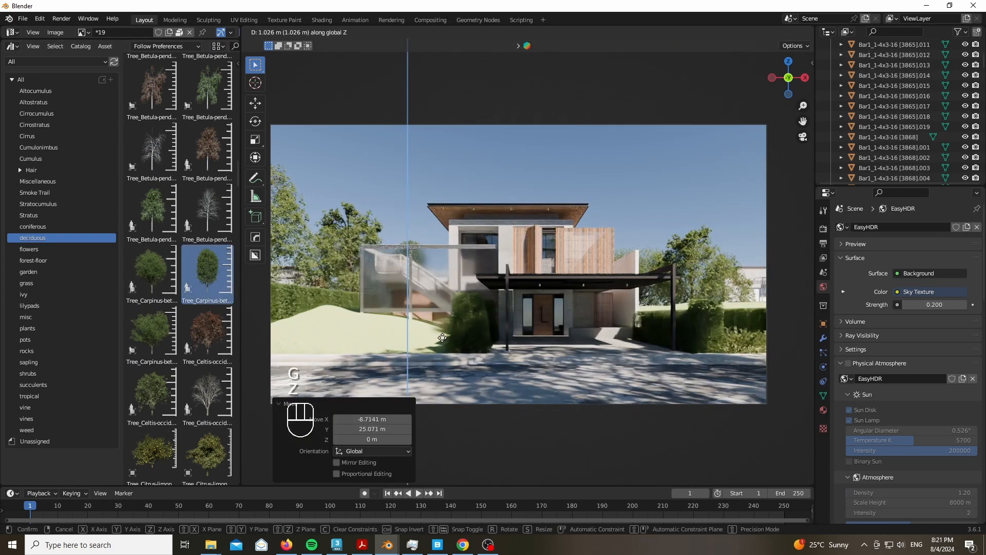
Step: Shift the Carpinus tree behind the house about 3.2 m in X and 1.3 m up in Z
key("g")
left_click(431, 240)
scroll(442, 239, "up", 3)
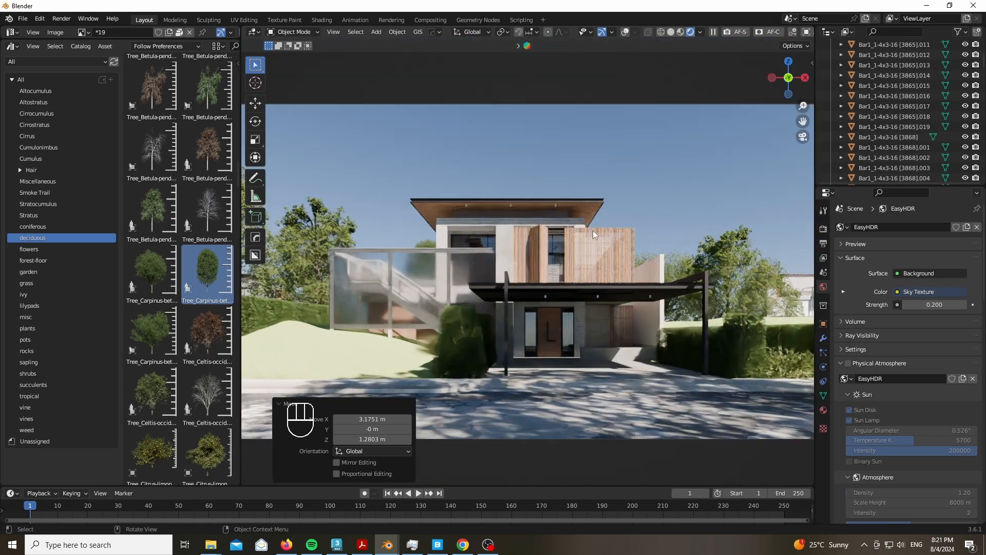
Step: Add a green Acer-pseudoplatanus tree in the background behind the house and scale it by 1.858
middle_click_drag(593, 230, 570, 267)
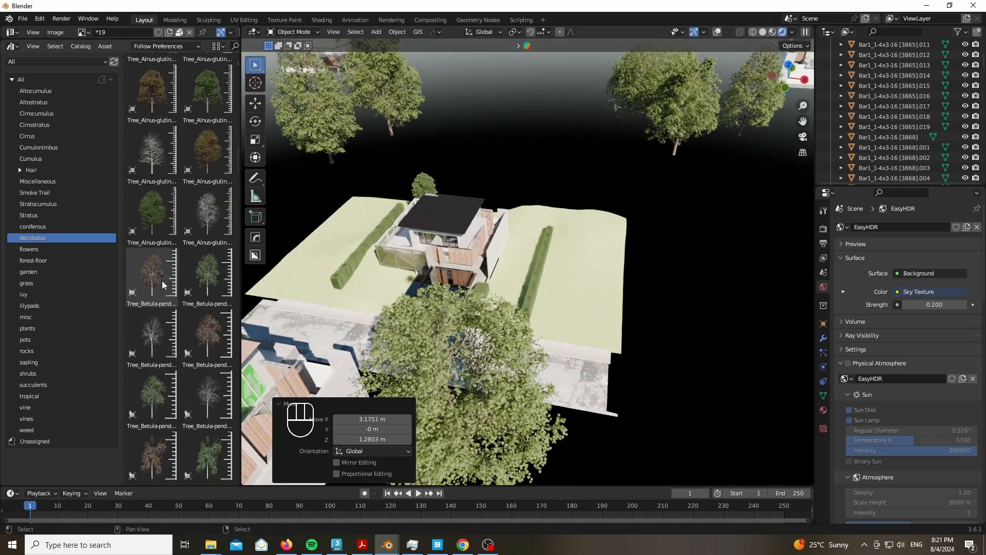
right_click(163, 279)
left_click(162, 282)
left_click_drag(152, 264, 565, 74)
key("KP_0")
Step: Move the new tree about 37 m in X and −1 m in Z, then link-duplicate it about −91 m in X and −4.8 m in Z
key("g")
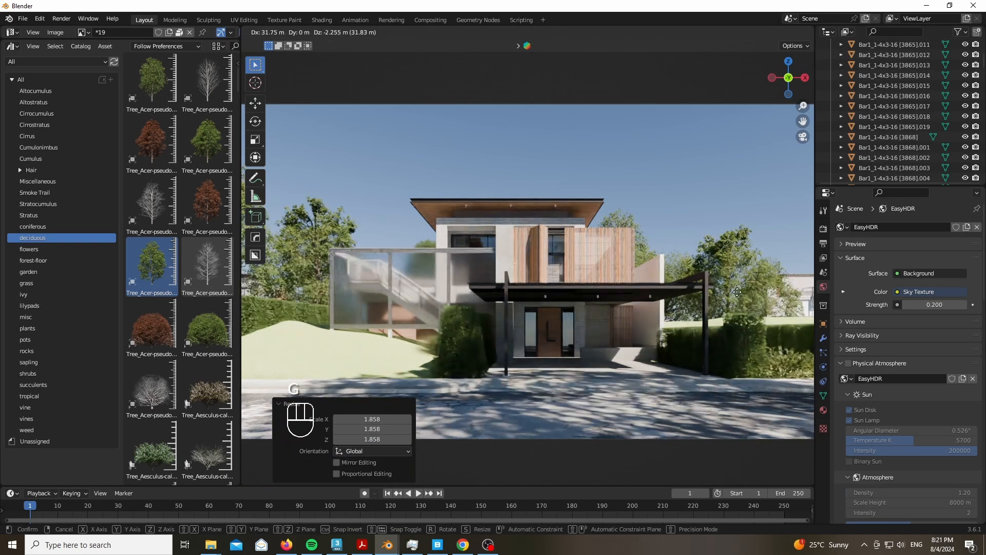
left_click(667, 240)
scroll(667, 240, "down", 1)
key("alt+d")
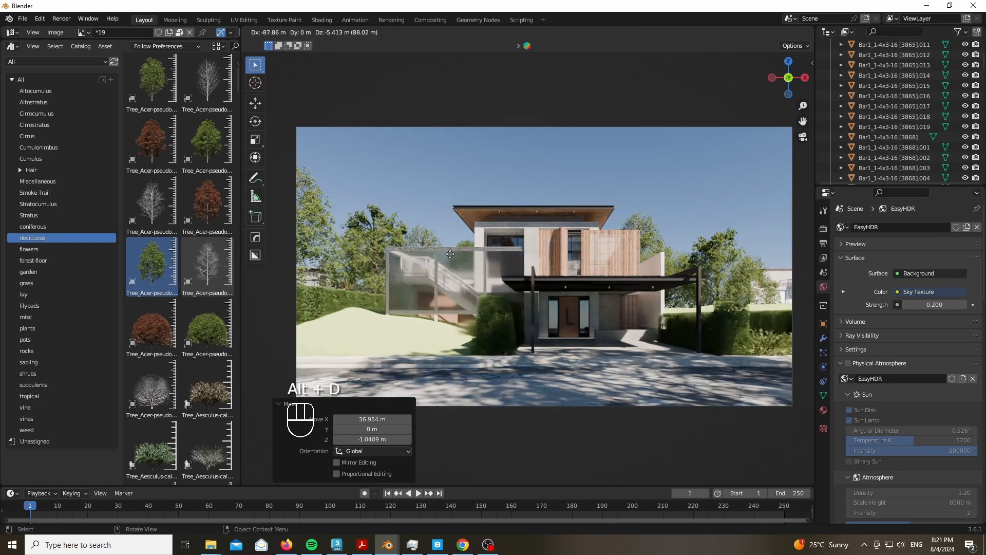
Step: Place the Tree_Acer-pseudoplatanus_B_winter asset in the front yard scaled by 0.696 and adjust its position on the ground plane
middle_click_drag(420, 253, 355, 286)
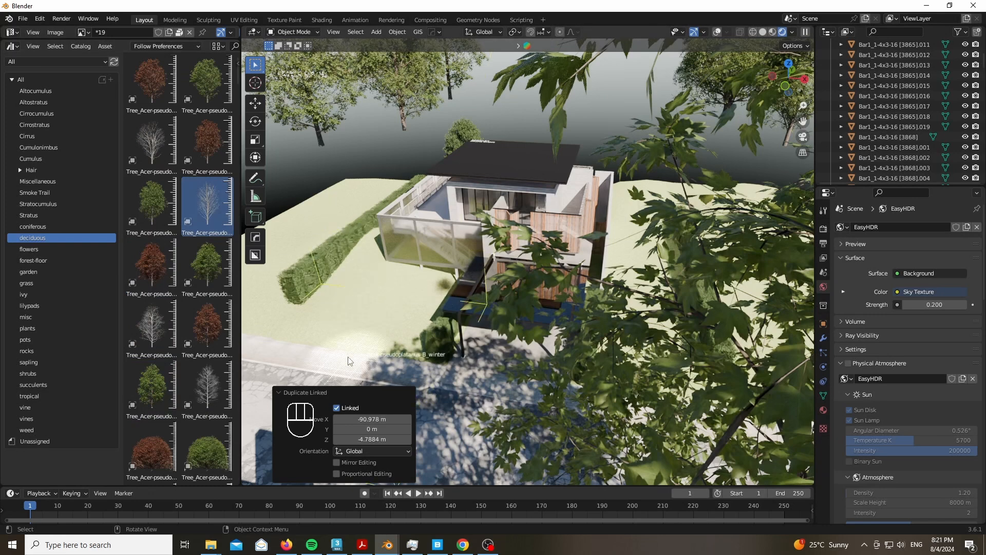
key("s")
left_click(452, 336)
key("g")
key("shift+z")
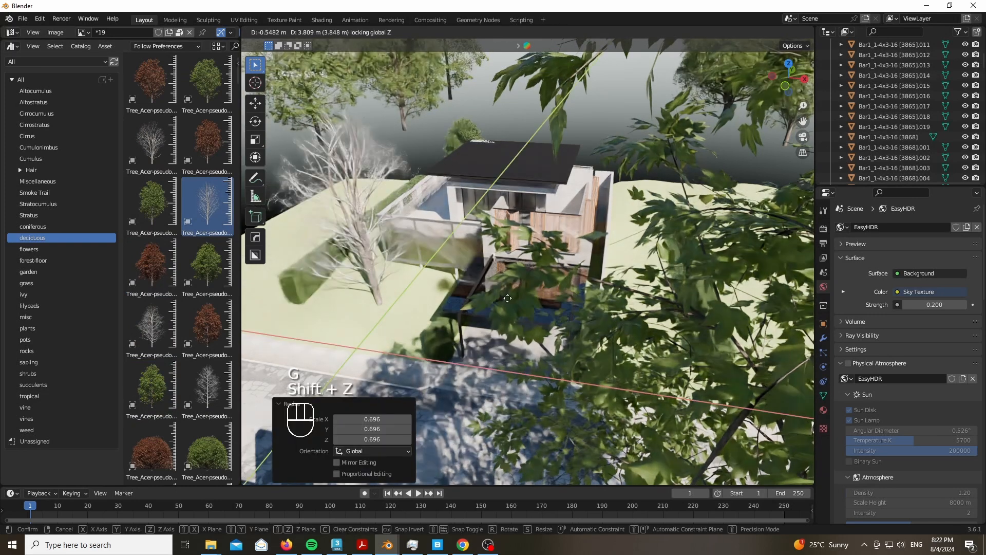
left_click(488, 320)
Step: Raise the bare tree about 0.44 m and set its bark material's Snow Amount to 0
key("g")
key("z")
left_click(489, 311)
left_click(824, 410)
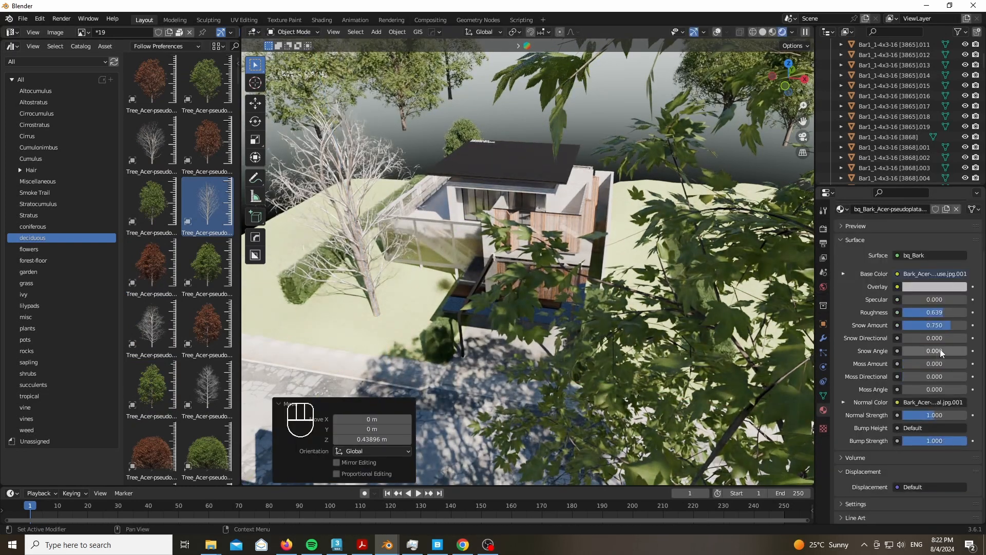
right_click(938, 326)
Step: Move the bare tree about 17.3 m in X and −0.7 m in Z, then −7.8 m in X and −12.5 m in Y toward the camera
key("KP_0")
key("g")
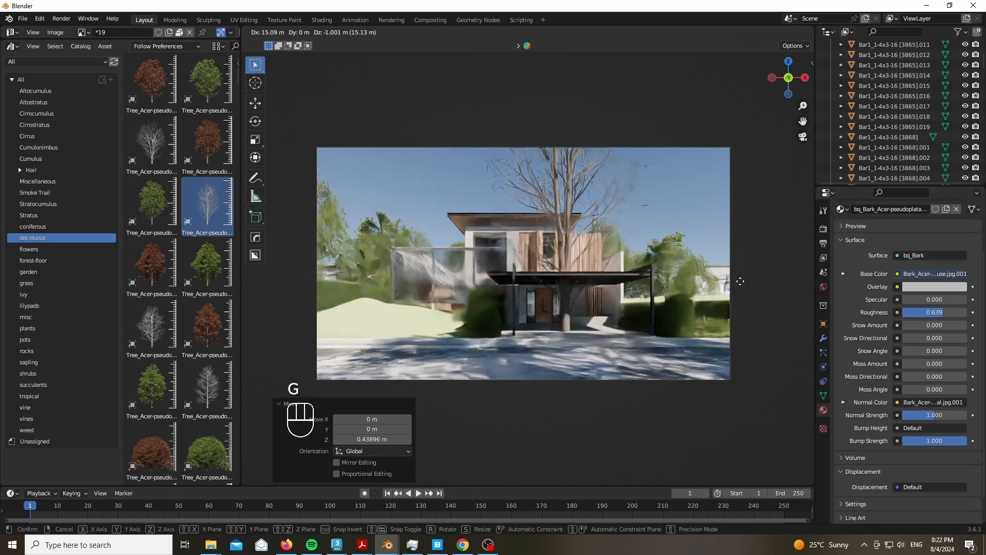
key("shift+z")
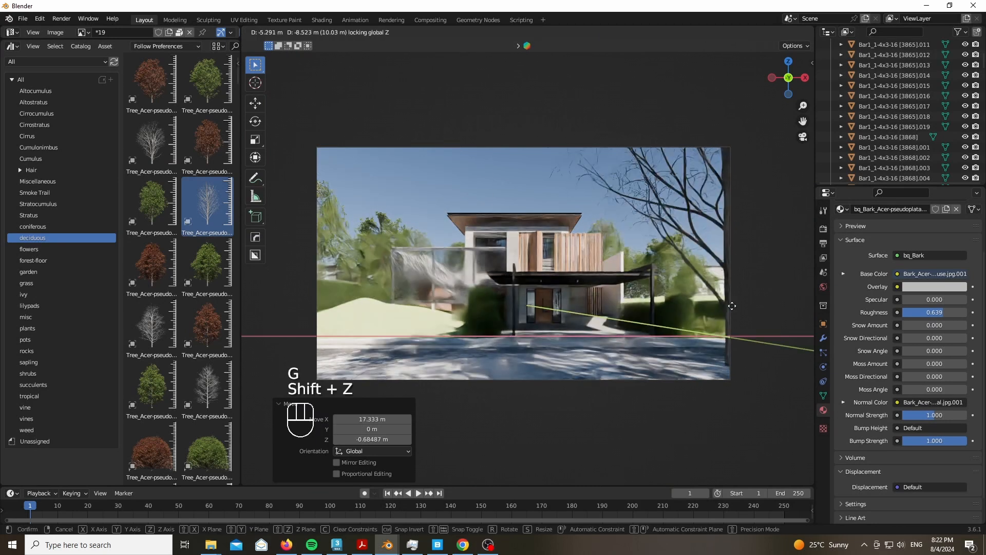
left_click(760, 376)
Step: Rotate the bare foreground tree by 90° about the Z axis
key("r")
key("z")
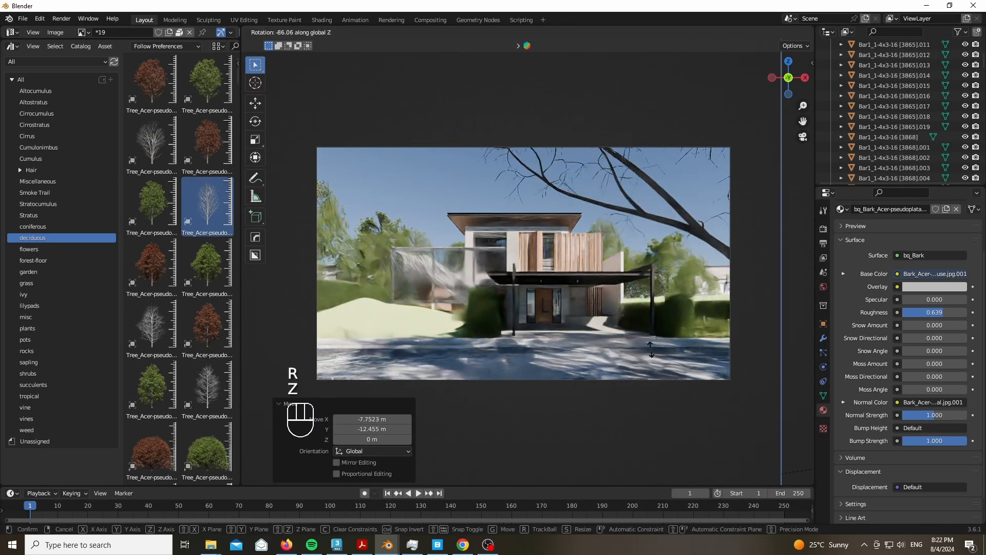
type("90")
left_click(771, 436)
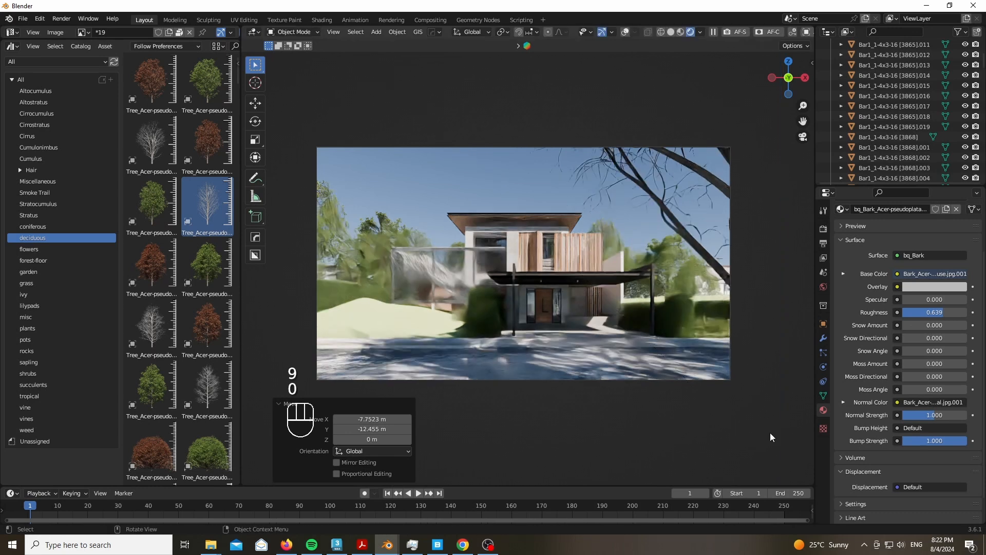
Step: Delete the bare foreground tree and place the Tree_Acer-pseudoplatanus_D_winter asset in the scene instead
scroll(472, 409, "down", 2)
key("Delete")
left_click_drag(786, 79, 782, 90)
scroll(304, 362, "down", 3)
left_click_drag(207, 388, 309, 355)
left_click_drag(779, 84, 827, 155)
scroll(534, 247, "down", 3)
Step: Move the new bare tree across the ground plane to the street, and by about −3.7 m in X and −0.57 m in Z in camera view
key("g")
key("shift+z")
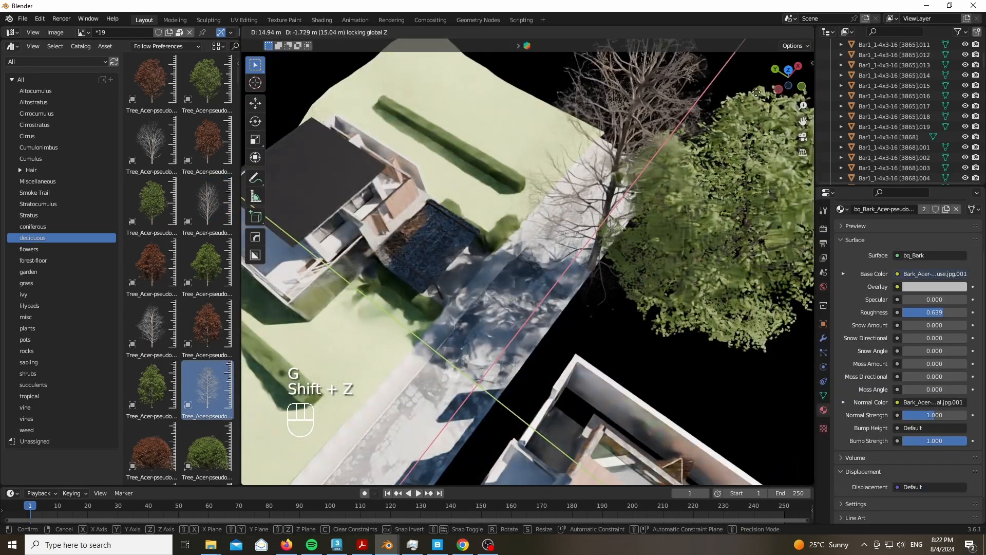
left_click(660, 173)
key("KP_0")
key("g")
left_click(520, 275)
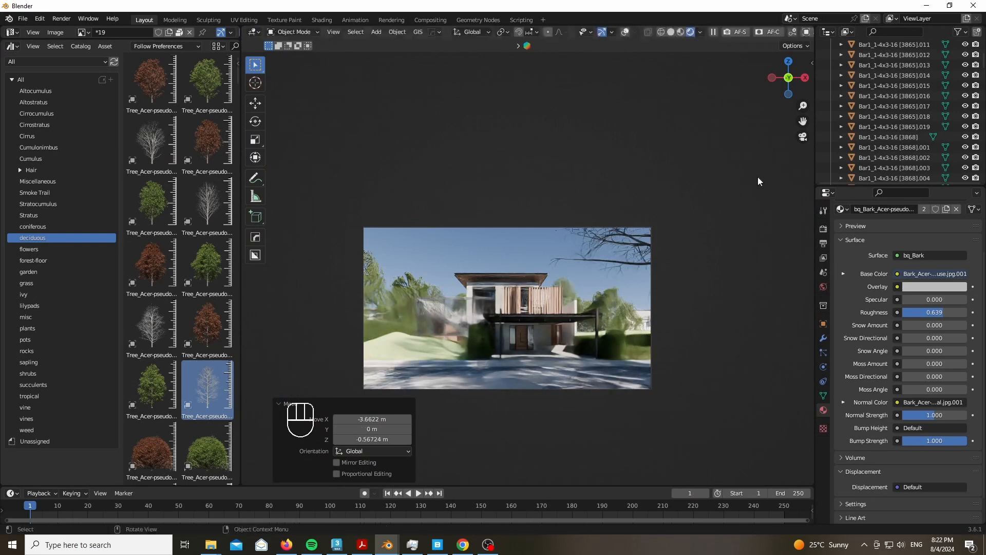
key("r")
key("z")
right_click(661, 298)
key("g")
right_click(660, 347)
scroll(617, 246, "up", 4)
scroll(602, 222, "down", 3)
scroll(536, 324, "up", 2)
scroll(536, 319, "down", 2)
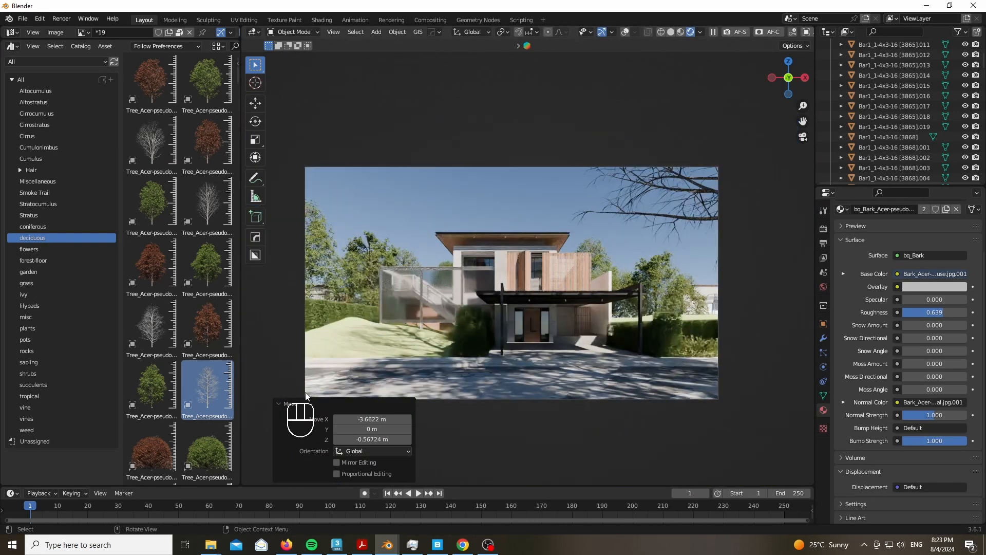
Step: Find the Tree_Vachellia-tortillis_A_summer asset among the deciduous trees and place it on the front lawn
middle_click_drag(537, 319, 422, 272)
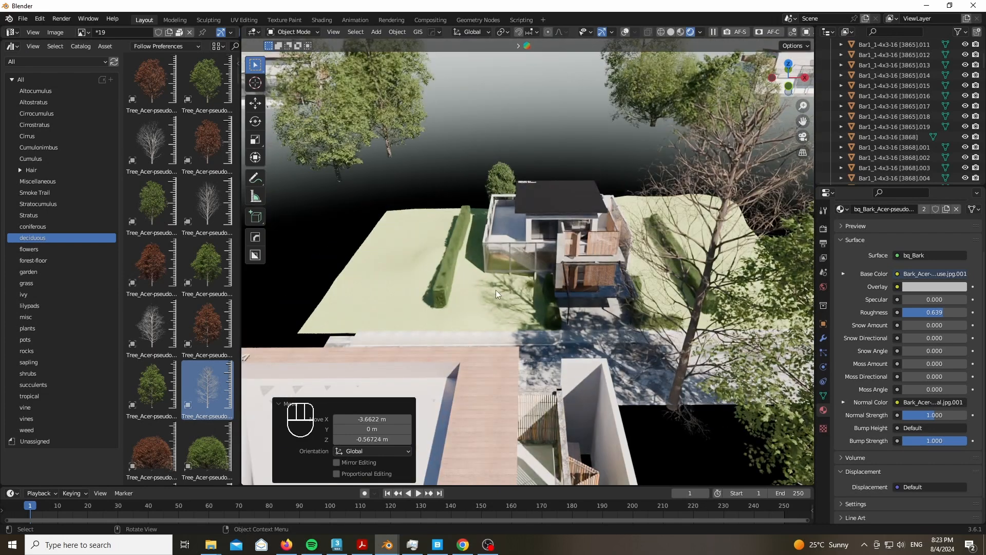
scroll(186, 221, "down", 15)
scroll(185, 219, "down", 20)
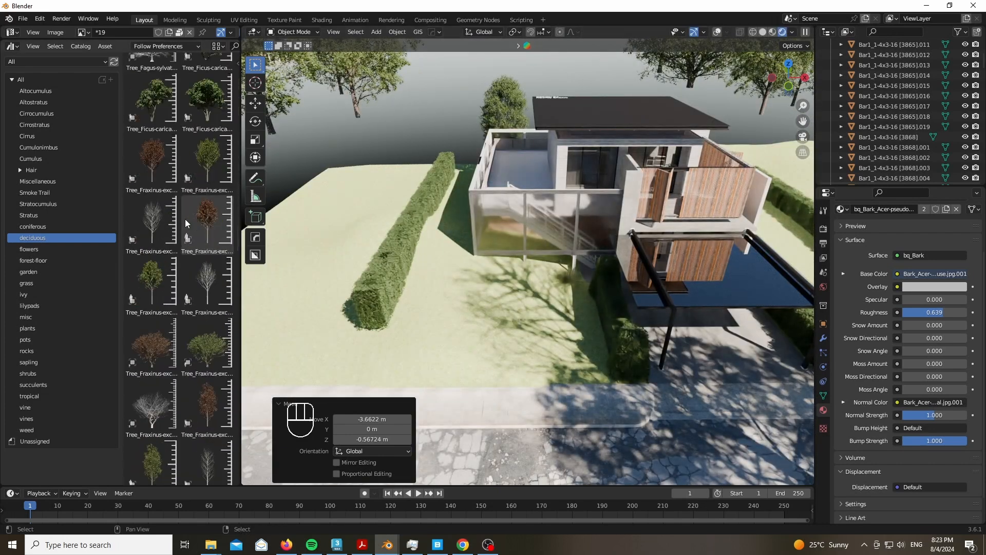
scroll(184, 216, "down", 20)
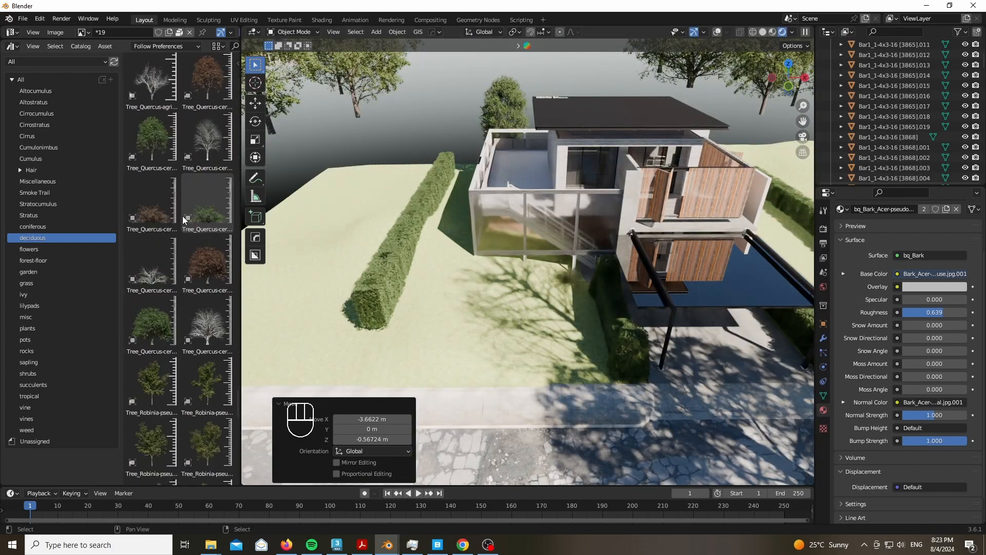
left_click_drag(207, 452, 553, 331)
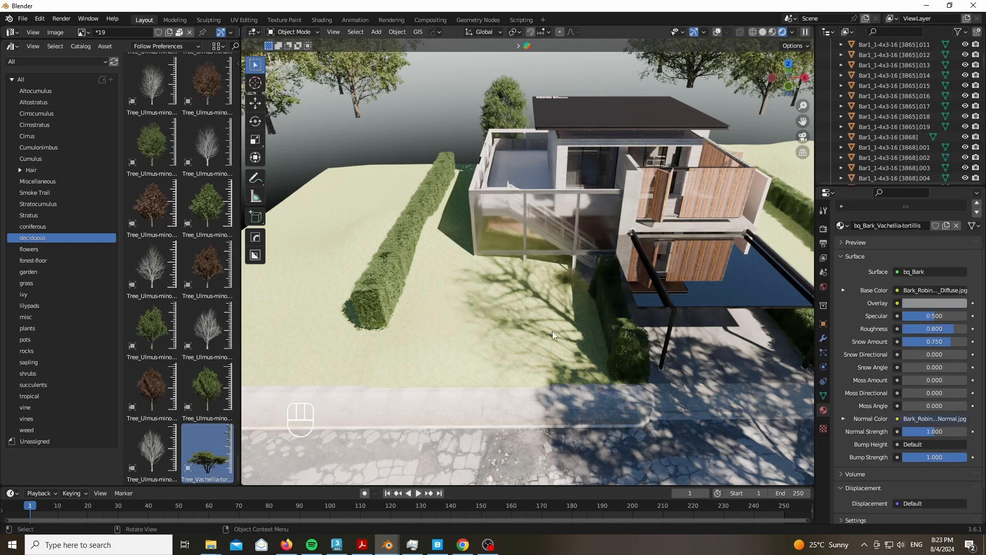
Step: Move the Vachellia tree behind the house, about −8.5 m in X and 59.3 m in Y, keeping its height
key("g")
key("shift+z")
left_click(547, 109)
key("KP_0")
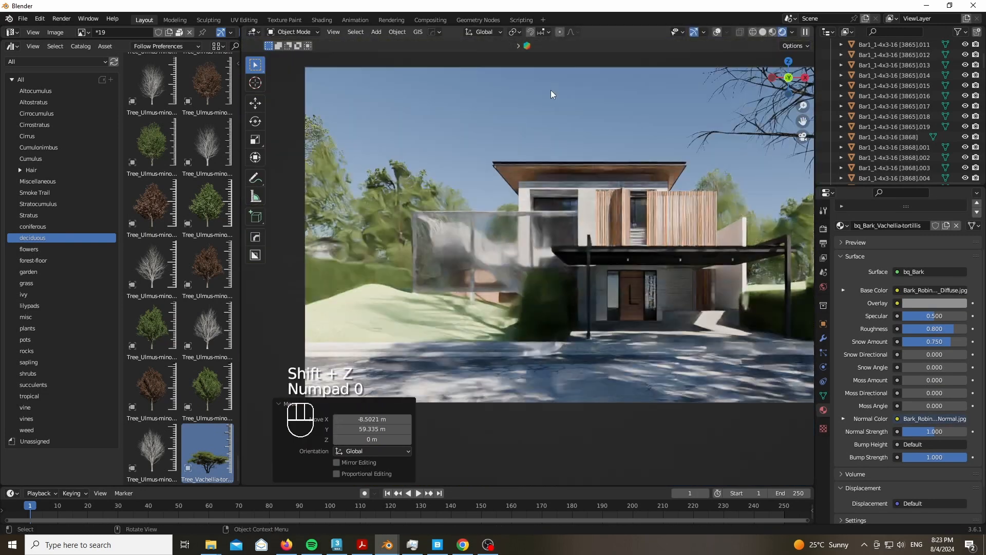
Step: Shift the Vachellia tree about 57.3 m in X and 0.18 m in Z, and −11.4 m in X and −2.8 m in Z to sit behind the carport
key("g")
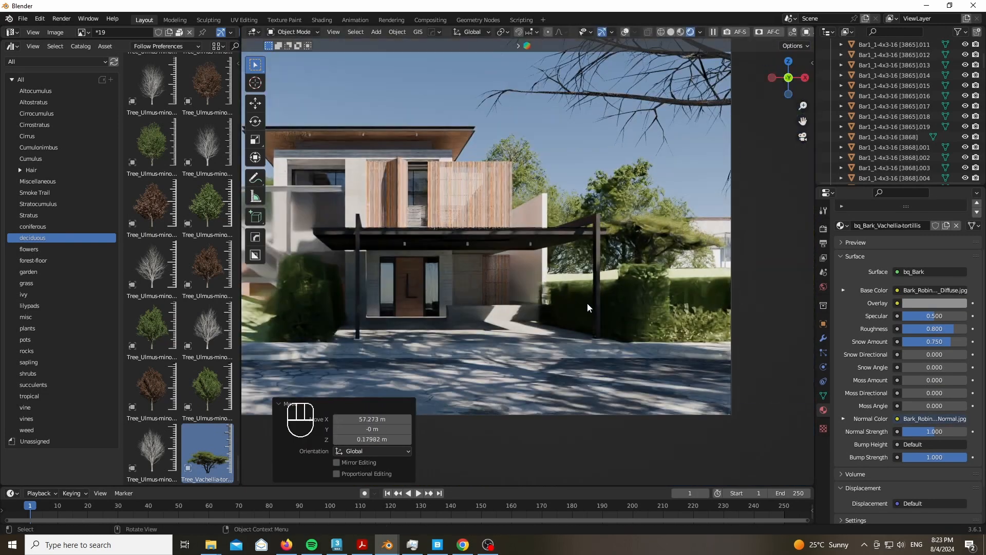
key("g")
left_click(661, 328)
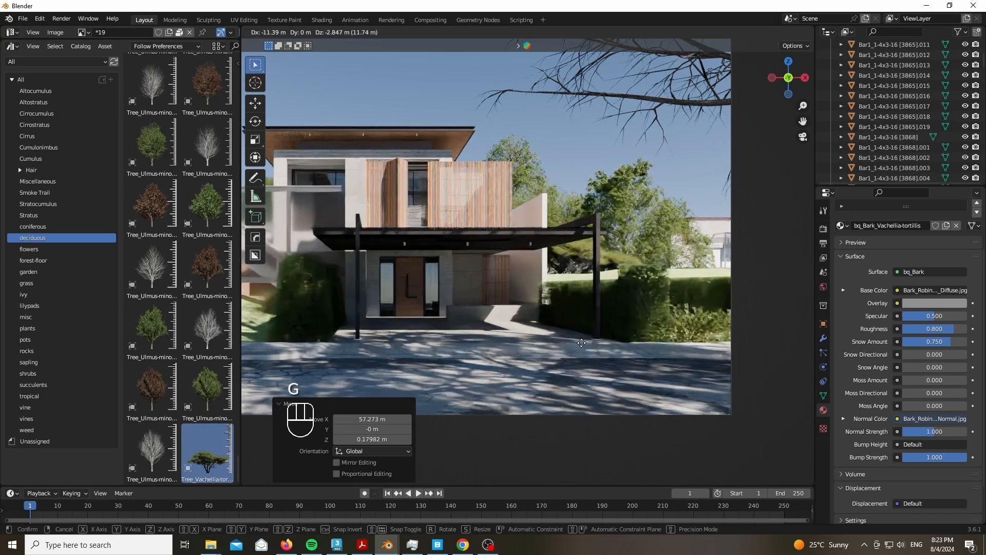
key("Home")
Step: Try a coniferous Tree_Pinus-ponderosa asset on the front lawn, adjusting its position, and delete it
left_click(32, 227)
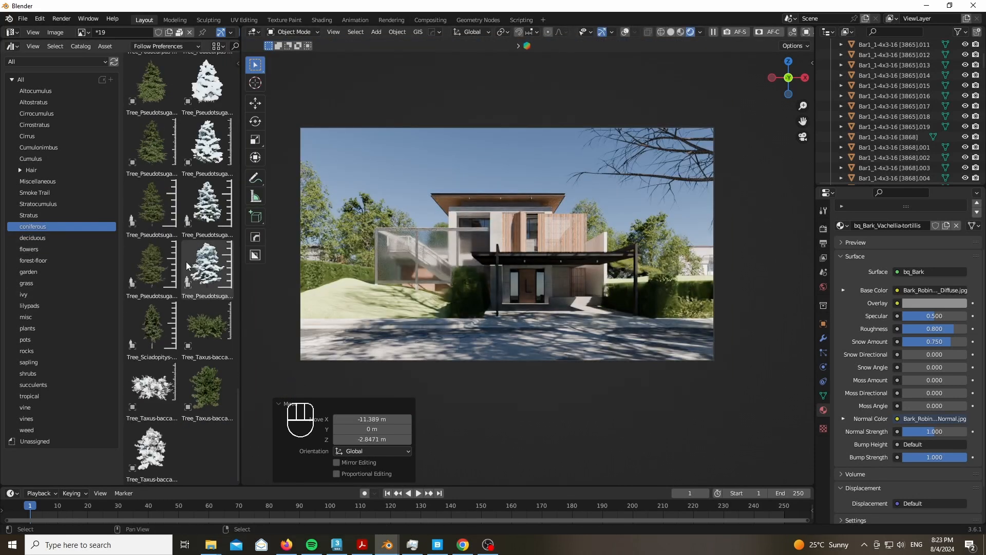
scroll(188, 266, "up", 10)
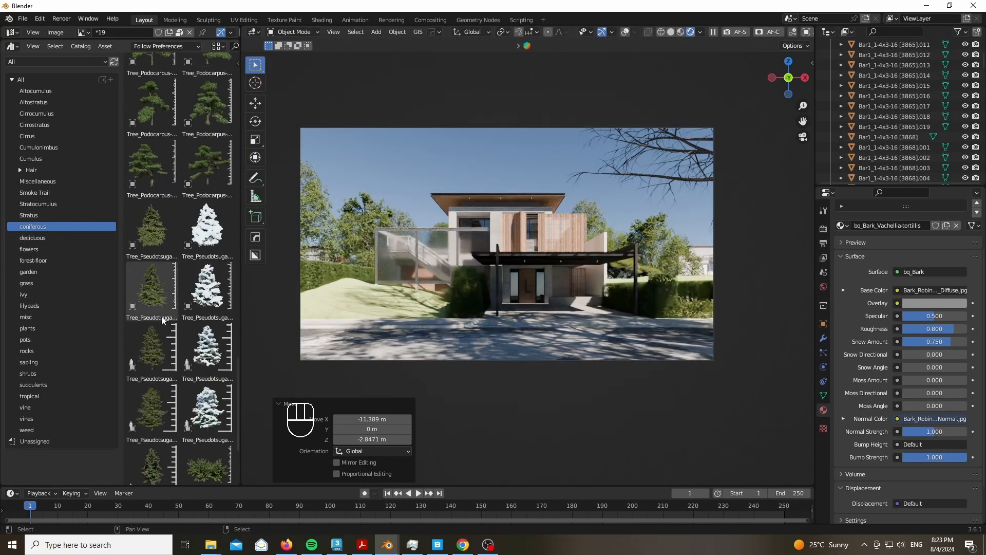
left_click_drag(152, 208, 382, 322)
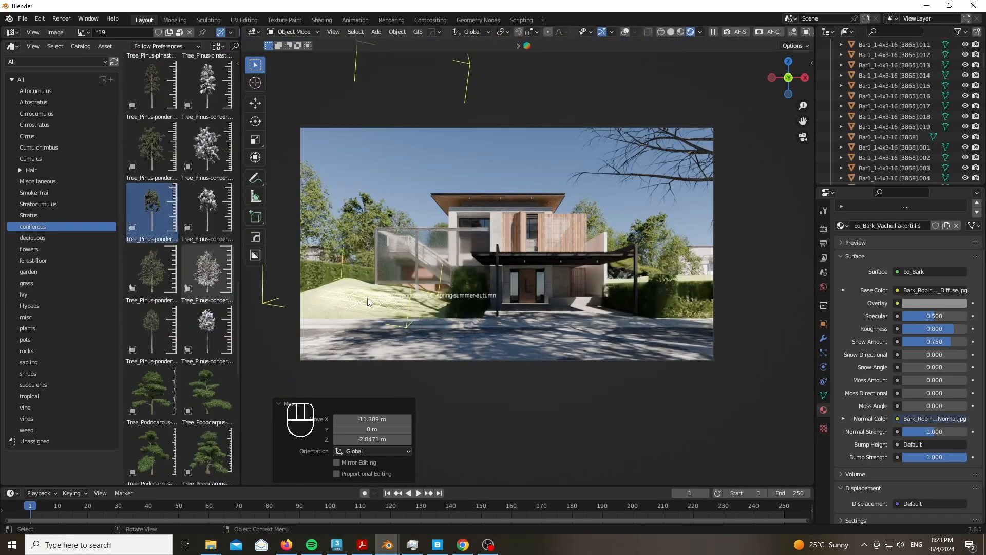
key("g")
key("shift+z")
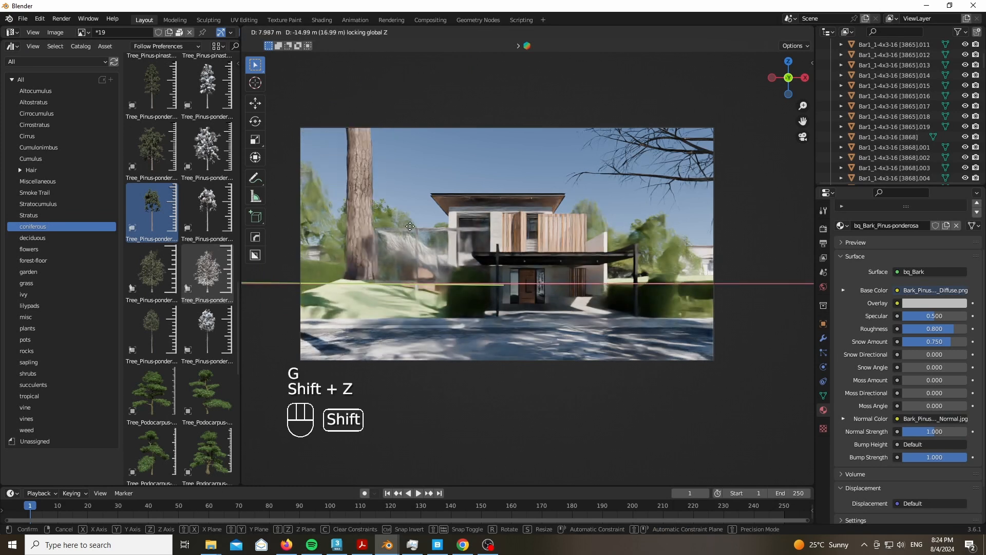
left_click(410, 226)
key("r")
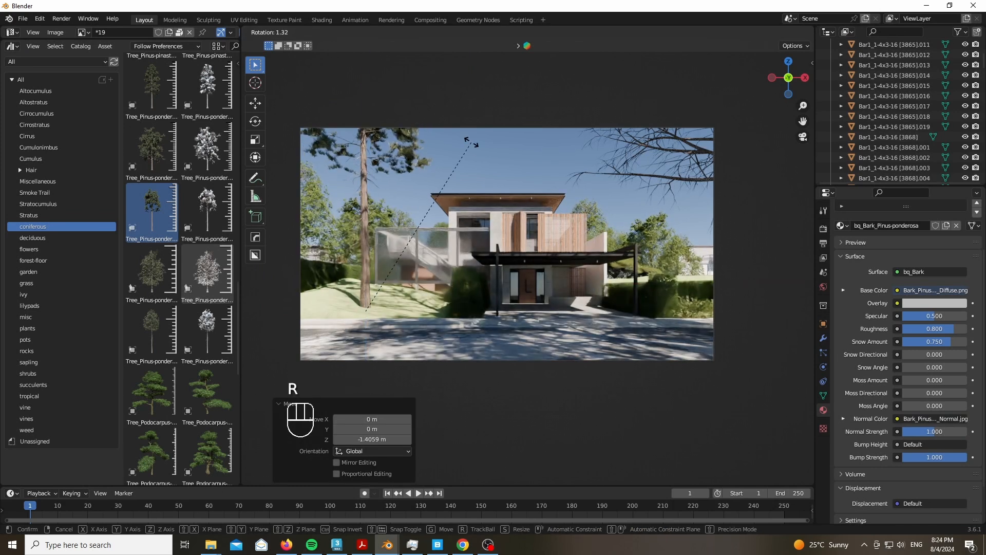
key("Delete")
scroll(166, 340, "up", 6)
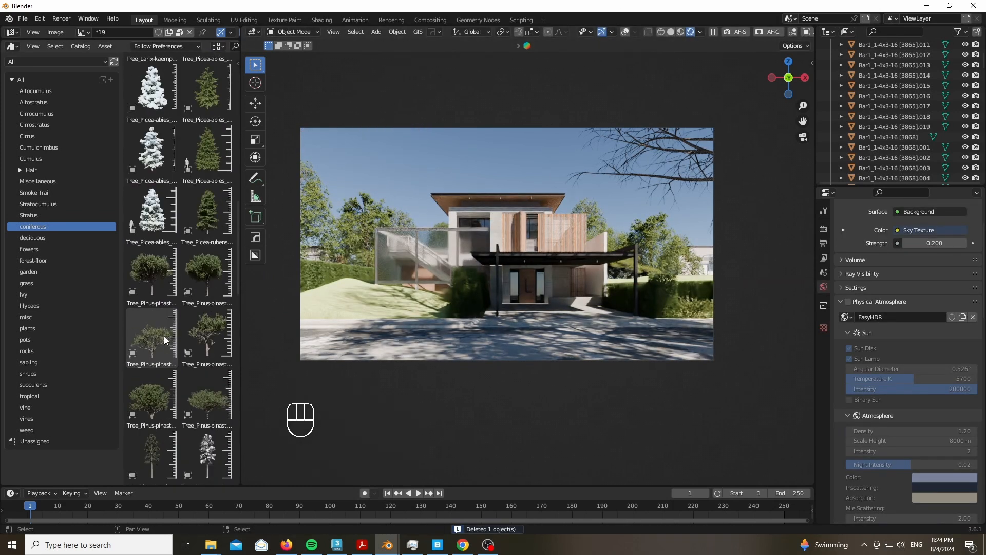
scroll(916, 126, "down", 5)
Step: Preview the first Geo-Scatter system ("Un…") on the lawn in the viewport
key("n")
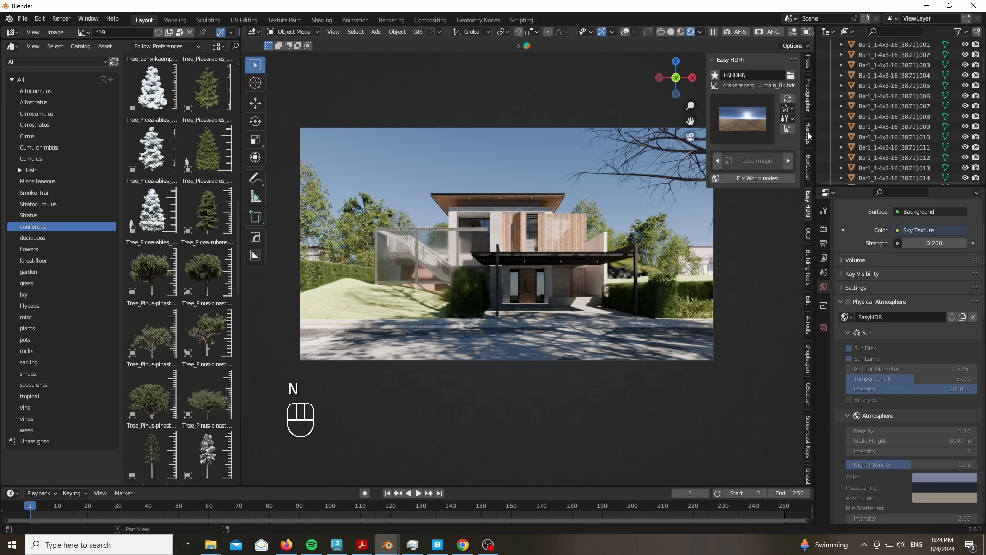
scroll(808, 244, "up", 10)
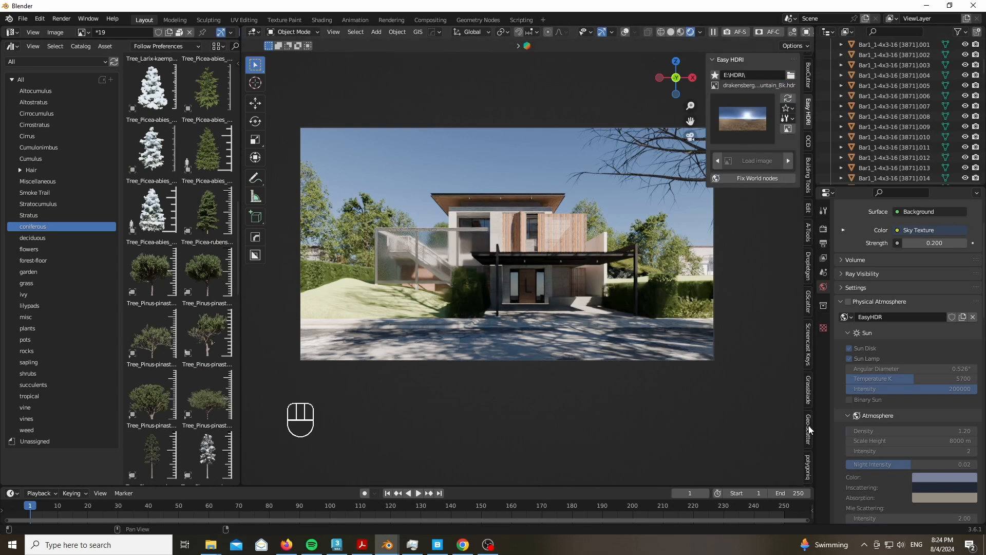
left_click(808, 426)
left_click(757, 447)
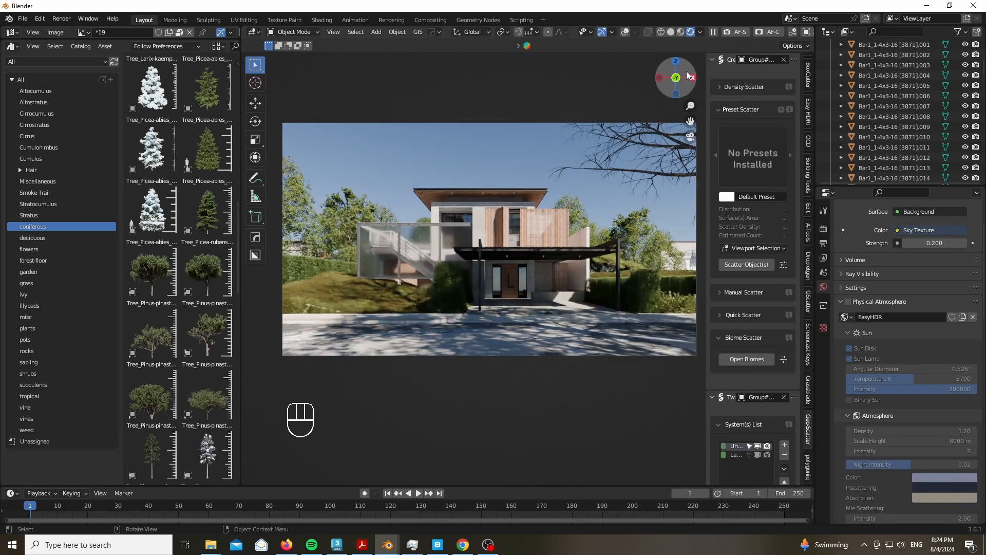
Step: Place the Shrub_Sambucus-nigra_C_spring-summer-autumn asset at the lawn edge beside the driveway hedge
left_click_drag(690, 76, 720, 118)
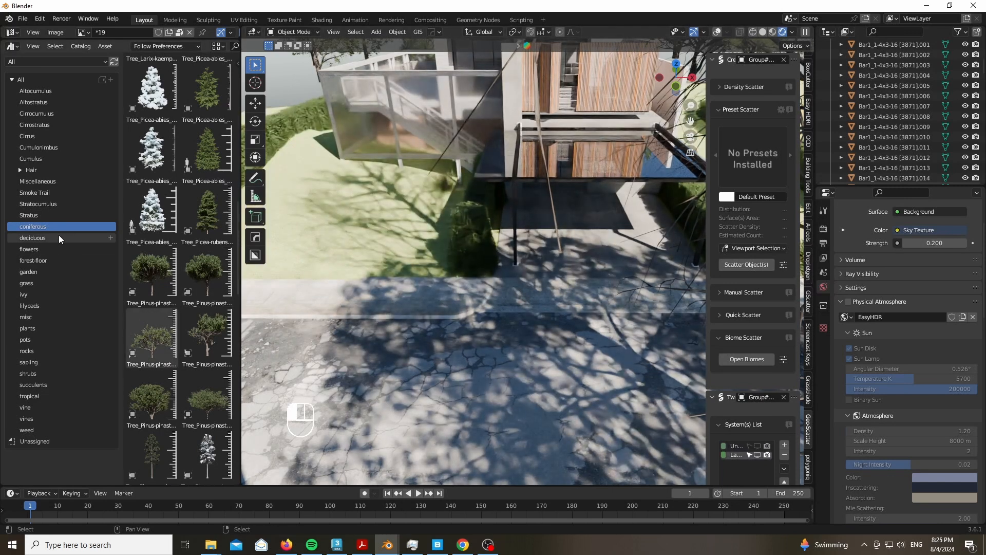
left_click(48, 283)
scroll(144, 288, "down", 5)
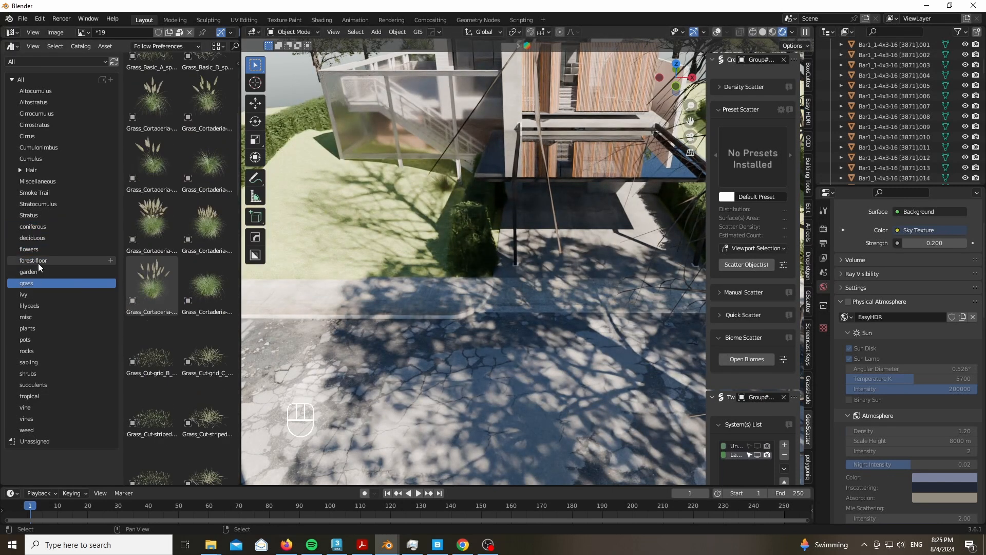
left_click(34, 373)
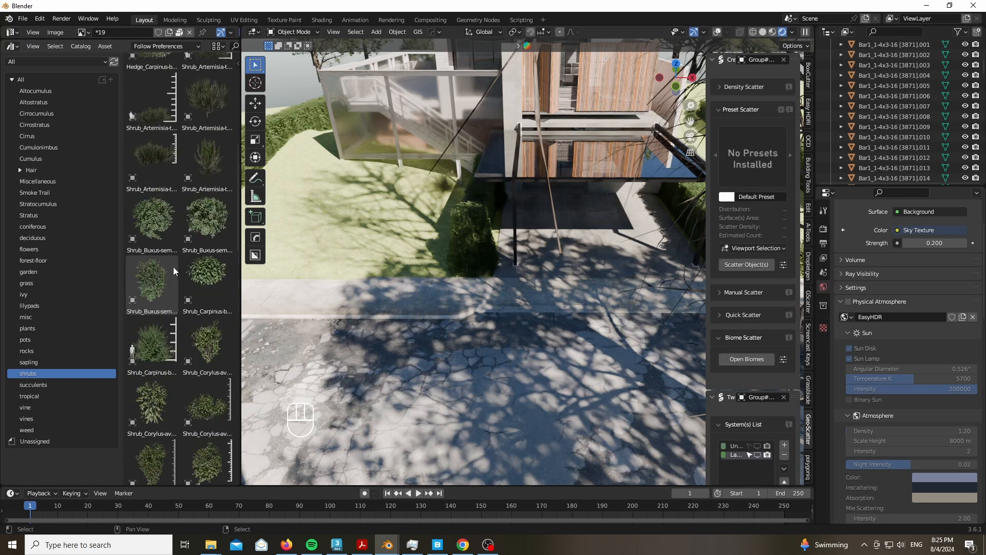
scroll(147, 156, "up", 1)
scroll(149, 238, "down", 15)
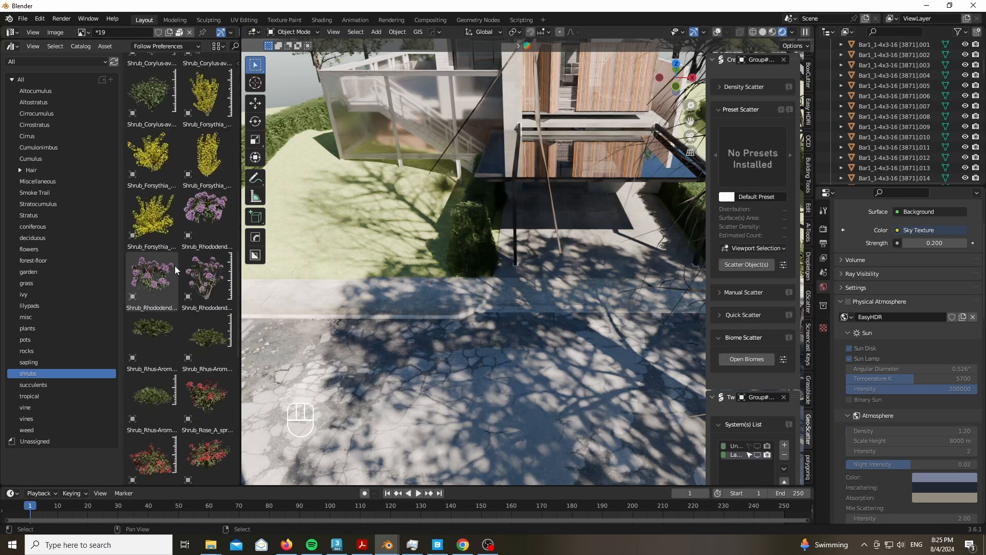
scroll(175, 264, "down", 1)
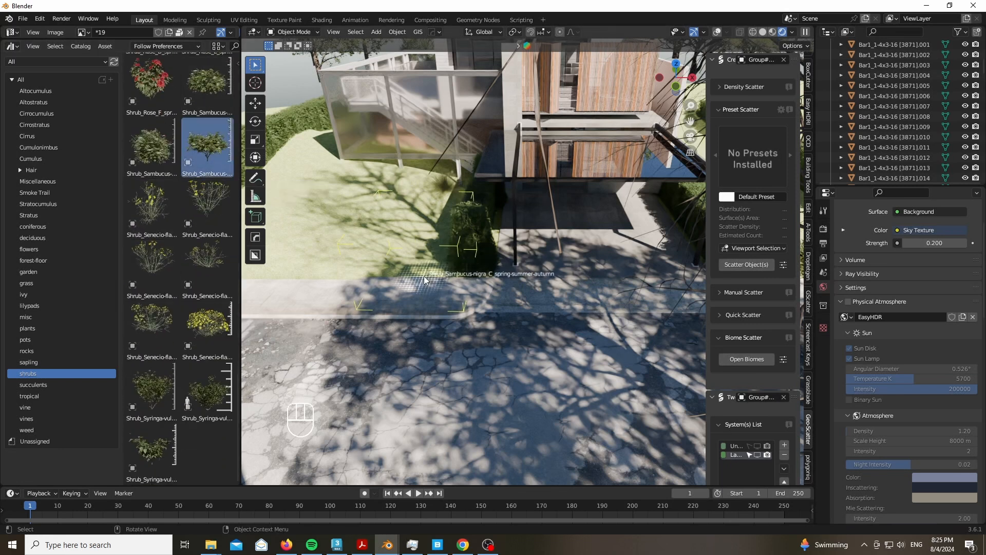
left_click_drag(425, 280, 410, 310)
Step: Scale the shrub, lower it about 0.29 m, and shift it about 0.34 m in Y on the ground plane
scroll(515, 316, "up", 5)
key("s")
key("g")
key("z")
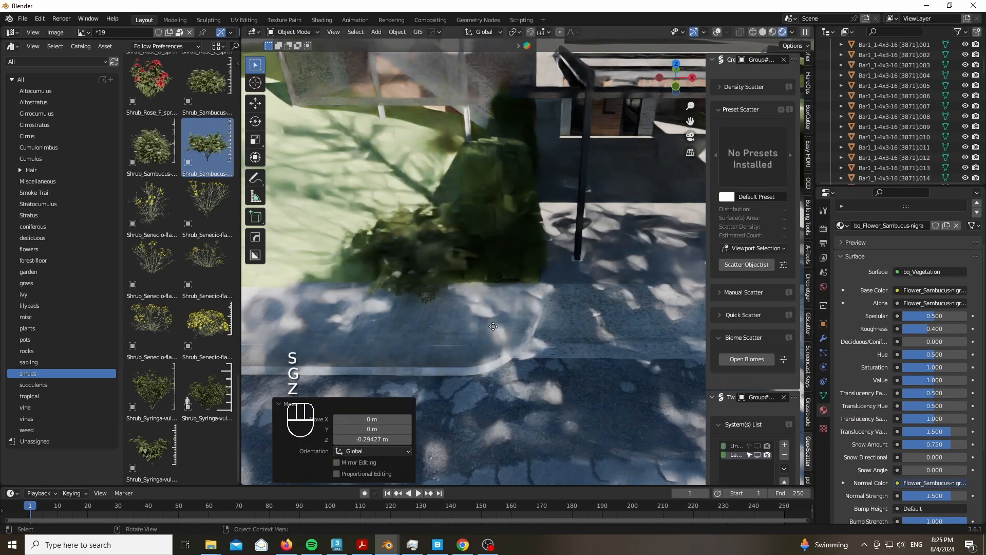
key("g")
key("shift+z")
left_click(534, 319)
Step: Move the shrub about −5.2 m in X and 0.7 m in Z onto the grassy mound in the camera view
key("KP_1")
key("KP_0")
key("g")
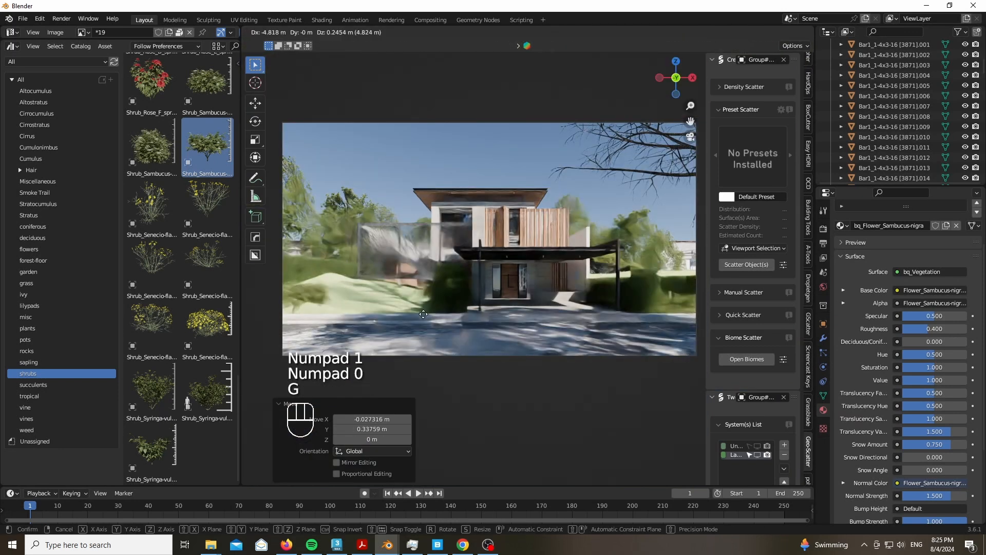
key("shift+z")
left_click(318, 285)
scroll(424, 310, "down", 1)
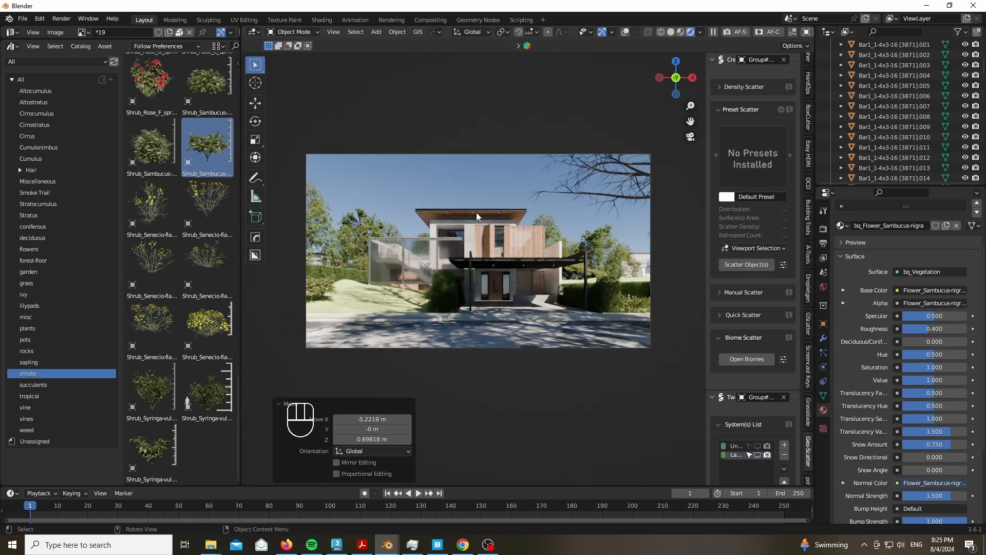
Step: Turn on the viewport overlays and select the camera by its frame
left_click(478, 157)
left_click(626, 33)
left_click(546, 154)
left_click(546, 154)
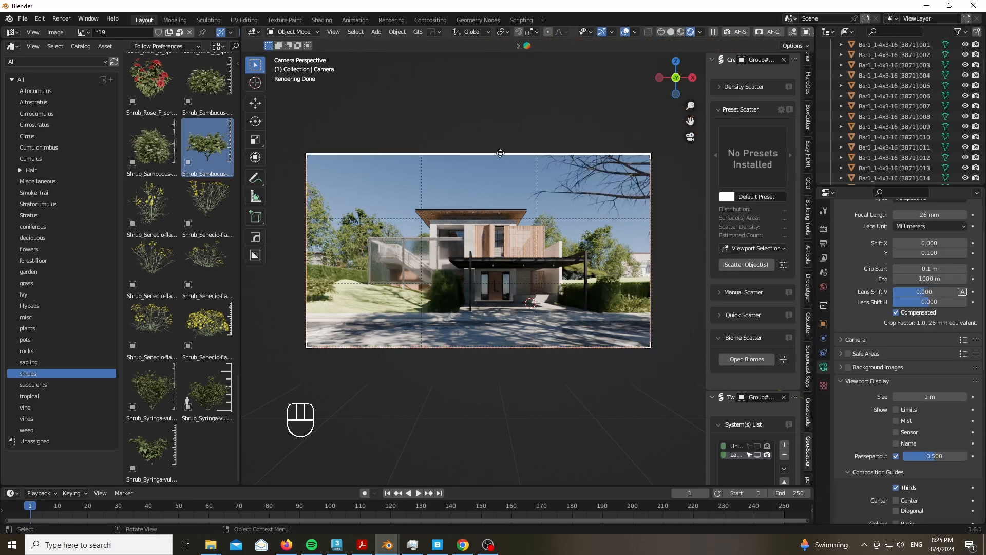
key("g")
key("y")
right_click(684, 89)
Step: Move the camera along the global Y axis from a perspective overview and return to the camera view
middle_click_drag(684, 93, 608, 200)
scroll(609, 199, "down", 5)
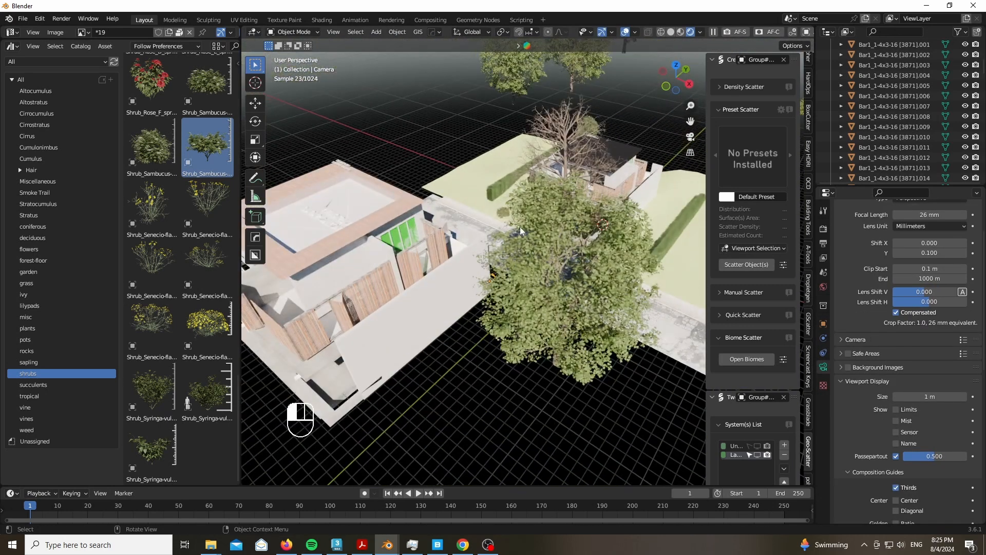
left_click(520, 227)
key("g")
key("y")
left_click(507, 236)
key("KP_0")
Step: Pull the camera back from the house about −1.8 m along the Y axis and fine-tune its distance
left_click(492, 154)
key("g")
key("y")
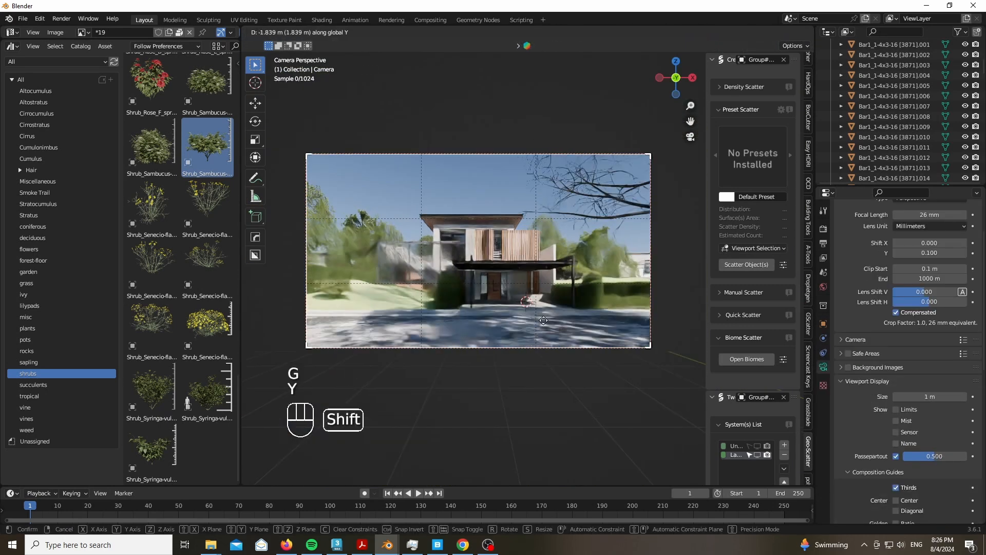
left_click(569, 319, "shift")
key("g")
key("y")
left_click(570, 318)
Step: Nudge the bare foreground tree within the camera view and deselect it
left_click(605, 181)
key("g")
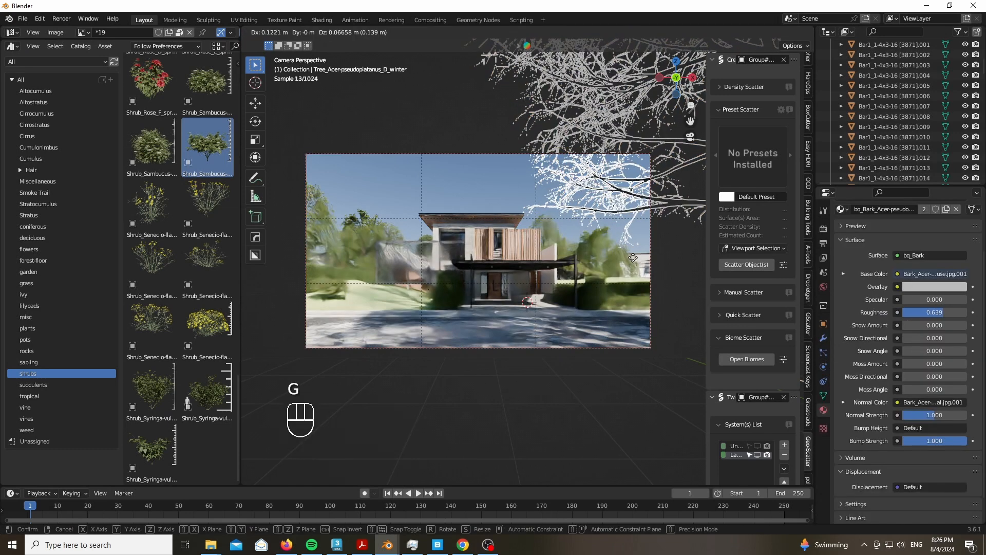
left_click(596, 180)
left_click(396, 186)
Step: Delete the Vachellia tree behind the carport
scroll(627, 252, "up", 7)
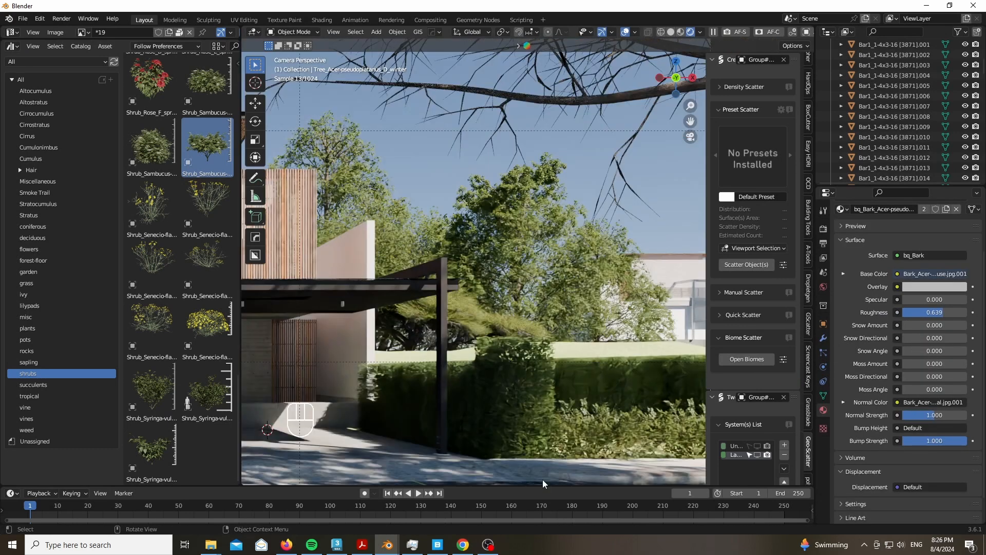
scroll(568, 300, "down", 4)
middle_click_drag(568, 300, 492, 300, "shift")
left_click(493, 301)
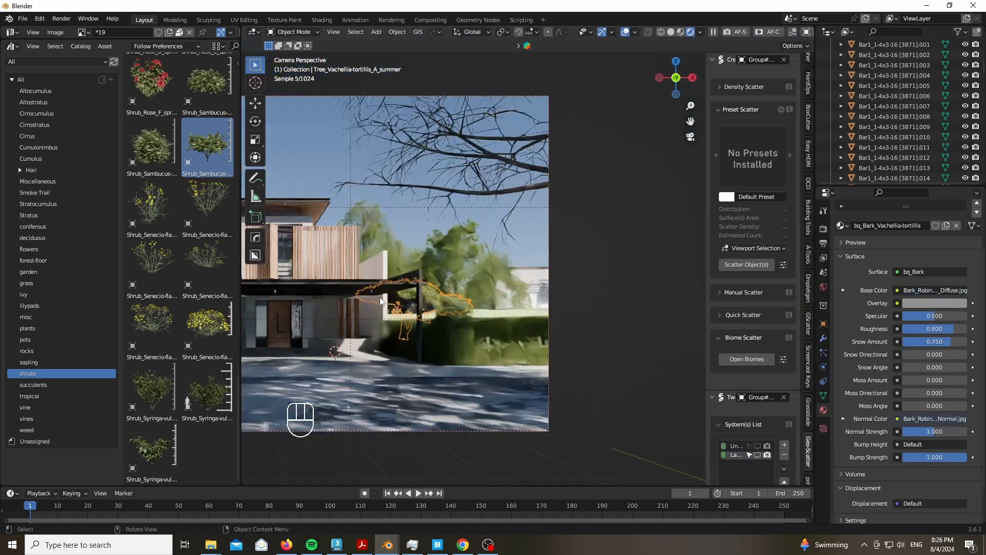
key("g")
left_click(581, 293)
key("x")
left_click(581, 290)
Step: Turn on viewport display of the second Geo-Scatter system ("La…") on the lawn
scroll(581, 291, "down", 4)
scroll(298, 294, "up", 5)
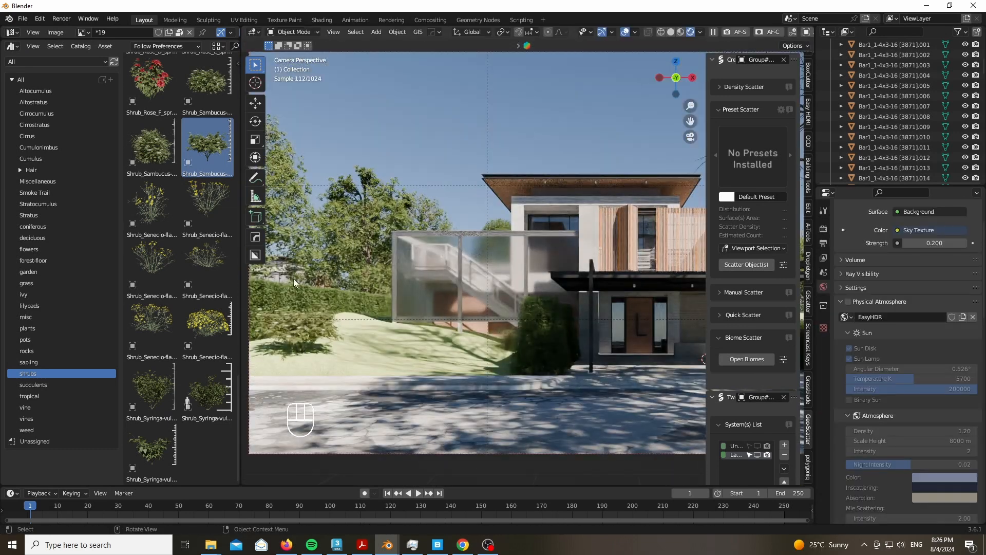
scroll(294, 278, "down", 4)
scroll(757, 383, "down", 3)
left_click(757, 393)
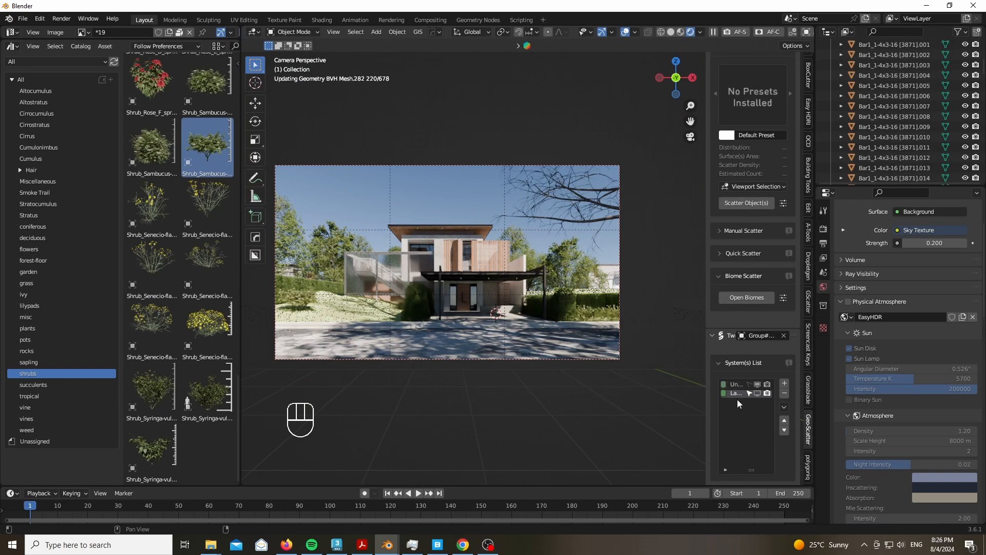
Step: Scatter the Grass Golf 03 biome from the clean grass category over the lawn, working in solid shading with overlays hidden
left_click(626, 32)
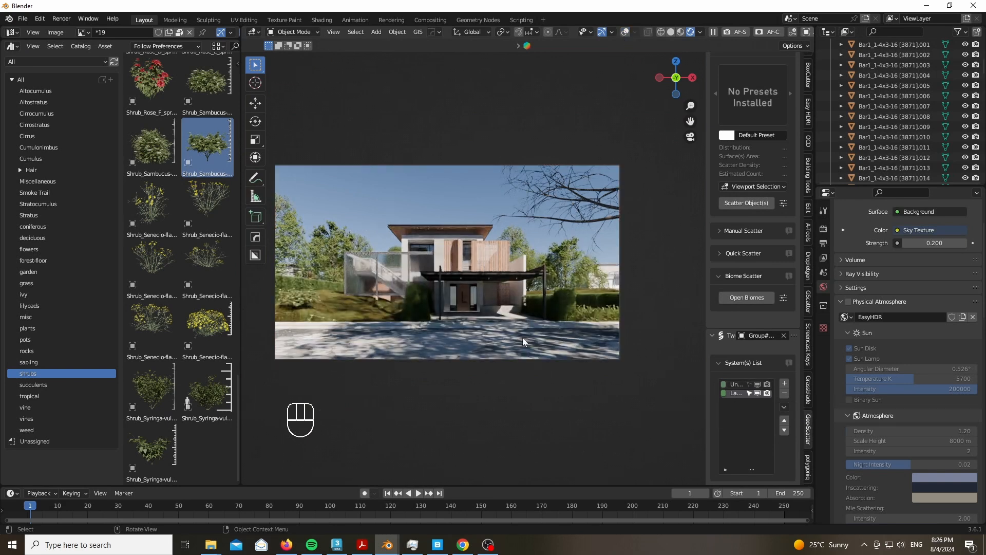
key("z")
left_click(390, 336)
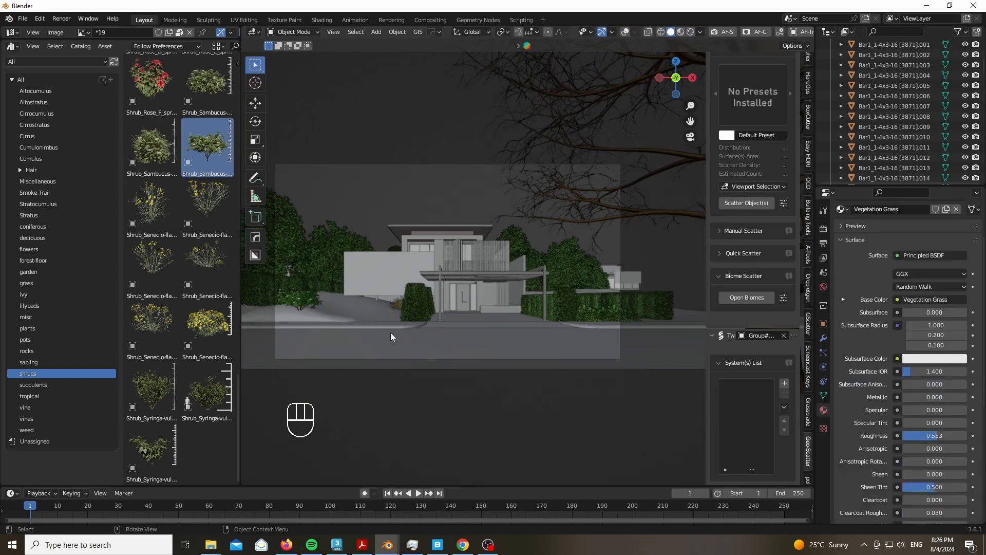
mouse_move(393, 549)
left_click(461, 492)
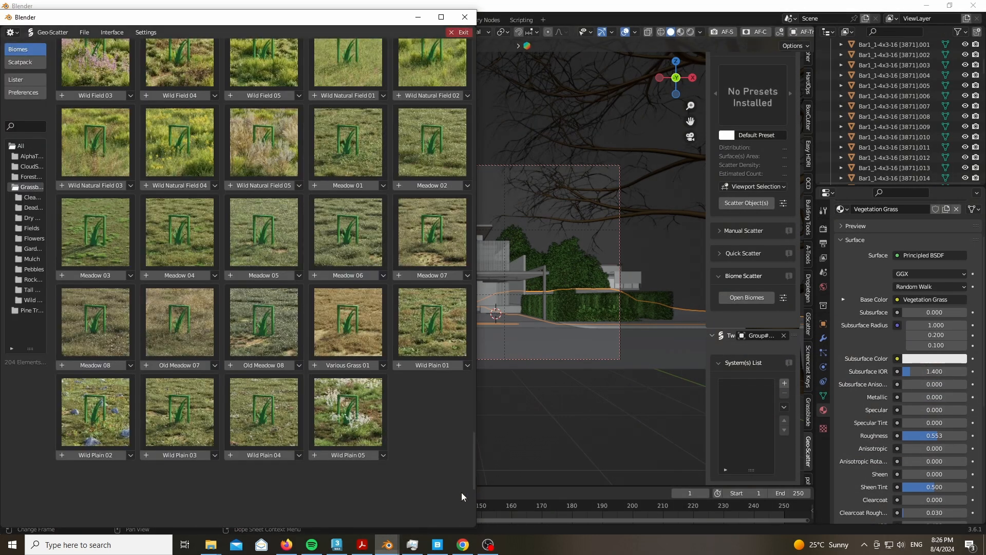
left_click(26, 197)
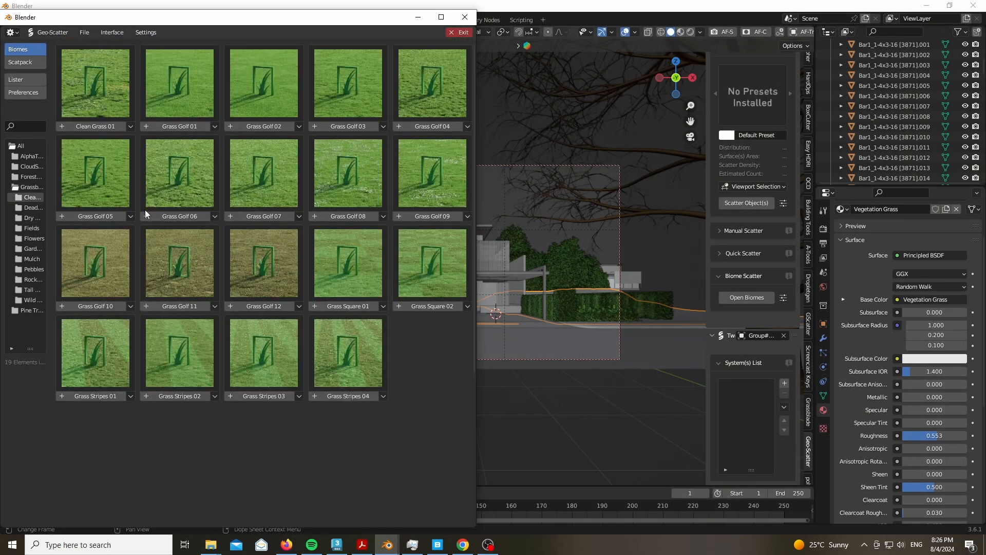
mouse_move(352, 129)
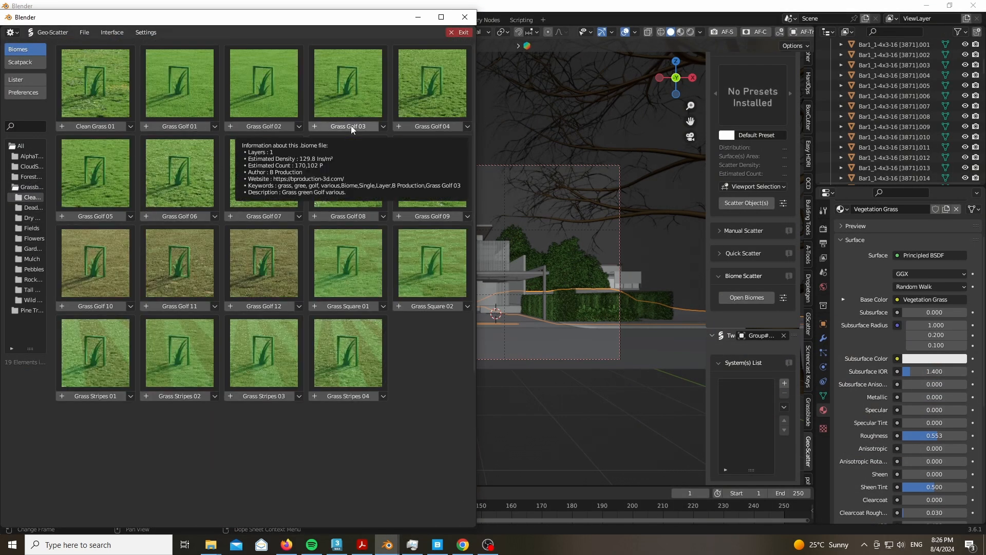
left_click(352, 127)
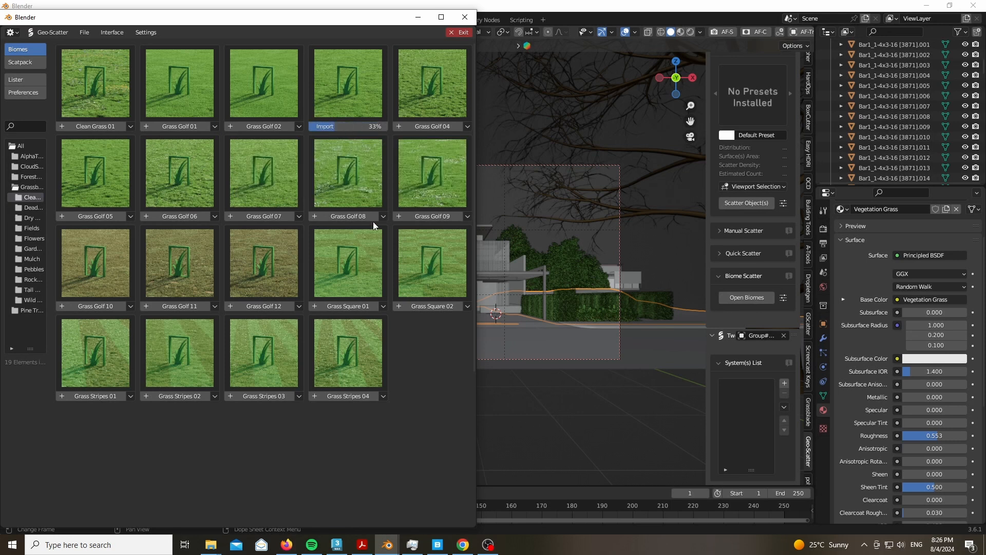
left_click(459, 34)
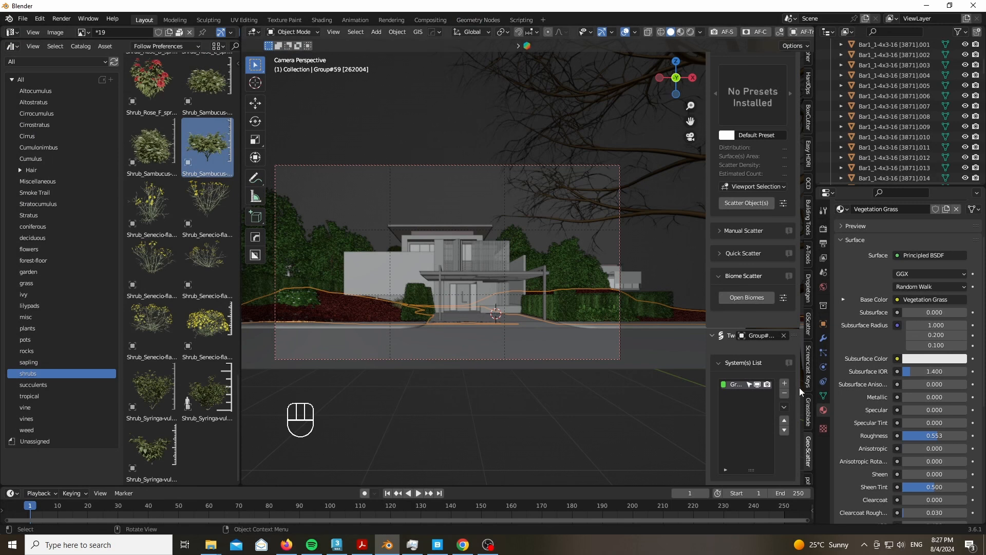
Step: Enable placeholder display for the new grass scatter system in the viewport
scroll(337, 299, "up", 7)
scroll(735, 326, "down", 20)
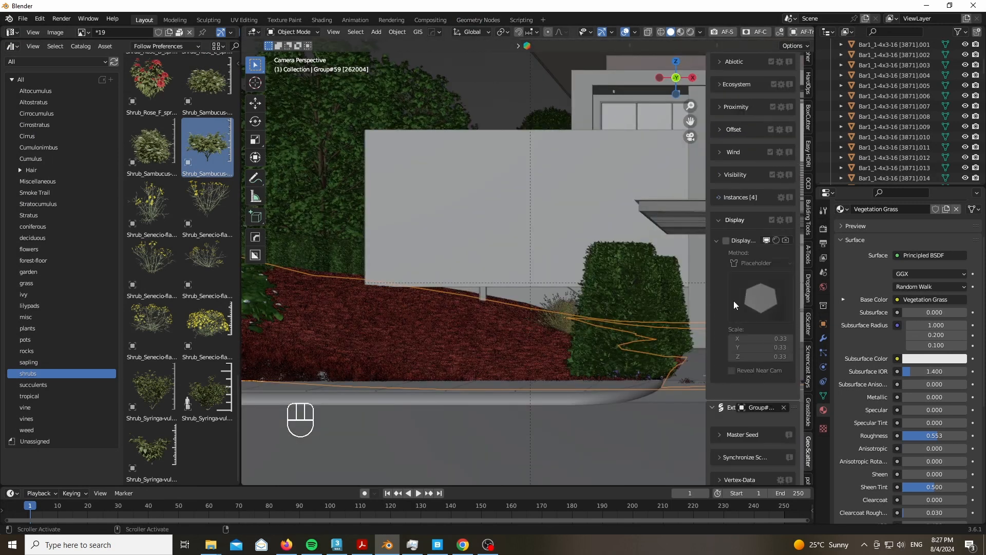
left_click(726, 241)
scroll(433, 319, "down", 6)
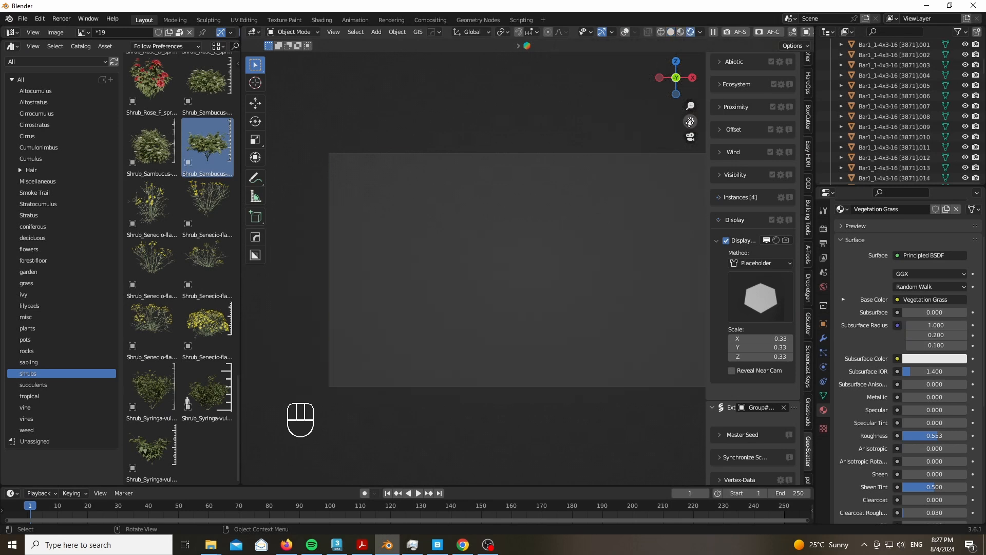
left_click_drag(690, 121, 624, 132)
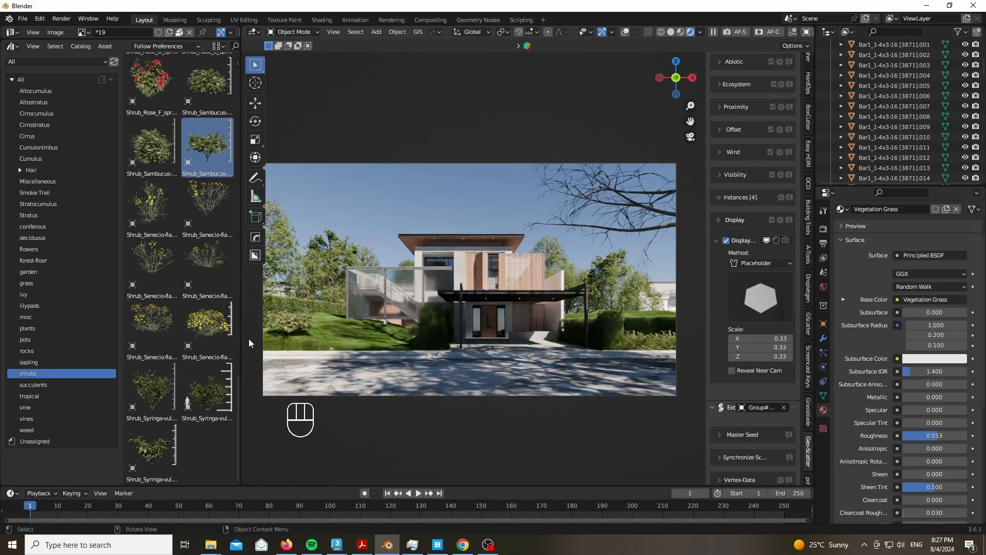
Step: Enlarge the 3D view and delete the Sambucus shrub on the lawn beside the glass-walled stair
left_click_drag(241, 336, 15, 323)
left_click(76, 341)
key("x")
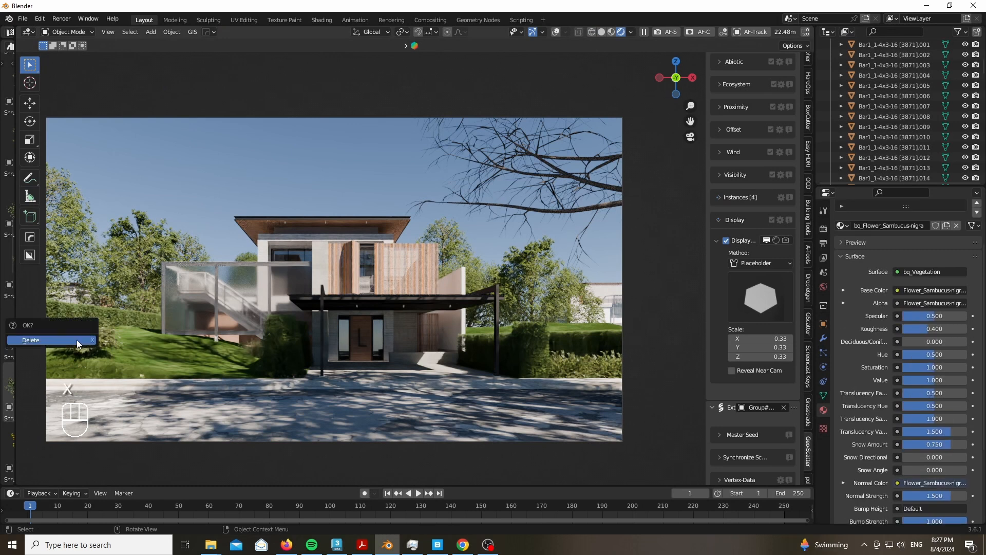
left_click(78, 342)
Step: Add a yellow-flowering Senecio shrub asset to the front lawn and move it about 3.6 m in X and 1.7 m in Y
left_click_drag(673, 80, 663, 116)
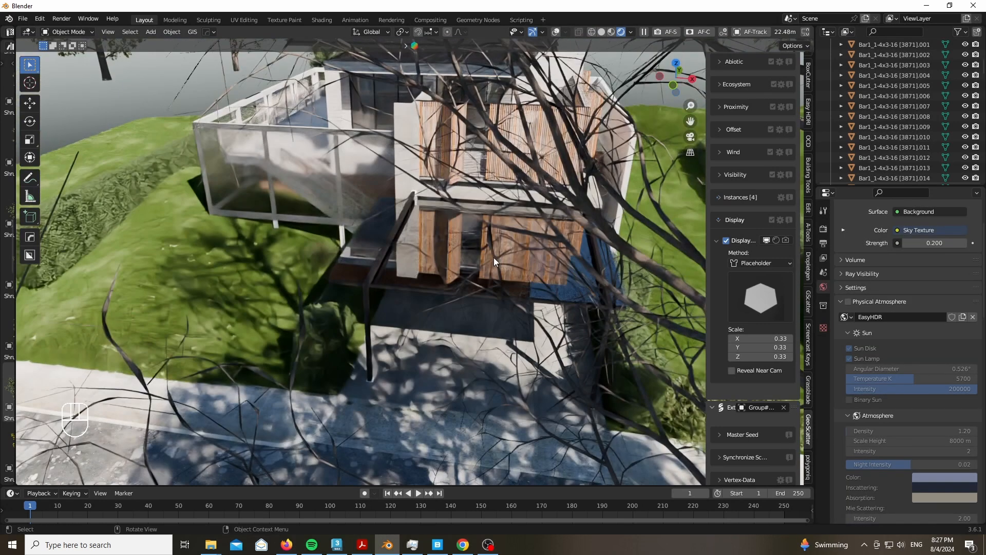
left_click_drag(7, 343, 34, 336)
left_click_drag(120, 331, 188, 361)
key("g")
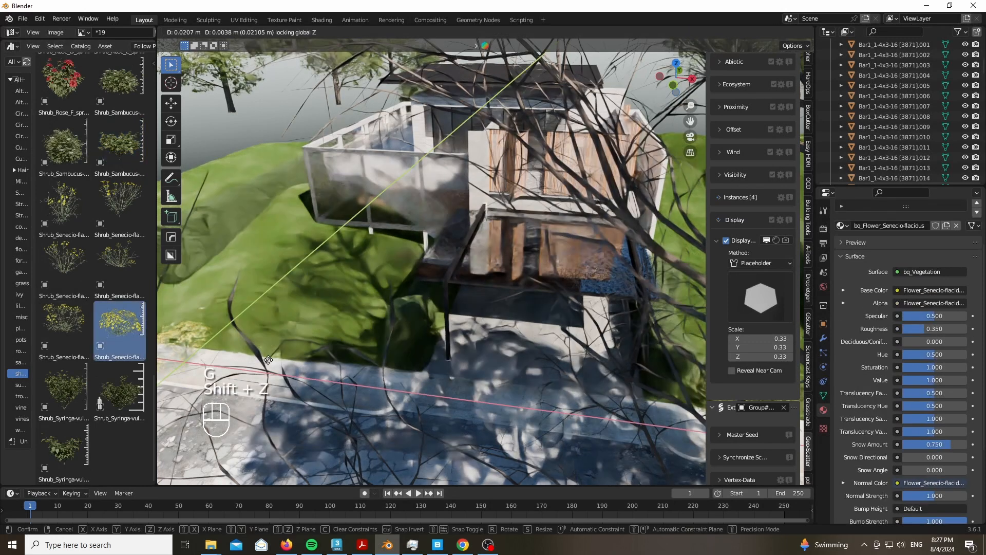
key("shift+z")
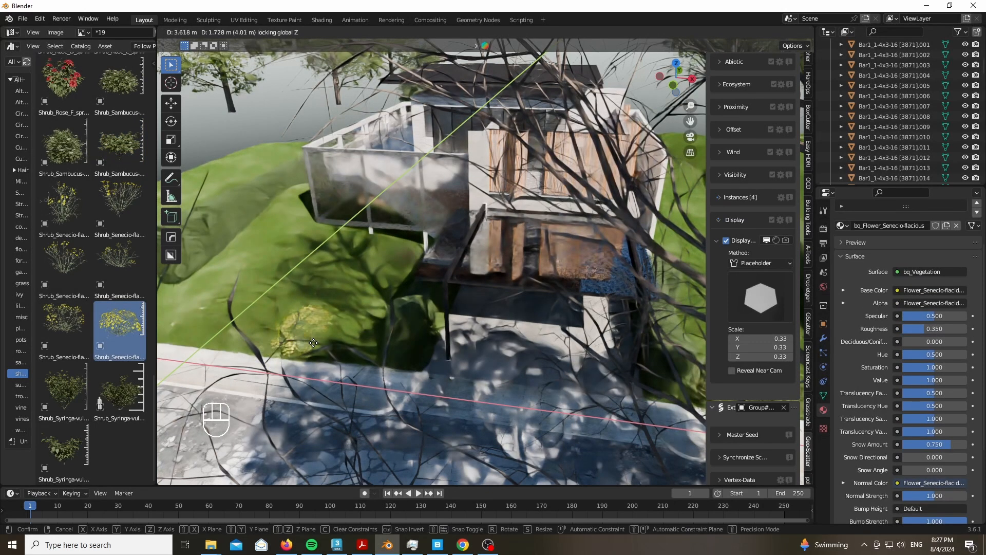
left_click(313, 343)
Step: In camera view, shift the Senecio shrub about 2.14 m in X and −0.35 m in Z, beside the clipped hedge
key("KP_0")
key("g")
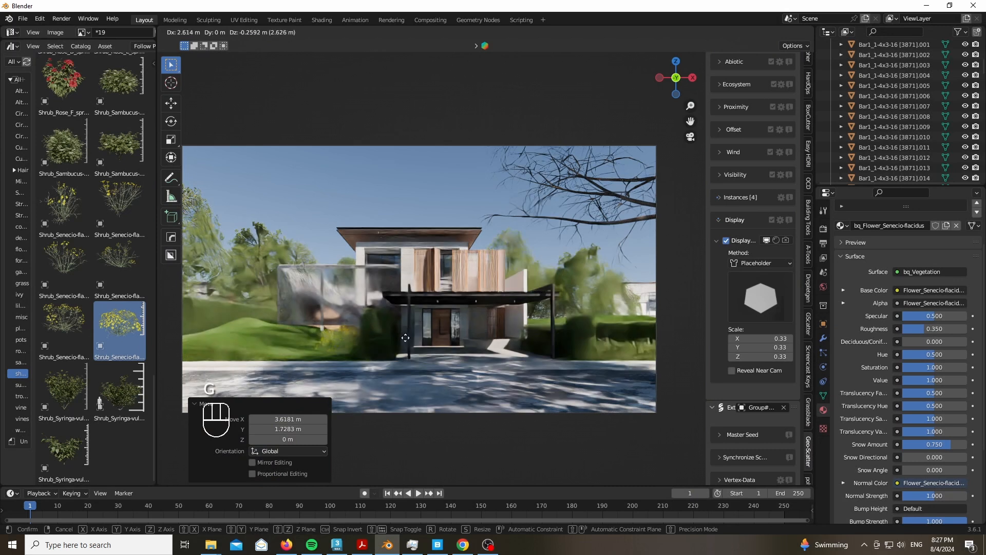
left_click(323, 400)
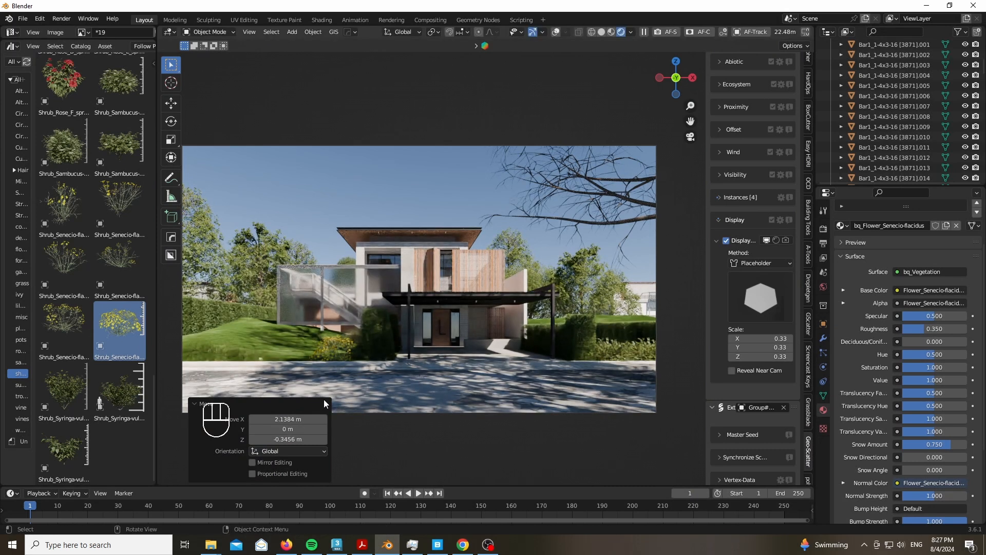
scroll(124, 278, "up", 8)
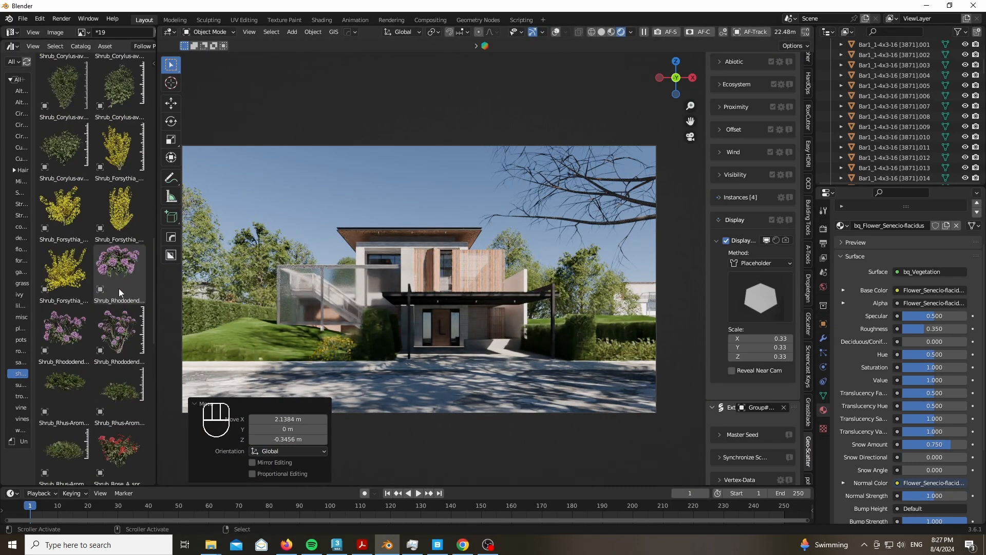
left_click(18, 239)
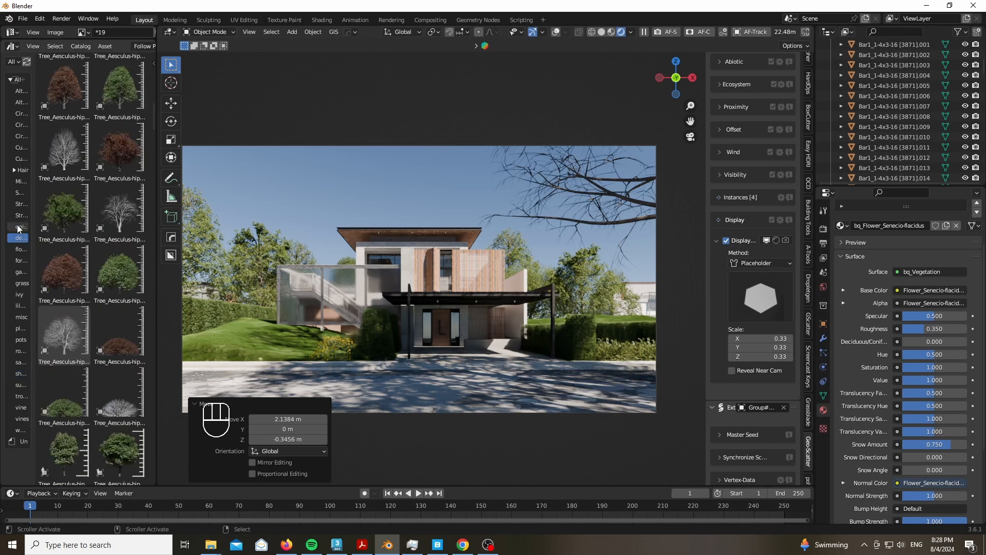
left_click(20, 226)
scroll(73, 214, "up", 5)
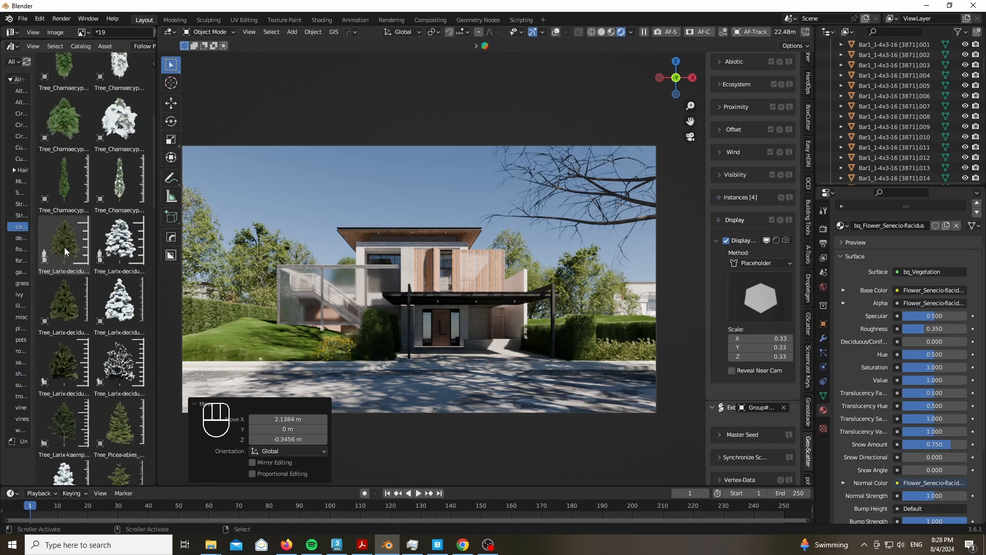
left_click_drag(157, 335, 3, 373)
scroll(250, 359, "down", 2)
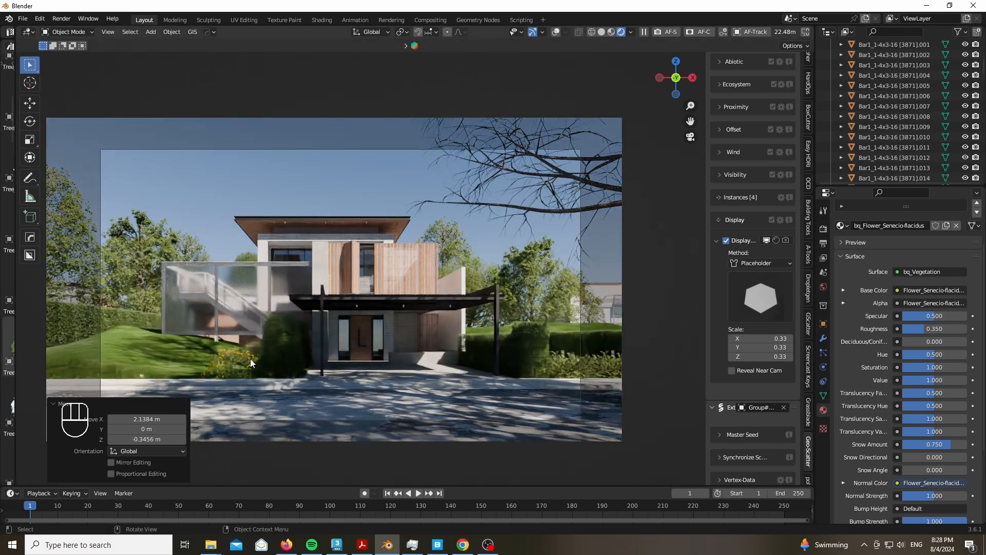
Step: Isolate the road slab in front of the house in local view and open its mesh for editing
left_click(341, 393)
key("z")
left_click(397, 387)
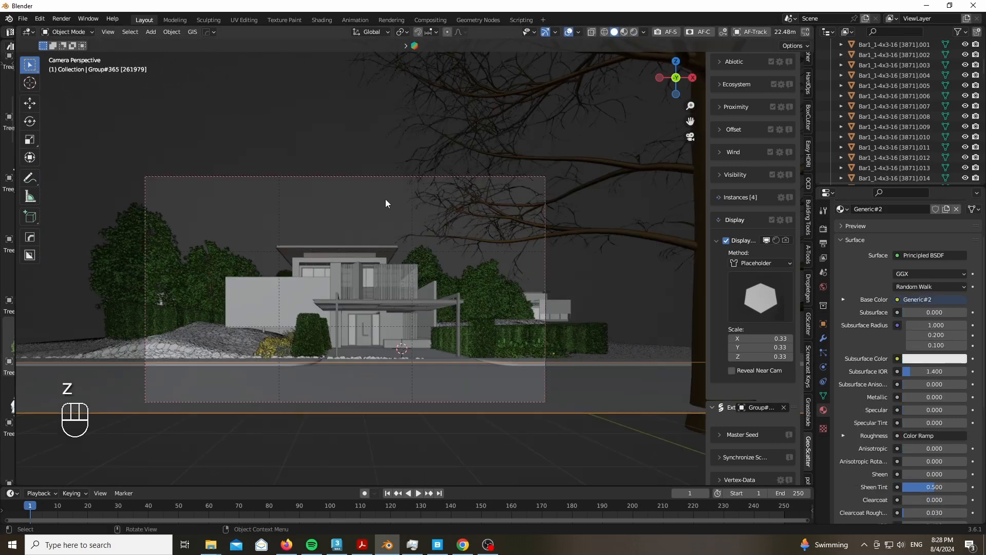
key("KP_Divide")
key("Tab")
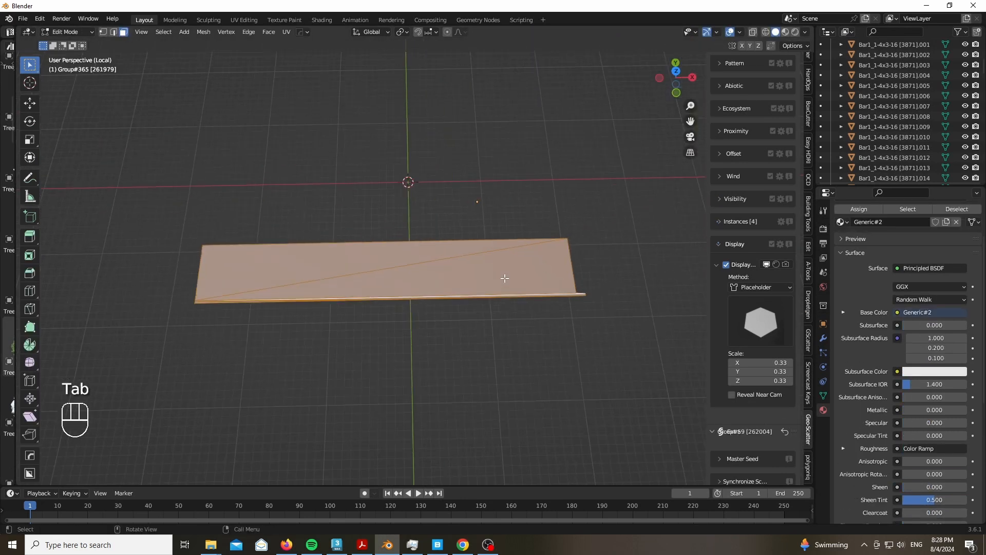
Step: Select the vertices at the protruding end of the road's front strip and edge-slide them inward by a factor of about 0.137
scroll(588, 307, "up", 4)
middle_click_drag(589, 307, 566, 239)
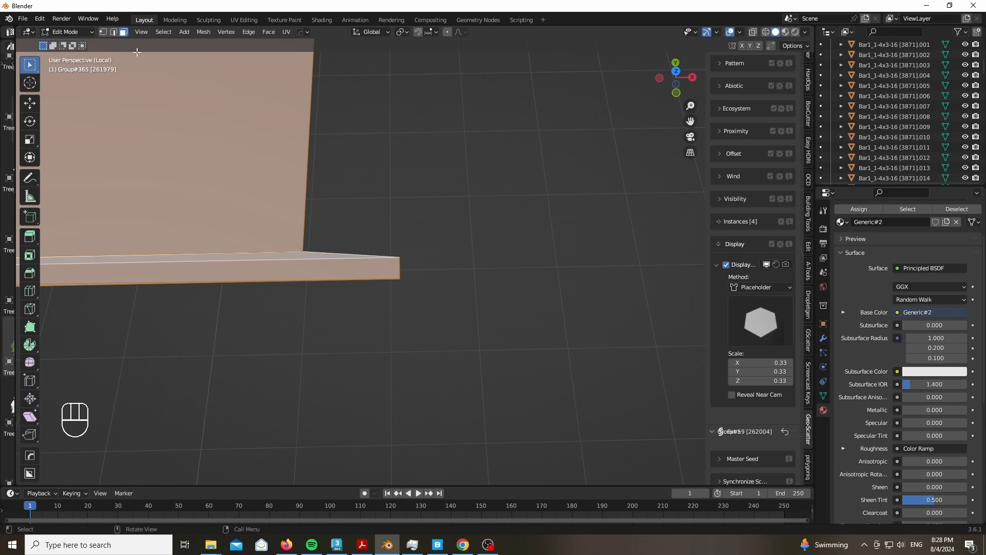
left_click_drag(443, 219, 365, 354)
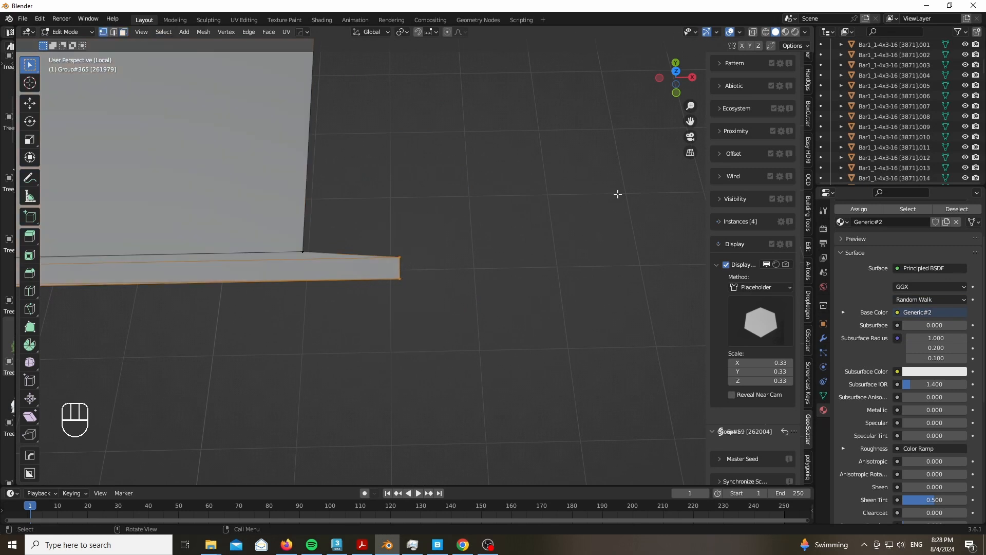
key("g")
key("g")
left_click(318, 223)
Step: Slide the front strip's end vertex fully along its edge onto the neighbouring vertex and merge the mesh's vertices by distance
scroll(532, 230, "down", 5)
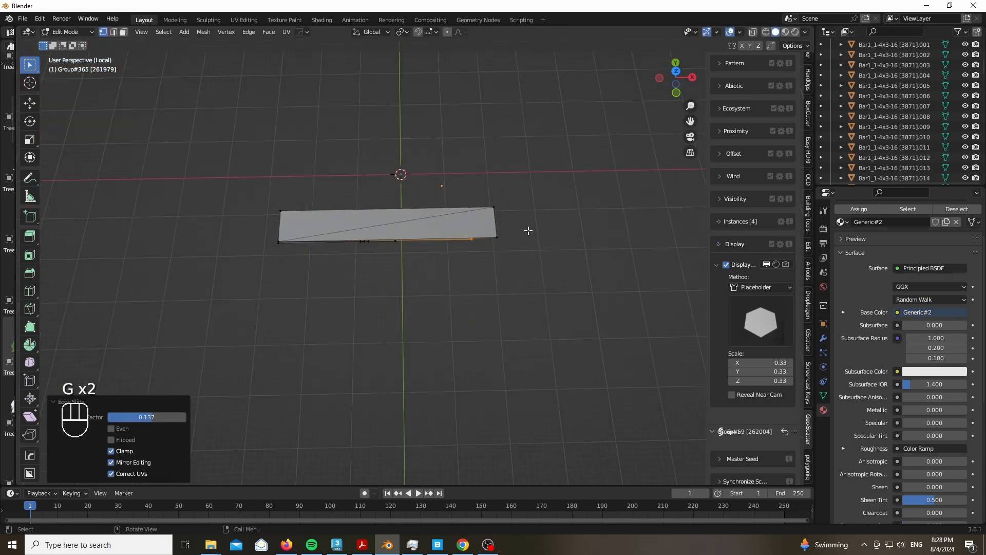
left_click(469, 241)
key("a")
scroll(487, 266, "up", 6)
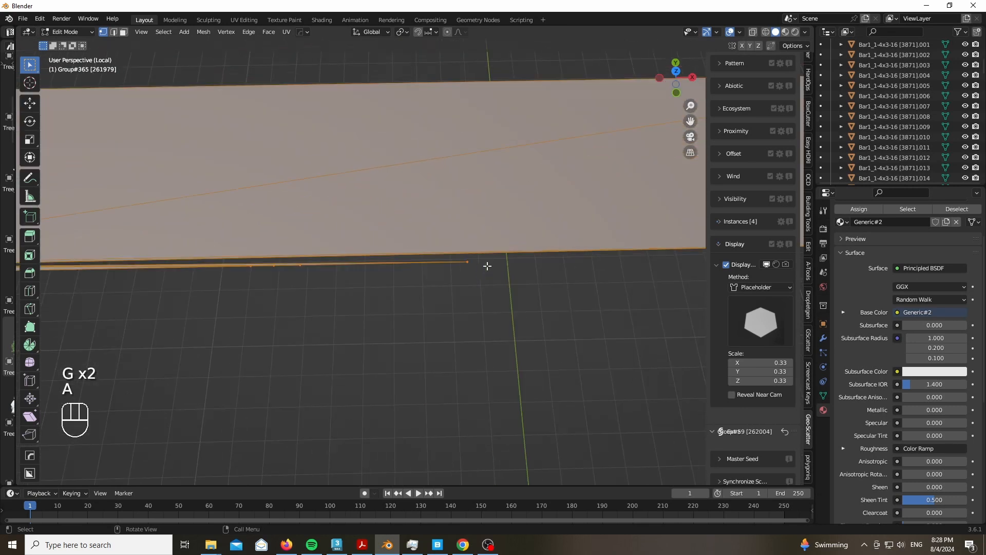
left_click(467, 265)
key("g")
key("g")
left_click(316, 265)
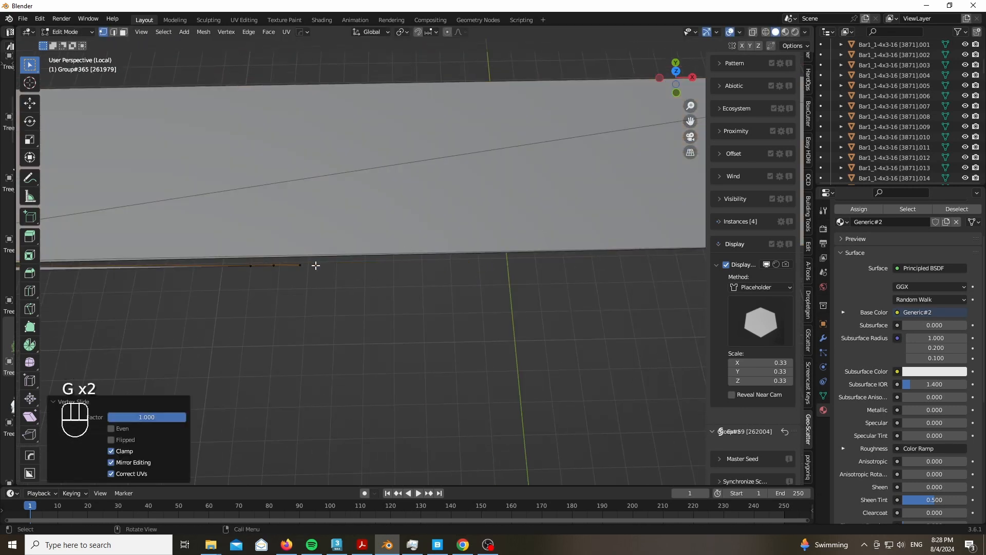
key("a")
key("m")
left_click(399, 260)
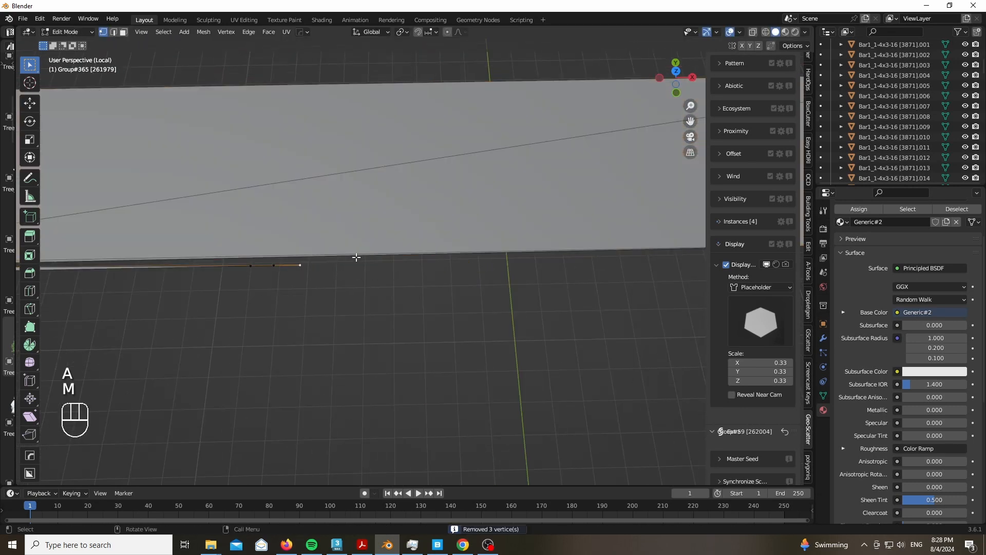
Step: Slide the strip's next end vertices fully onto their neighbours and merge all vertices by distance at 0.0101 m
left_click(298, 265)
left_click(359, 248)
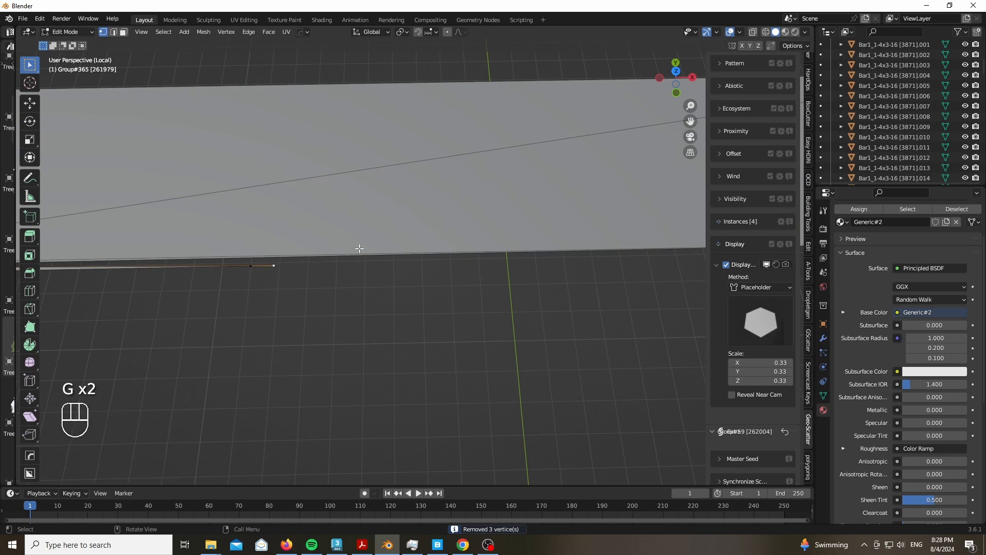
left_click(301, 260)
key("g")
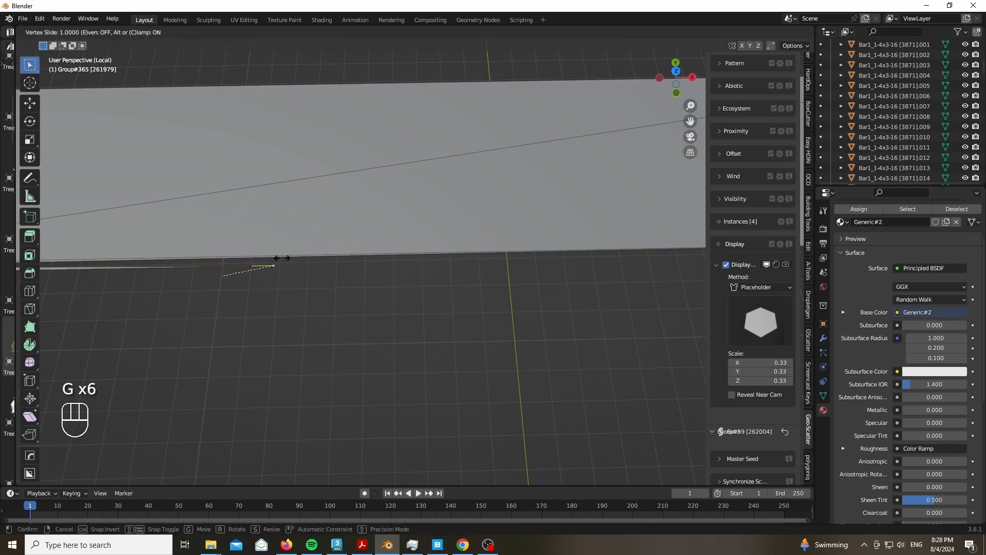
left_click(282, 259)
key("a")
key("m")
left_click(404, 247)
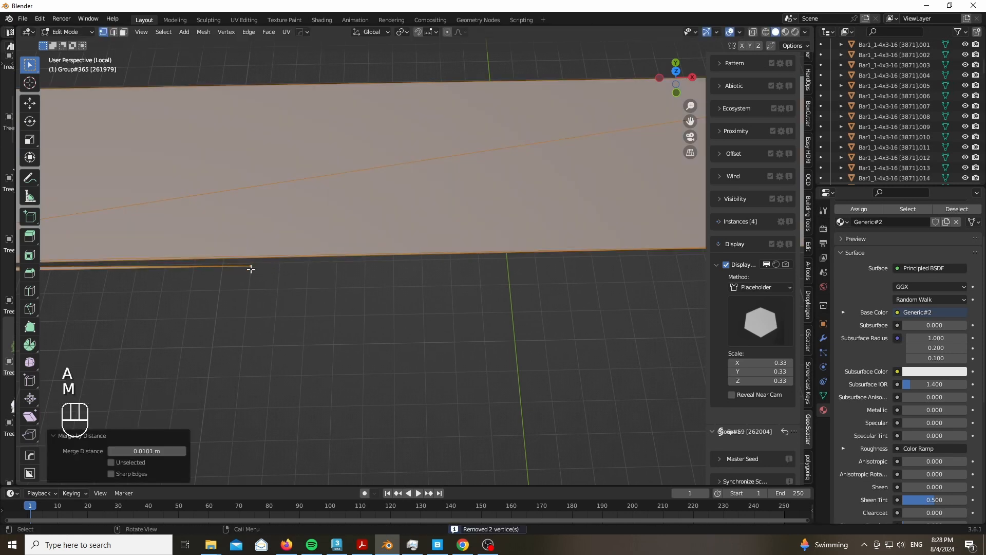
Step: Collapse the rest of the strip into the slab's left front corner by sliding its vertices fully and merging the overlapping ones
left_click(251, 268)
scroll(462, 230, "down", 4)
left_click(193, 250)
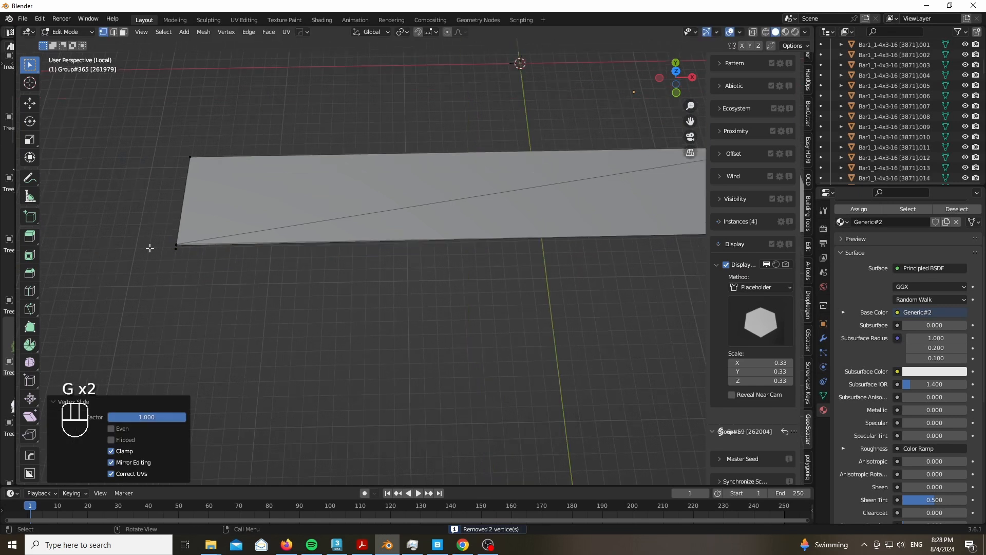
scroll(286, 255, "up", 5)
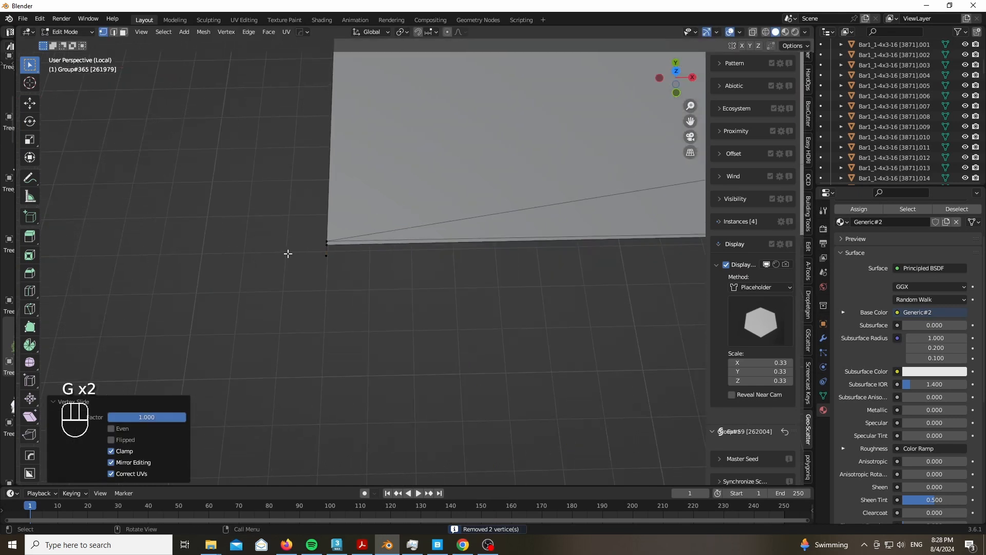
key("m")
left_click(474, 257)
left_click(418, 259)
key("g")
key("g")
left_click(500, 255)
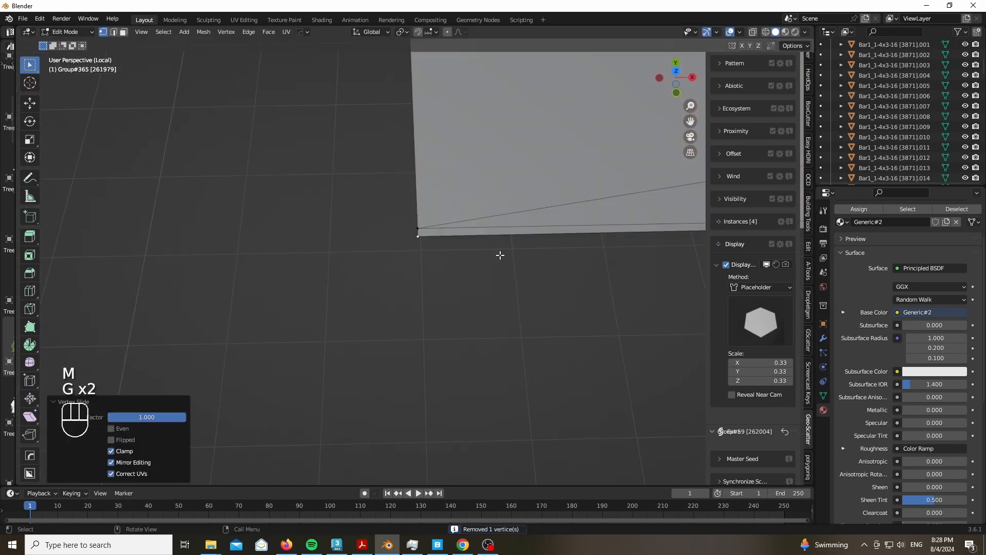
Step: Simplify the whole road mesh with Limited Dissolve at a 5° maximum angle
key("a")
key("x")
left_click(501, 257)
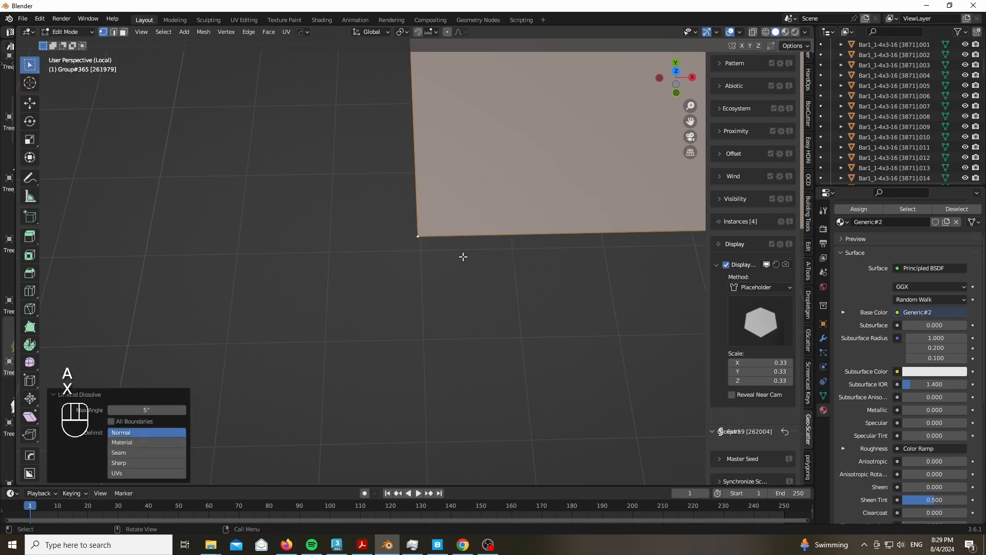
scroll(242, 269, "down", 4)
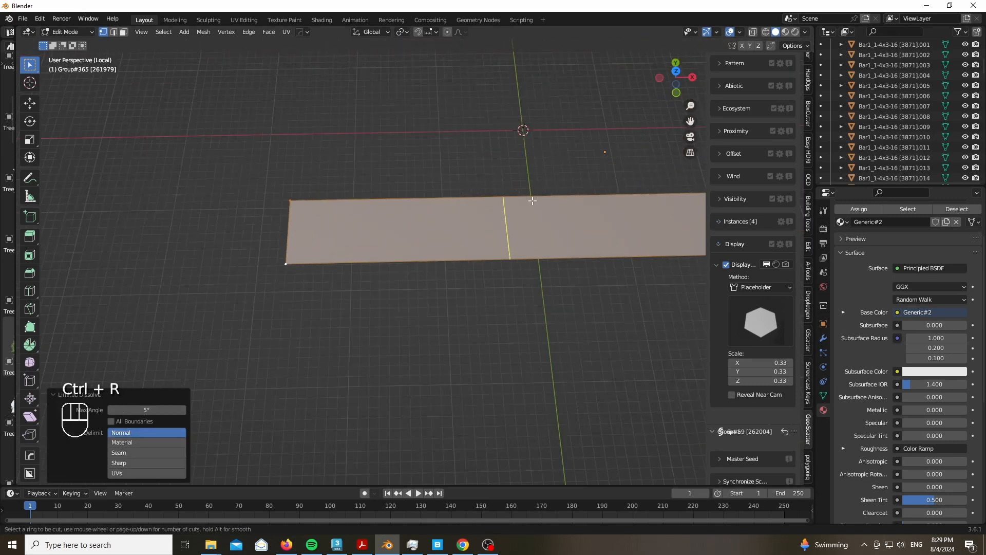
right_click(533, 200)
scroll(245, 225, "down", 2)
scroll(482, 189, "up", 3)
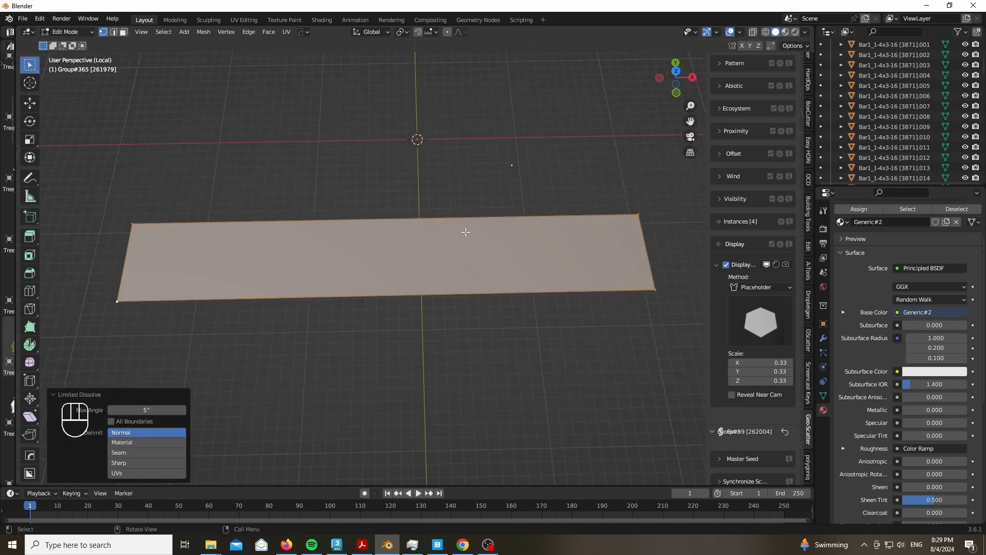
Step: Switch the viewport to Material Preview shading and enlarge the UV editor beside it
key("super")
key("super")
key("z")
left_click(480, 353)
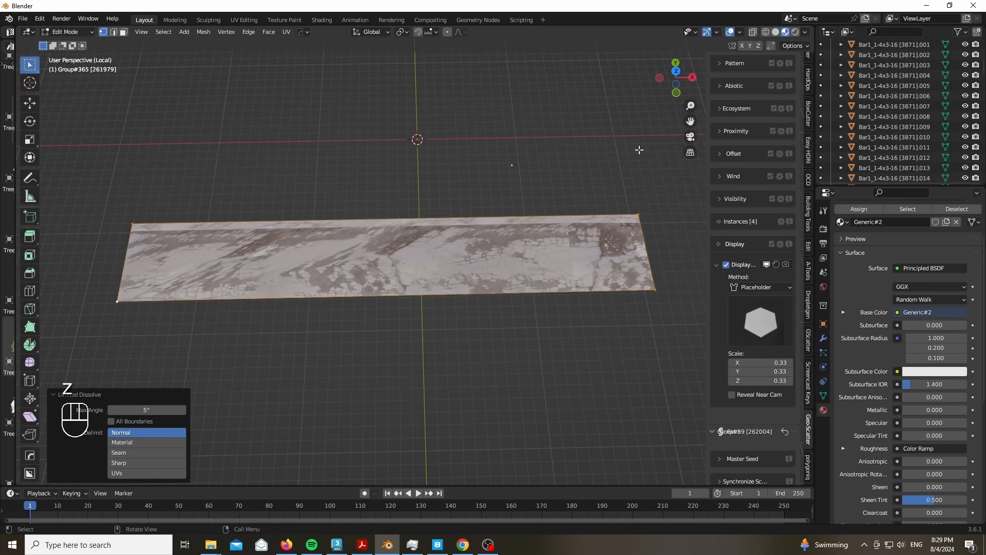
left_click_drag(14, 338, 199, 336)
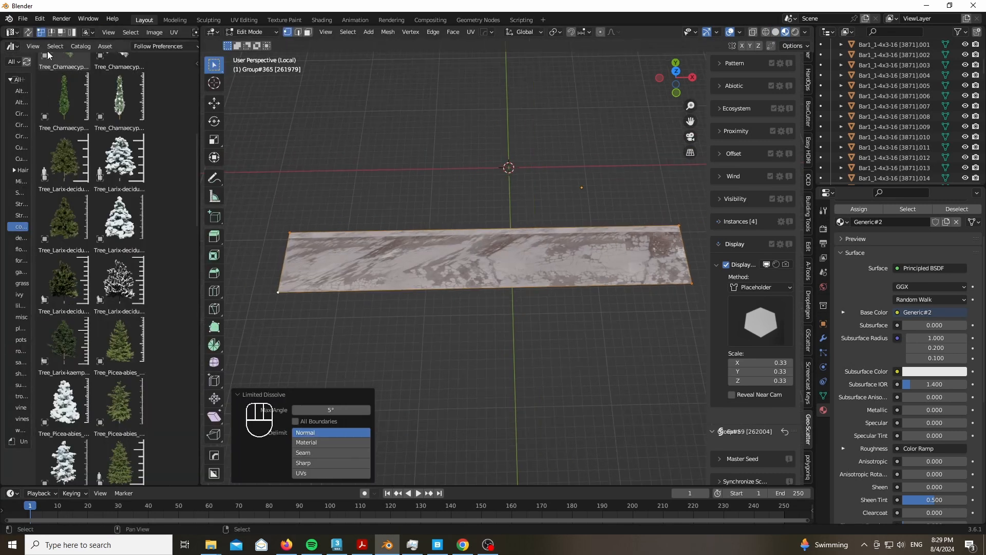
left_click_drag(49, 38, 48, 373)
Step: Unwrap all of the road slab's geometry with the standard Unwrap method
key("a")
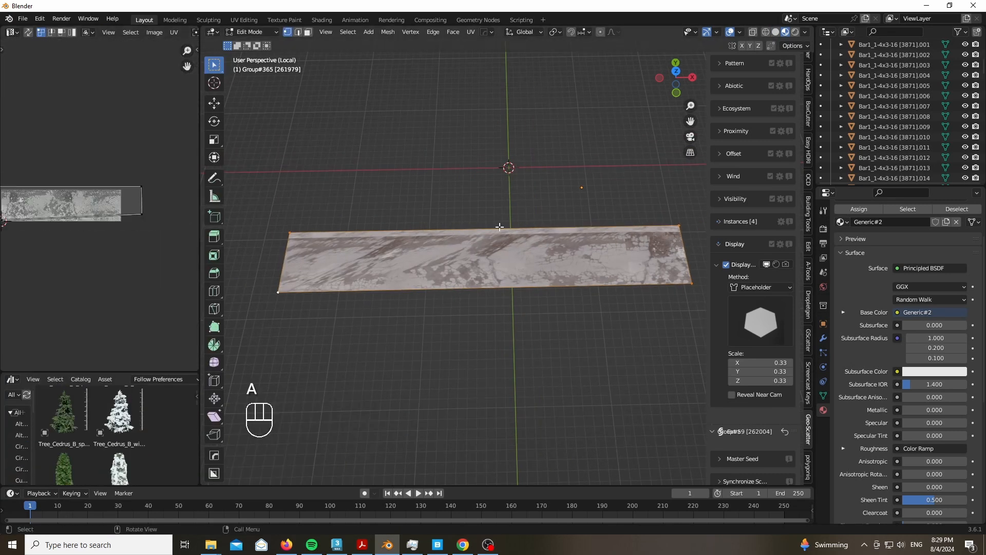
key("u")
left_click(467, 177)
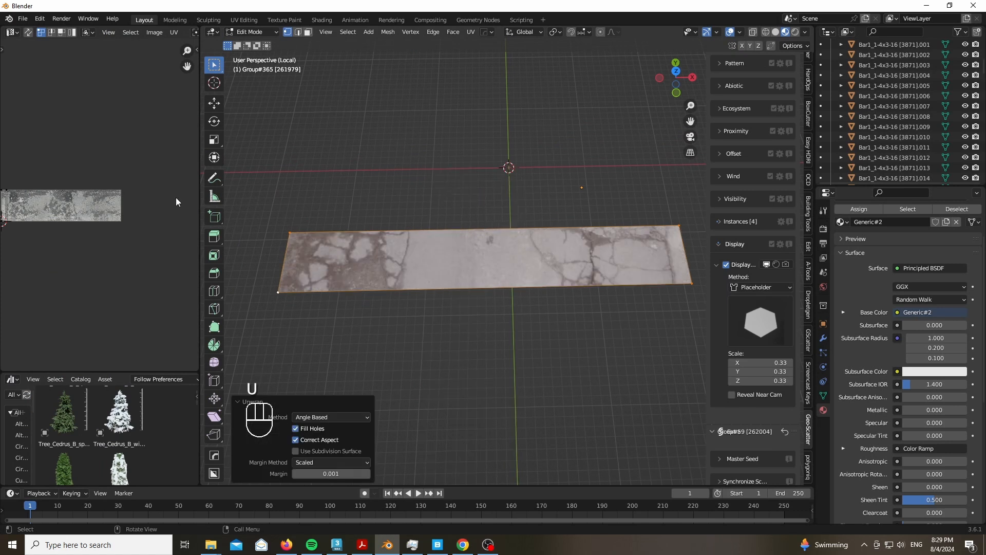
Step: Show the road slab from the top and rotate its UV island by 90°
key("KP_7")
scroll(79, 221, "down", 2)
scroll(80, 221, "up", 4)
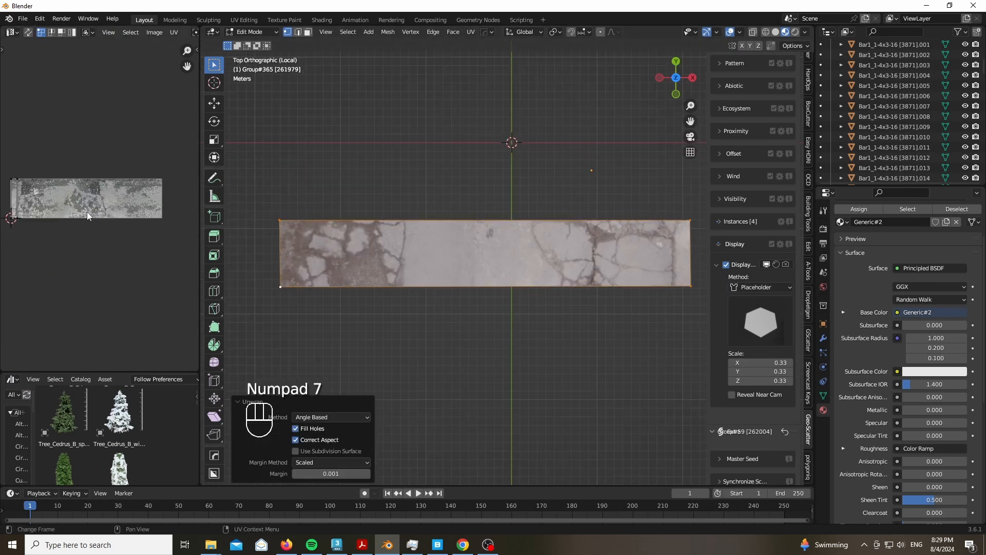
key("a")
key("r")
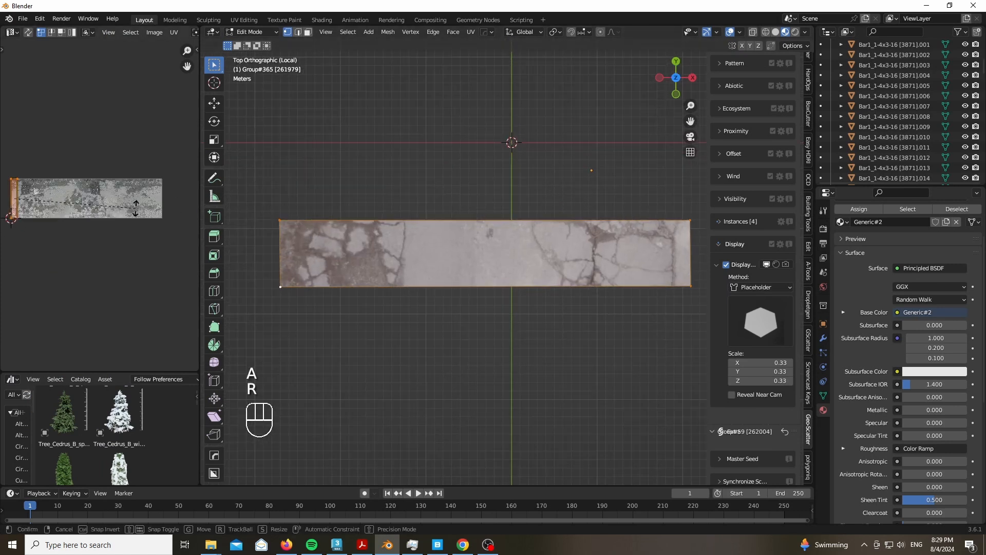
key("Return")
Step: Scale the UV island up to match the road texture's height and shift it along X
key("s")
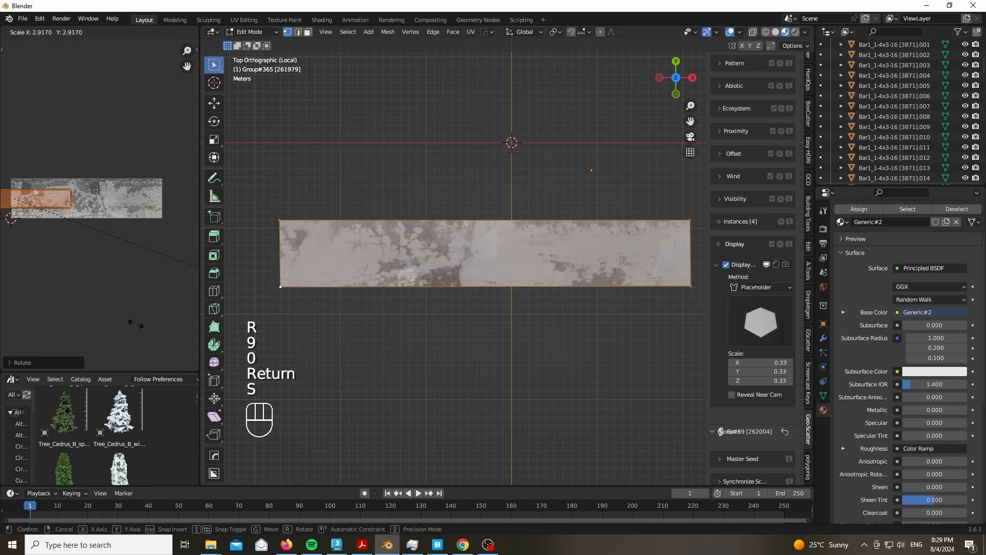
left_click(138, 214)
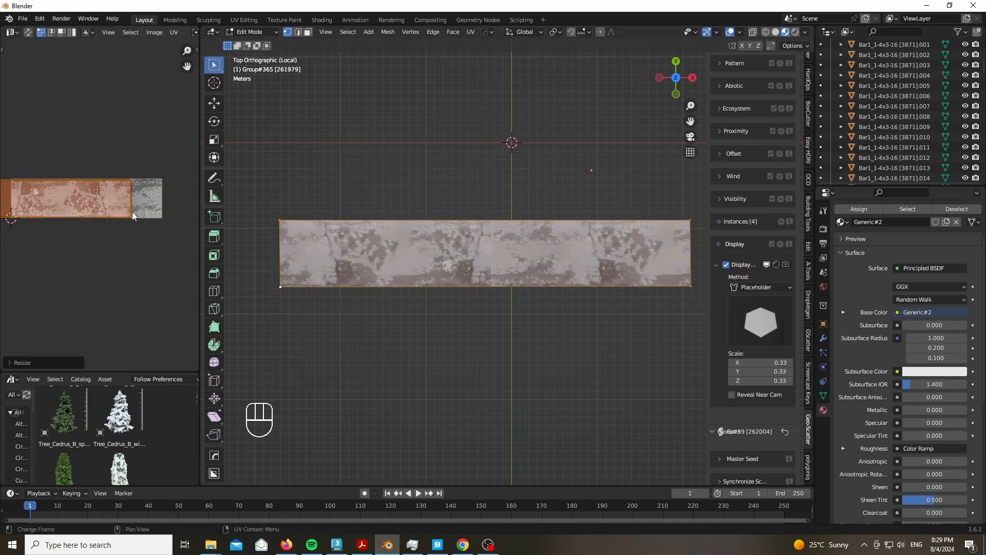
key("g")
key("x")
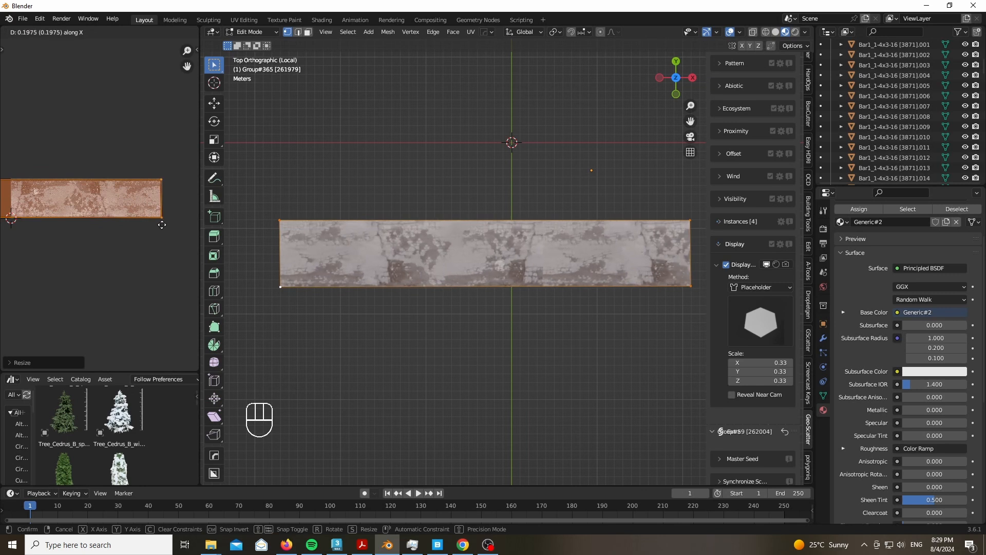
left_click(16, 232)
Step: Examine the road's texture through the camera view and return to Object Mode
key("KP_0")
scroll(434, 365, "up", 7)
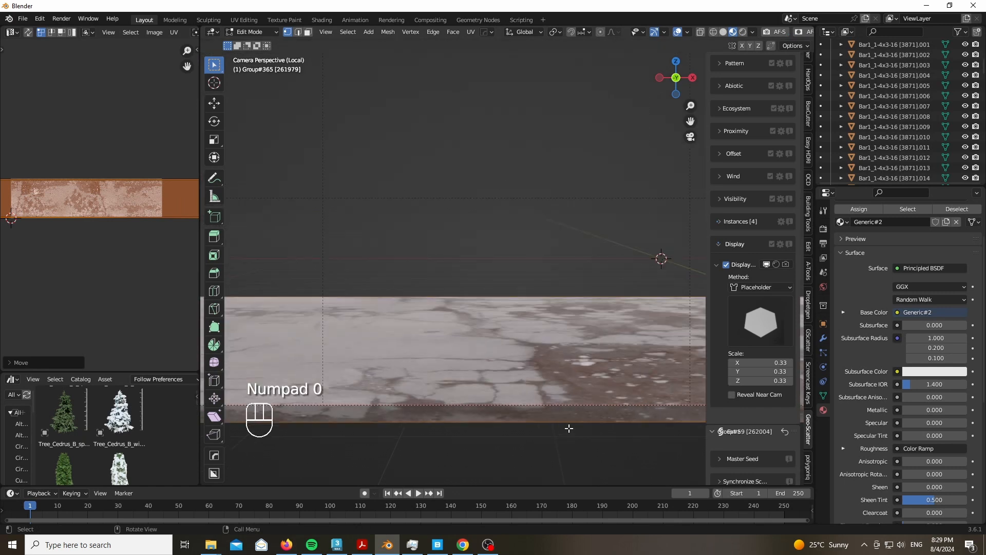
scroll(568, 429, "up", 5)
scroll(524, 398, "down", 7)
scroll(591, 373, "down", 4)
key("Tab")
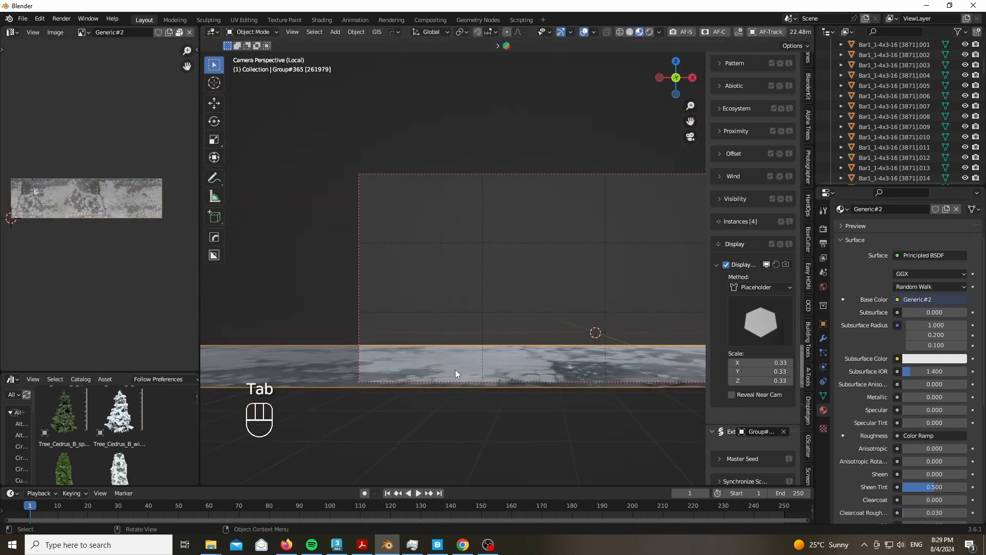
Step: Replace the asset browser with a Shader Editor set to Object and show the Generic#2 material's nodes
left_click_drag(70, 375, 16, 47)
left_click(17, 47)
left_click(43, 143)
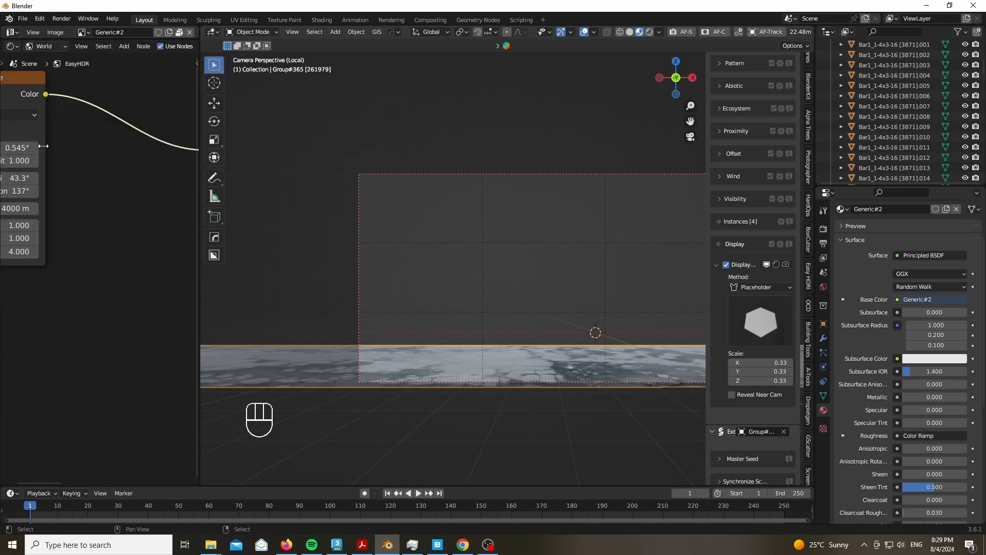
key("Home")
left_click(44, 46)
left_click(46, 65)
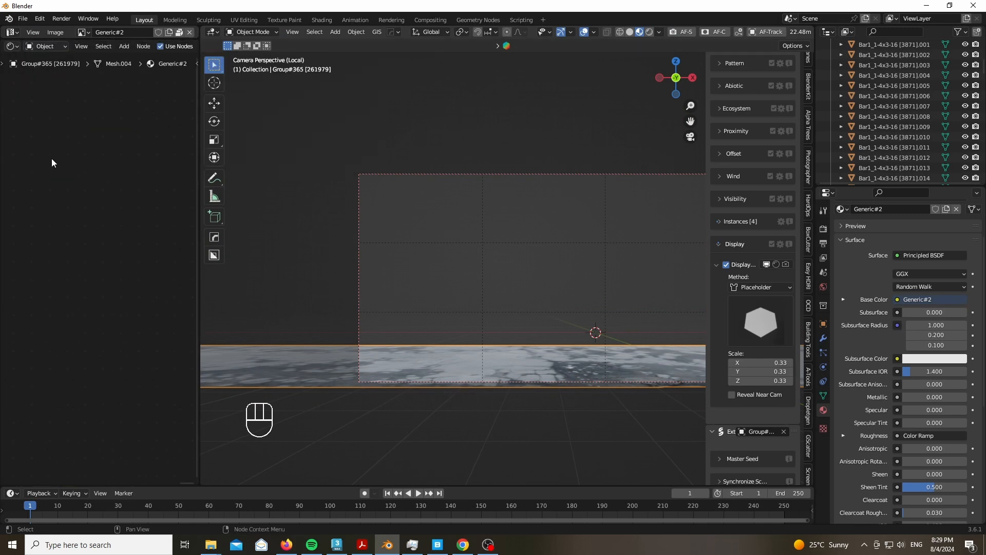
scroll(51, 161, "down", 6)
middle_click_drag(19, 214, 121, 251)
scroll(98, 234, "up", 12)
middle_click_drag(109, 188, 57, 225)
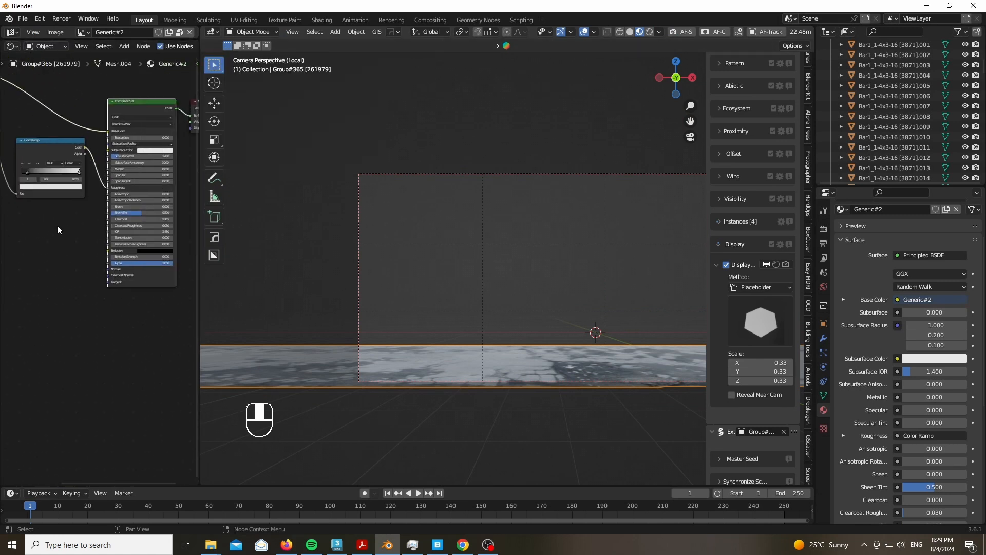
scroll(57, 229, "up", 2)
Step: Add five evenly spaced loop cuts across the length of the road slab
middle_click_drag(651, 135, 486, 335)
scroll(486, 335, "down", 4)
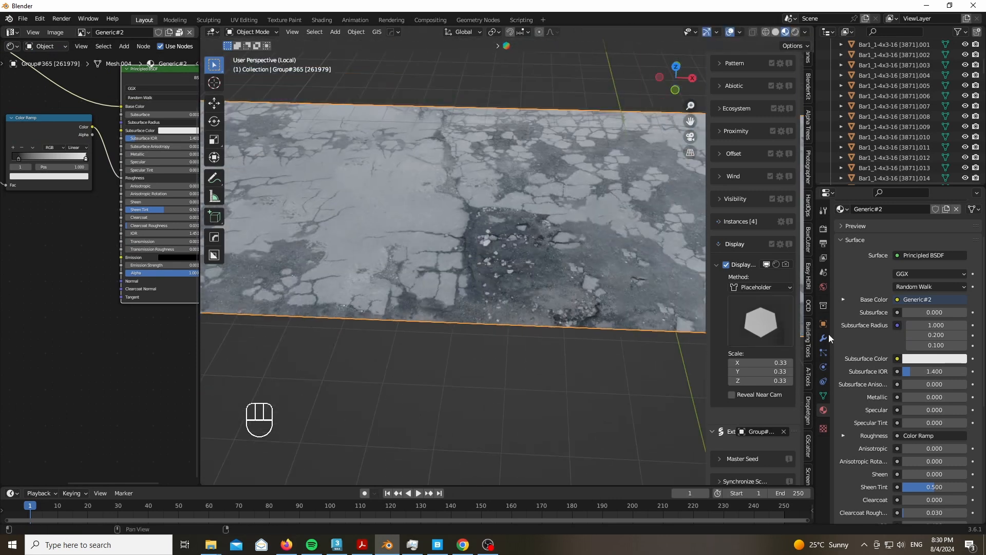
key("Tab")
key("ctrl+r")
scroll(501, 208, "up", 4)
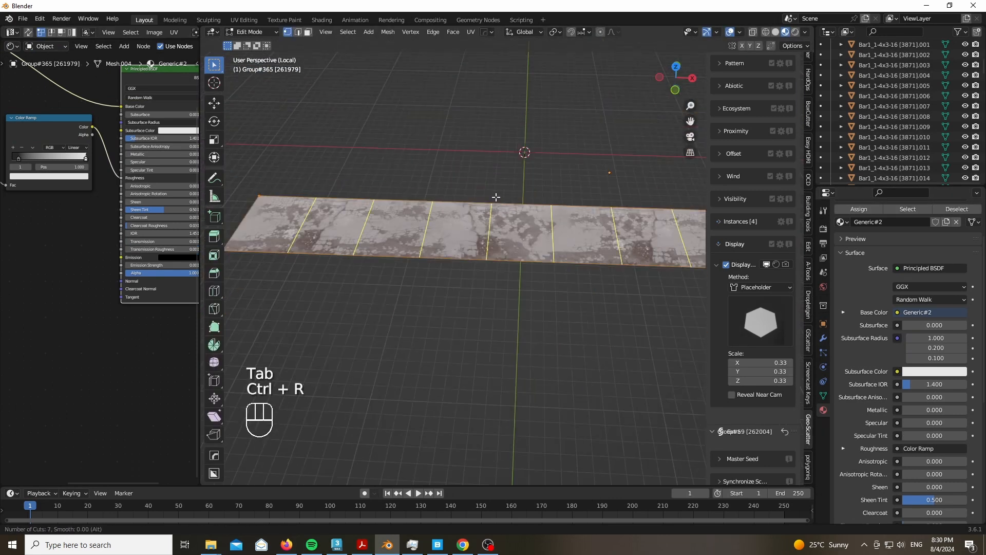
left_click(497, 197)
left_click(495, 197)
Step: Subdivide the whole road slab repeatedly into a dense grid and return to Object Mode
key("a")
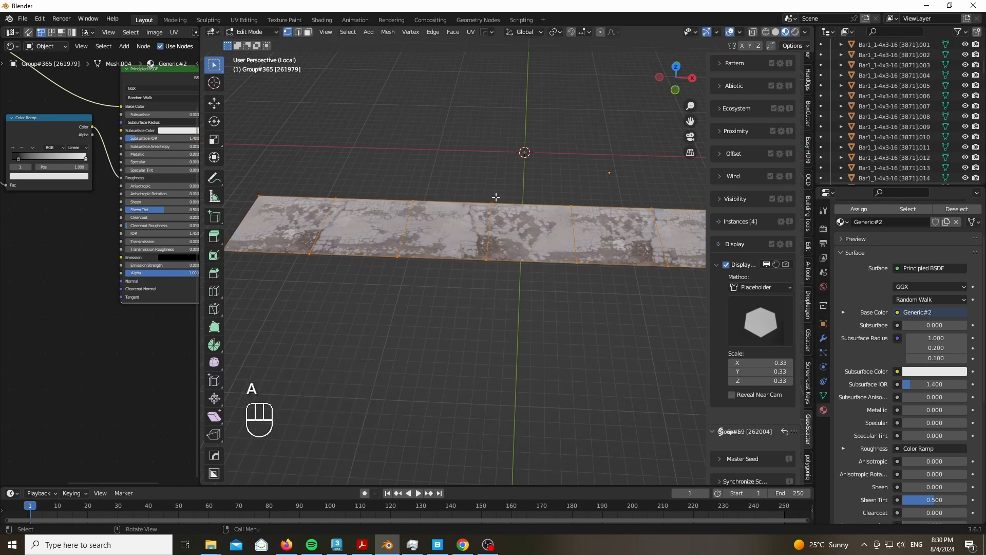
right_click(470, 216)
left_click(469, 217)
right_click(468, 217)
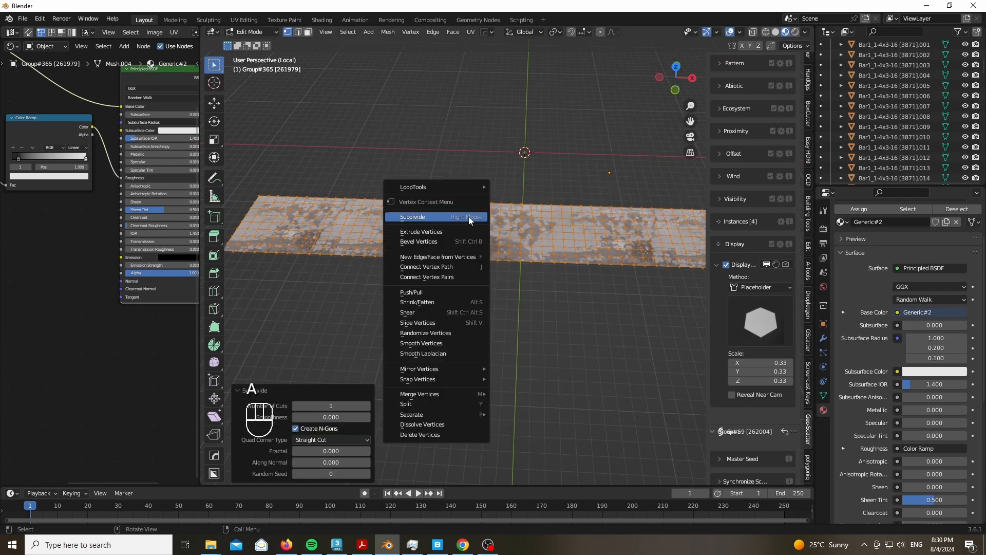
left_click(469, 217)
right_click(469, 217)
left_click(468, 216)
scroll(476, 245, "up", 4)
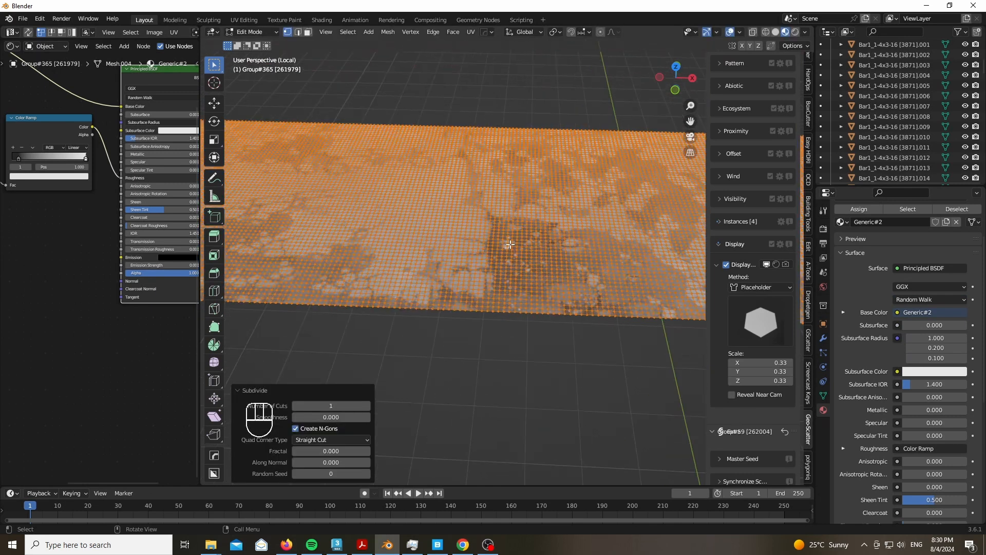
right_click(510, 244)
left_click(510, 243)
key("Tab")
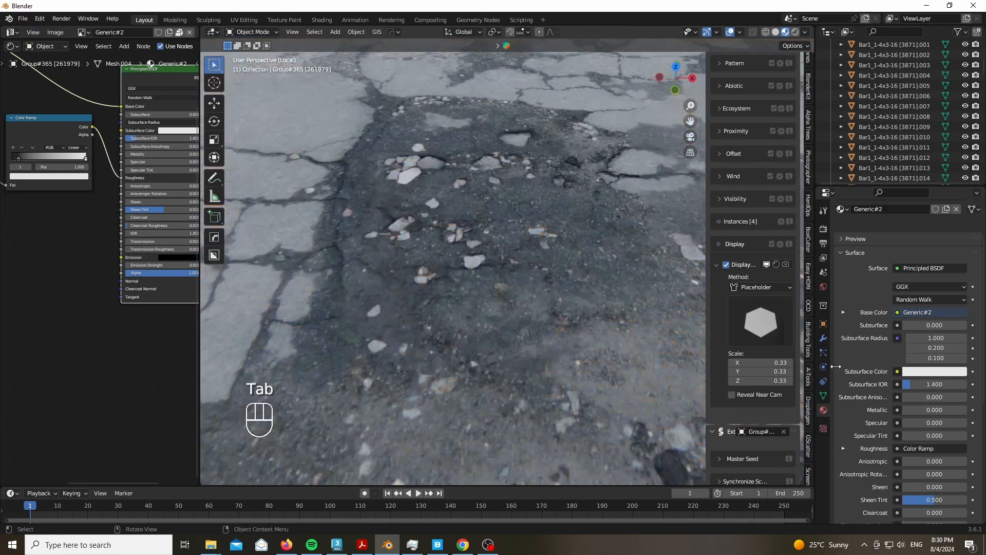
Step: Add a Displace modifier with a new texture to the road slab and set its coordinates to UV
left_click(824, 337)
left_click(875, 227)
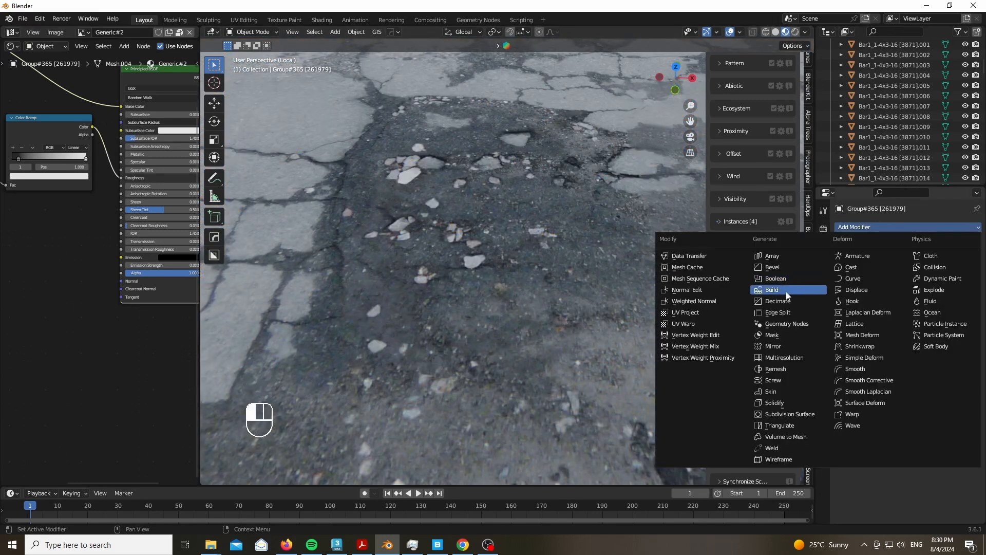
left_click(863, 290)
left_click(864, 260)
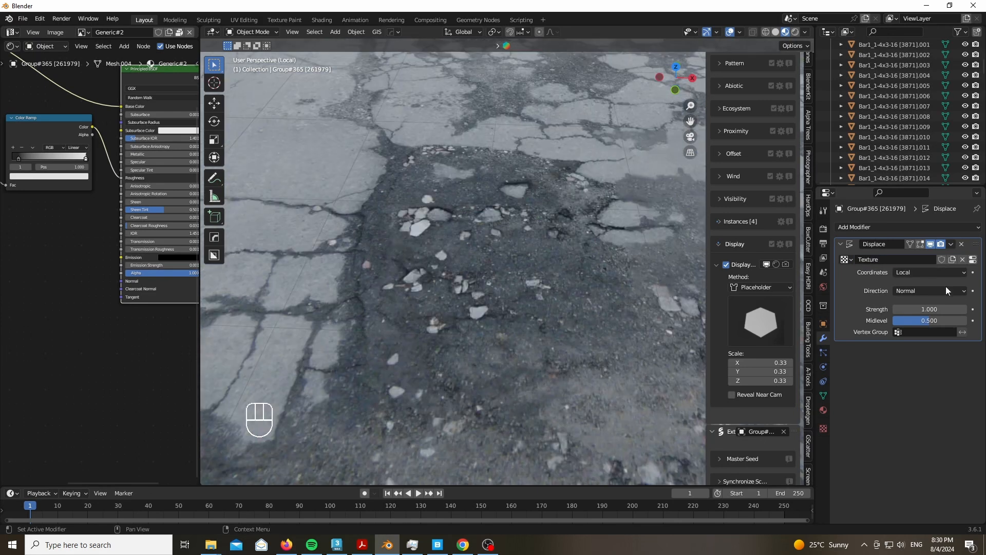
left_click(926, 272)
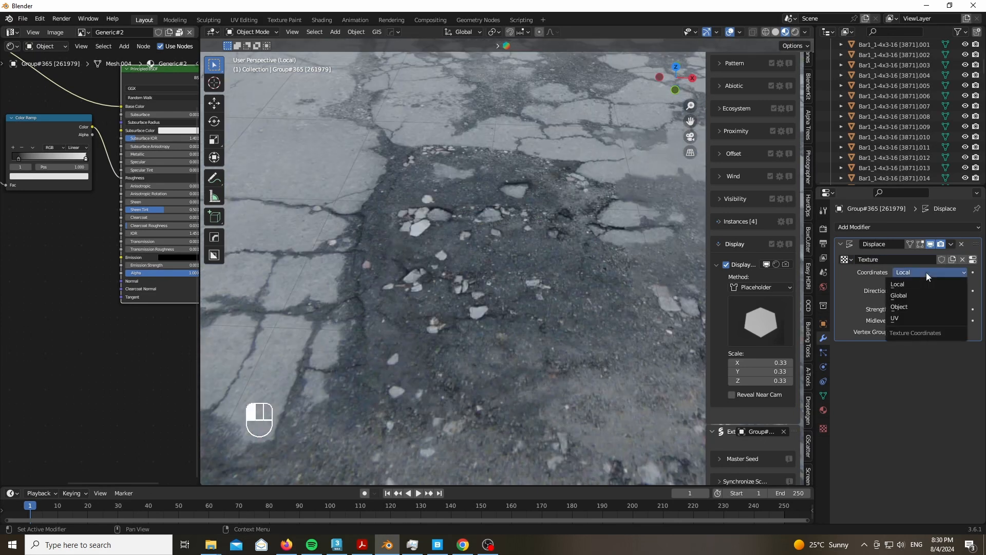
left_click(907, 320)
Step: Assign the Generic#2 image to the Displace texture and show the slab in Solid shading
left_click(974, 260)
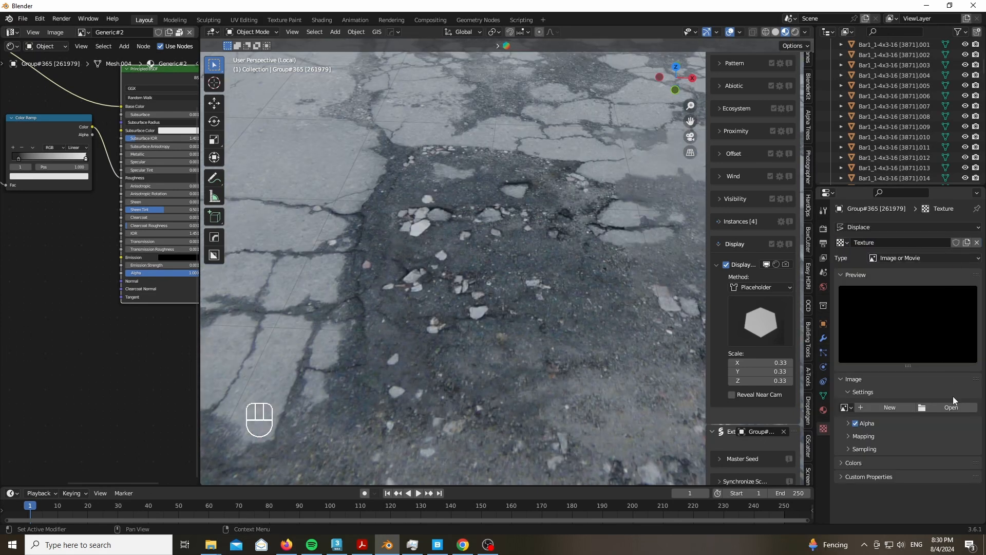
left_click(824, 410)
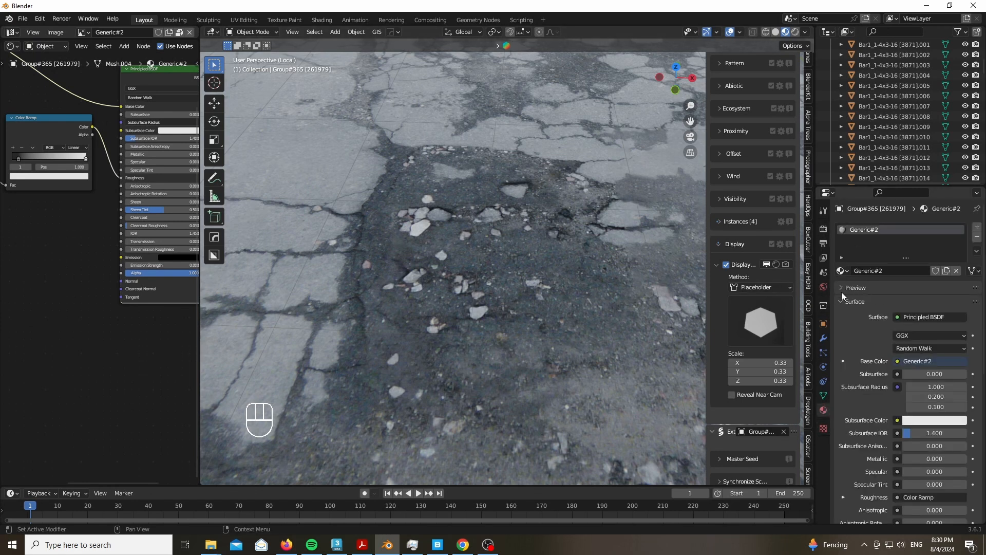
left_click(823, 429)
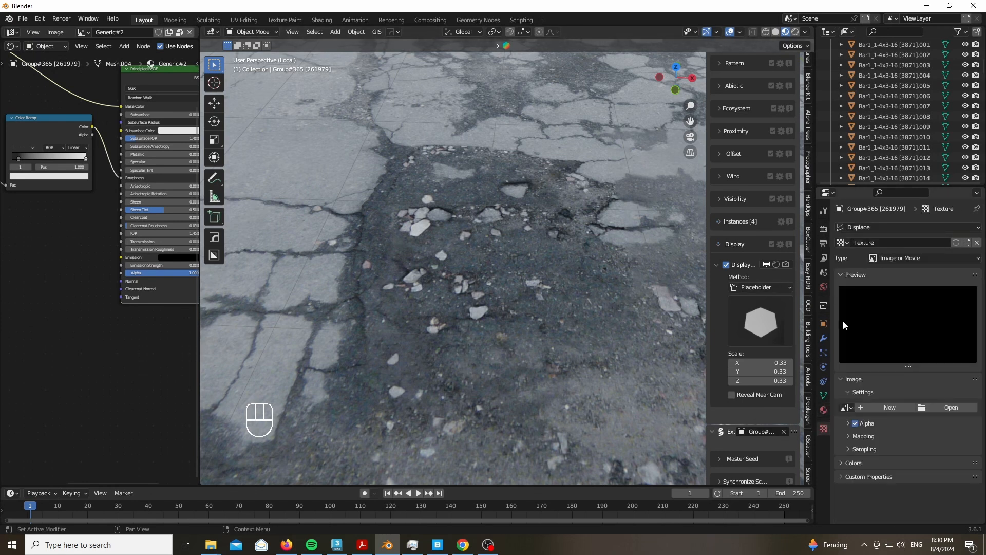
left_click(844, 408)
type("ge")
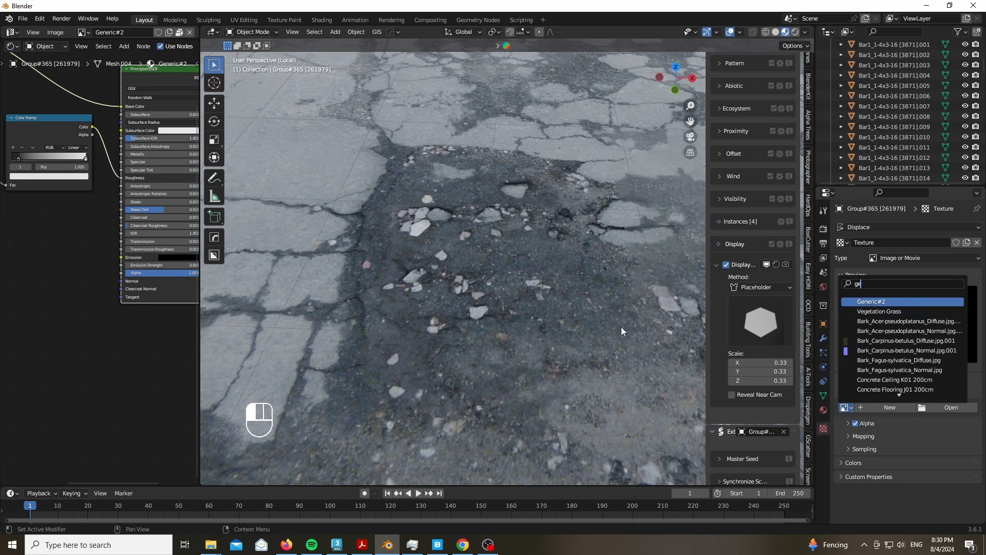
left_click(871, 301)
key("z")
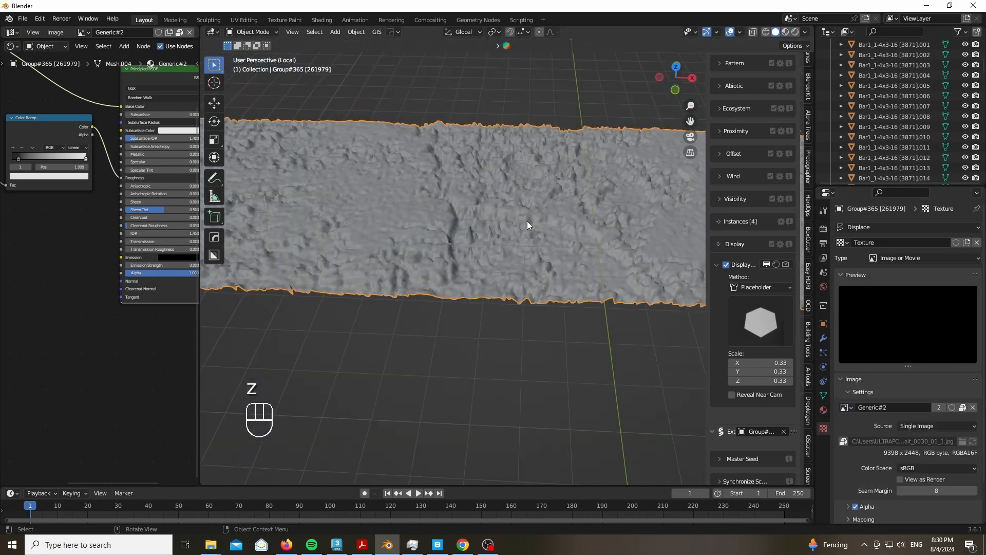
Step: Set the displacement image's sampling filter type to Box, trying a filter size of 17.08 and resetting that size to its default
scroll(858, 390, "down", 2)
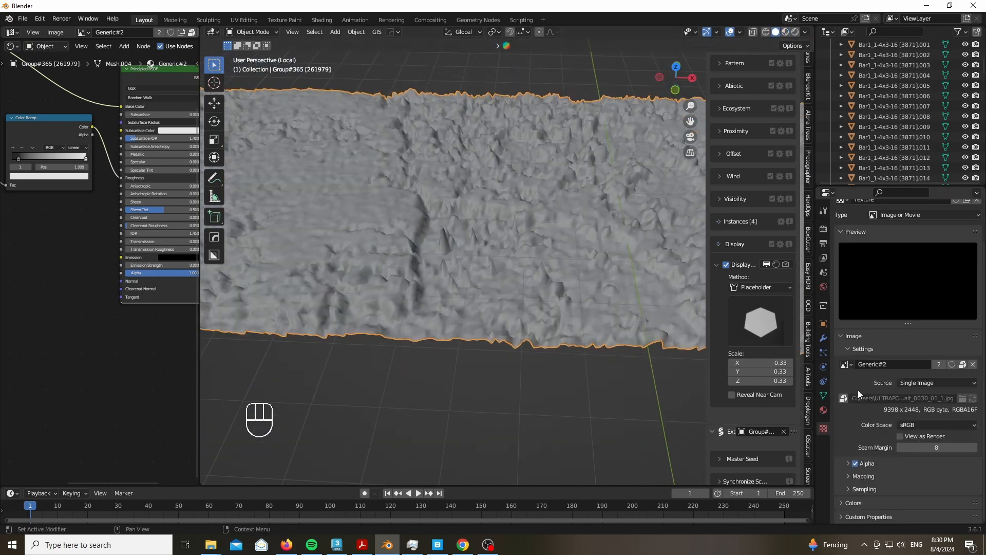
left_click(858, 490)
scroll(861, 486, "down", 4)
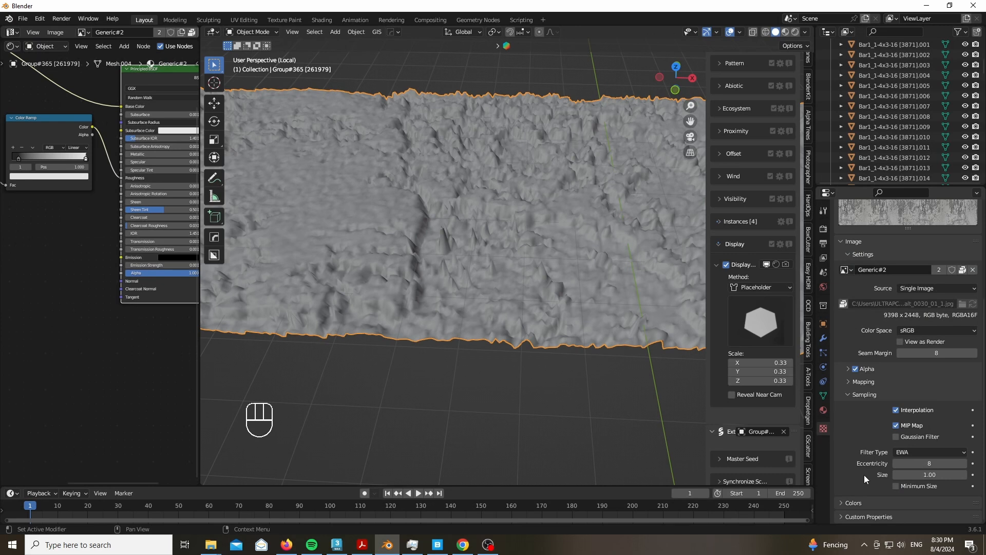
left_click(921, 451)
left_click(919, 460)
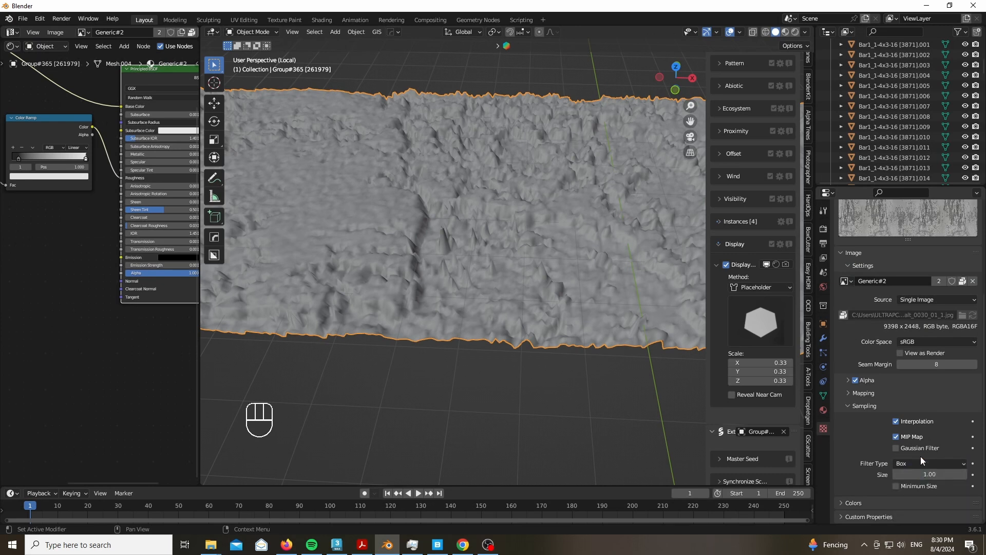
left_click_drag(928, 473, 966, 474)
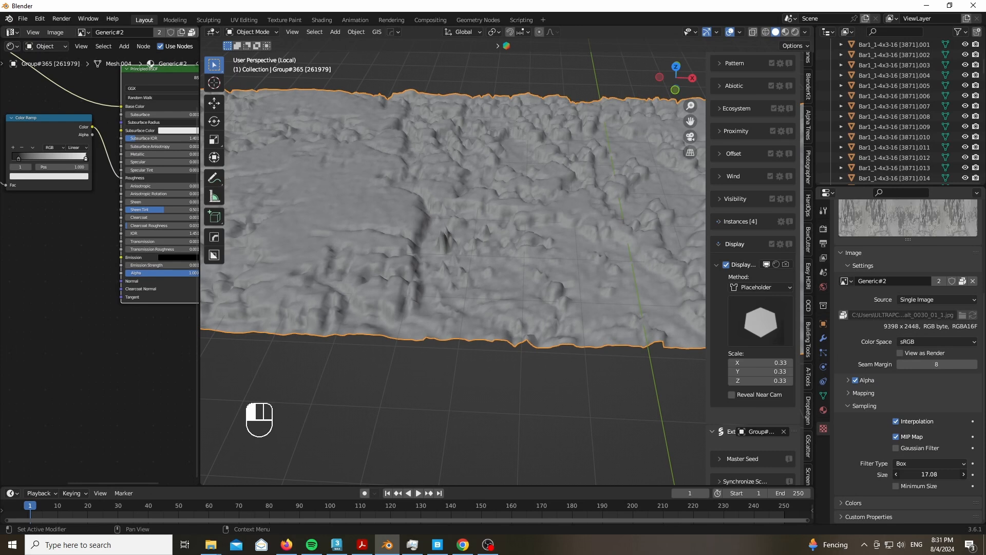
key("BackSpace")
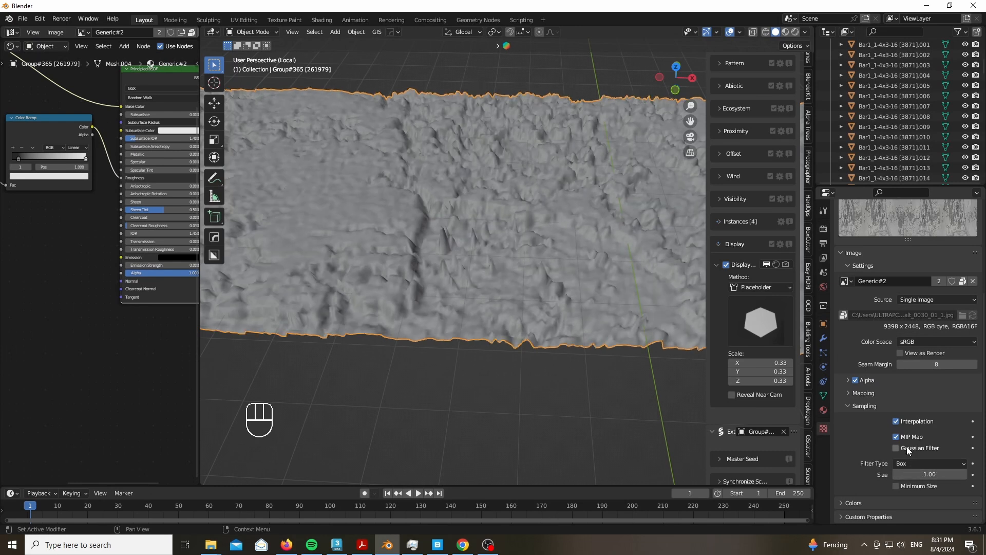
Step: Use a Gaussian filter of size 50 on the displacement image and reduce the Displace modifier's strength to 0.200
left_click_drag(915, 474, 953, 474)
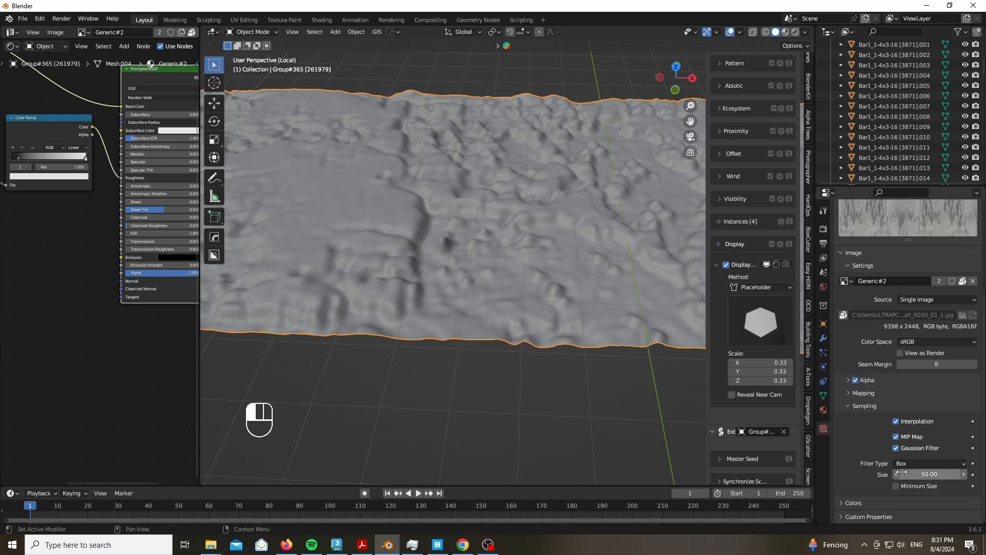
left_click(824, 339)
left_click_drag(930, 321, 832, 321, "shift")
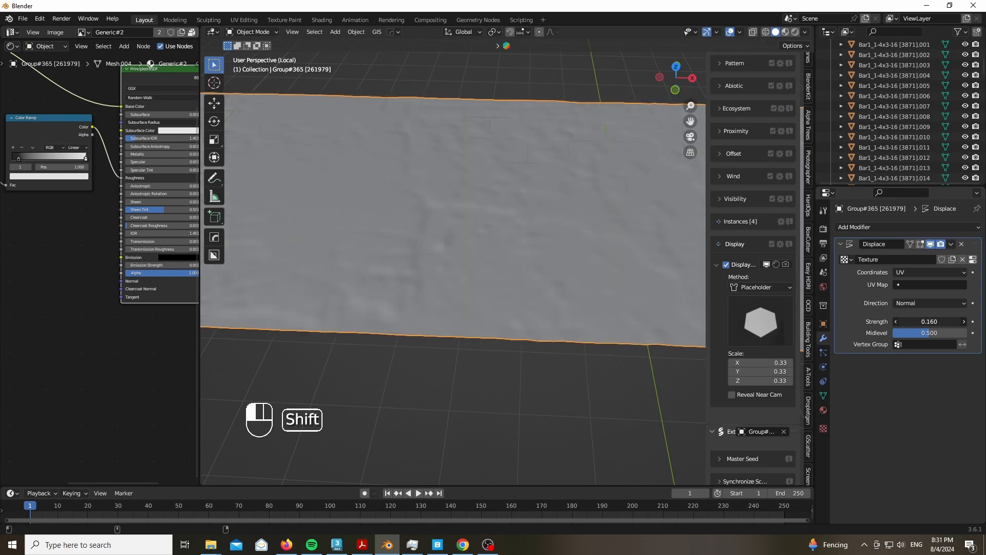
Step: Show the slab through the camera in rendered shading, with a wider shader editor and the viewport overlays and sidebar hidden
key("KP_0")
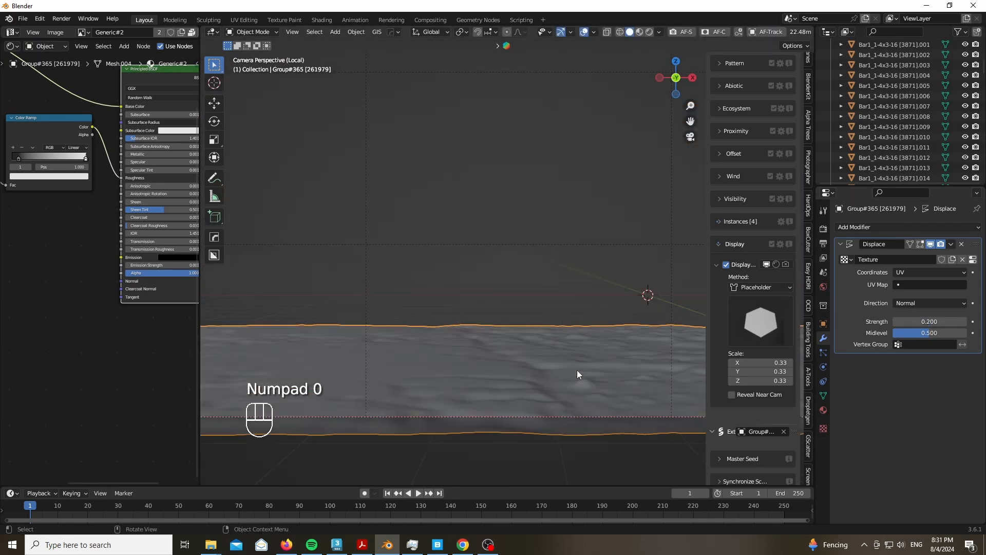
key("z")
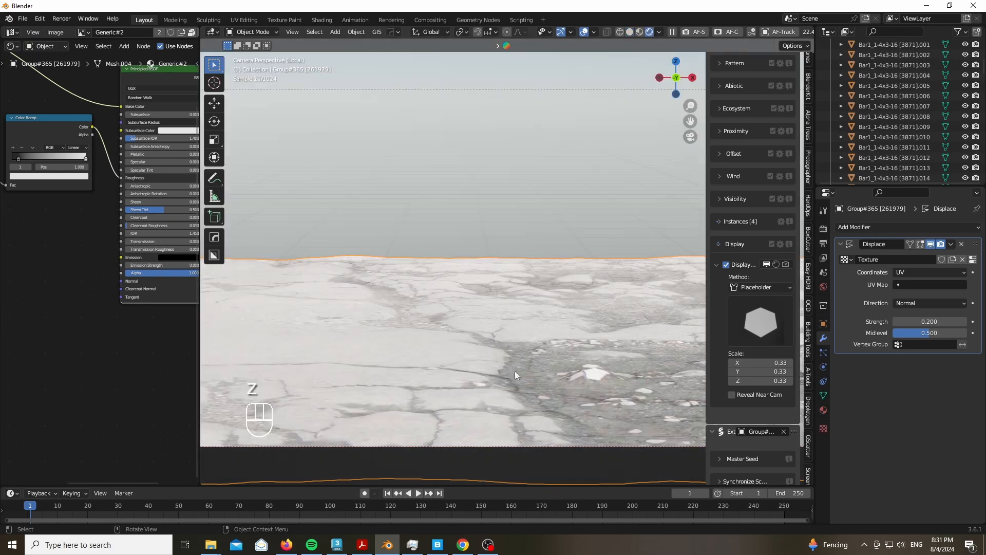
scroll(549, 392, "down", 5)
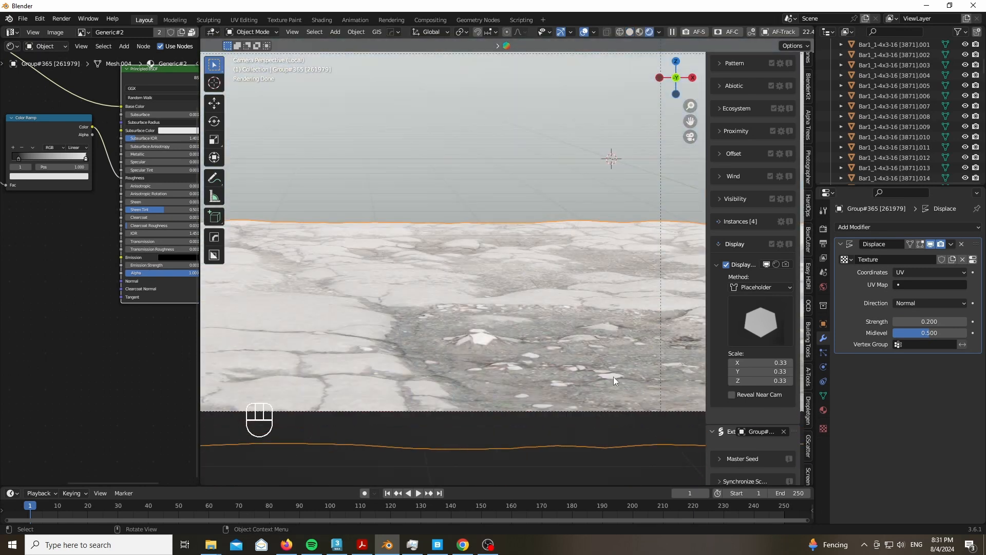
scroll(613, 377, "down", 3)
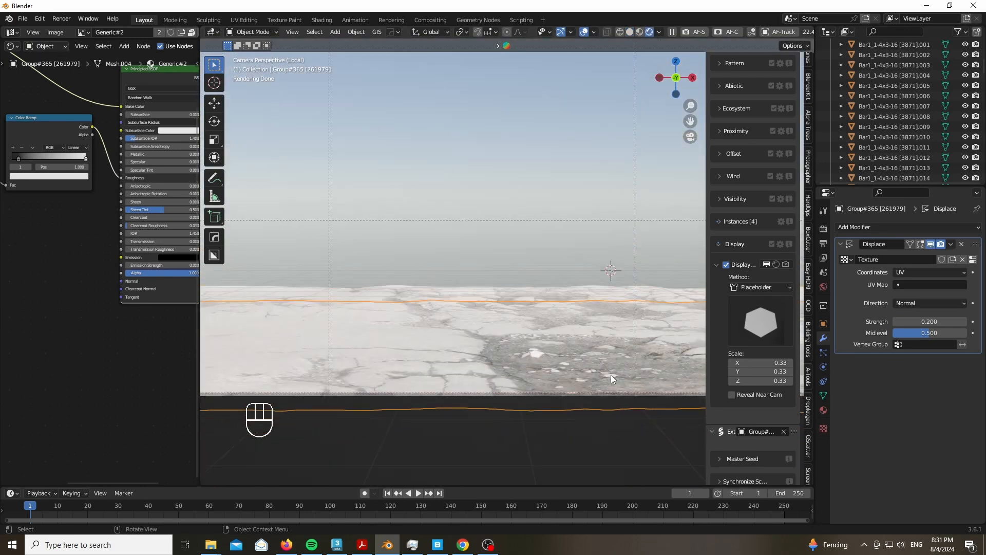
middle_click_drag(75, 260, 104, 278)
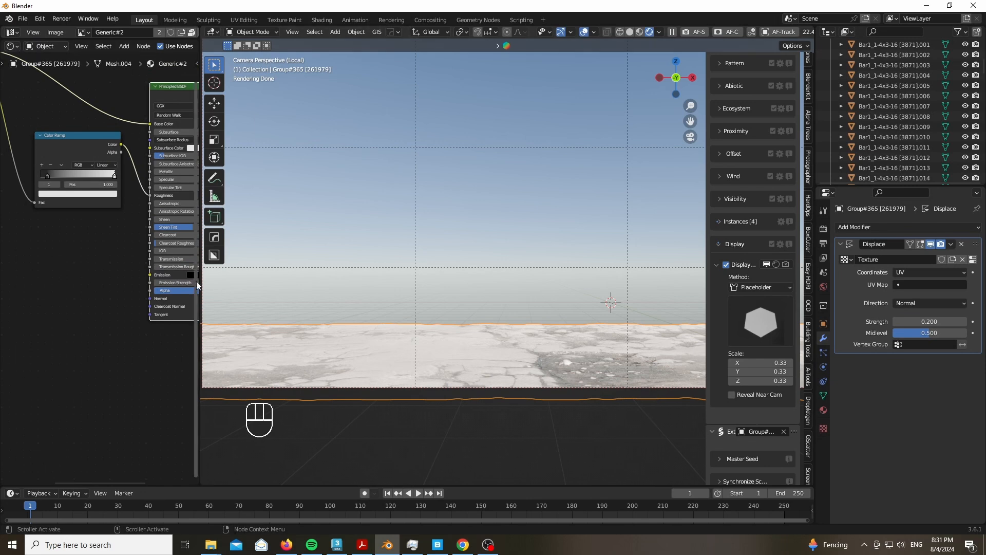
left_click_drag(200, 283, 380, 283)
scroll(608, 301, "up", 5)
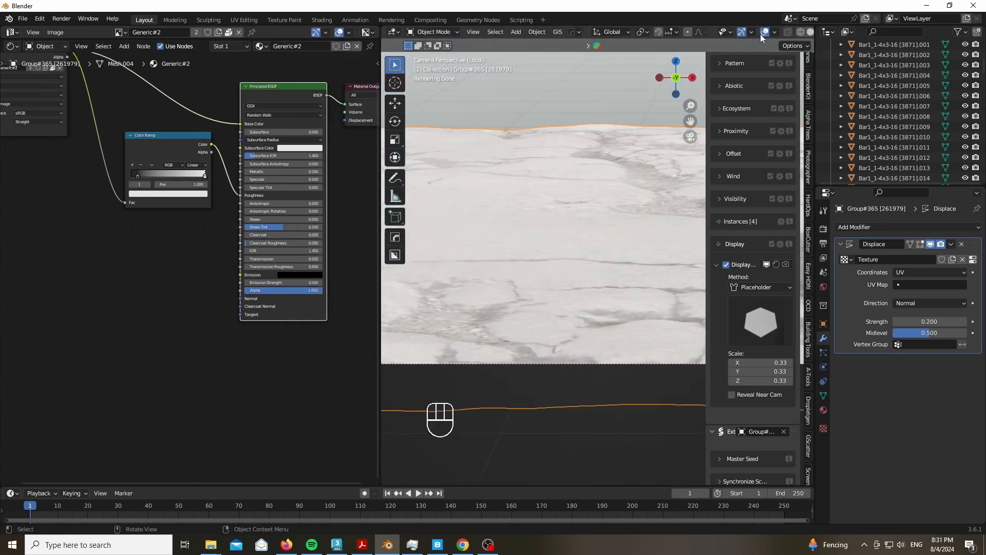
left_click(764, 32)
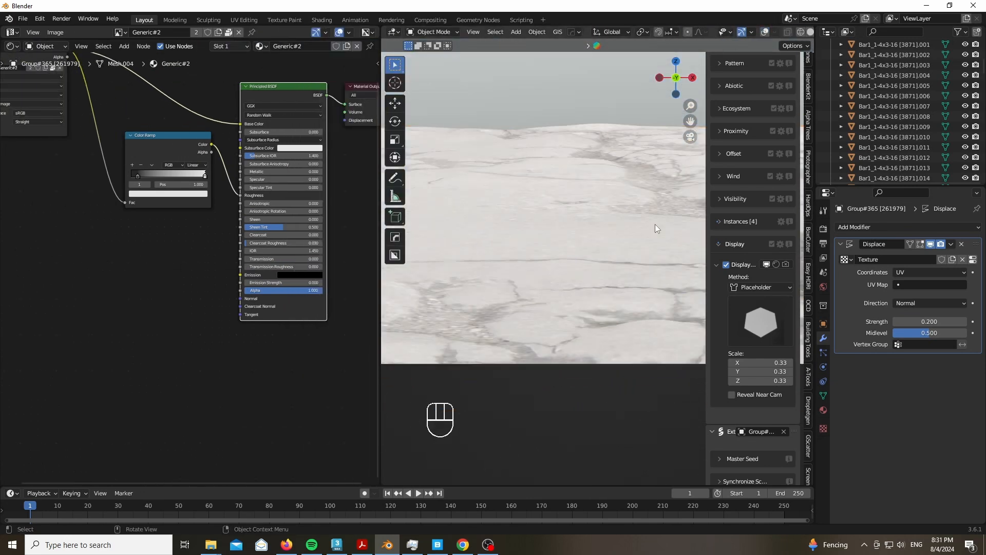
key("n")
Step: Add a Voronoi Texture node with a scale of 100 to the Generic#2 material and preview it on the slab
key("shift+a")
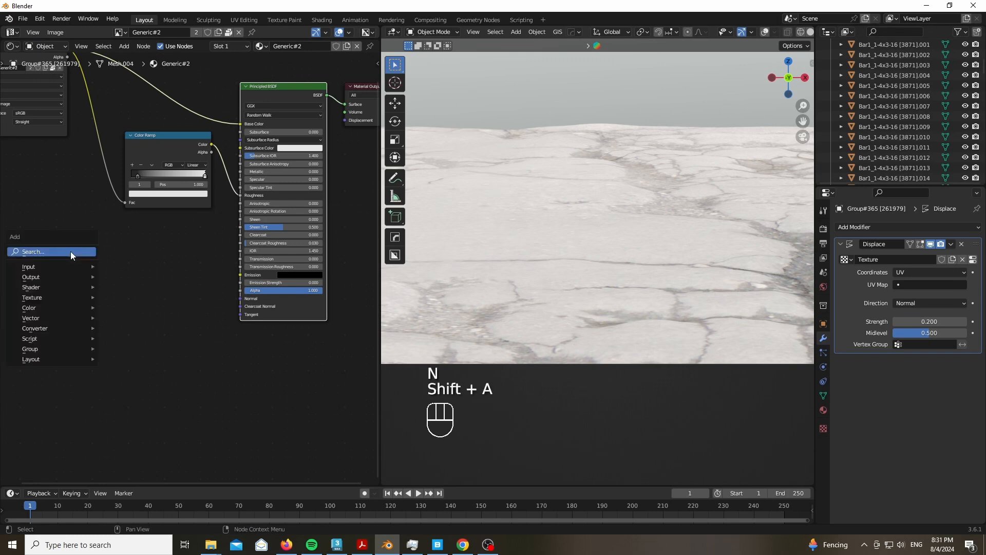
type("vor")
key("Return")
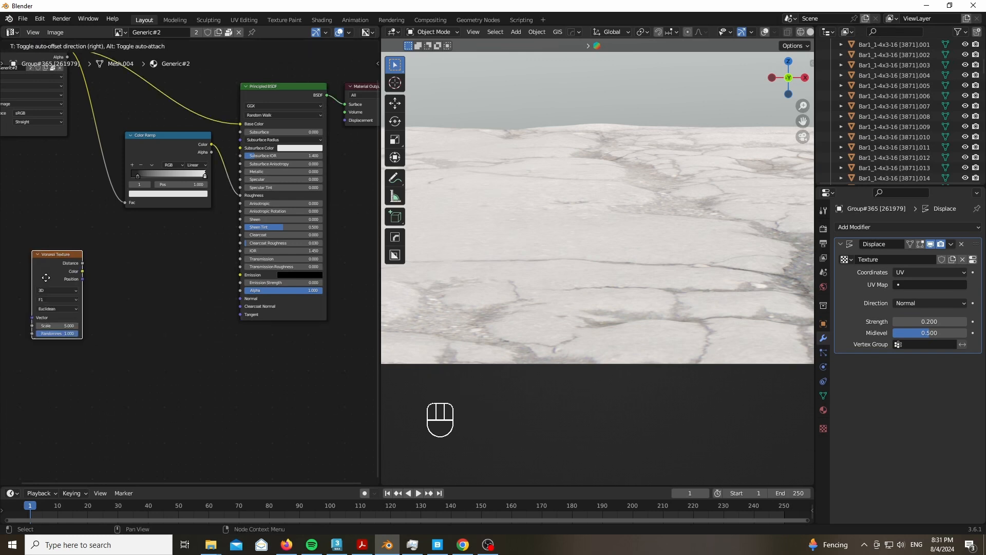
left_click(49, 268)
left_click(48, 267, "ctrl+shift")
middle_click_drag(114, 260, 171, 245)
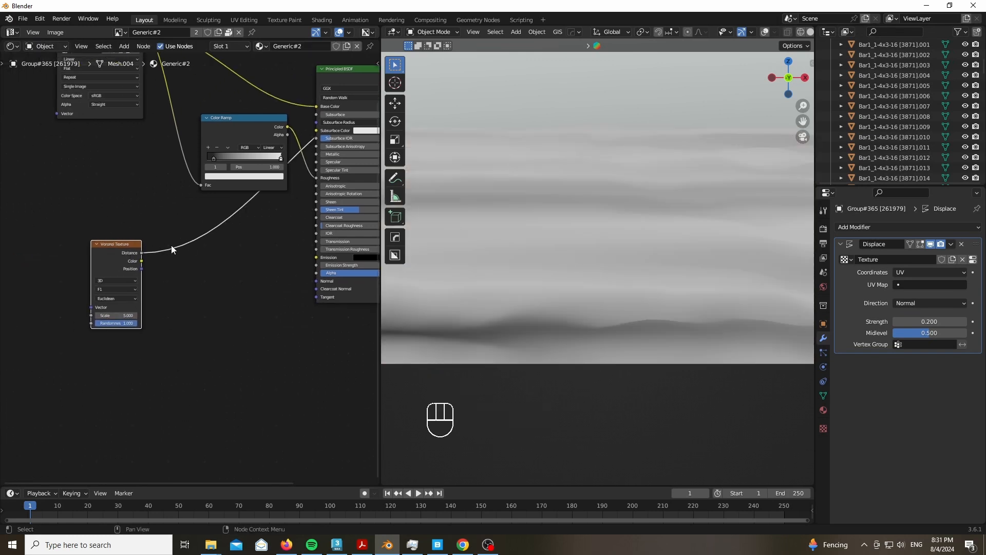
left_click(119, 316)
type("100")
key("Return")
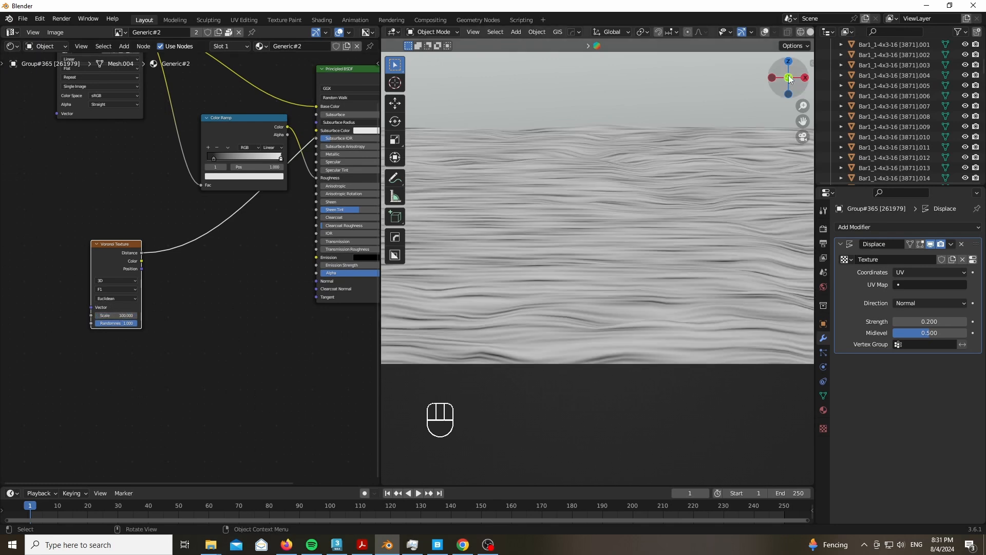
Step: Add Texture Coordinate and Mapping nodes to the Voronoi texture and drive the mapping with Object coordinates
key("ctrl+t")
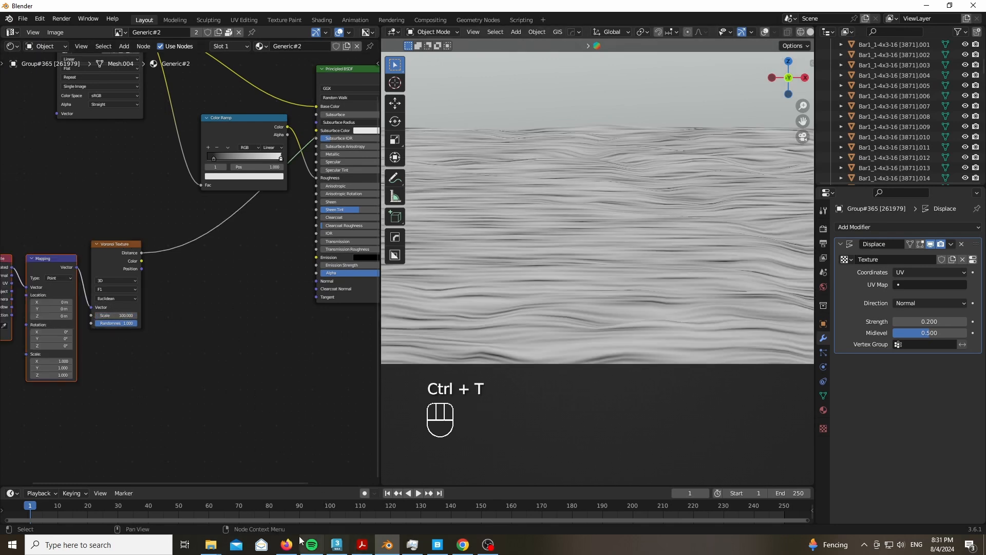
mouse_move(310, 548)
left_click(313, 522)
middle_click_drag(158, 370, 272, 328)
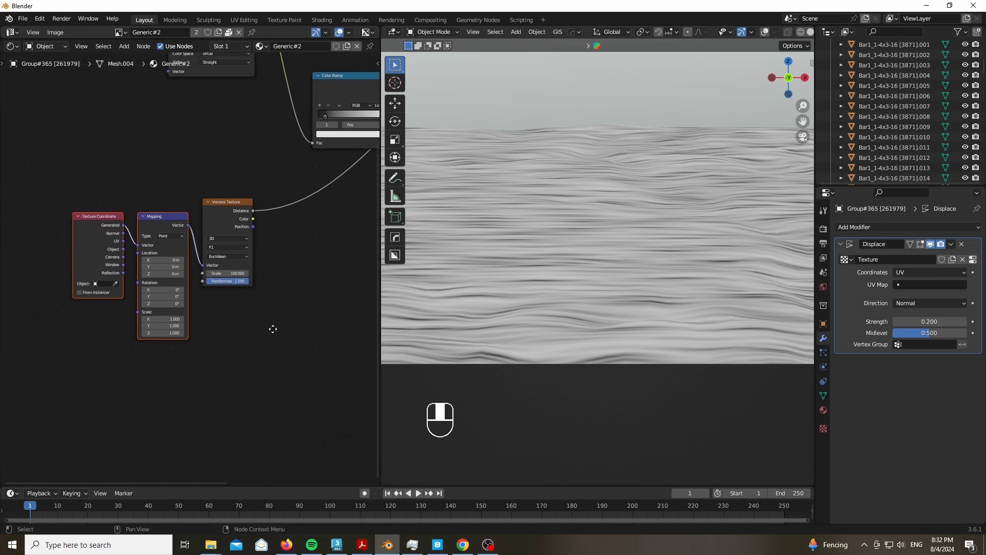
left_click(170, 374)
scroll(170, 373, "up", 3)
left_click_drag(102, 174, 124, 169)
scroll(683, 249, "up", 5)
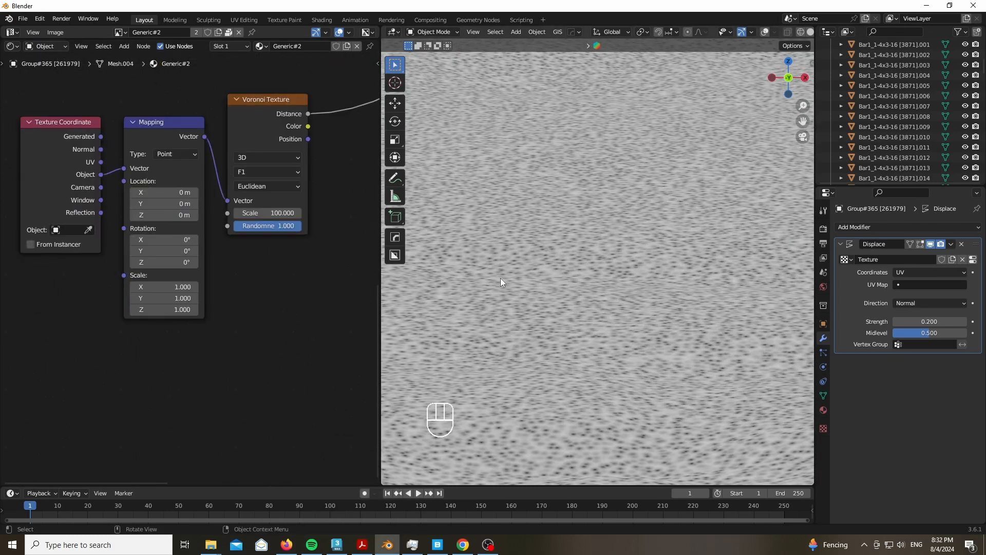
Step: Insert a Mix Color node after the Voronoi texture's Distance output and feed the Generic#2 image's color into its B input
scroll(209, 363, "down", 9)
middle_click_drag(267, 349, 106, 356)
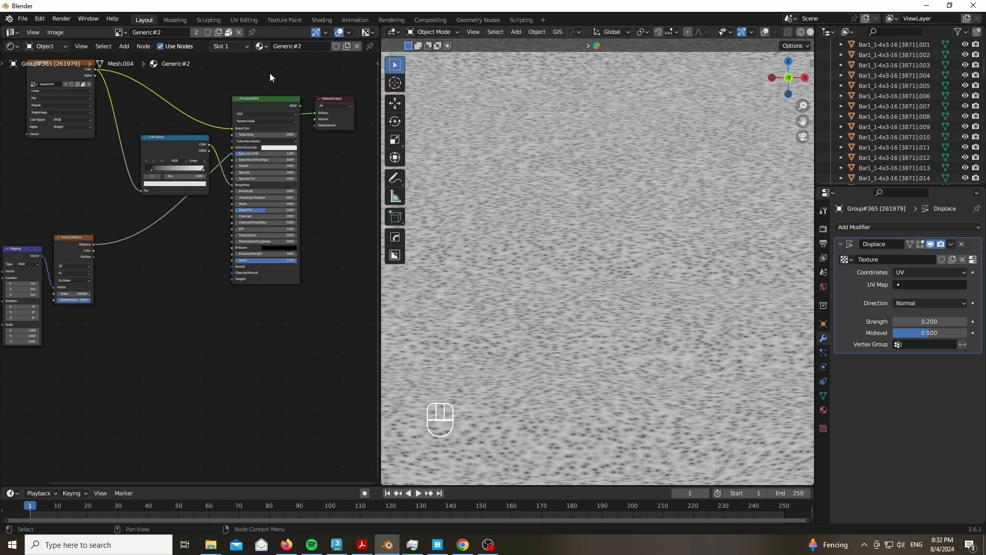
key("g")
left_click(297, 349)
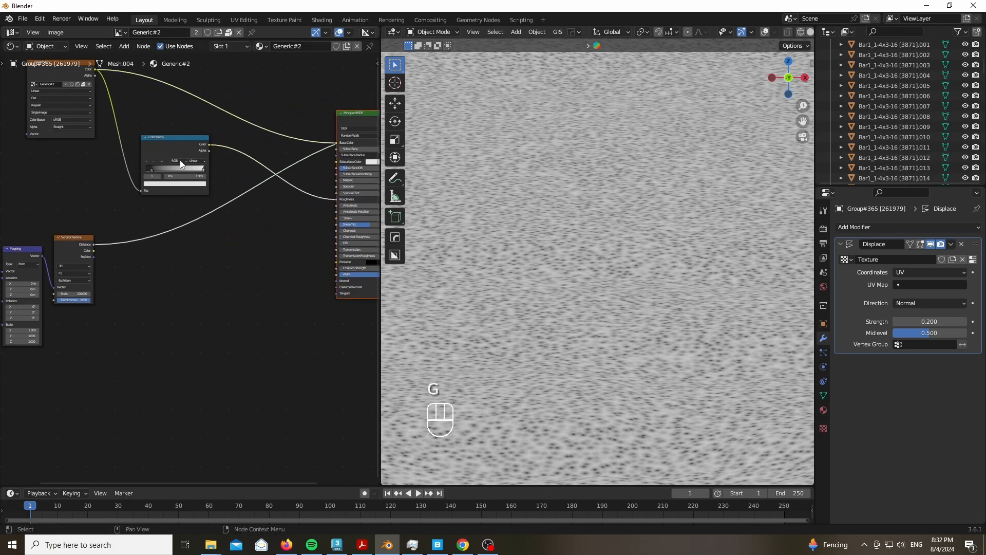
key("shift+a")
type("mi")
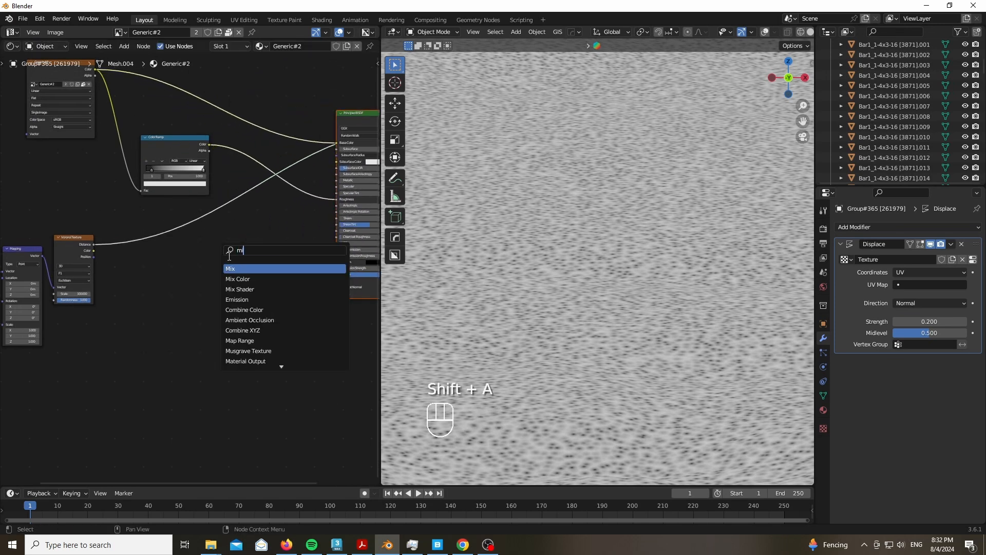
left_click(247, 279)
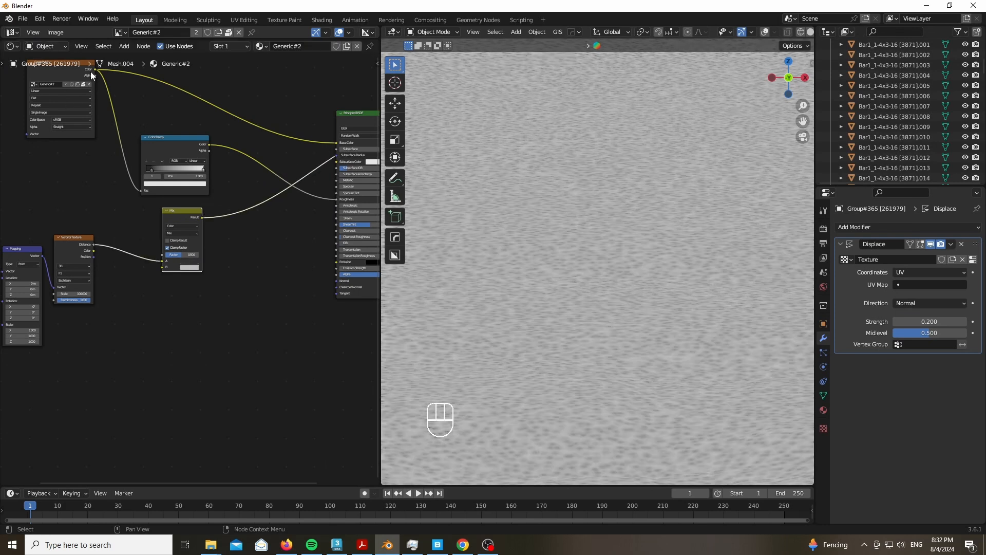
left_click_drag(94, 69, 161, 269)
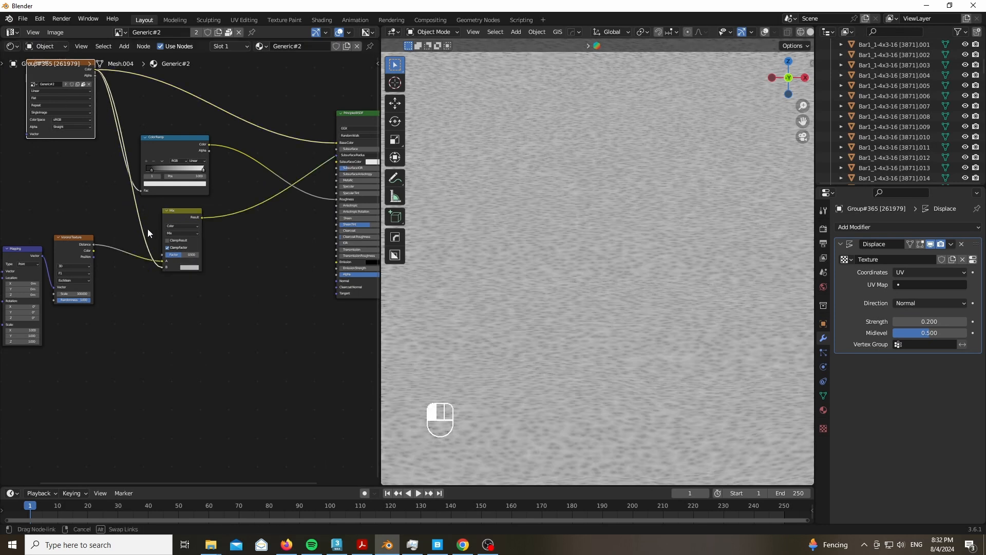
left_click_drag(148, 232, 148, 232)
Step: Set the Mix node's blend mode to Overlay with a factor of 1.000 and check the blended pattern on the slab
scroll(149, 239, "up", 8)
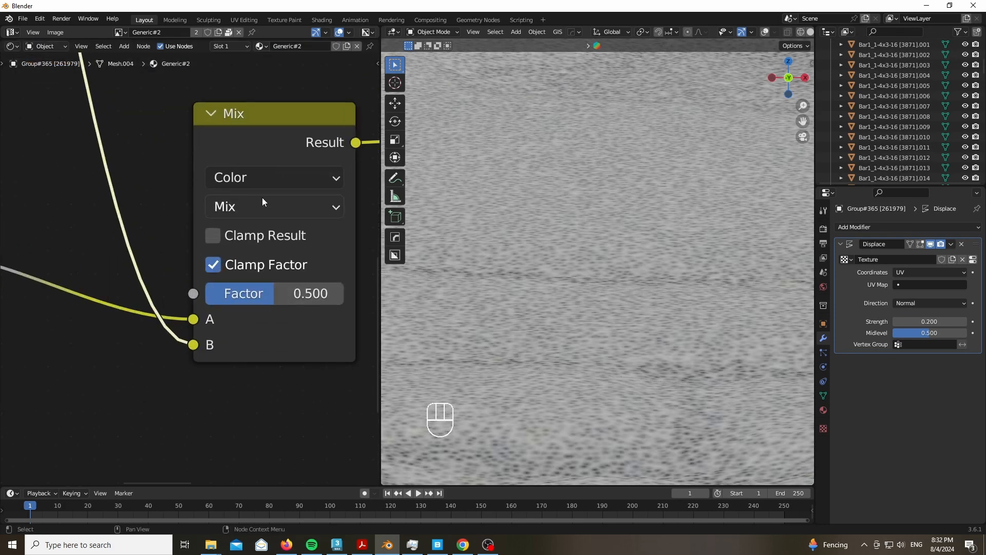
left_click(263, 202)
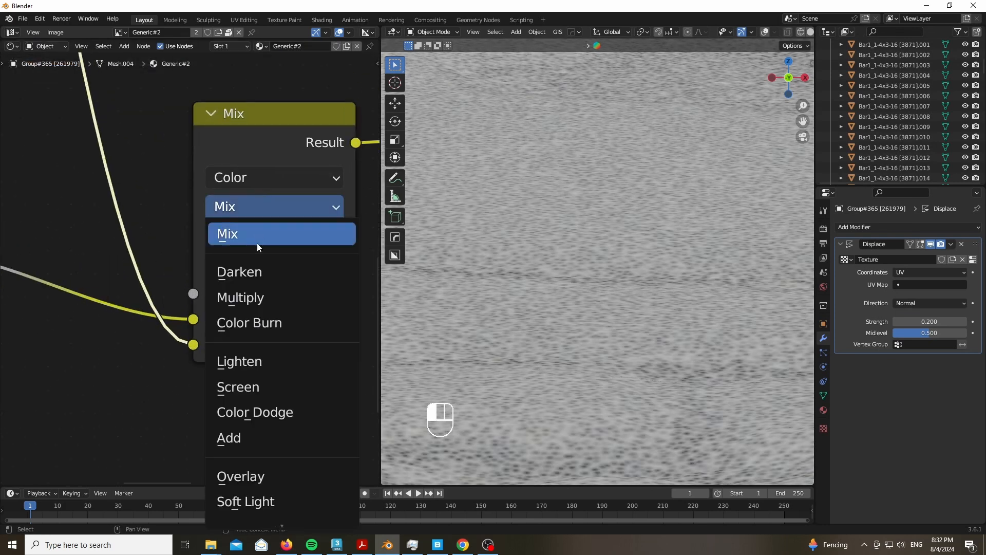
left_click(252, 475)
left_click_drag(291, 301, 360, 301)
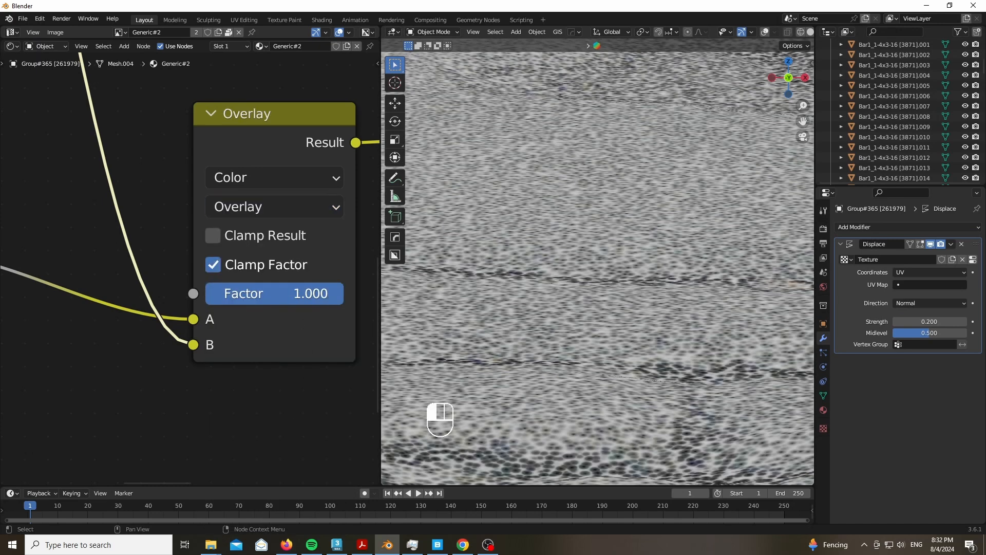
scroll(568, 304, "down", 8)
scroll(771, 316, "up", 5)
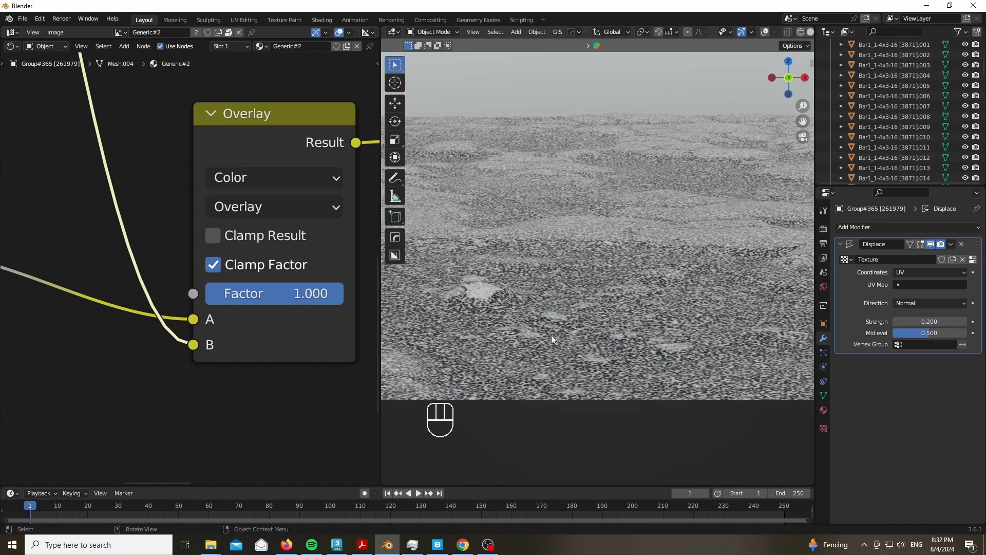
scroll(551, 335, "up", 4)
scroll(565, 297, "down", 2)
scroll(124, 289, "down", 5)
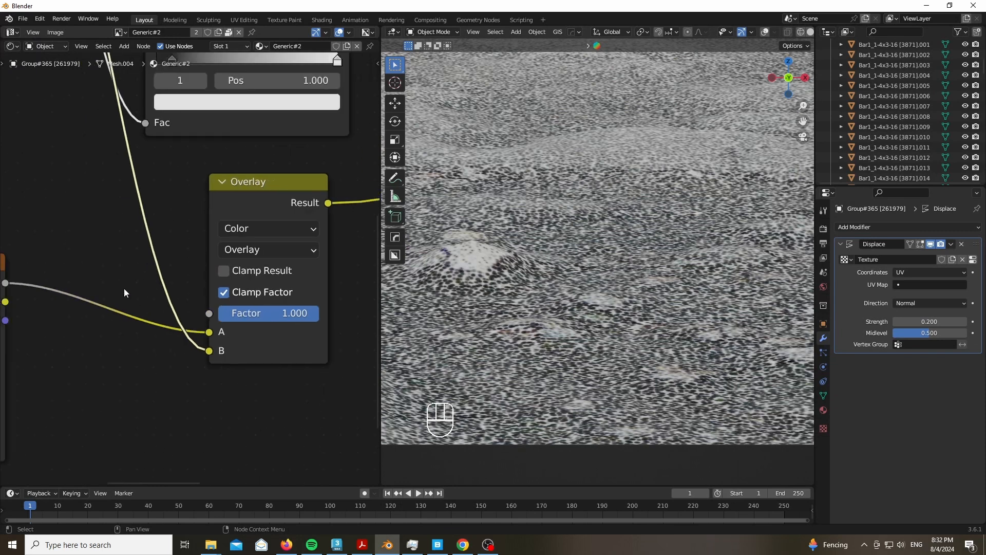
Step: Connect the Overlay result to the Principled BSDF's Normal input through a new Bump node, using its Height input
middle_click_drag(258, 262, 135, 291)
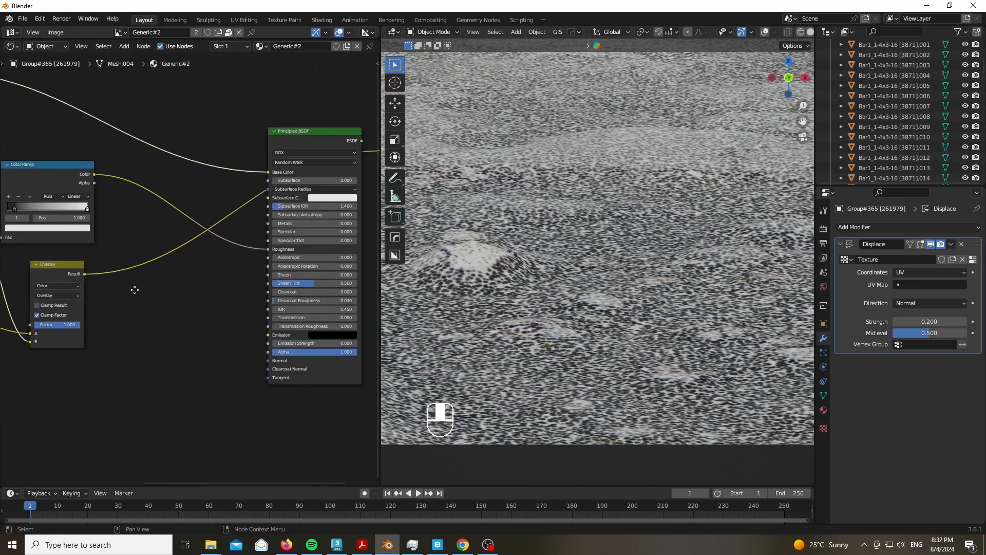
left_click_drag(84, 273, 268, 361)
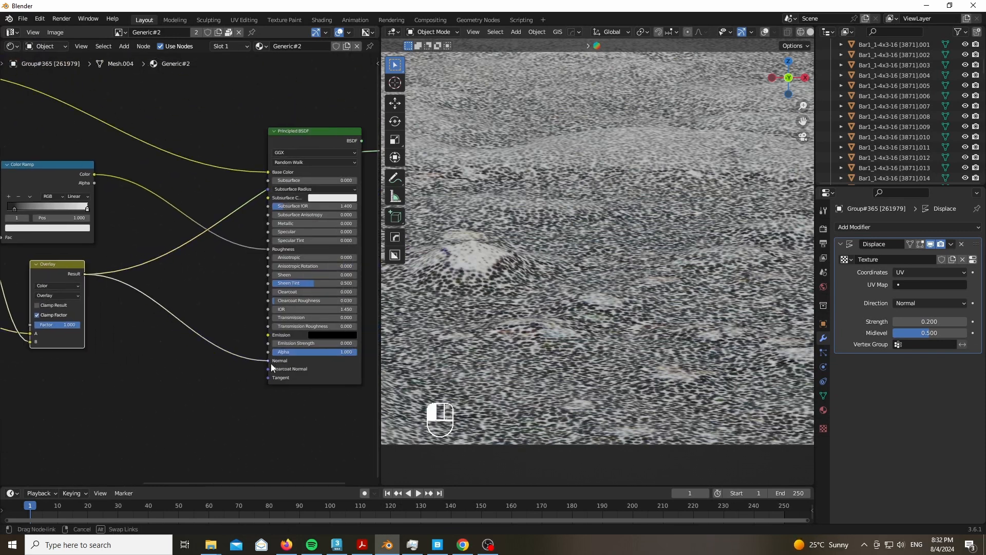
key("shift+a")
type("bum")
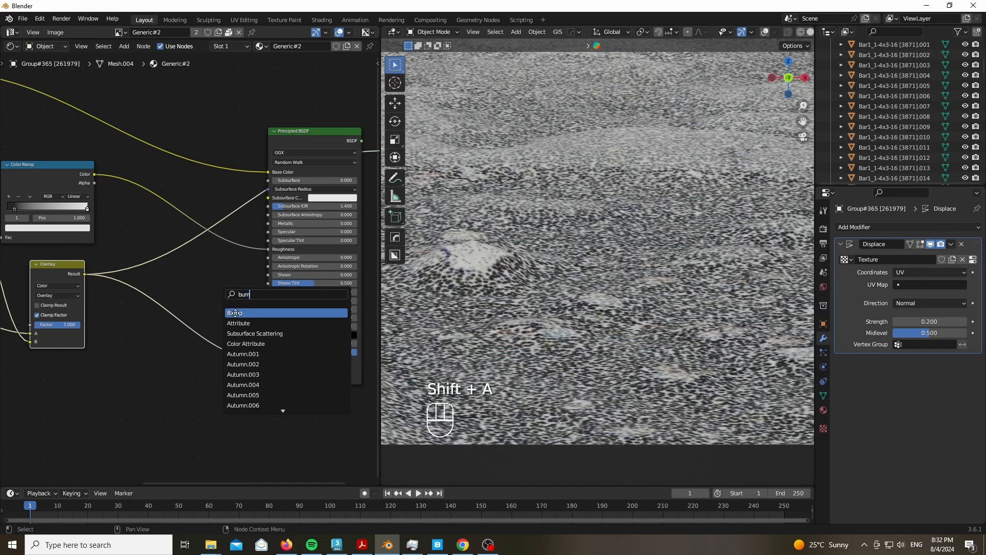
left_click(235, 312)
left_click(183, 421)
scroll(182, 421, "up", 2)
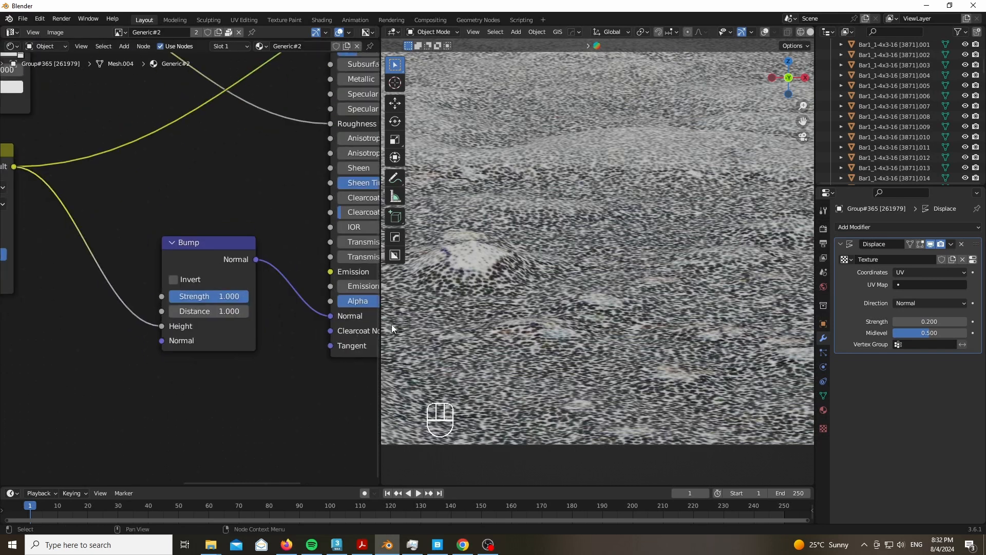
Step: Restore the Principled BSDF as the material's surface output and inspect the bump relief on the slab up close
scroll(183, 242, "down", 2)
left_click(330, 77, "ctrl+shift")
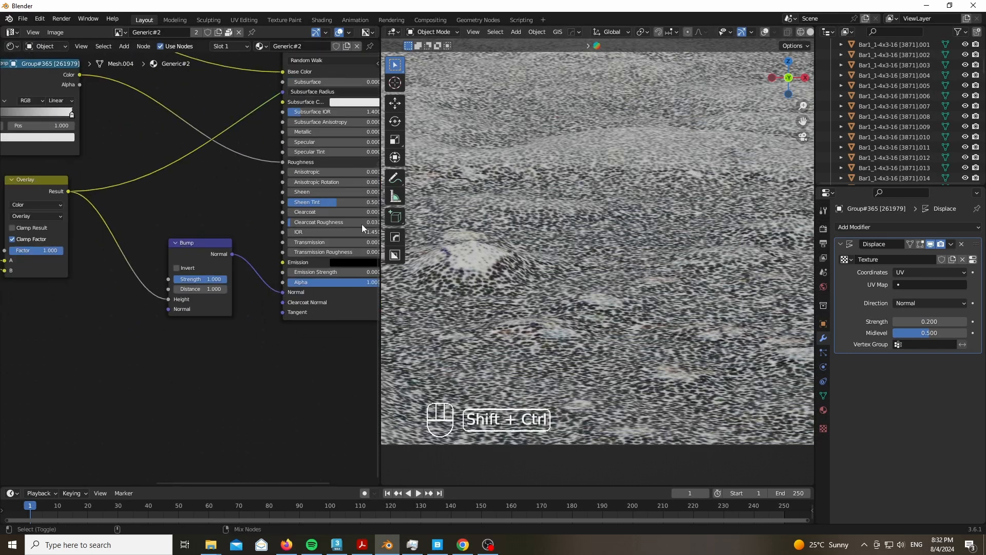
scroll(555, 362, "up", 4)
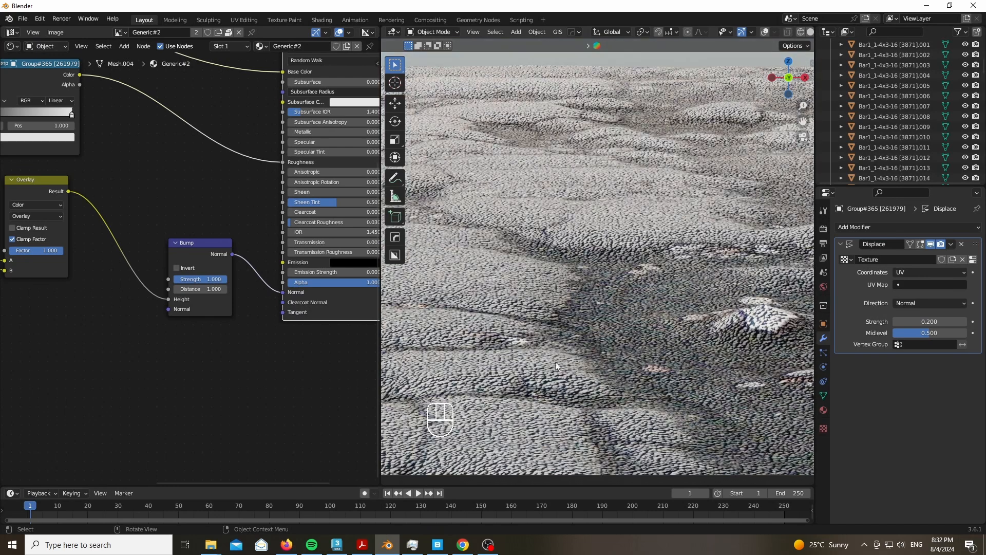
scroll(452, 309, "down", 3)
scroll(534, 325, "up", 6)
scroll(221, 359, "up", 3)
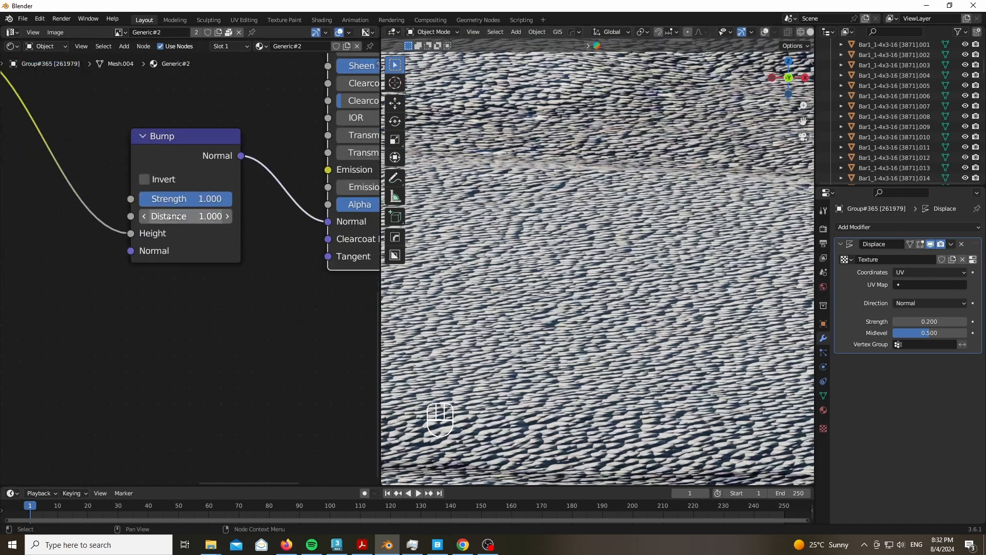
Step: Set the Bump node's distance to 0.1 and reduce its strength to about 0.233
left_click_drag(206, 199, 167, 199, "shift")
key("Escape")
left_click(193, 216)
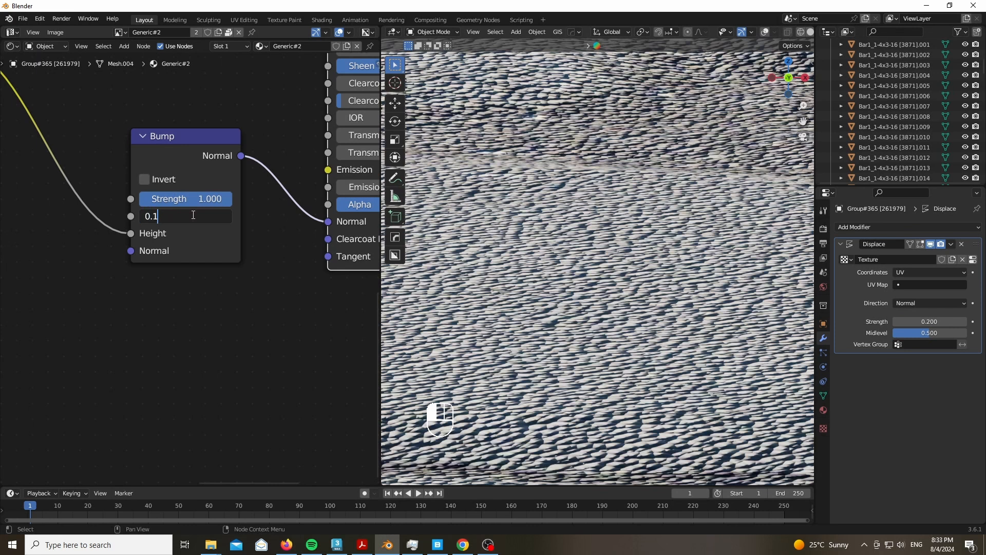
type("0.1")
key("Return")
left_click_drag(211, 198, 201, 198)
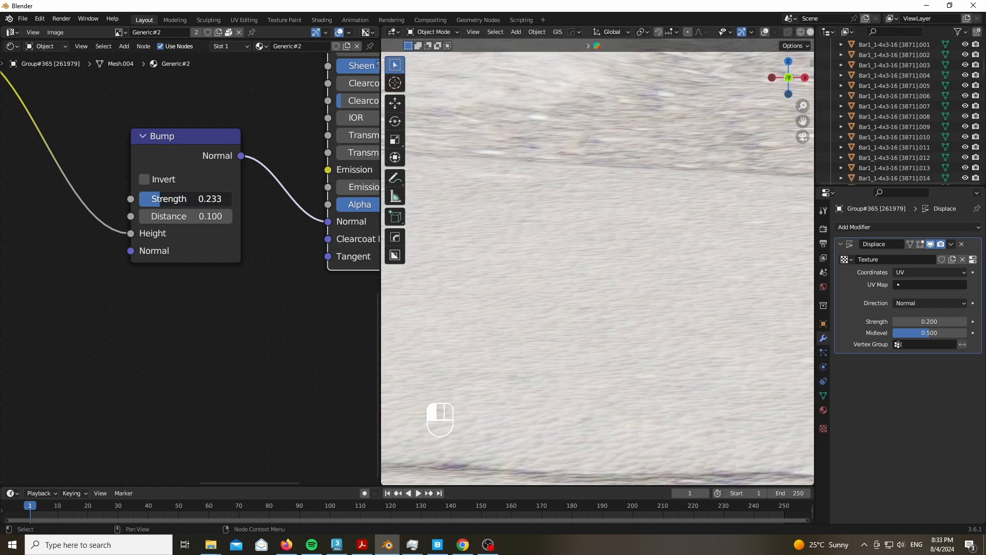
Step: Set the world Sky Texture's sun rotation to 137° to change how sunlight falls on the road slab
scroll(578, 346, "down", 16)
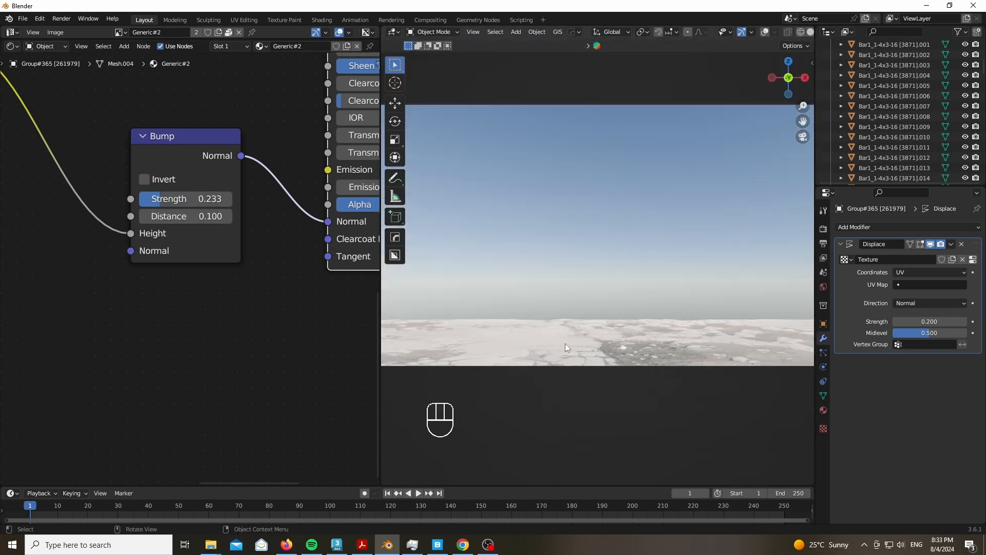
scroll(571, 377, "up", 5)
scroll(572, 378, "up", 3)
left_click(823, 287)
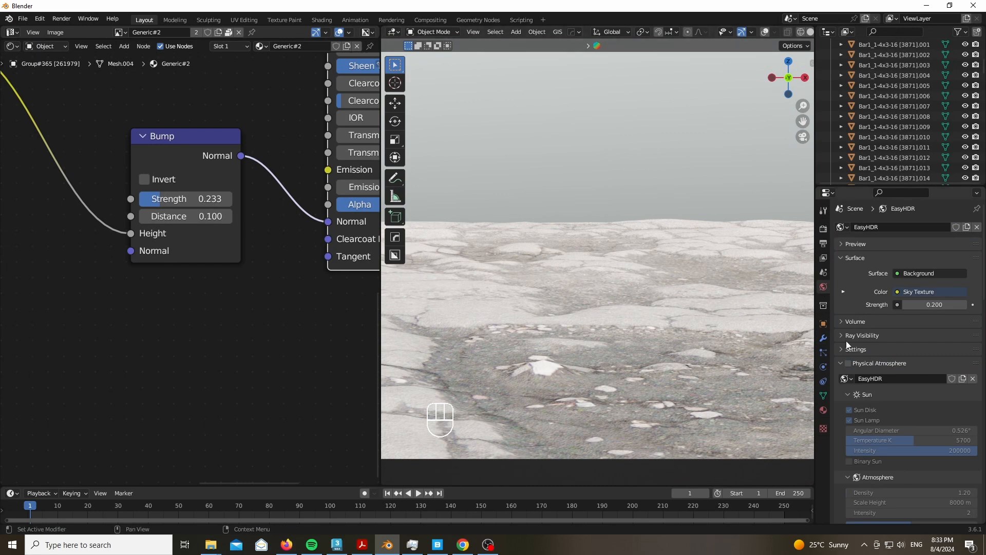
left_click(843, 292)
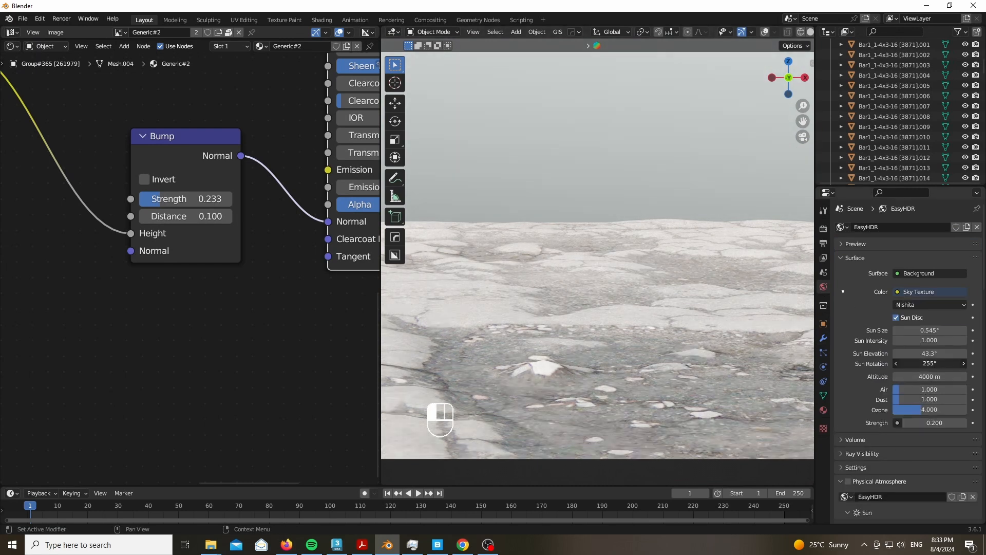
mouse_move(926, 363)
left_mouse_down()
mouse_move(884, 363)
mouse_move(940, 352)
left_mouse_up()
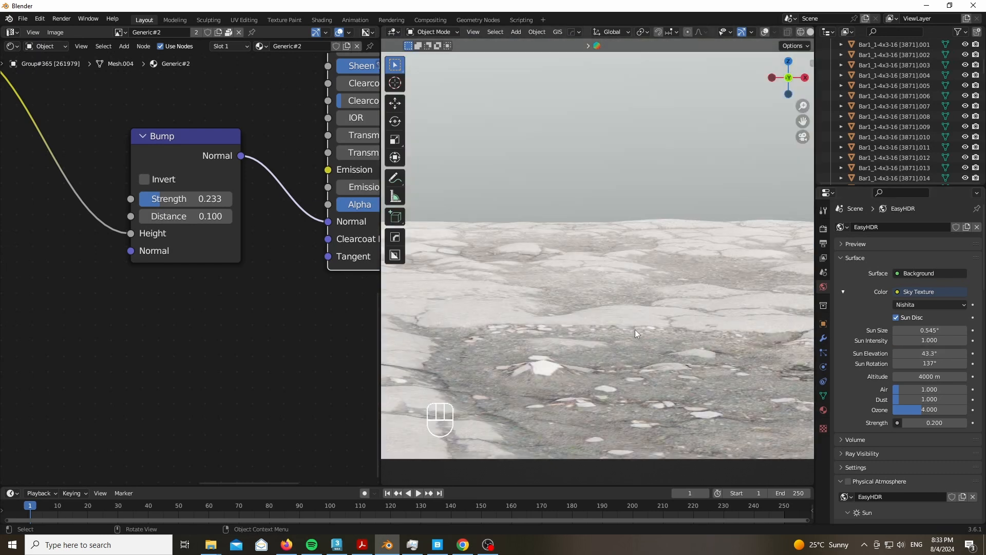
Step: Reduce the road slab's Displace modifier strength to 0.1
left_click(824, 338)
left_click(945, 322)
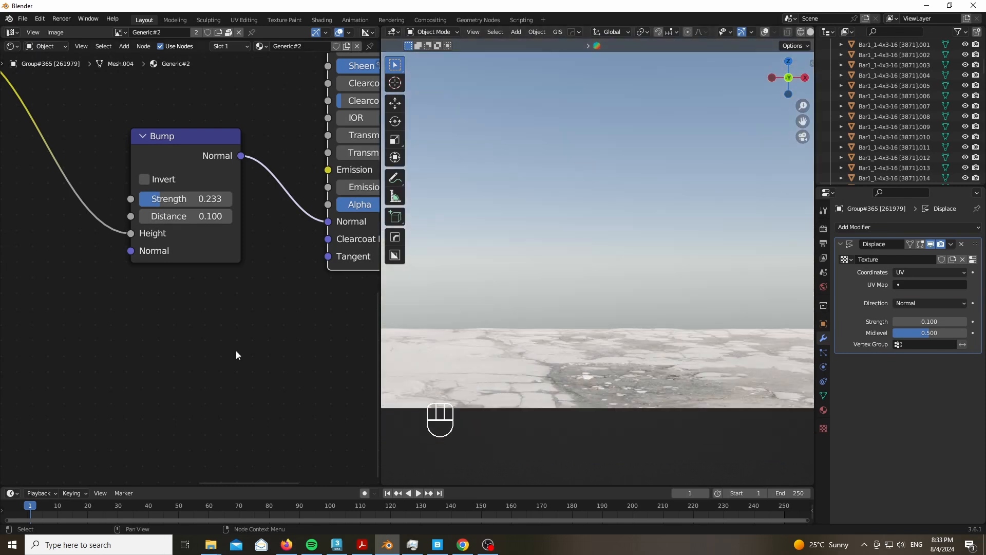
Step: Set the Color Ramp's dark stop to pure black and move its light stop to position 0.386
scroll(236, 350, "down", 5)
scroll(113, 159, "up", 2)
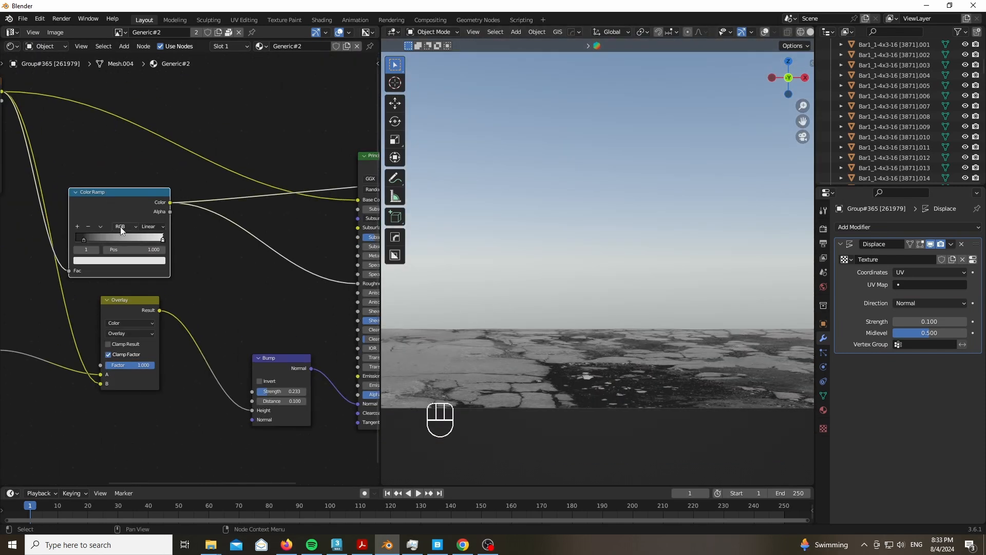
left_click(88, 260)
left_click_drag(144, 196, 144, 204)
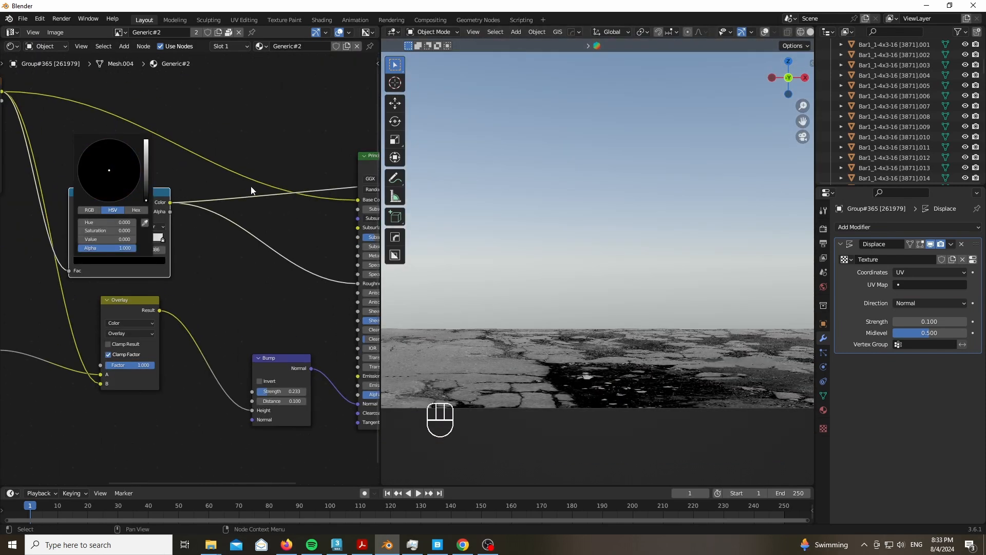
scroll(149, 191, "up", 5)
left_click_drag(165, 261, 91, 262)
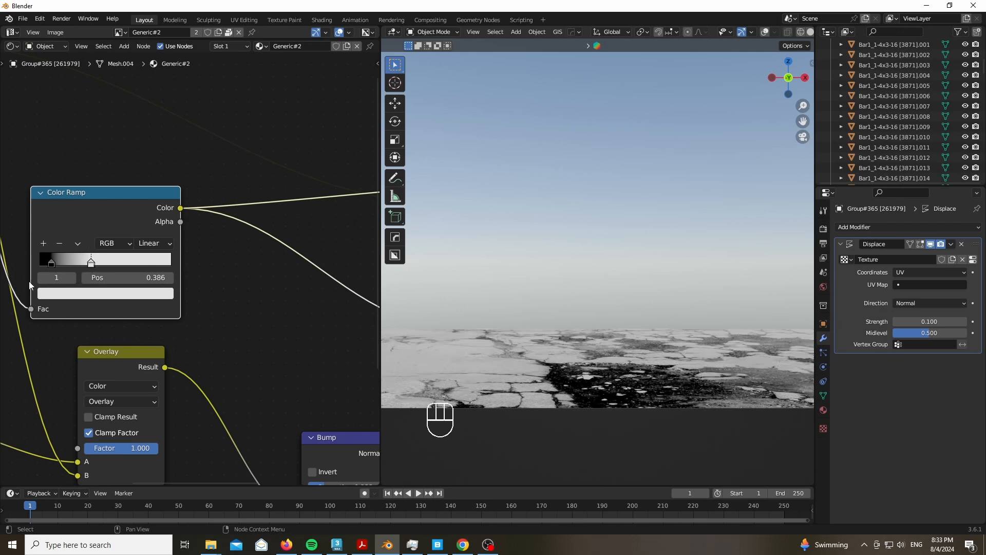
left_click(53, 263)
Step: Restore the Principled BSDF as the slab's surface output and leave local view to check the road in the full scene
middle_click_drag(246, 159, 17, 184)
left_click(308, 180, "ctrl+shift")
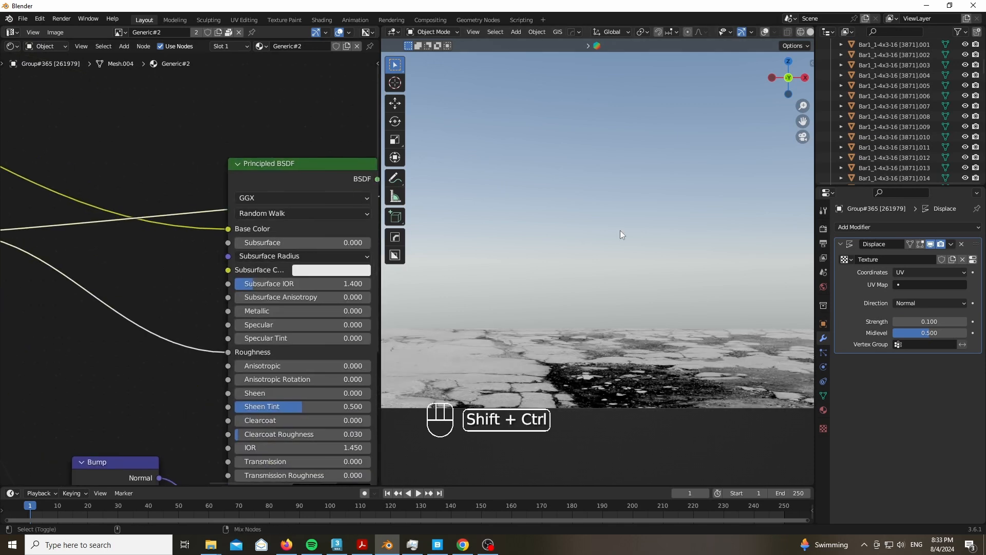
scroll(647, 381, "up", 7)
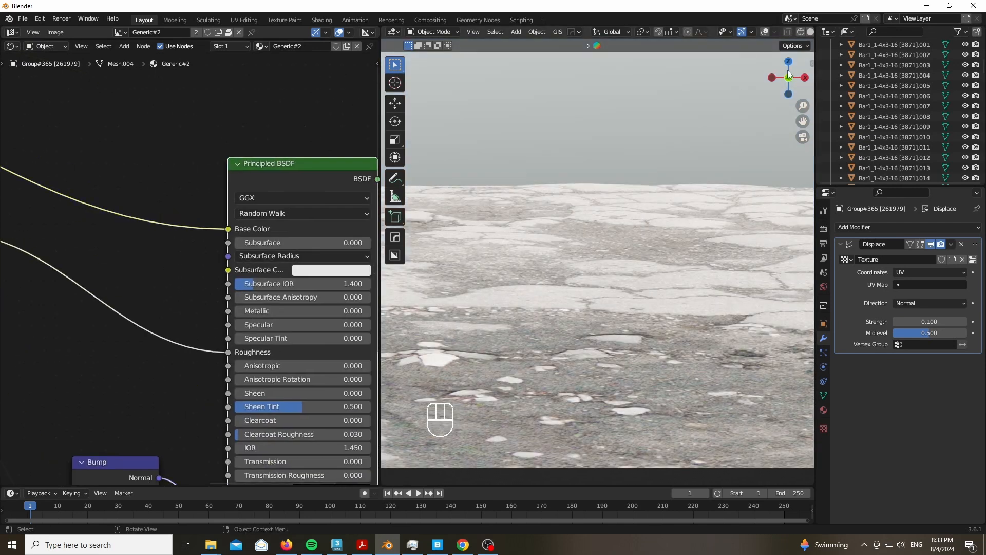
key("KP_Divide")
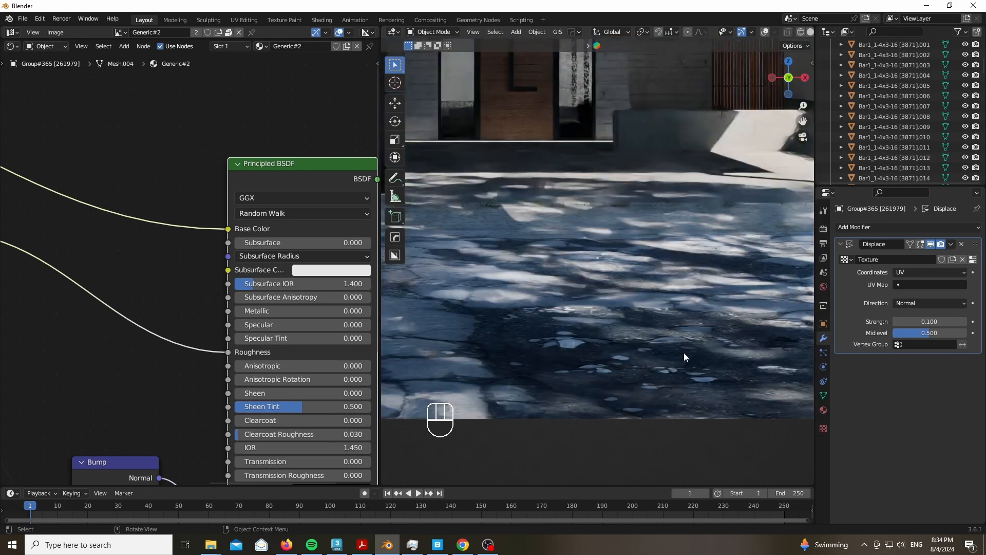
scroll(691, 363, "up", 5)
scroll(693, 387, "down", 13)
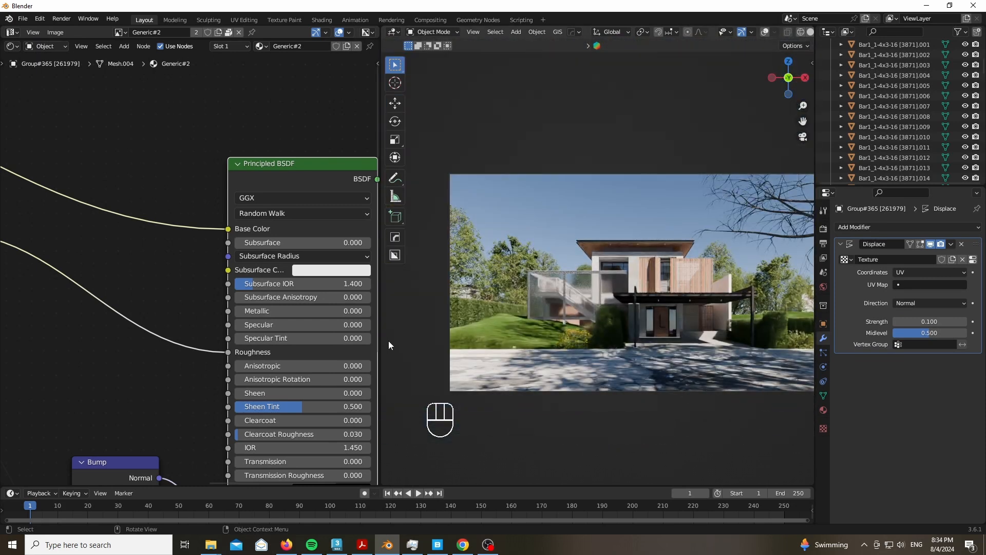
Step: Switch the shader editor to the World nodes and duplicate the Sky Texture node below the original
left_click_drag(379, 345, 81, 375)
left_click(47, 69)
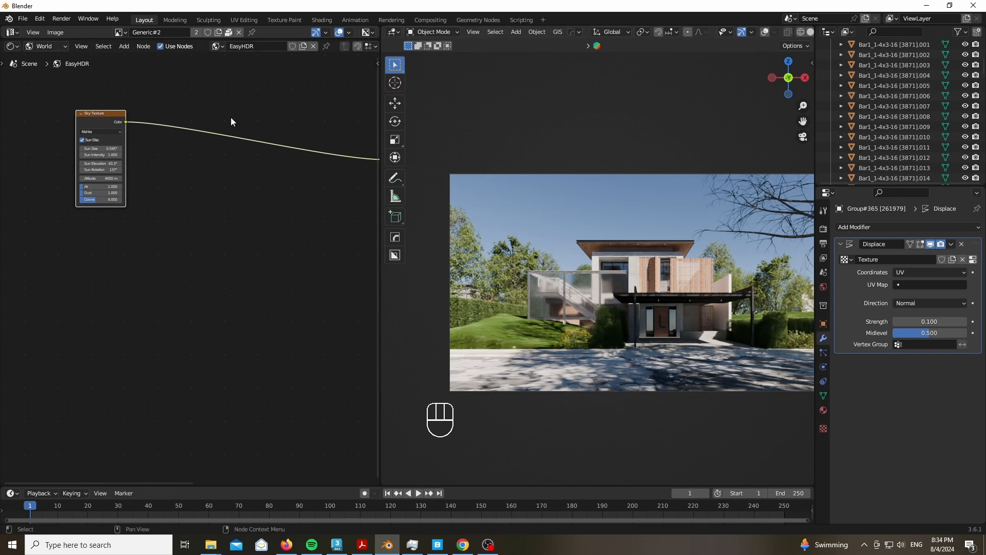
middle_click_drag(231, 122, 165, 139)
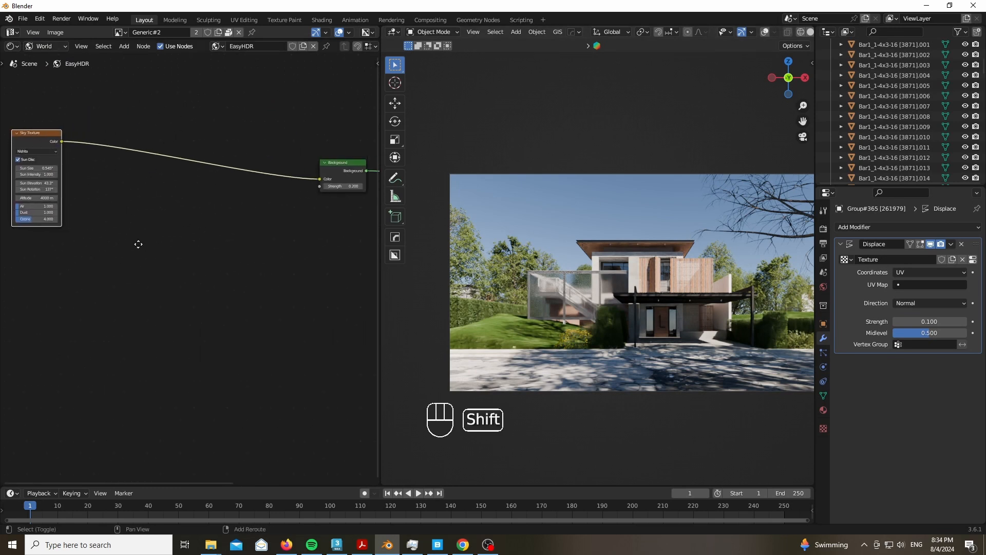
key("shift+d")
left_click(149, 268)
Step: Add a Mix Shader fed by both Sky Textures on the link to the Background node
key("shift+a")
type("mi")
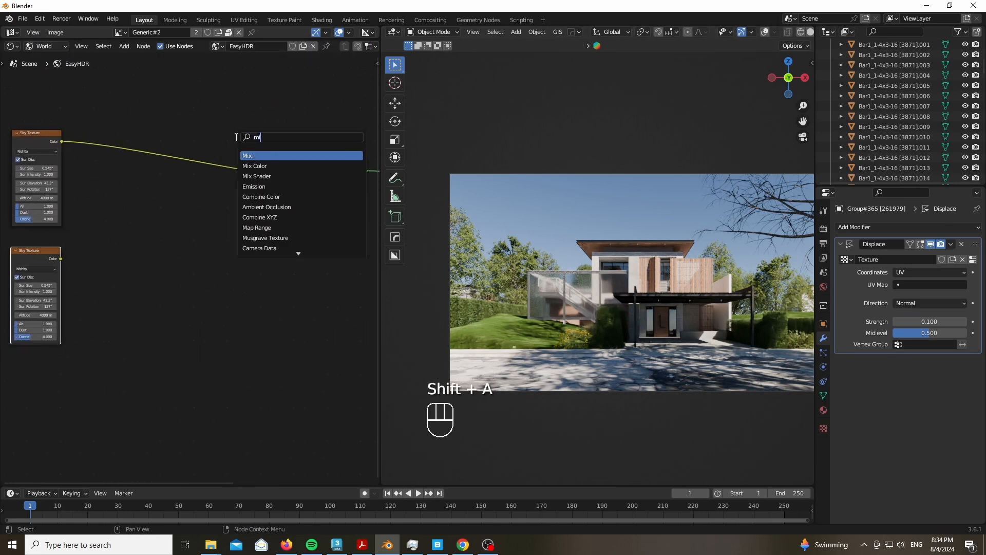
type("x")
key("Down")
key("Down")
key("Return")
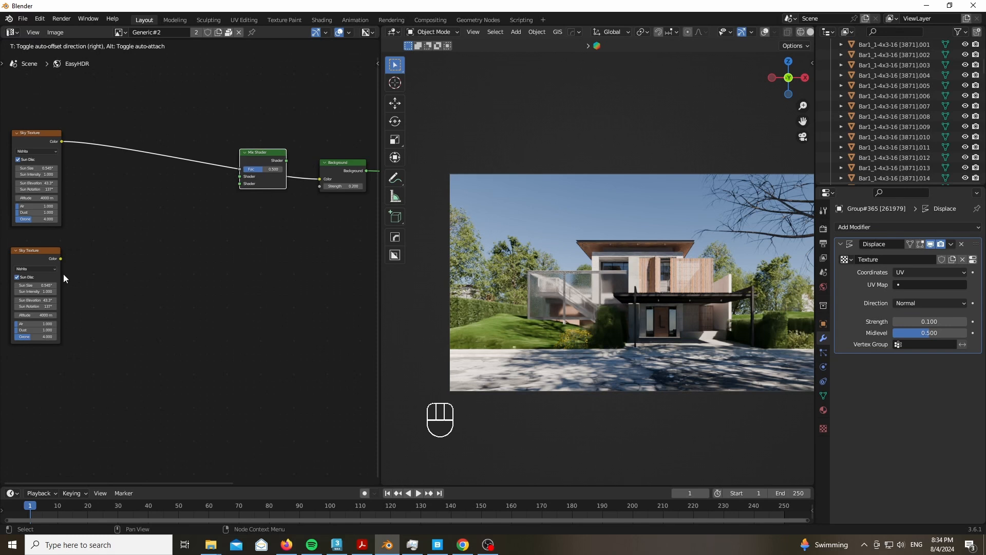
left_click(63, 274)
left_click_drag(61, 258, 214, 206)
left_click_drag(269, 168, 328, 179)
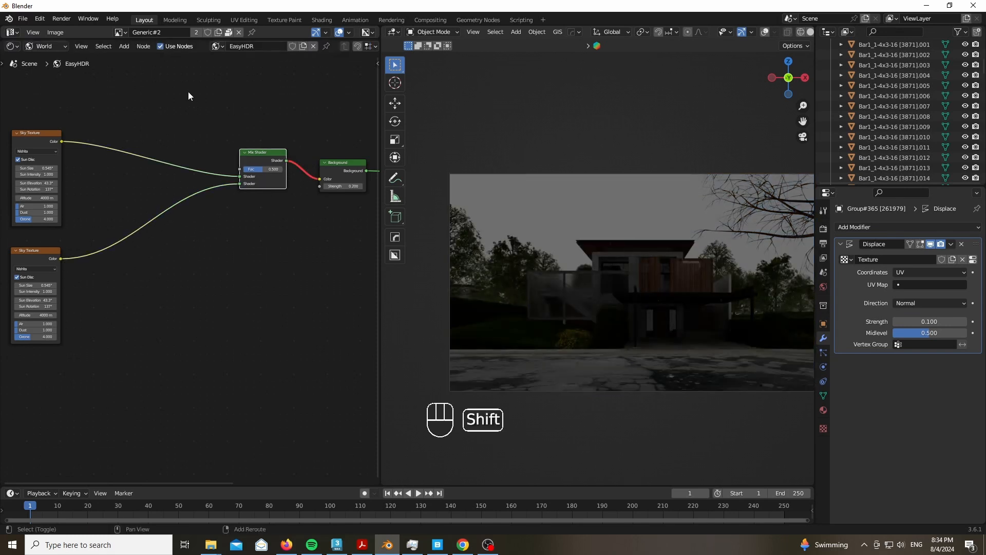
Step: Move the Mix Shader behind the Background node, with the first Sky Texture feeding Background and Background feeding the first shader input
middle_click_drag(295, 150, 211, 169)
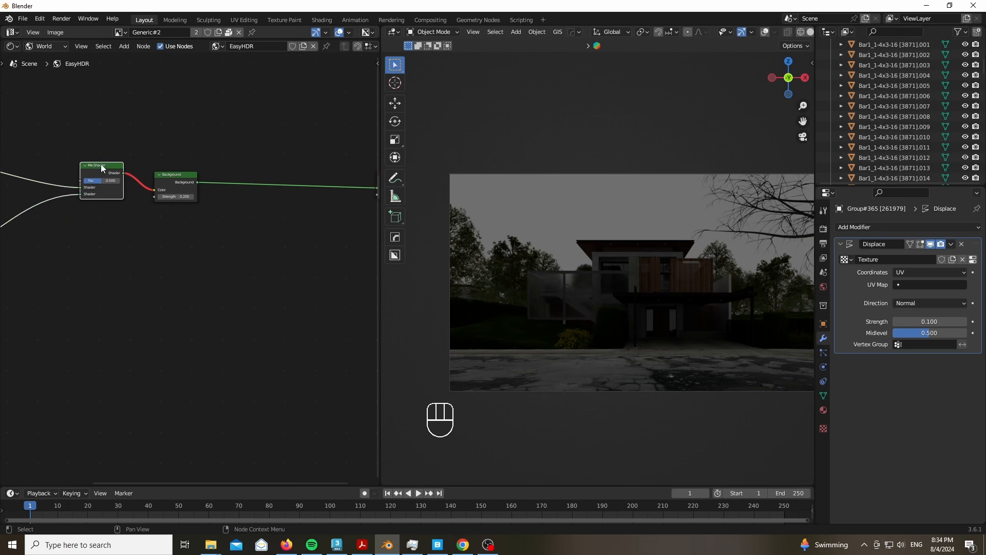
key("g")
left_click(168, 153)
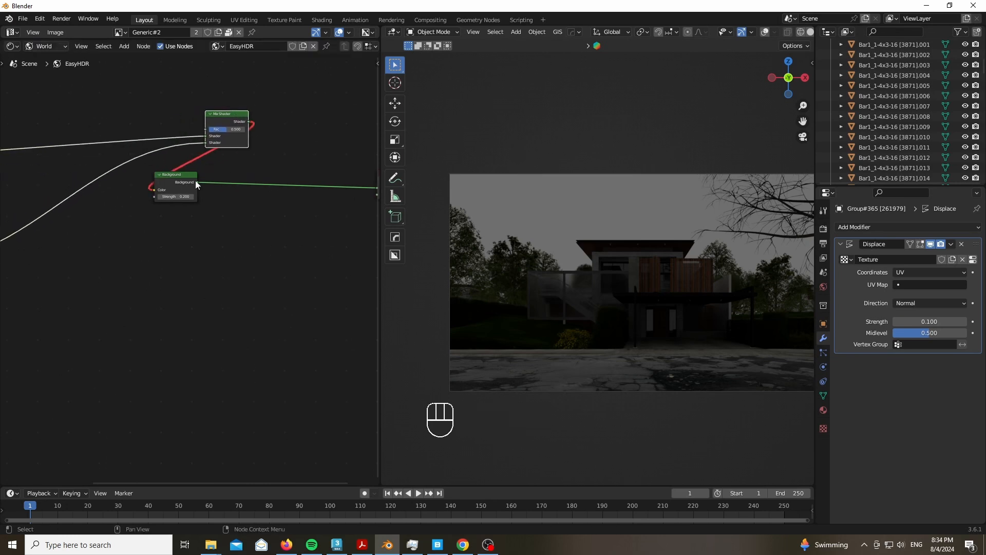
left_click_drag(197, 182, 240, 144)
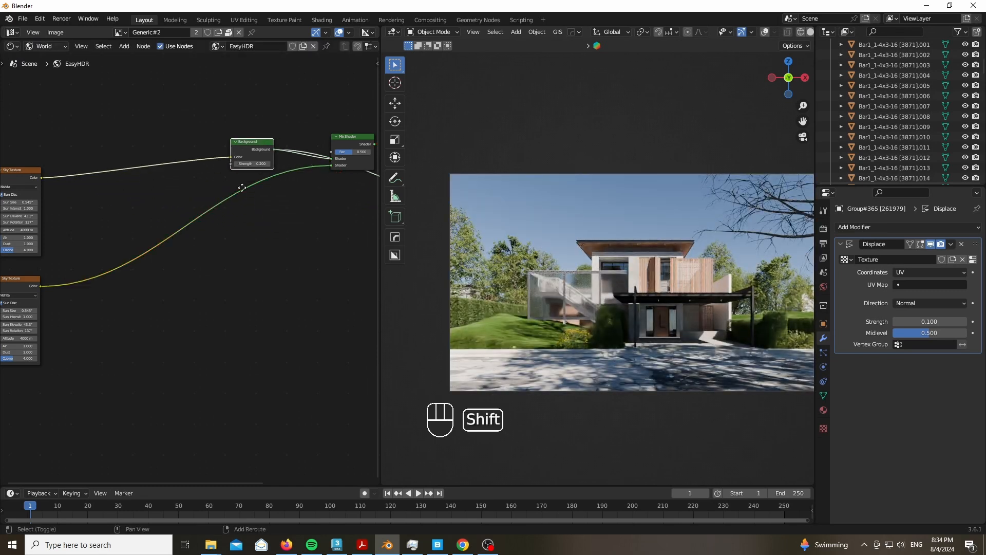
Step: Duplicate the Background node onto the second sky's link with strength 0, and route the Mix Shader to the world output
key("shift+d")
left_click(269, 193)
scroll(269, 193, "right", 5, "ctrl")
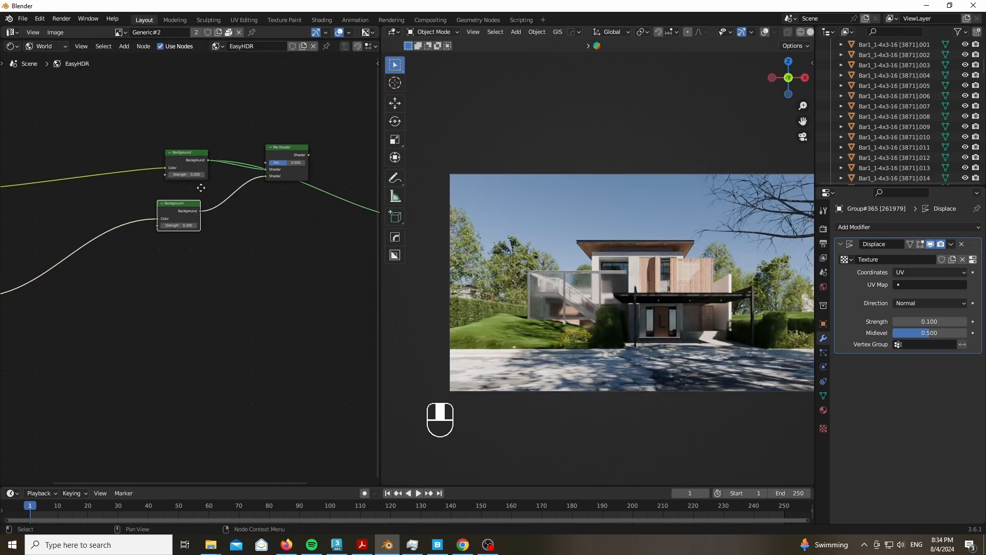
middle_click_drag(170, 304, 218, 226)
middle_click_drag(250, 145, 146, 341)
left_click_drag(159, 353, 134, 353)
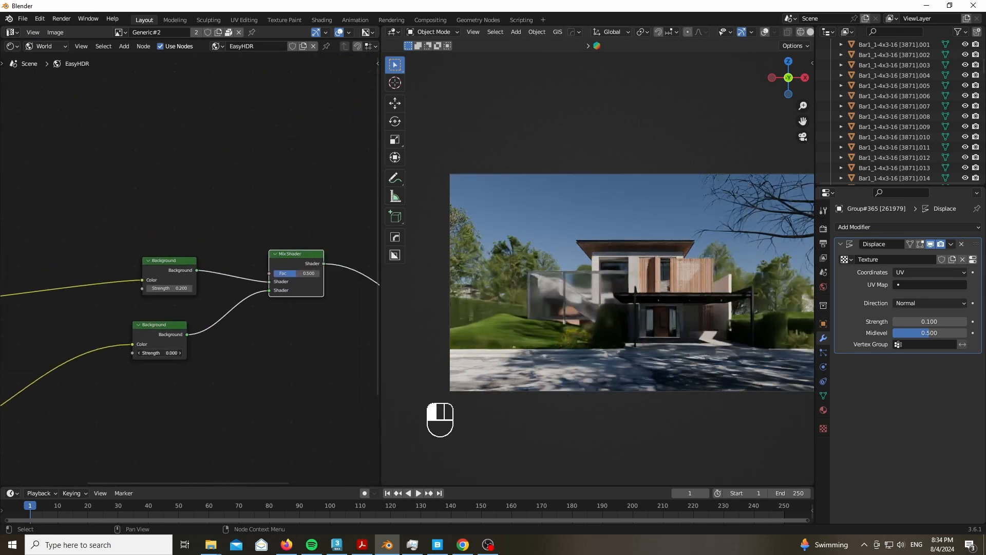
Step: Add a Light Path node and connect its Is Camera Ray output to the Mix Shader's Fac input
key("shift+a")
left_click(264, 102)
type("light pa")
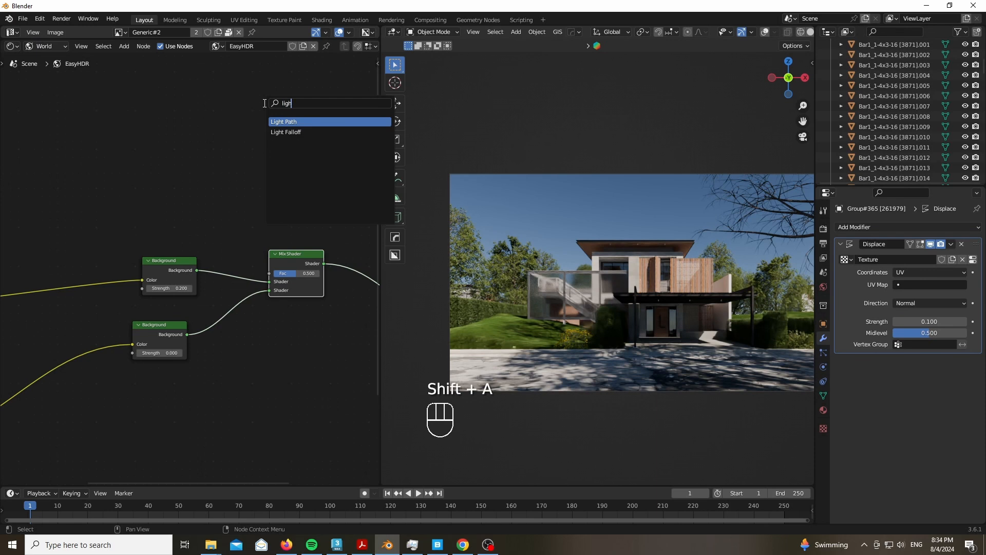
key("Return")
left_click(168, 98)
left_click_drag(197, 89, 270, 273)
Step: Raise the second Background node's strength to 0.15, trying 0.1 first
middle_click_drag(212, 230, 169, 302)
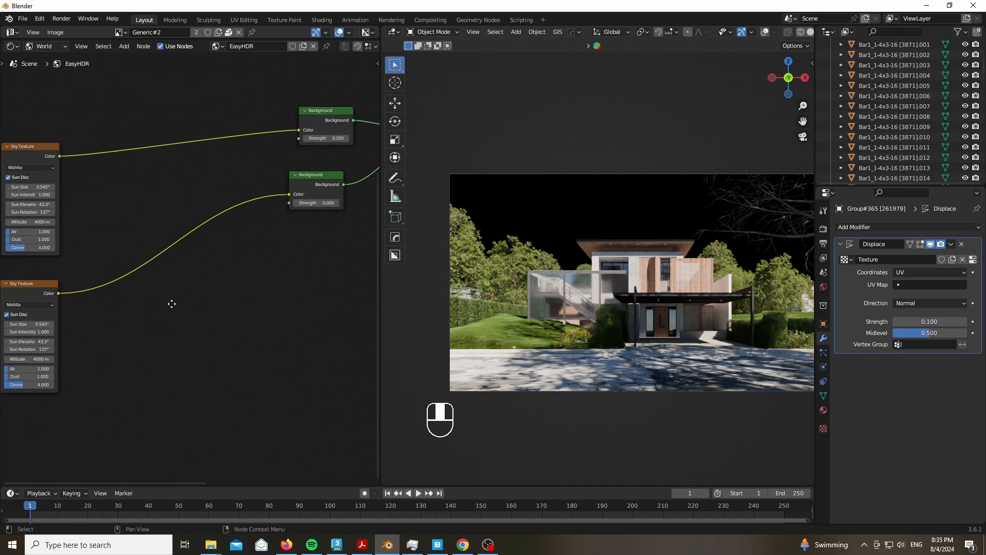
left_click(323, 201)
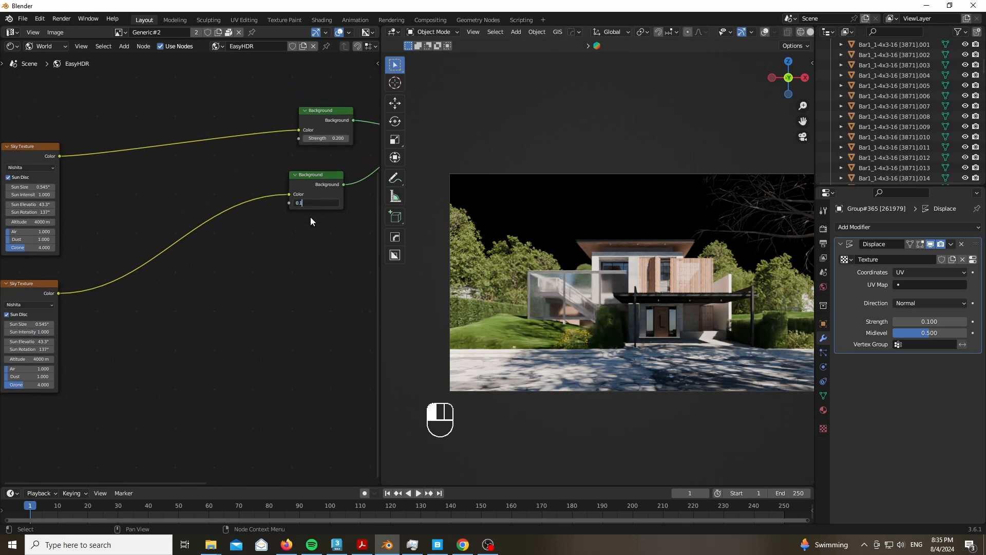
type("0.1")
key("Return")
left_click(324, 202)
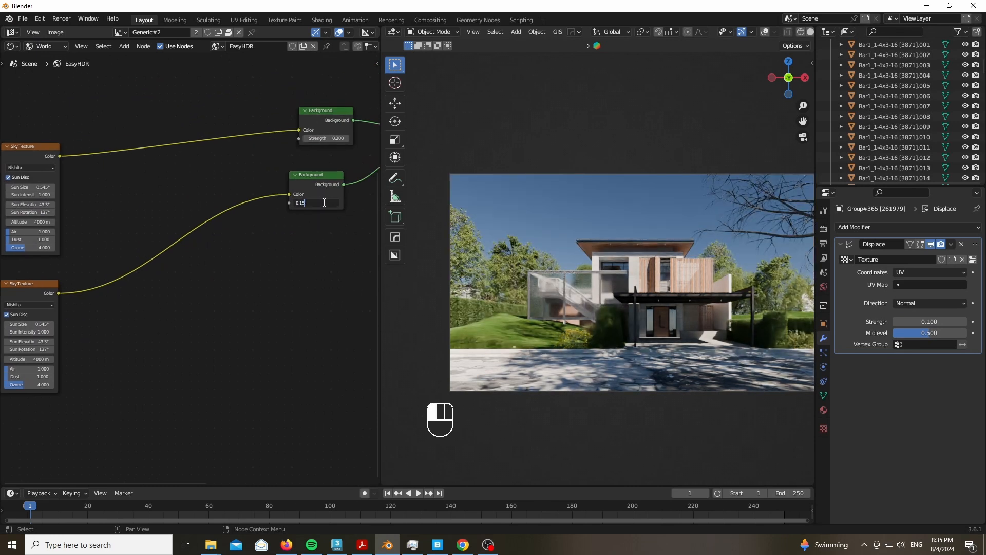
key("Return")
Step: Insert a Hue/Saturation/Value node between the second Sky Texture and its Background node
key("shift+a")
type("hu")
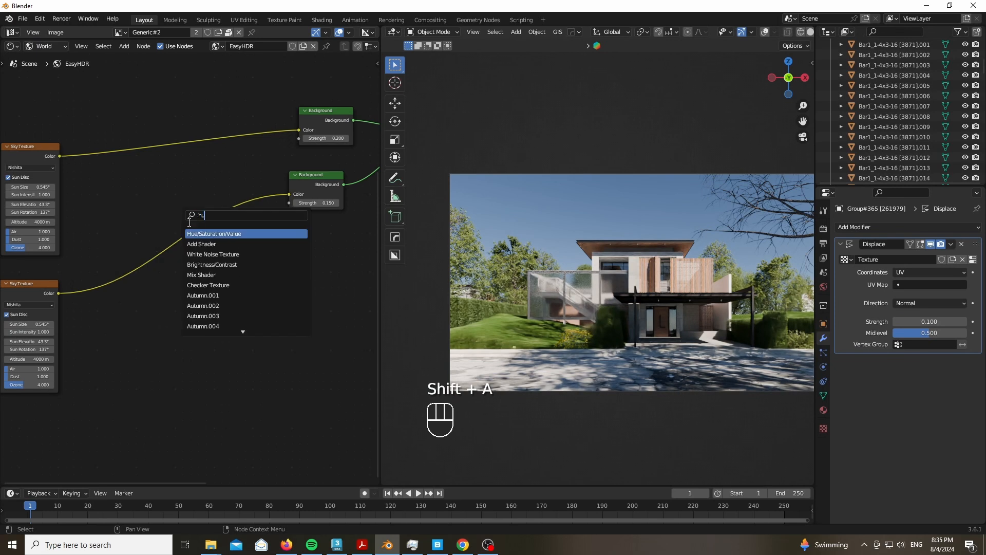
key("Return")
left_click(184, 200)
scroll(188, 199, "up", 5)
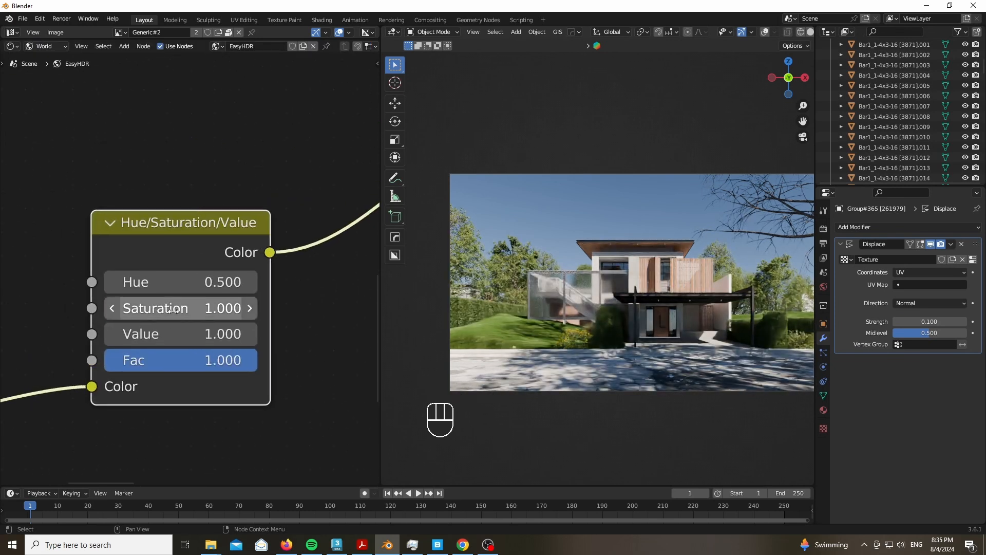
scroll(272, 163, "down", 8)
Step: Insert a Gamma node set to 1.67 between the second Sky Texture and the Hue/Saturation/Value node
left_click_drag(30, 273, 11, 276)
key("shift+a")
type("gg")
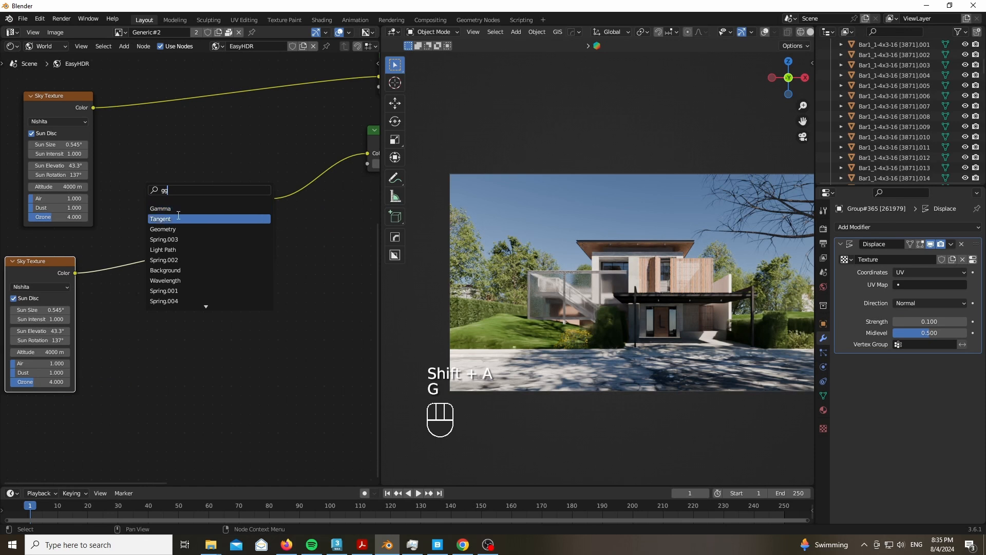
key("Return")
left_click(142, 265)
scroll(137, 341, "up", 3)
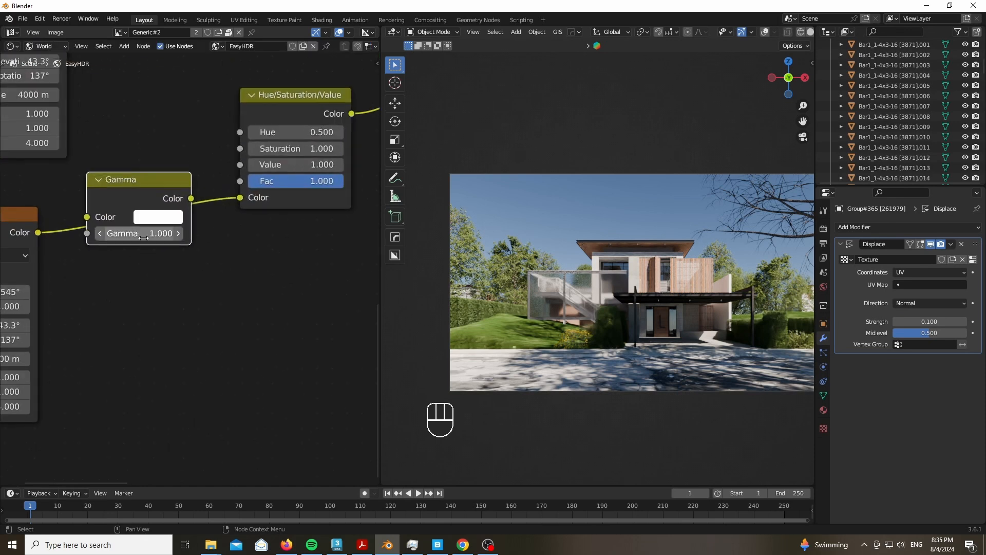
left_click_drag(165, 233, 143, 237)
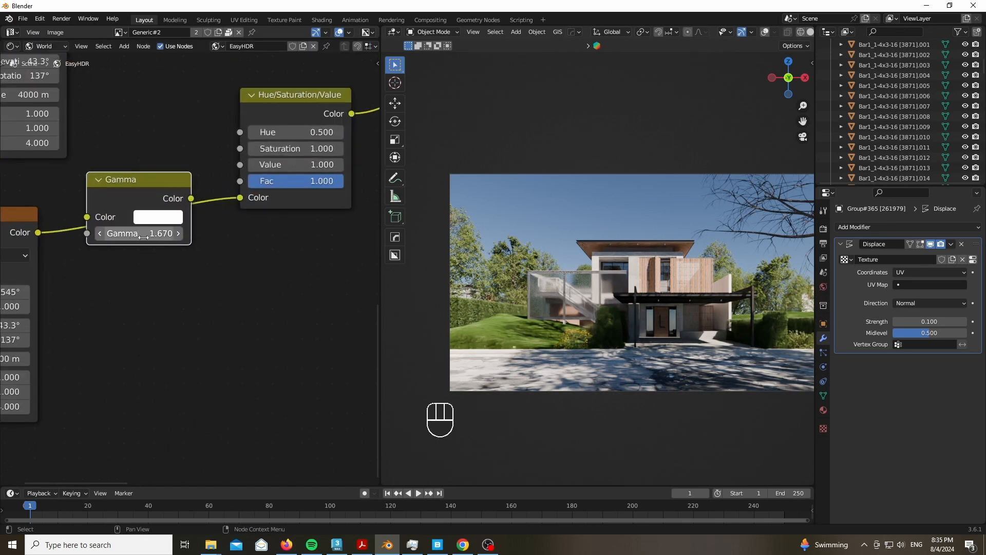
left_click_drag(86, 218, 100, 217)
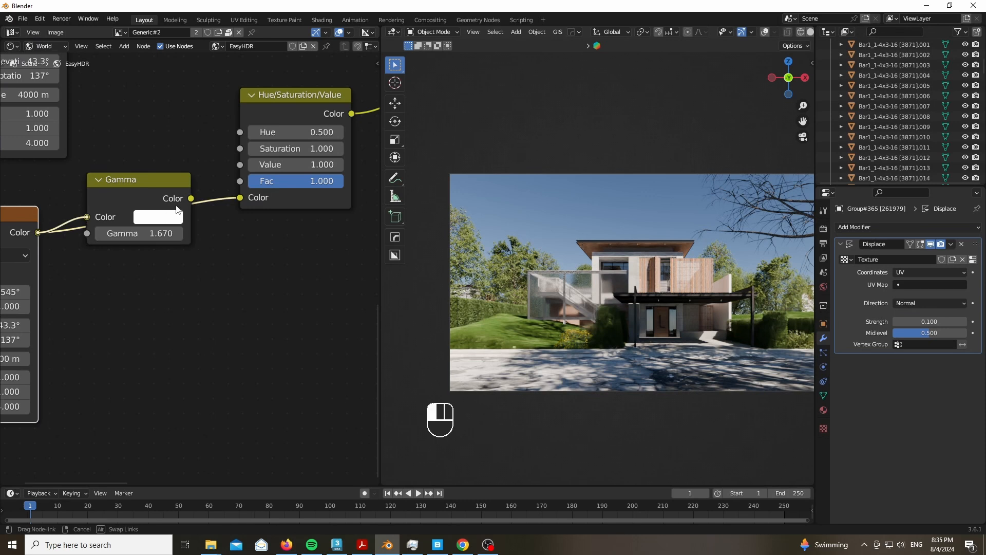
left_click_drag(177, 209, 177, 210)
left_click(154, 216)
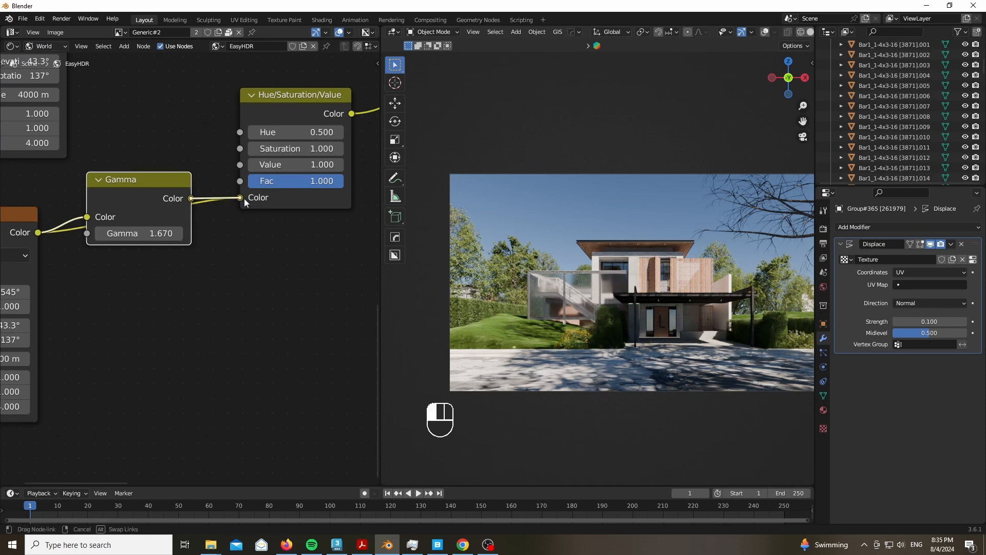
Step: Set the Gamma node's value to 1.4
left_click(135, 232)
key("BackSpace")
key("BackSpace")
key("BackSpace")
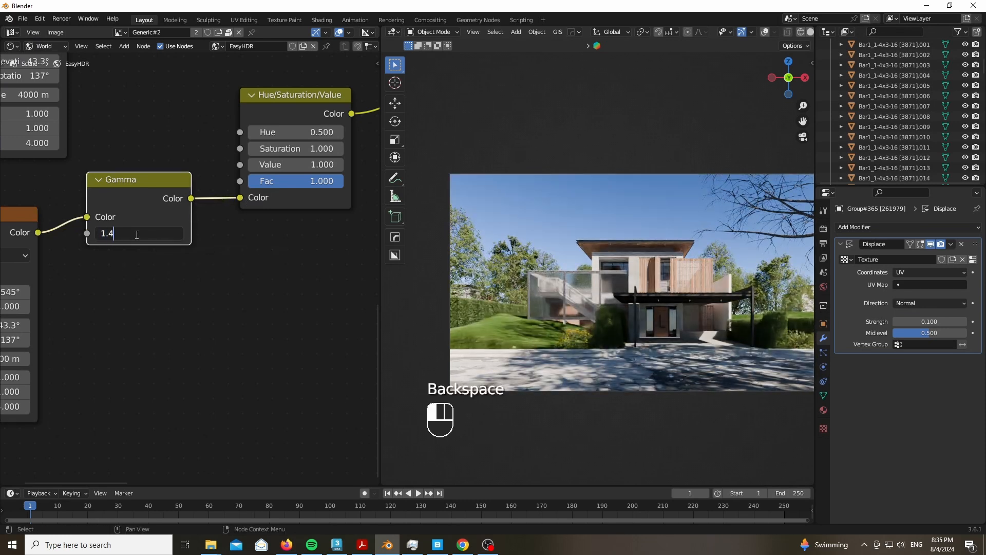
type("4")
key("Return")
middle_click_drag(287, 214, 198, 270)
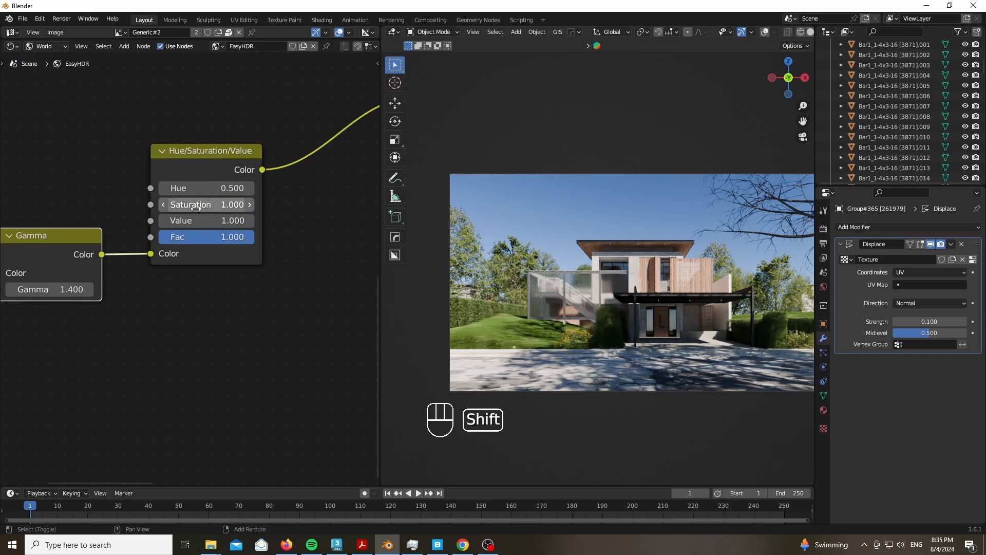
Step: Set the Hue/Saturation/Value node's saturation to 1.1 and its value to 0.7
left_click_drag(206, 205, 157, 221, "shift")
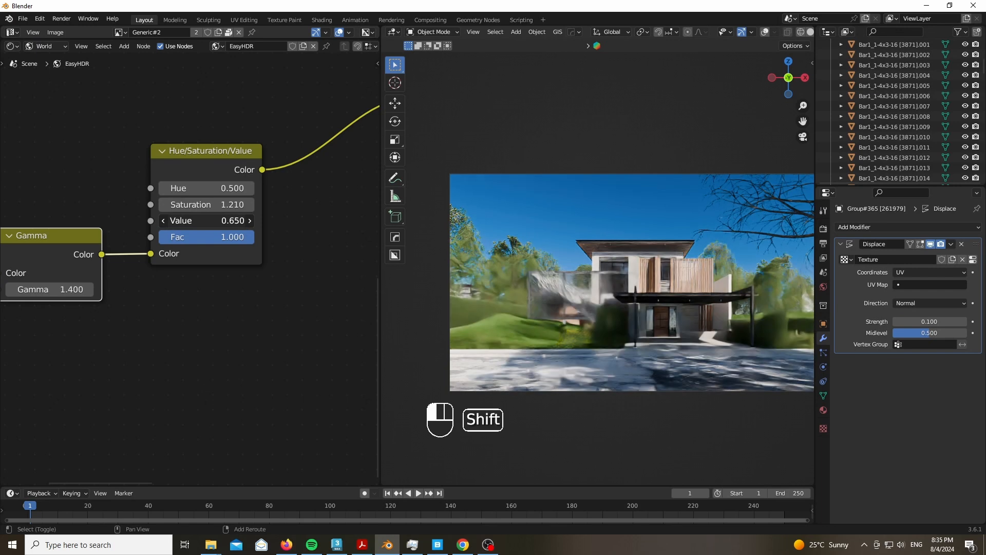
left_click(230, 219)
key("BackSpace")
key("BackSpace")
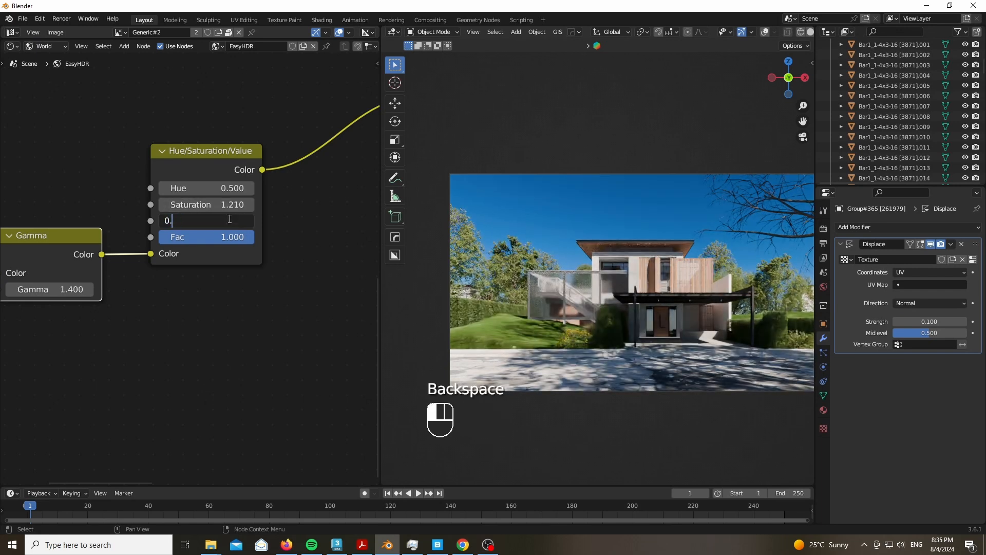
type("7")
key("Return")
left_click(226, 204)
type("1.")
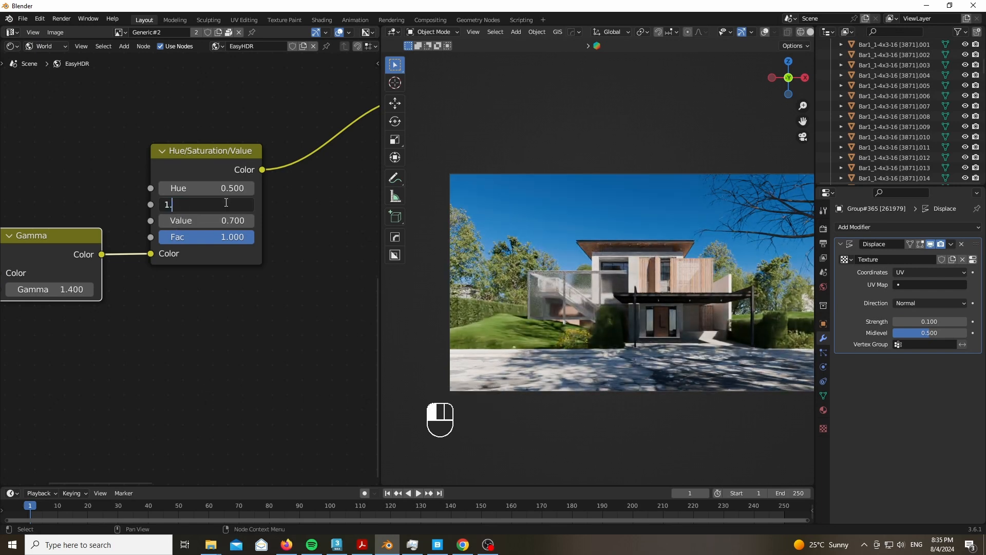
key("Return")
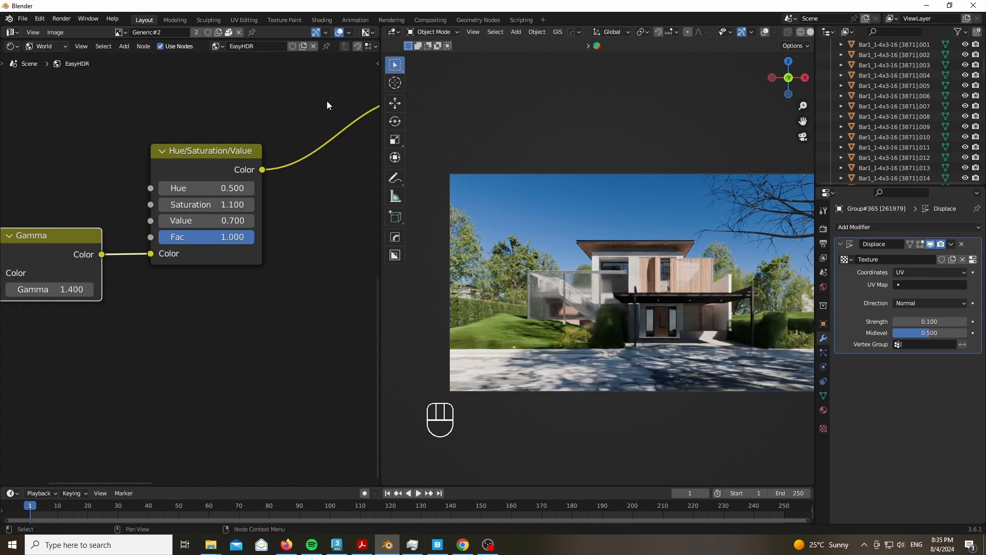
Step: Try a hue of 0.46 on the Hue/Saturation/Value node and undo the hue change
left_click_drag(216, 187, 208, 186, "shift")
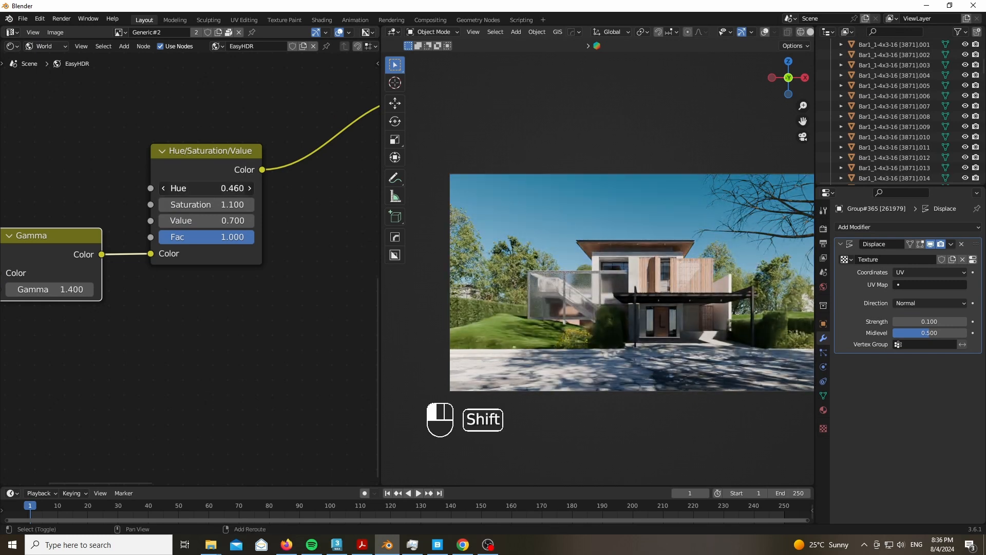
mouse_move(208, 187)
left_mouse_down("shift")
mouse_move(227, 186)
mouse_move(215, 189)
left_mouse_up("shift")
key("ctrl+z")
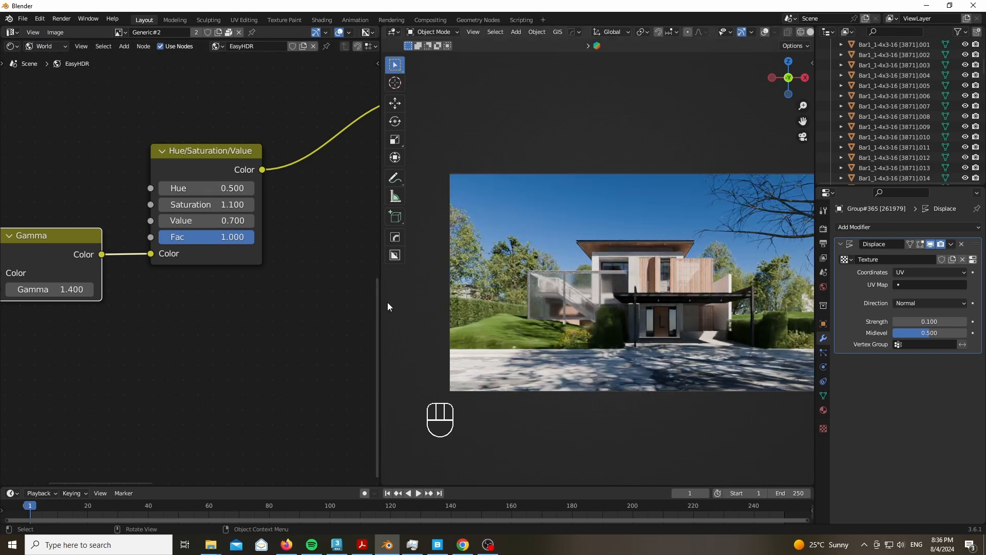
Step: Review the full camera render in an enlarged viewport and bring the whole scene into an overview from above
left_click_drag(380, 299, 77, 324)
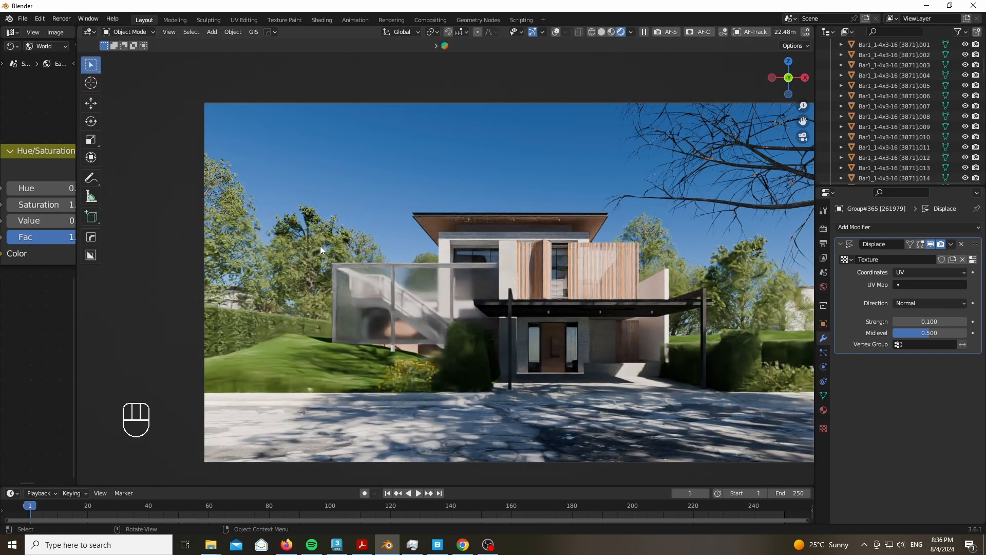
key("Home")
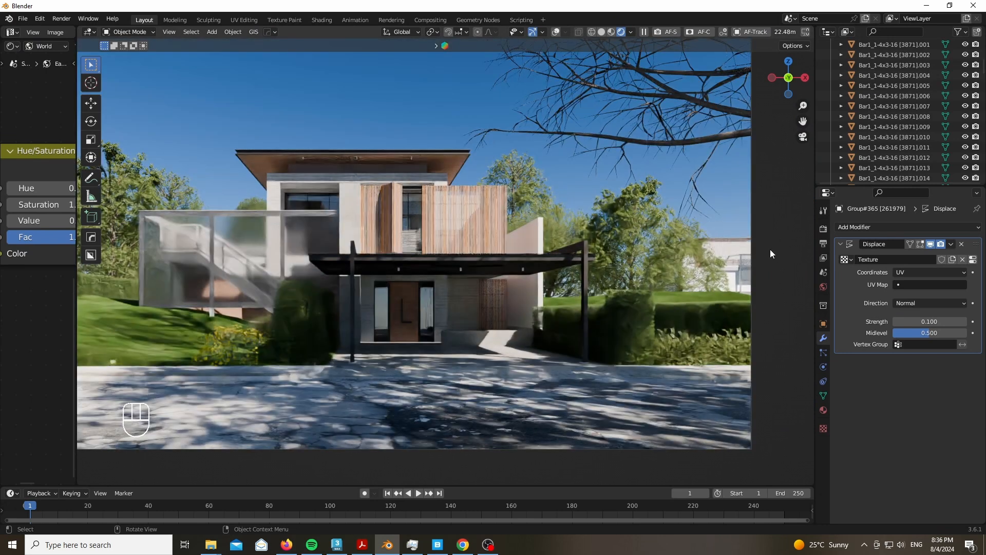
scroll(689, 286, "down", 1)
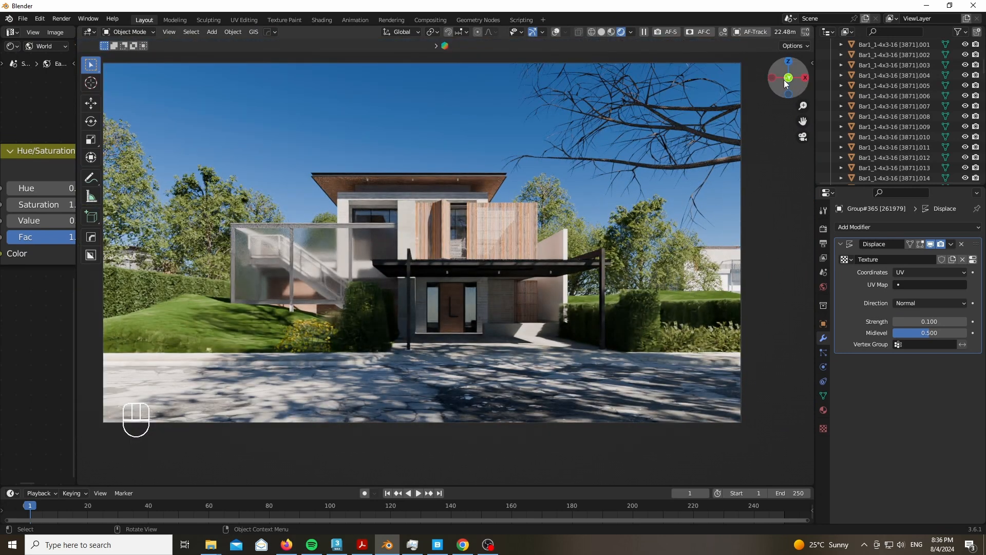
left_click_drag(785, 84, 462, 176)
middle_click_drag(393, 171, 440, 137, "shift")
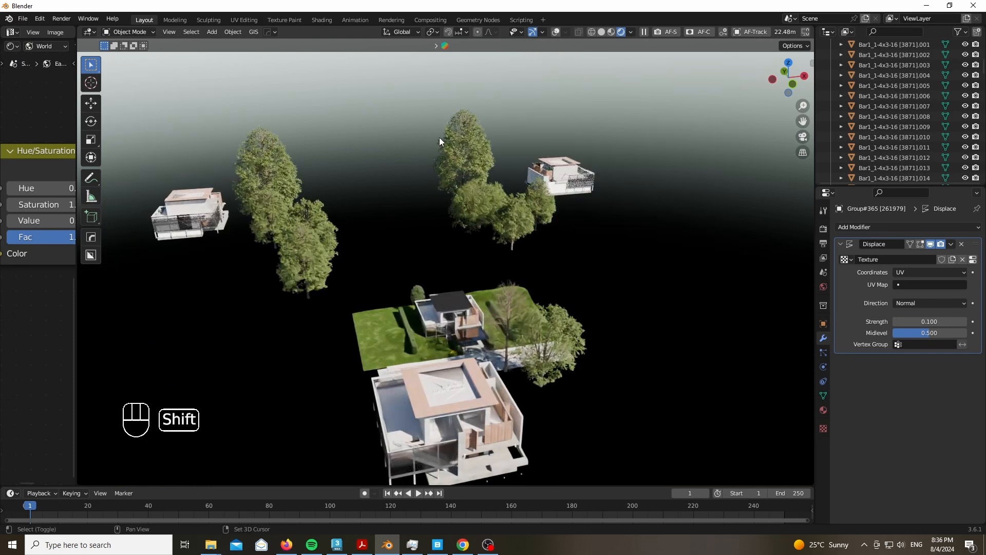
key("shift+a")
key("Return")
key("x")
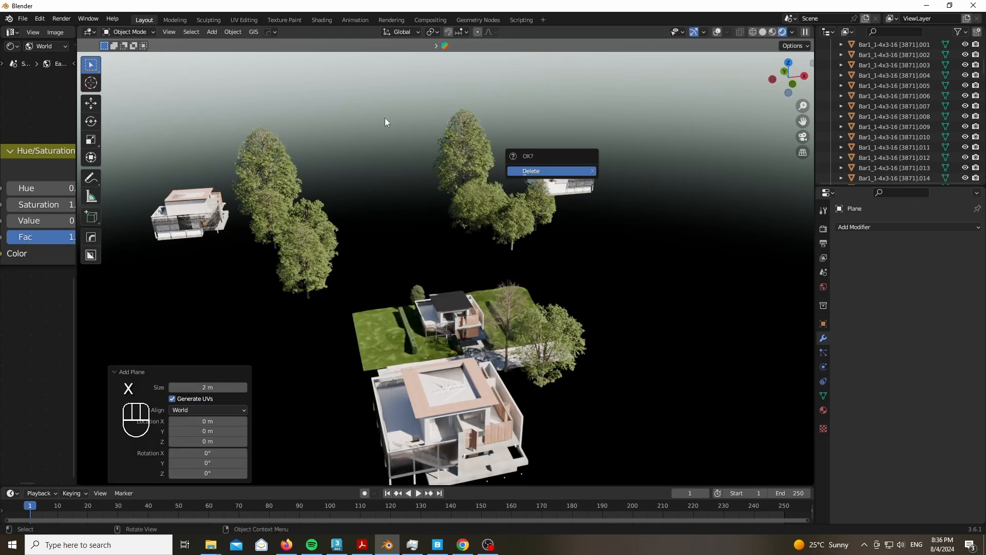
key("Return")
Step: Add a cube and scale it by 100, followed by a scale of 0.5
key("shift+a")
left_click(457, 121)
type("s100")
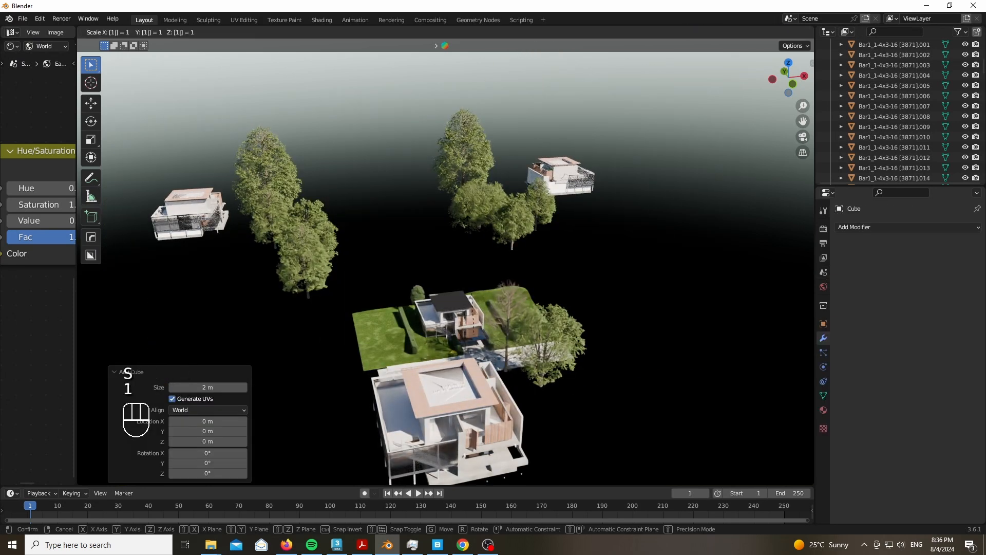
key("Return")
type("s0.5")
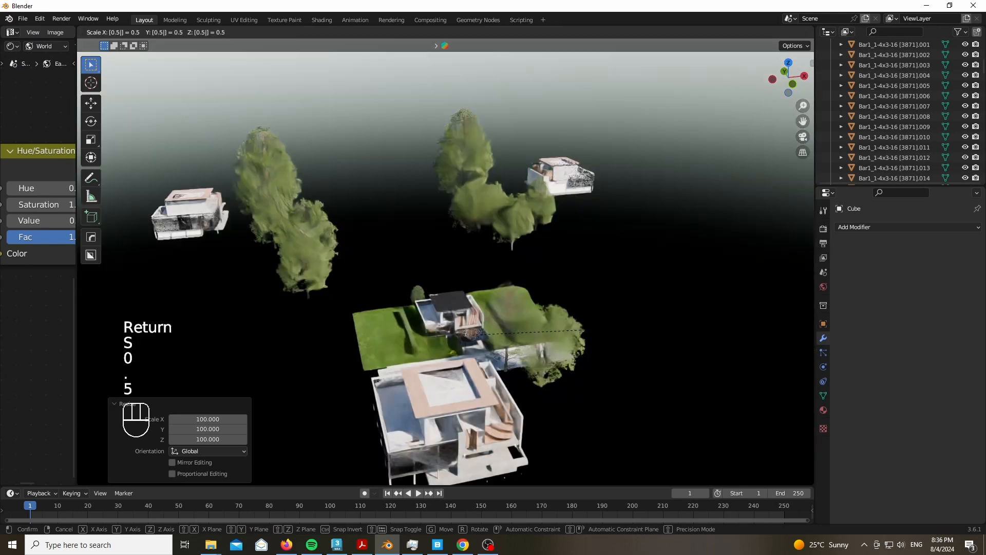
key("Return")
Step: Move the cube horizontally about -14 m in X and 116 m in Y behind the house, and stretch it about 2.17 times along X
key("g")
key("shift+z")
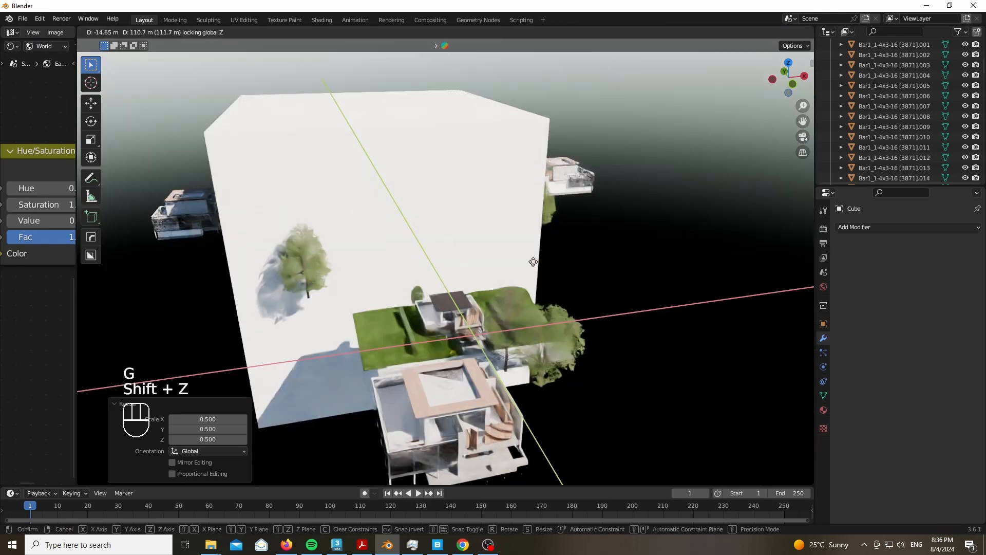
left_click(532, 262)
key("s")
key("x")
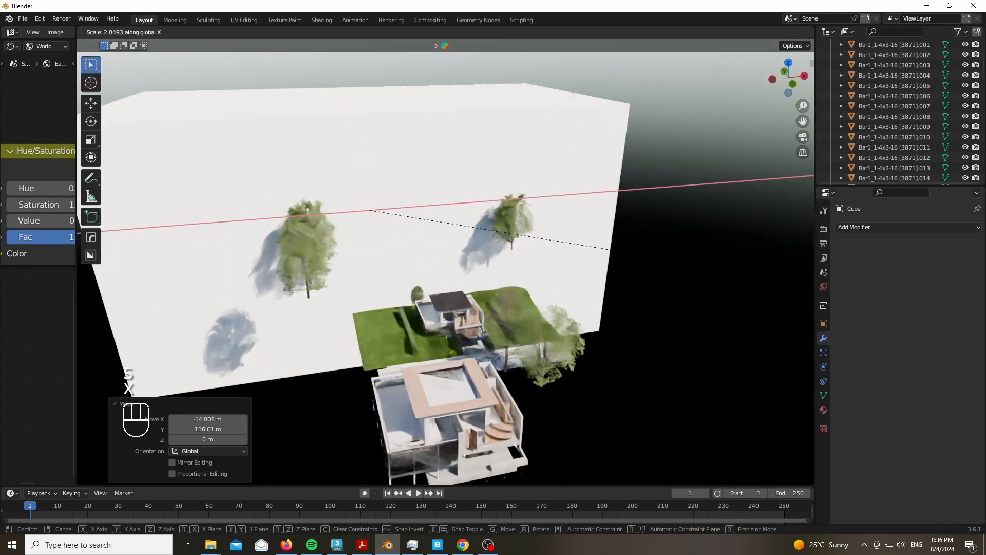
left_click(738, 270)
Step: Shift the cube about -12.3 m along Y and, from the camera view, lower it about 19 m along Z
key("g")
key("y")
key("x")
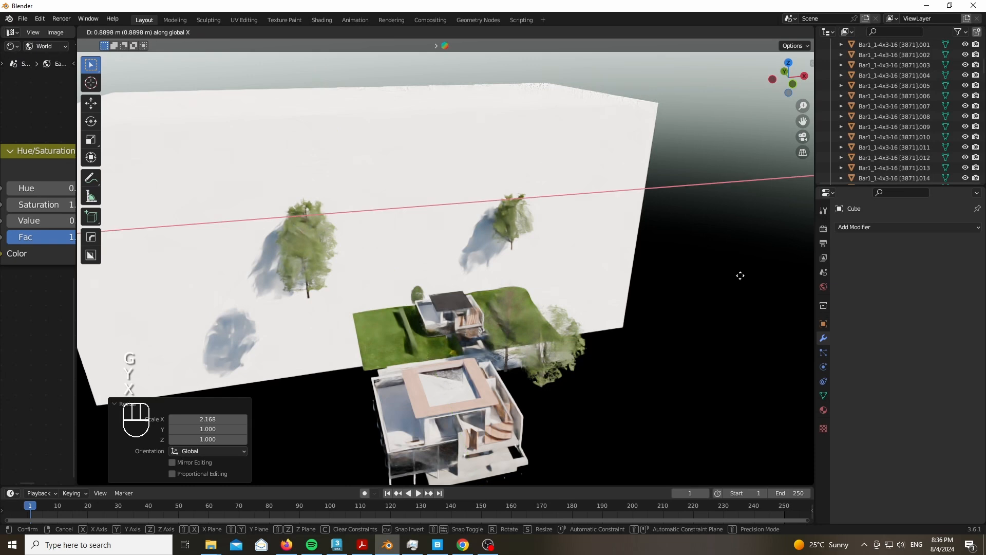
key("y")
left_click(741, 277)
key("KP_0")
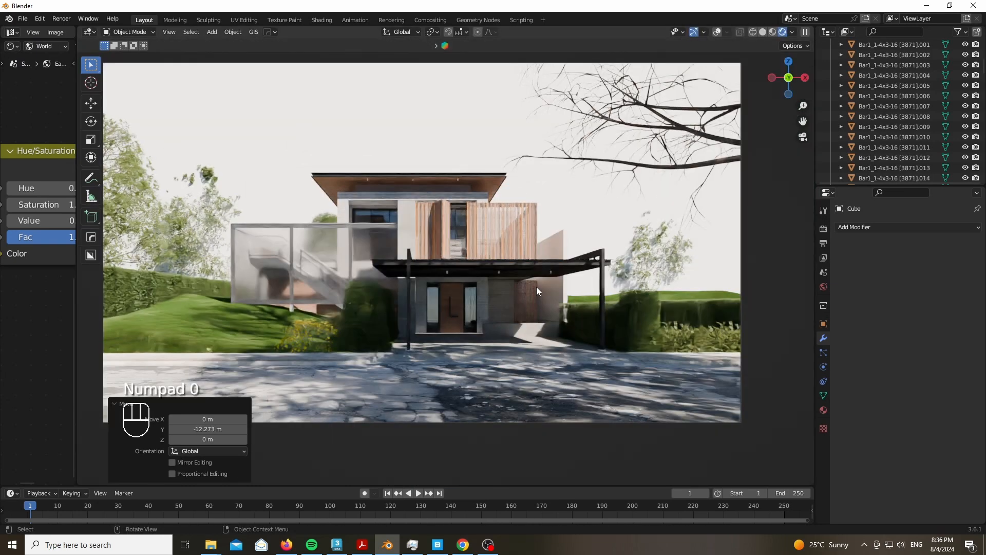
key("g")
key("z")
left_click(531, 344)
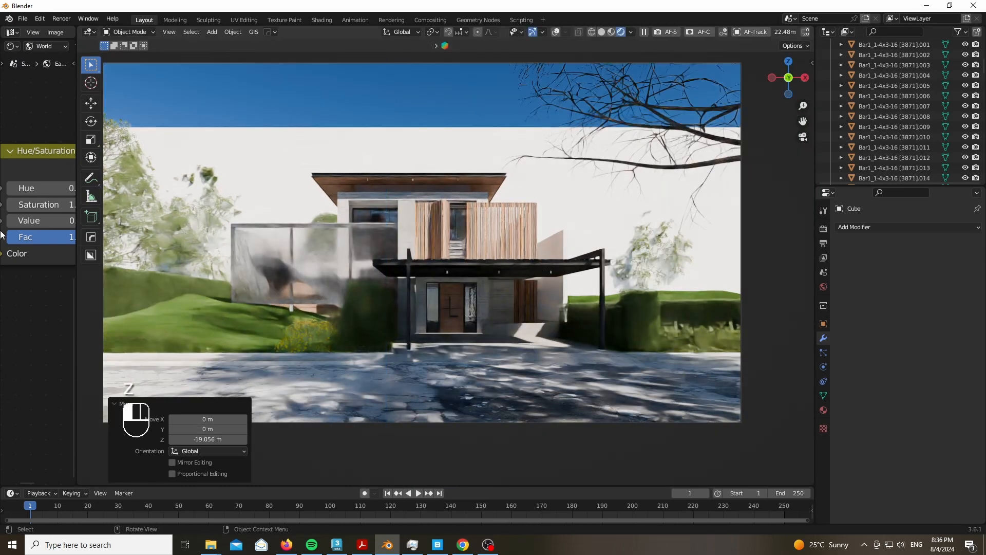
Step: Give the cube a new material, replacing the Principled BSDF with an Emission node connected to the output's Volume
left_click_drag(95, 113, 284, 111)
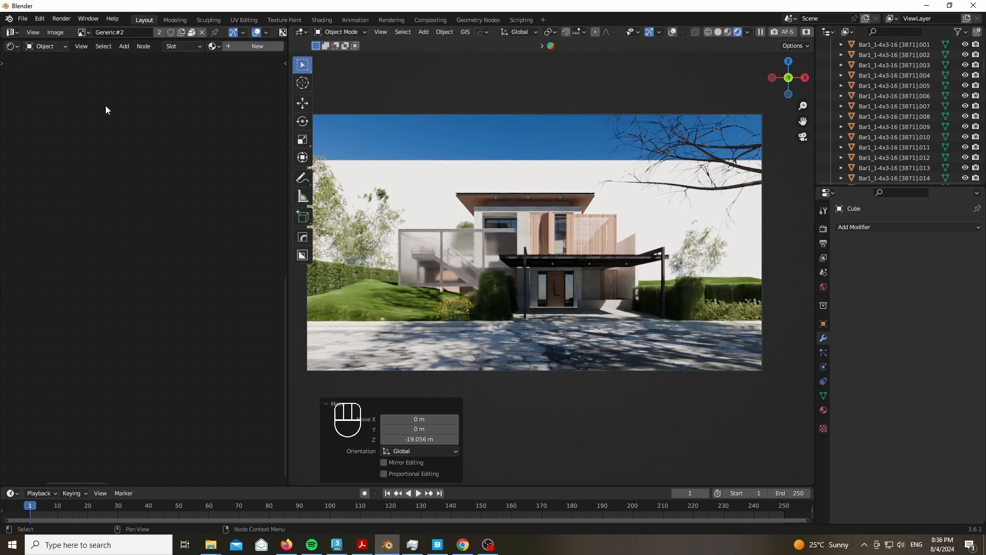
left_click(235, 49)
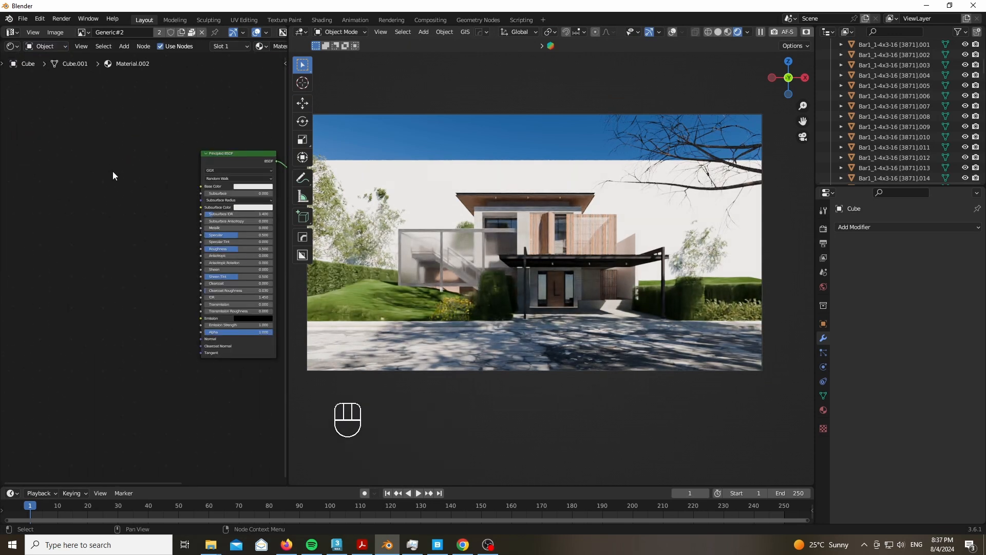
key("x")
key("shift+a")
type("emi")
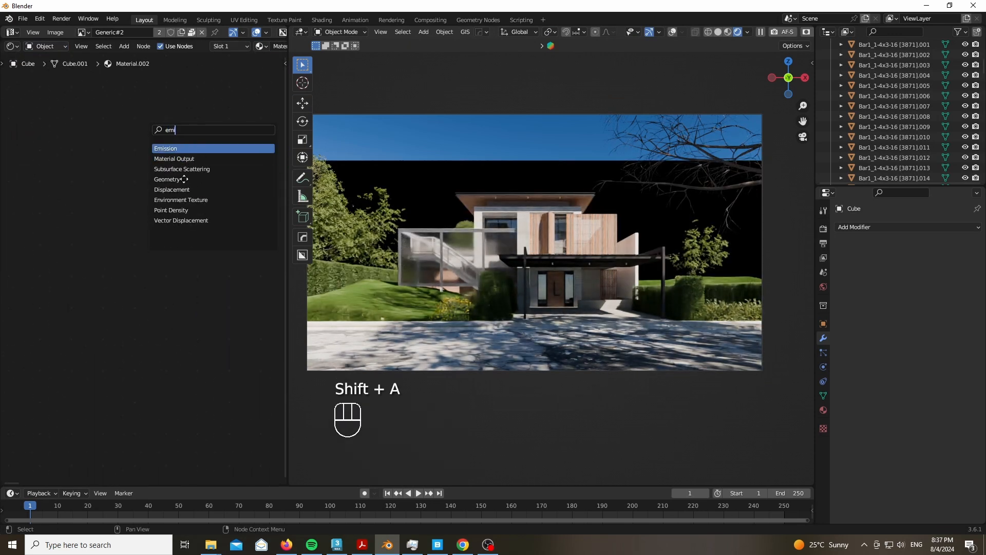
key("Return")
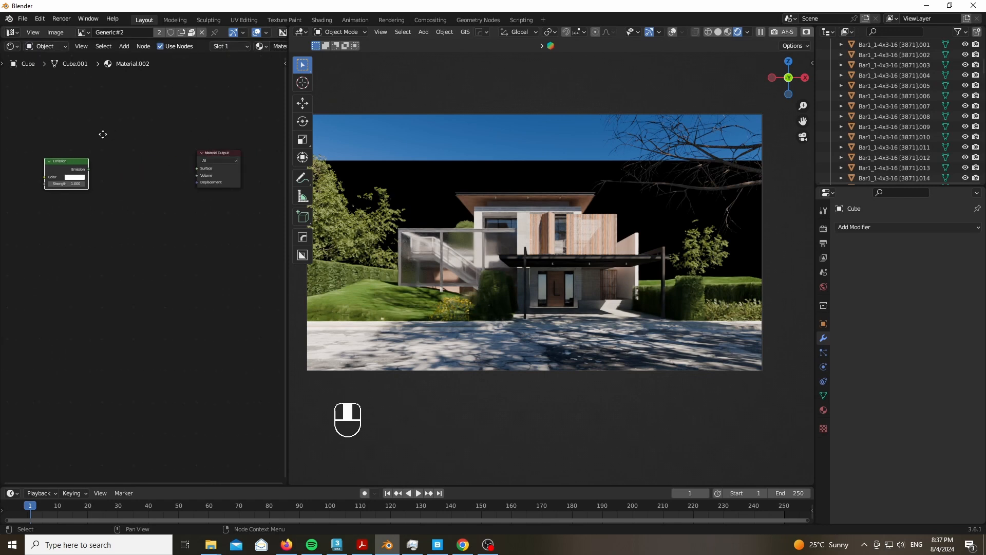
left_click(75, 176)
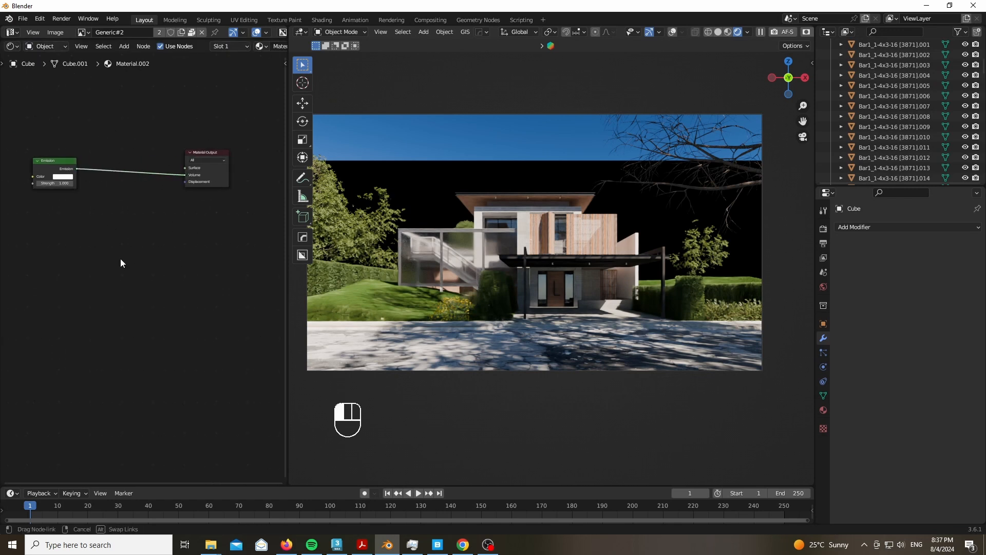
Step: Set the Emission node's strength to 0.001 and sample its color from the pale blue sky near the horizon
scroll(55, 247, "up", 5)
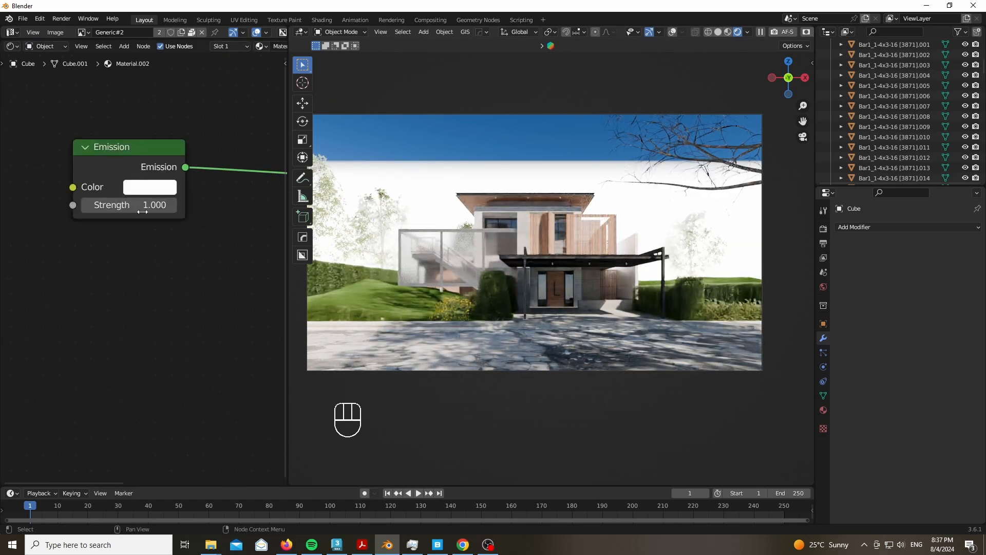
left_click(135, 203)
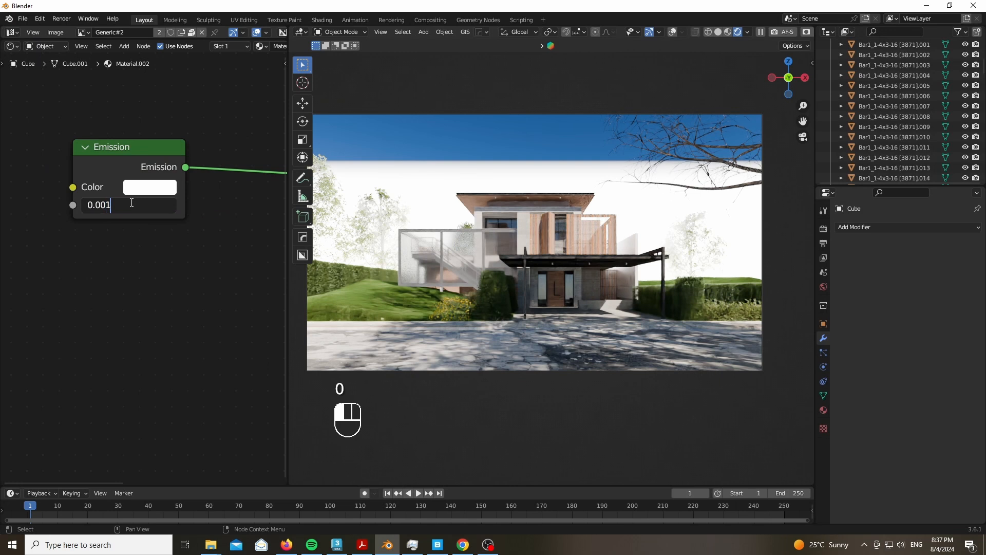
key("Return")
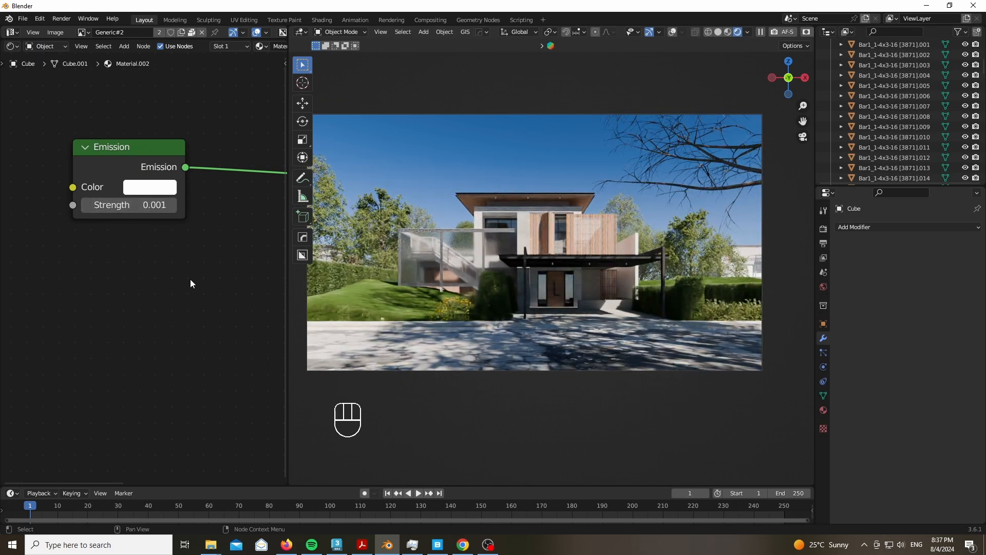
scroll(190, 283, "up", 2)
left_click(157, 154)
left_click(289, 410)
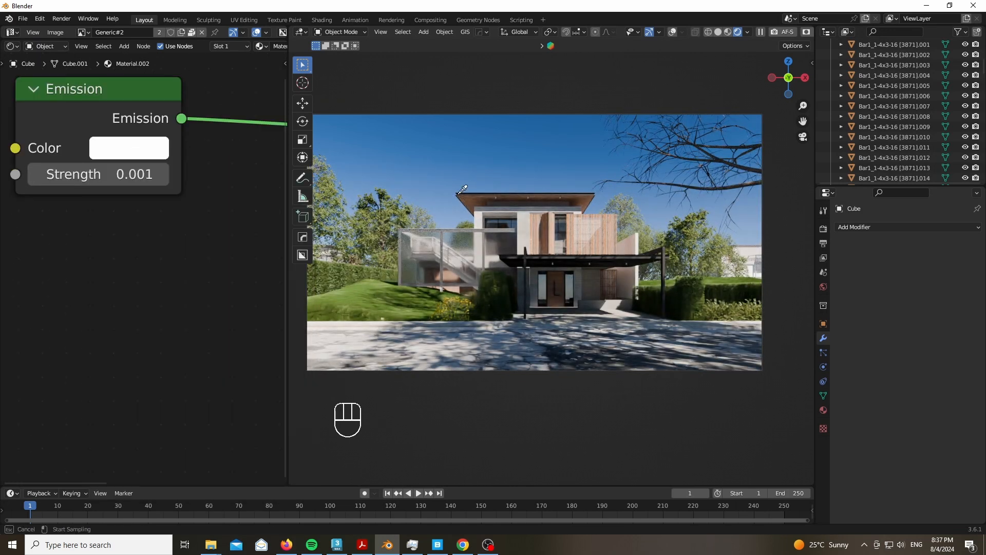
left_click(446, 217)
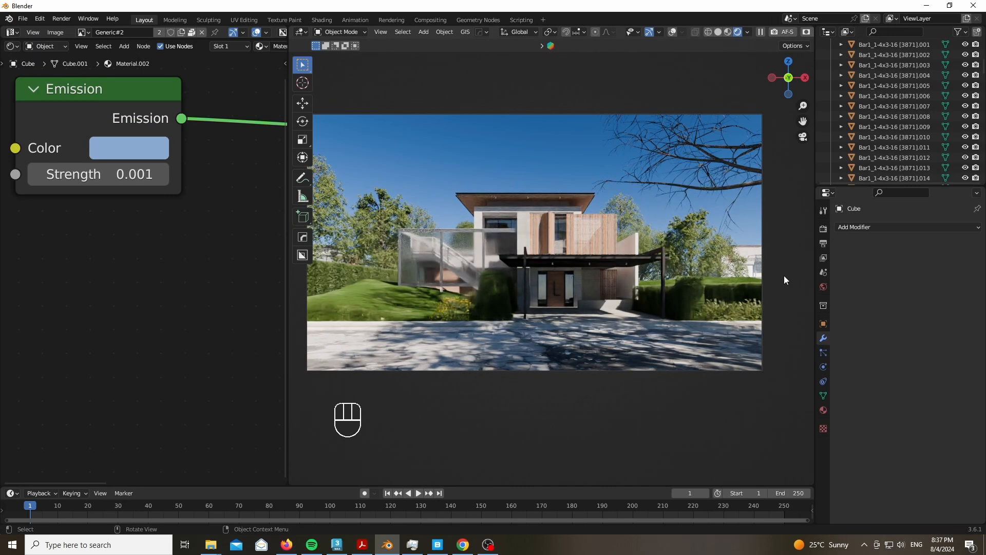
Step: Lower the cube about 28 m along Z while zoomed in on the background house
scroll(783, 276, "up", 5)
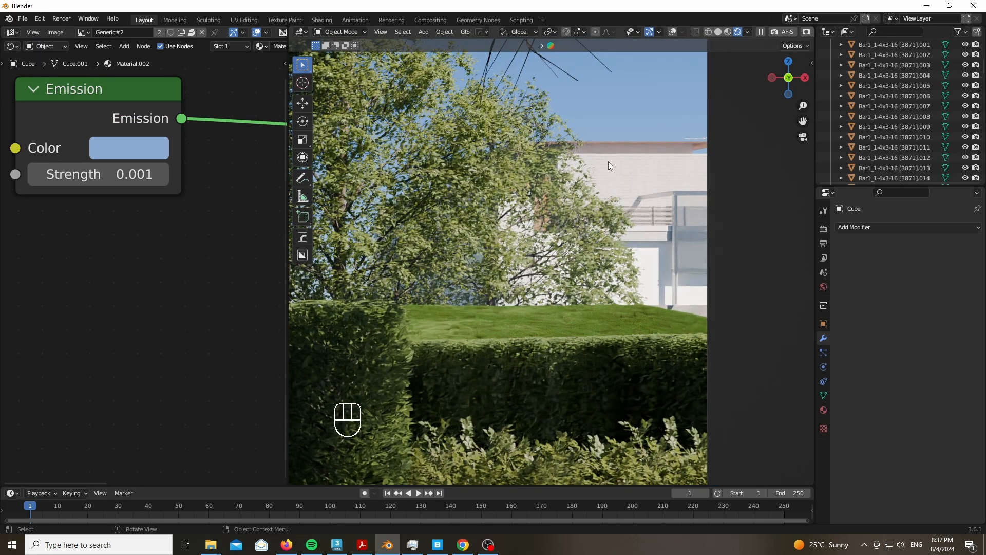
key("g")
key("z")
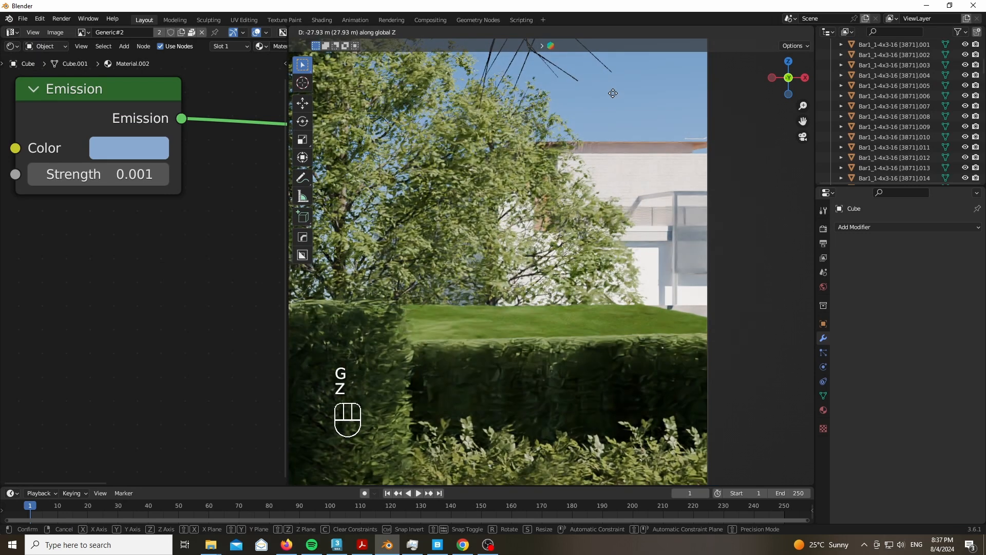
left_click(621, 97)
Step: Toggle the cube's viewport visibility to compare the background with and without the haze
scroll(916, 110, "down", 5)
left_click_drag(984, 69, 982, 151)
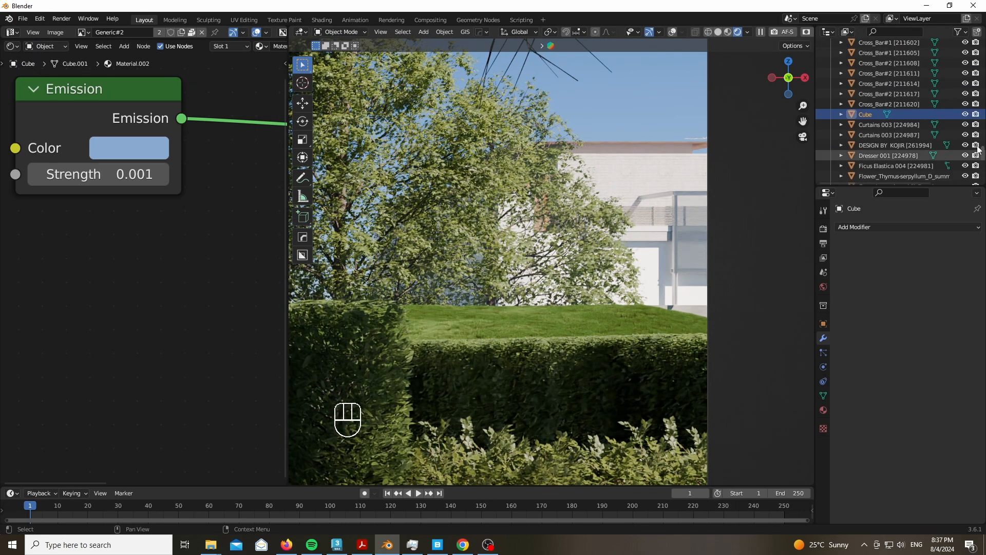
left_click(965, 114)
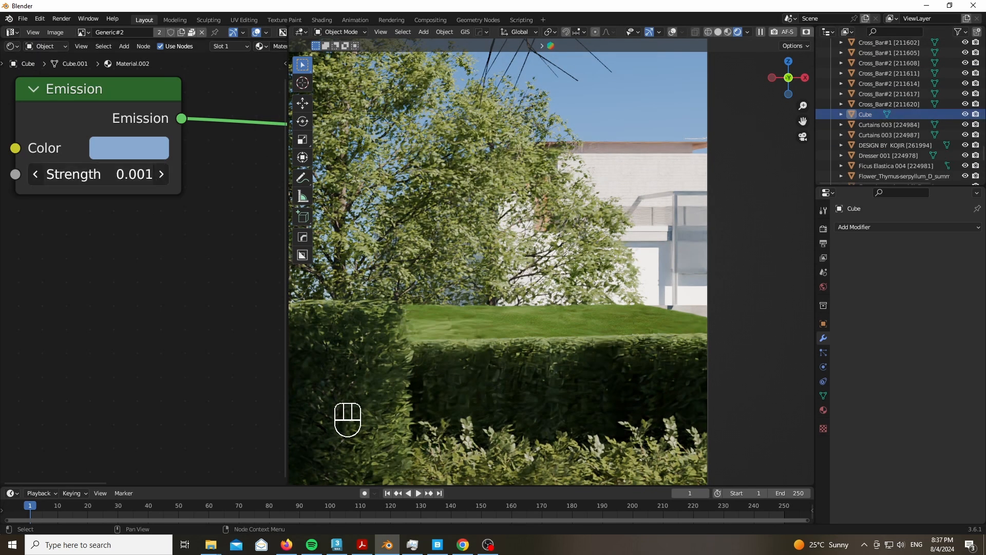
Step: Set the Emission node's strength to 0.005 and check the haze across the house and trees
left_click(131, 167)
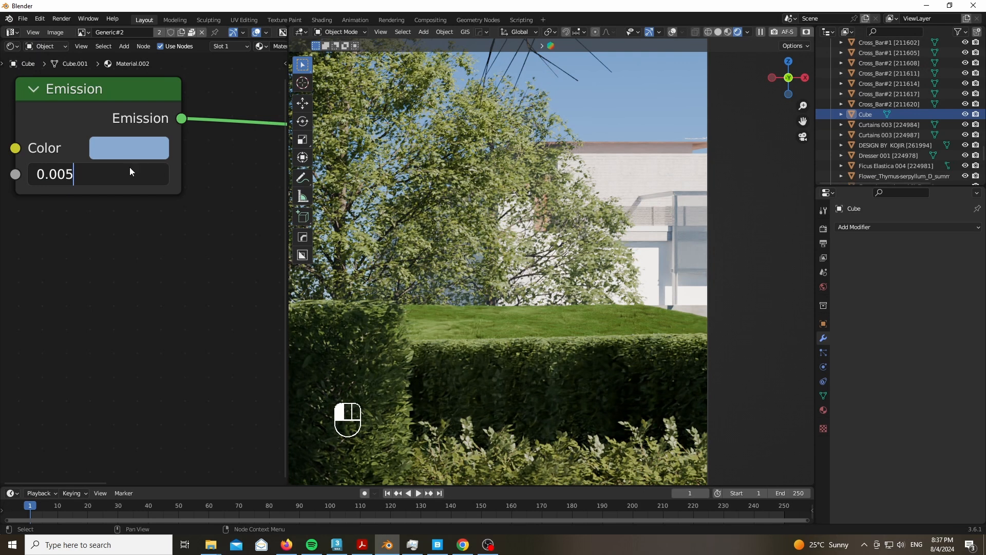
key("Return")
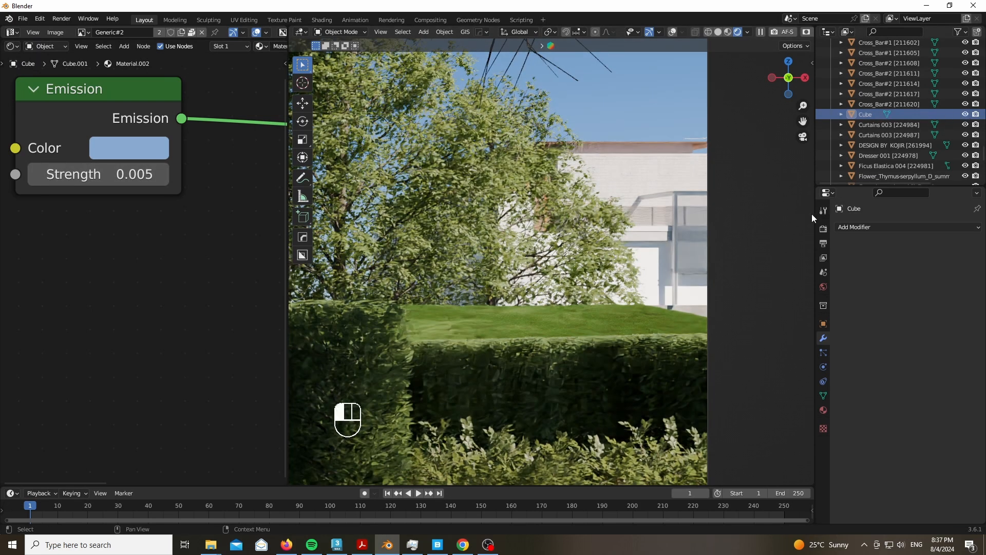
scroll(797, 227, "down", 5)
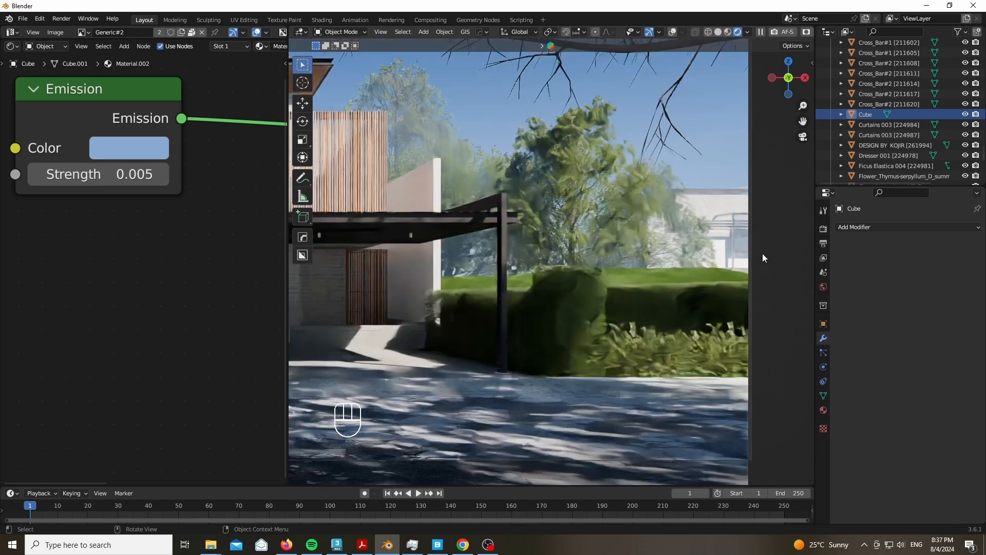
Step: Set the Emission node's strength to 0.003 and reduce the saturation of its blue color to a pale grayish blue
scroll(762, 253, "down", 4)
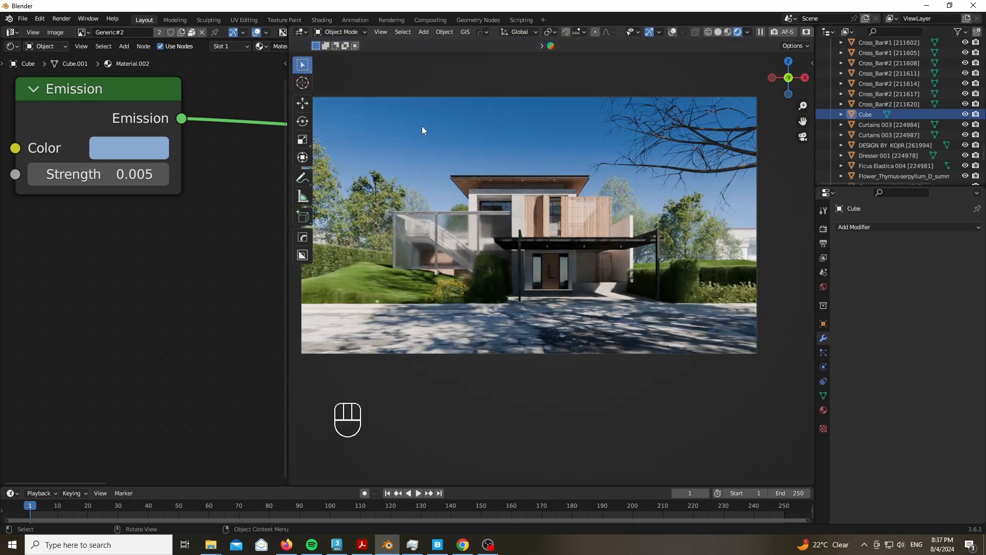
double_click(81, 170)
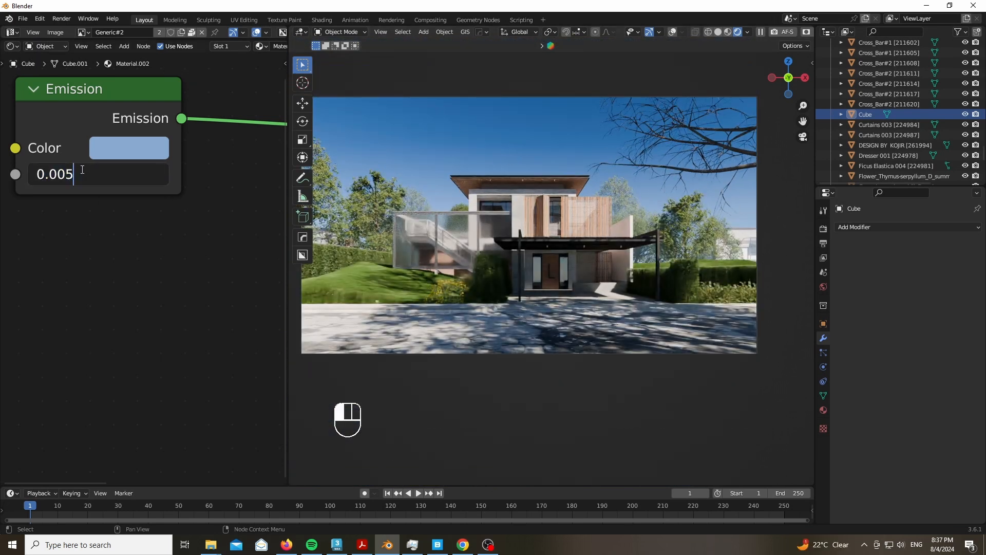
key("Return")
left_click(124, 153)
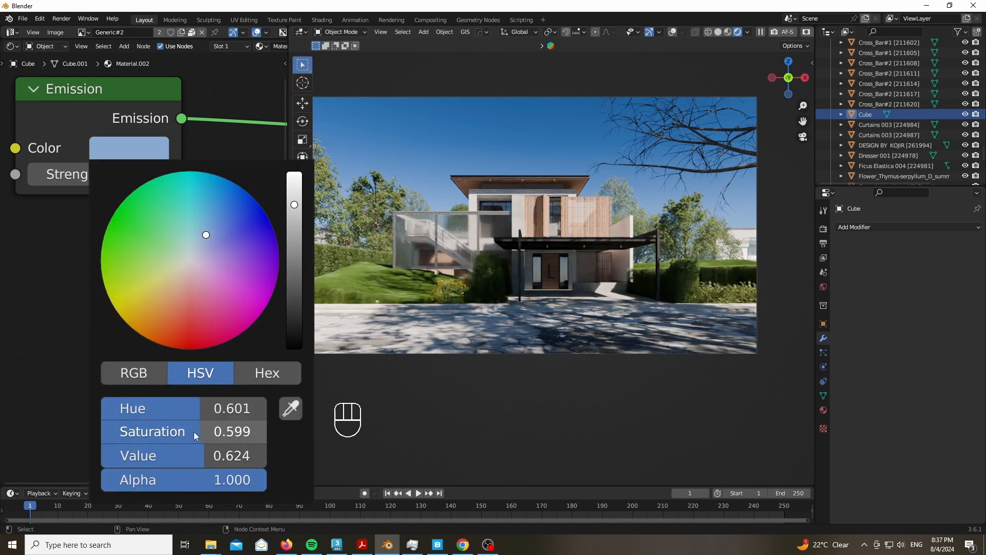
left_click_drag(194, 434, 147, 434)
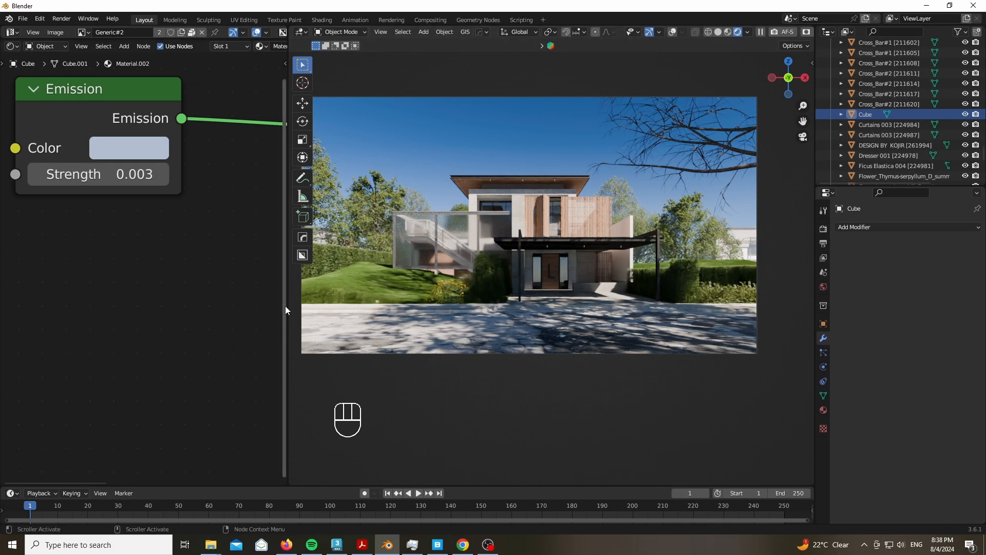
Step: Enlarge the 3D viewport over the node editor and bring up the scene's Color Management settings
left_click_drag(287, 308, 15, 308)
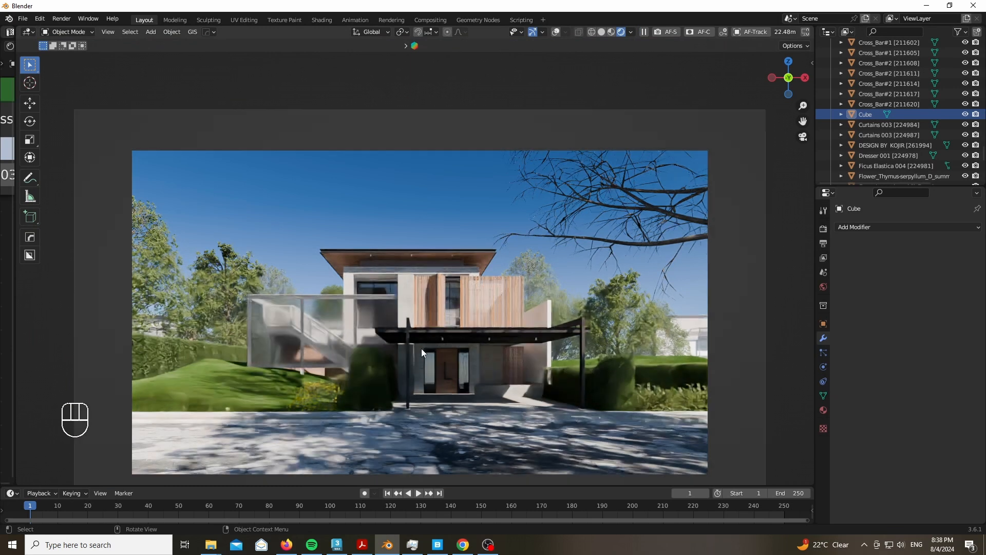
scroll(422, 348, "up", 3)
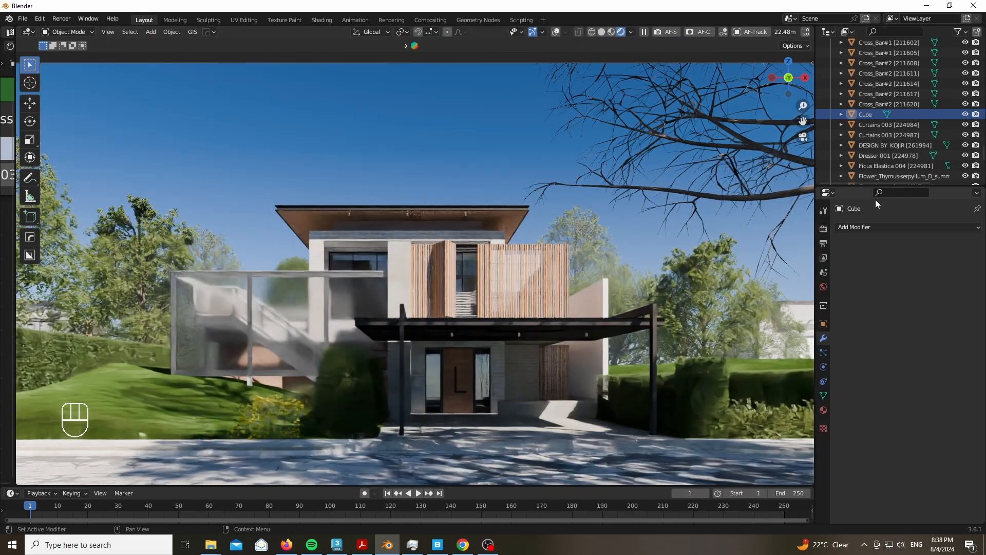
left_click(824, 228)
scroll(504, 247, "down", 2)
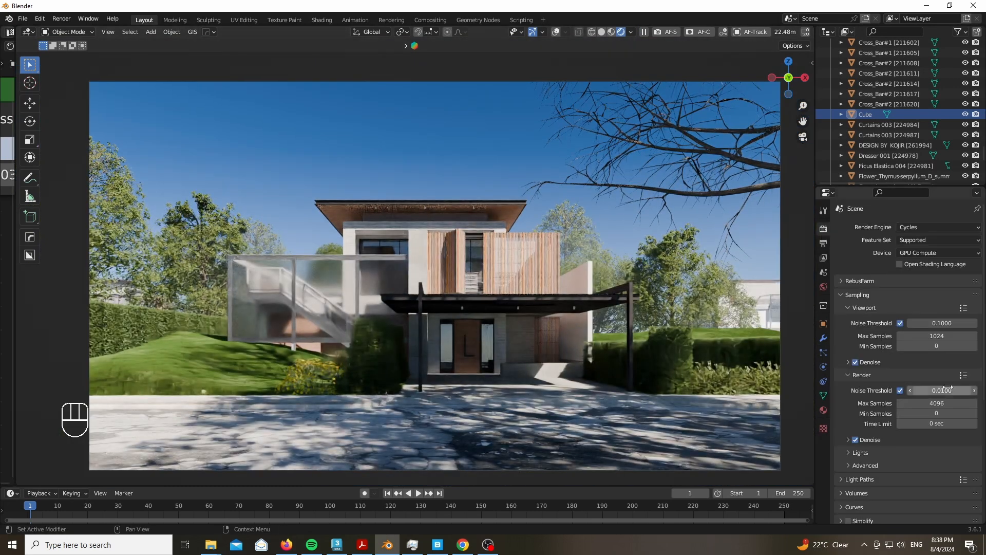
scroll(873, 428, "down", 8)
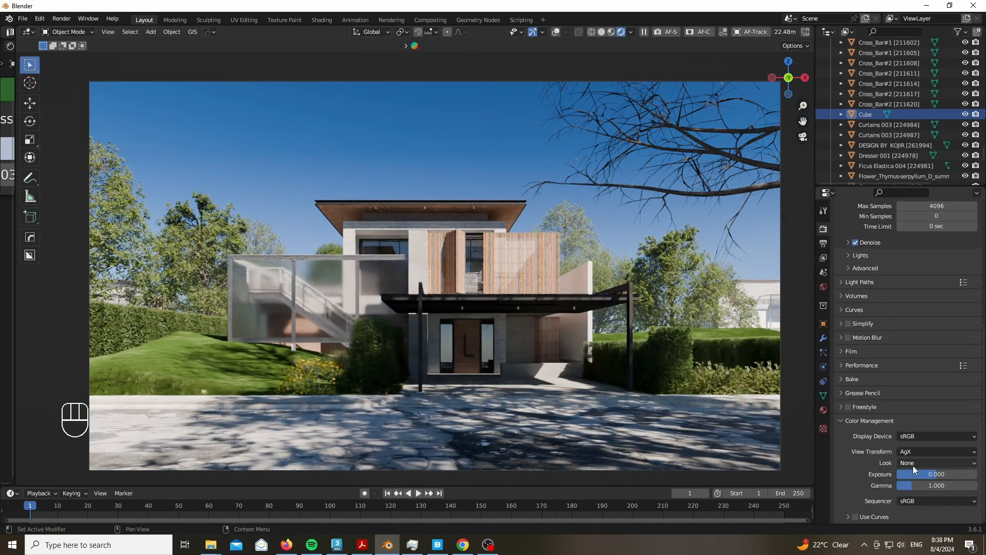
Step: Try the Punchy and Medium High Contrast looks on the render and restore the look to None
left_click(913, 464)
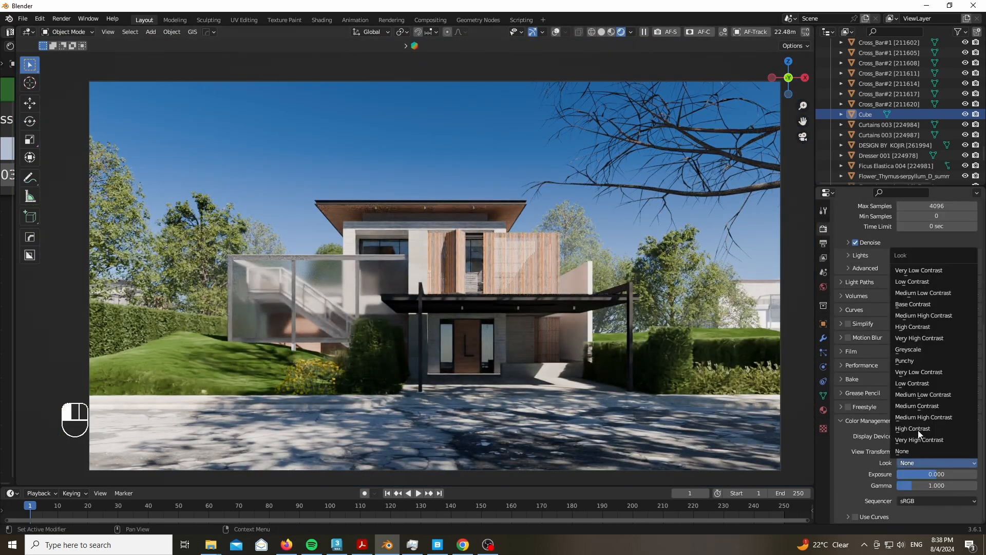
left_click(910, 360)
left_click(923, 463)
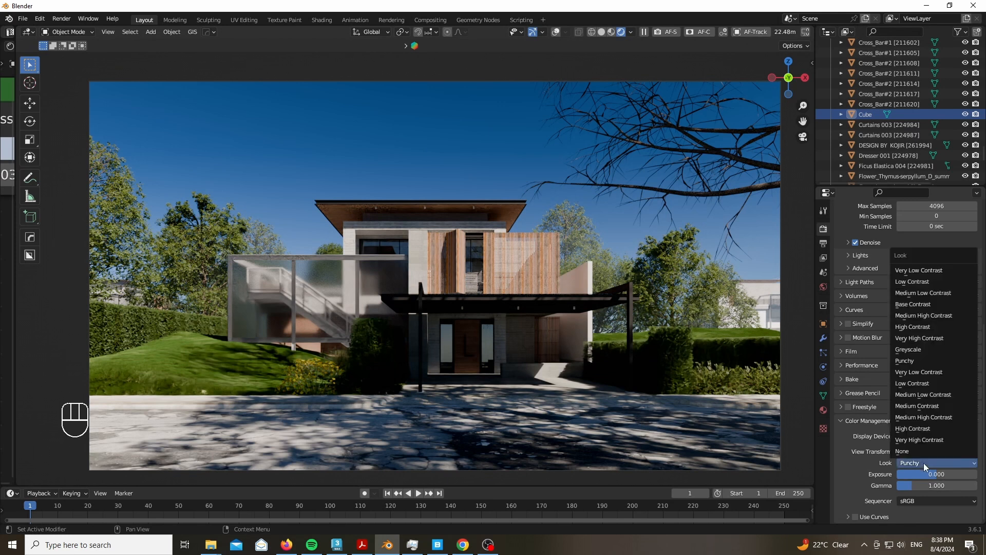
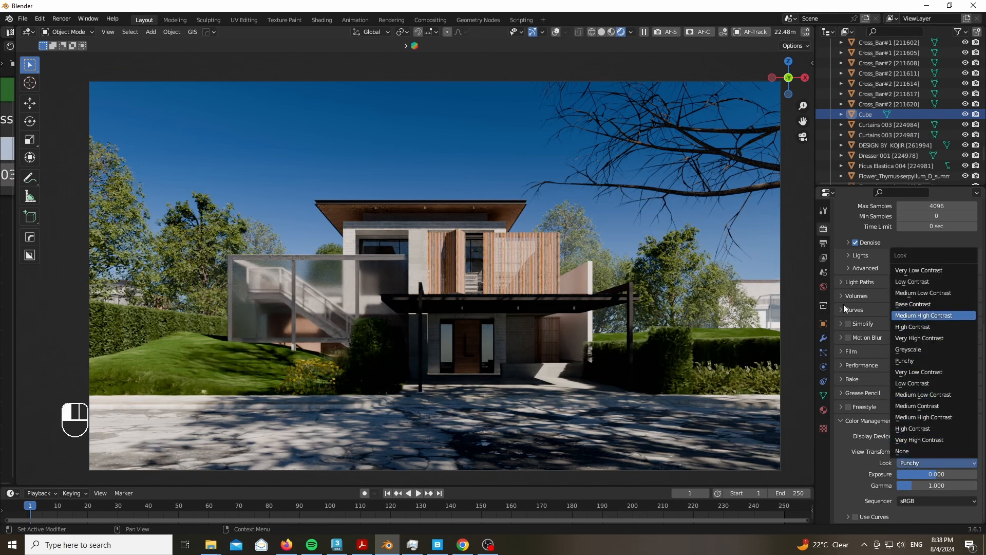
left_click(924, 315)
left_click(912, 463)
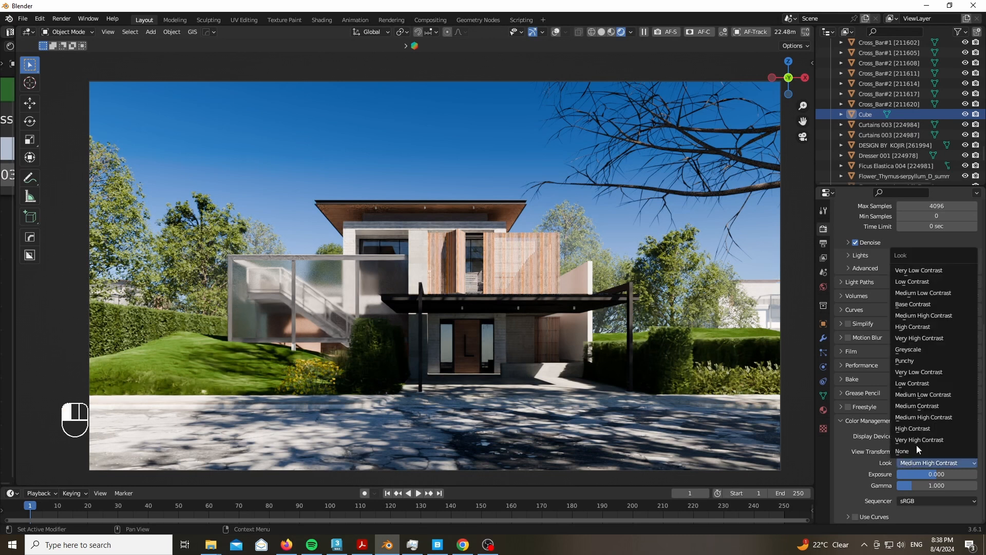
left_click(912, 451)
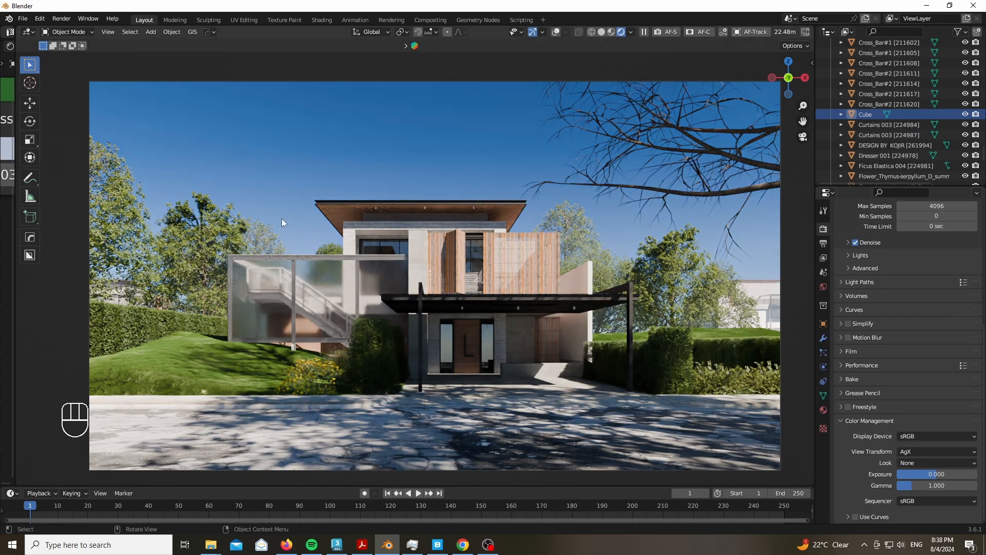
Step: Enable the camera's depth of field at f/8.0 in the Photographer settings and sample the focus distance from the house's upper facade
key("n")
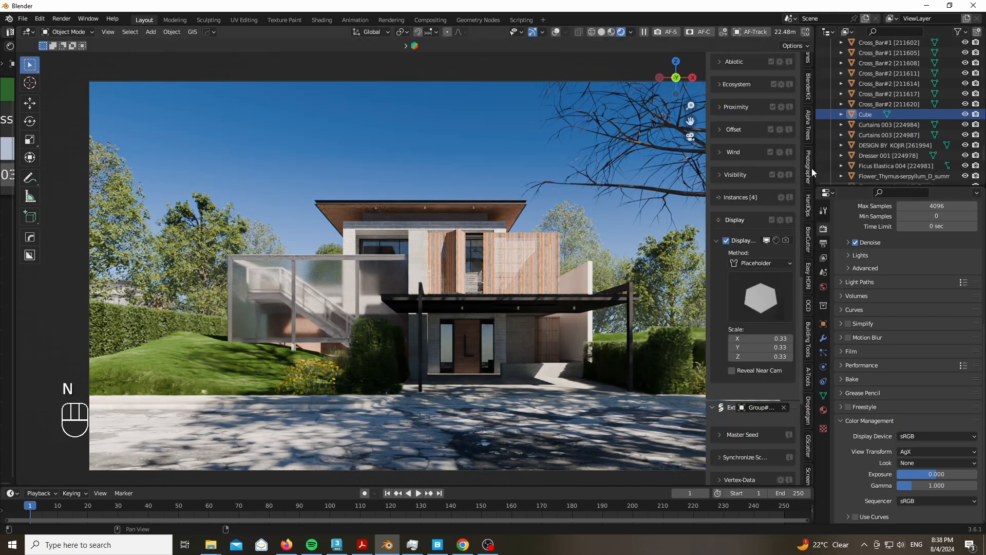
left_click_drag(705, 225, 671, 221)
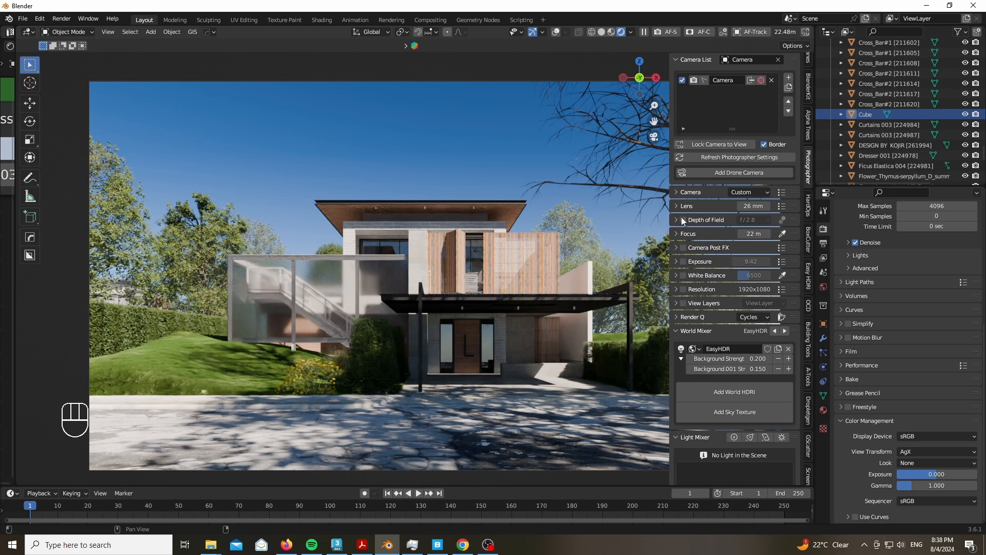
left_click(766, 219)
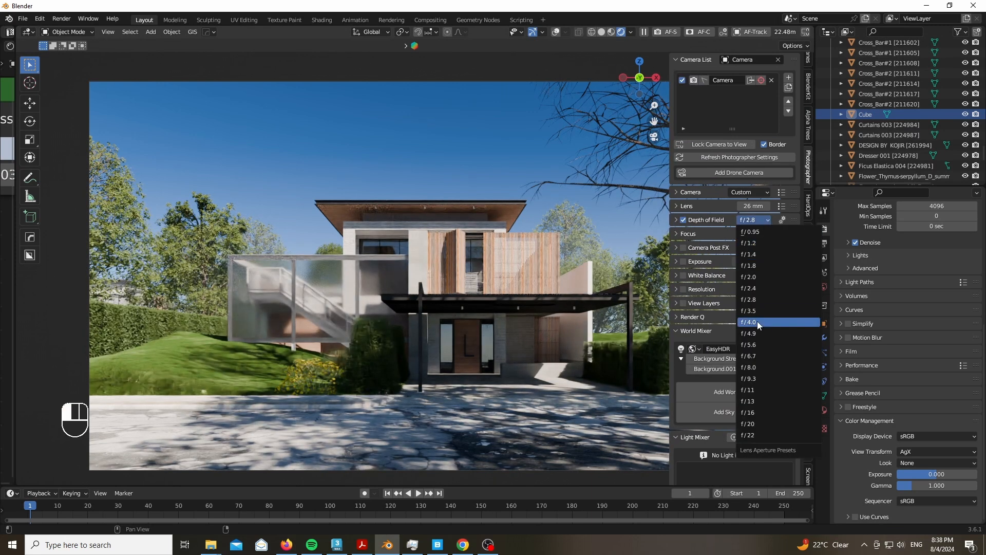
left_click(757, 367)
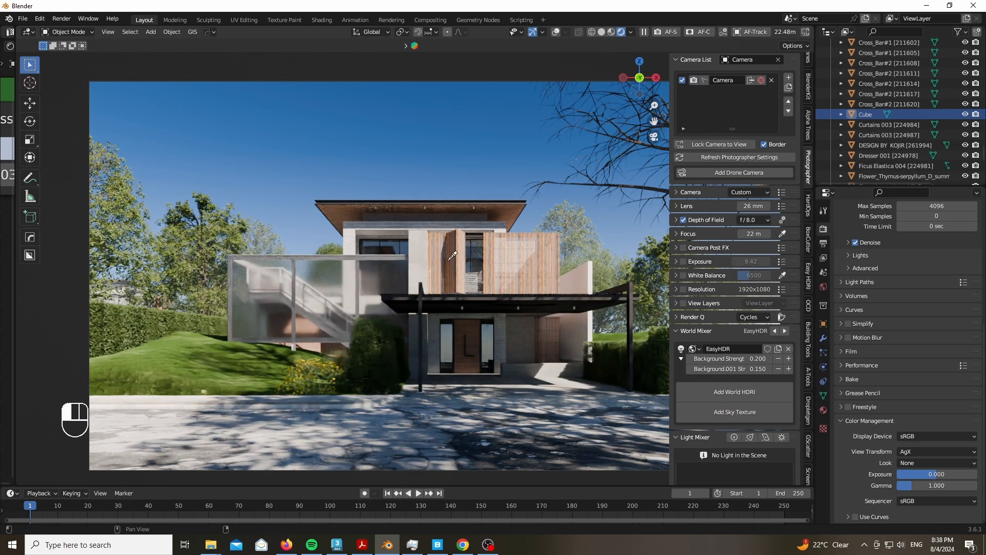
left_click(352, 241)
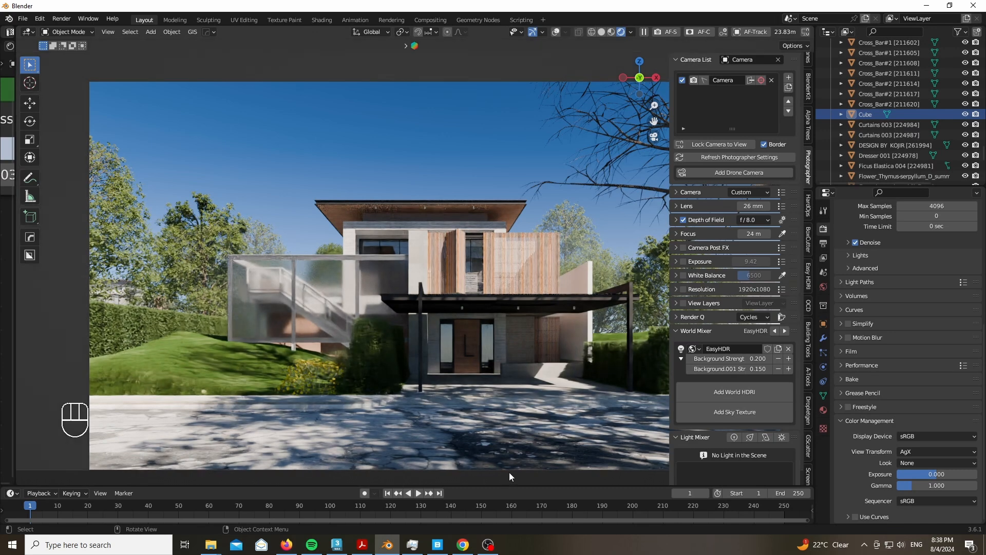
Step: Examine the depth of field on the foreground branches, the house and the background trees
scroll(510, 472, "up", 13)
scroll(493, 424, "down", 8)
scroll(492, 423, "down", 6)
scroll(603, 223, "up", 16)
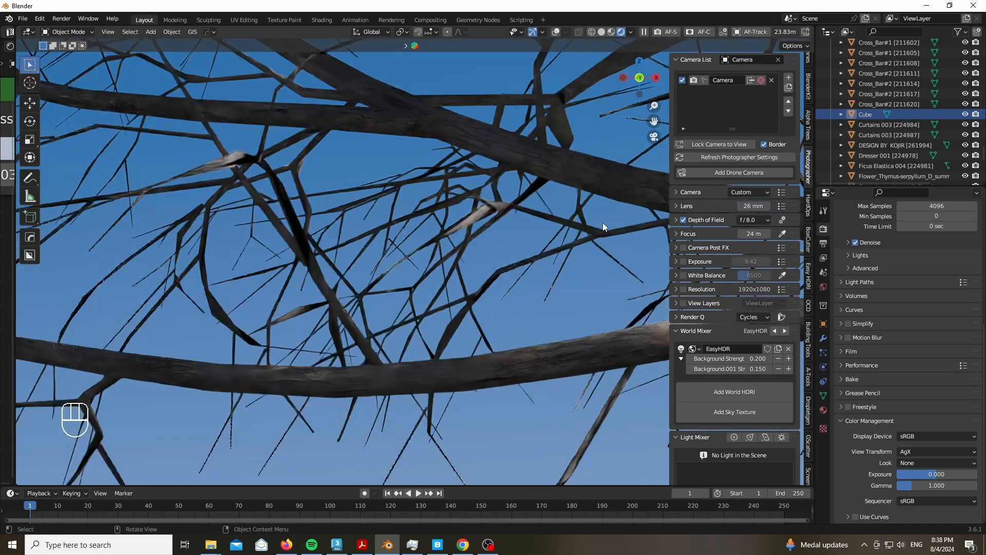
scroll(538, 179, "down", 18)
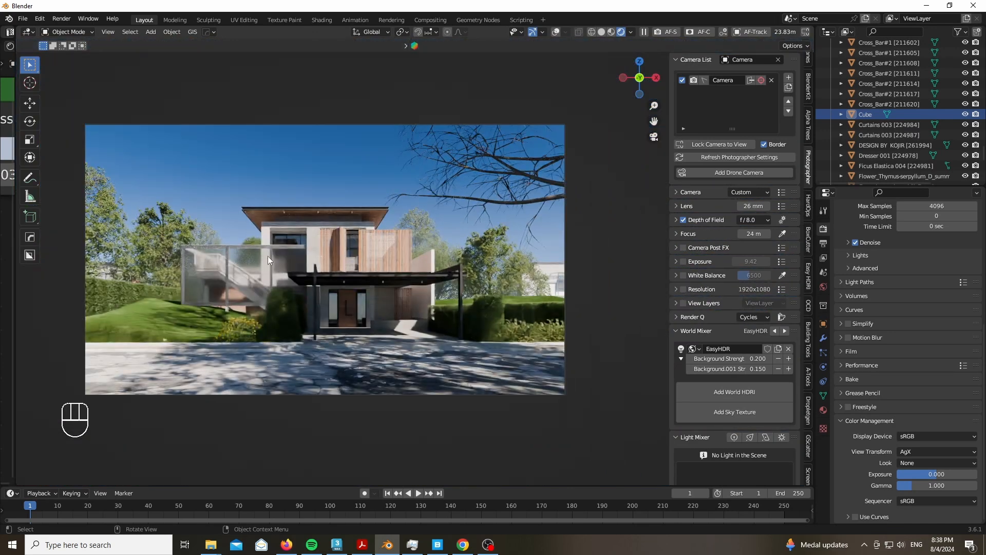
scroll(428, 217, "up", 5)
scroll(408, 188, "down", 7)
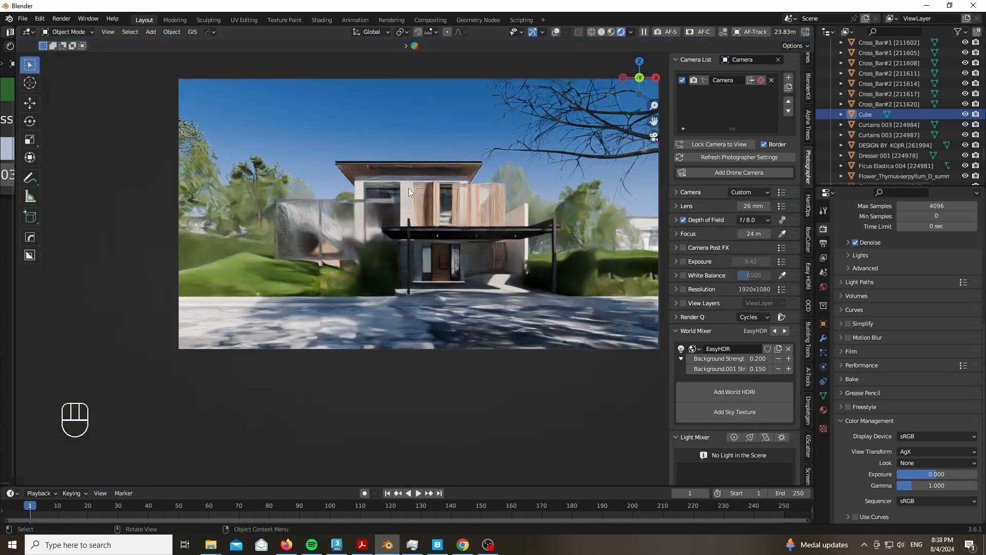
scroll(472, 199, "up", 3)
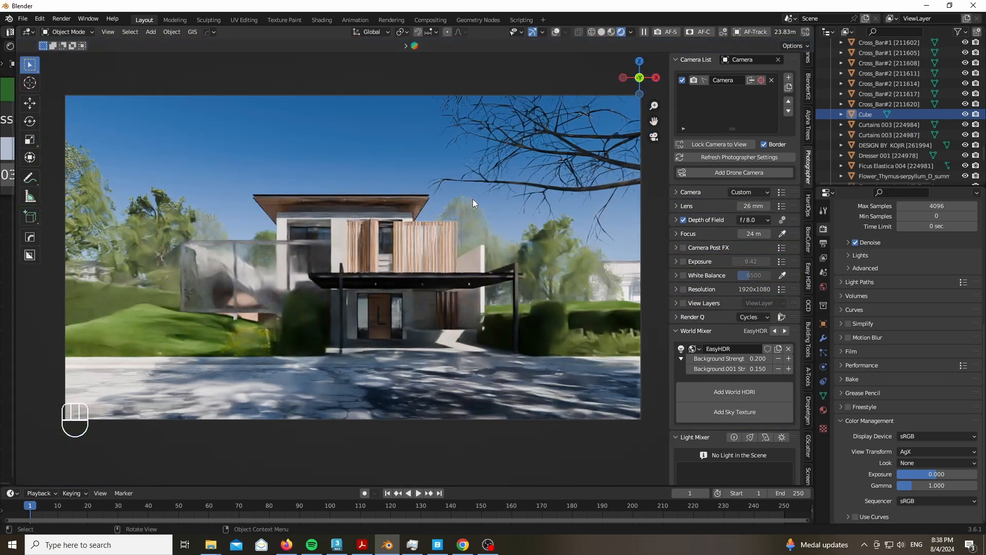
Step: Enable the camera's white balance and set it to 7500
scroll(235, 297, "up", 1)
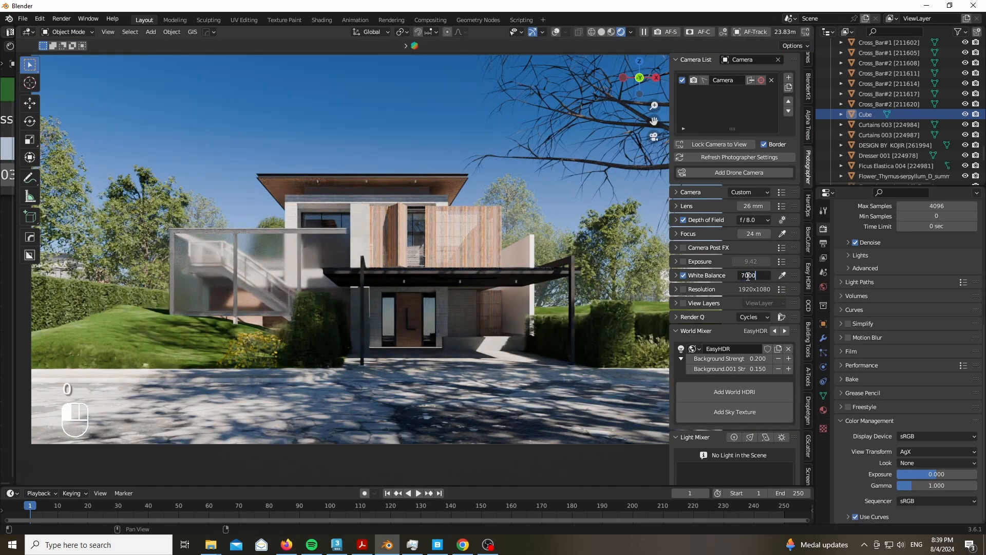
key("Return")
key("Return")
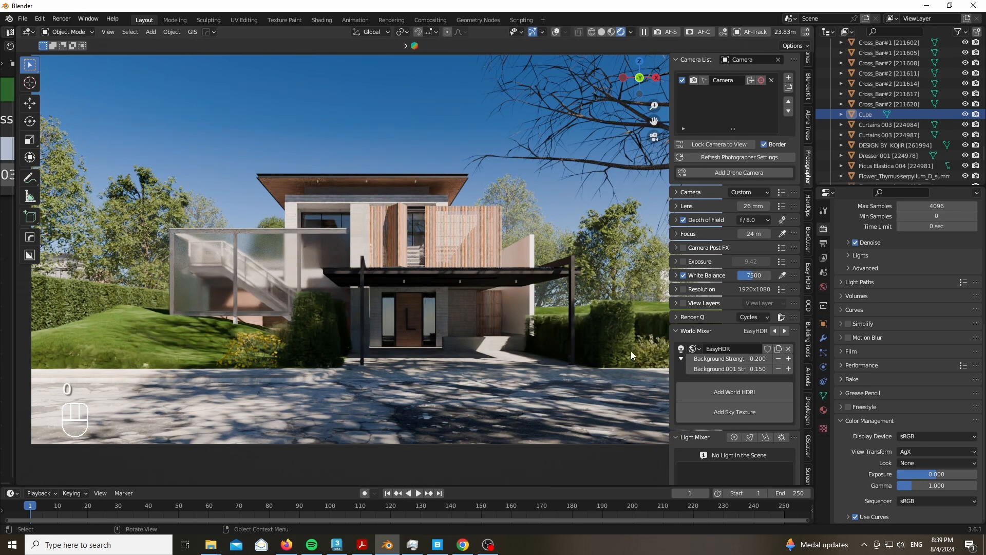
Step: Enable Camera Post FX with Bloom, display it in the viewport for the camera view, and set the passepartout to 1
left_click(682, 247)
left_click(677, 249)
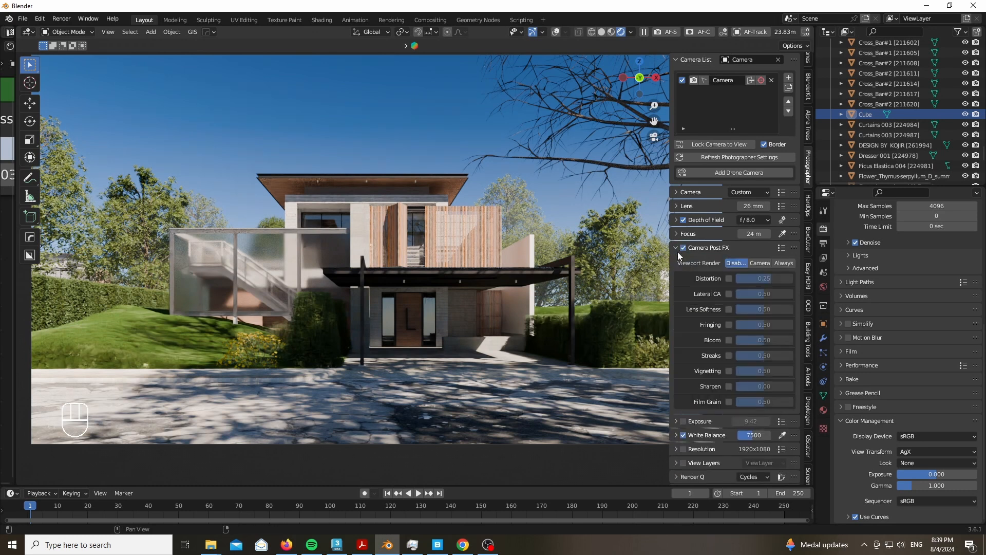
left_click(729, 341)
left_click(758, 264)
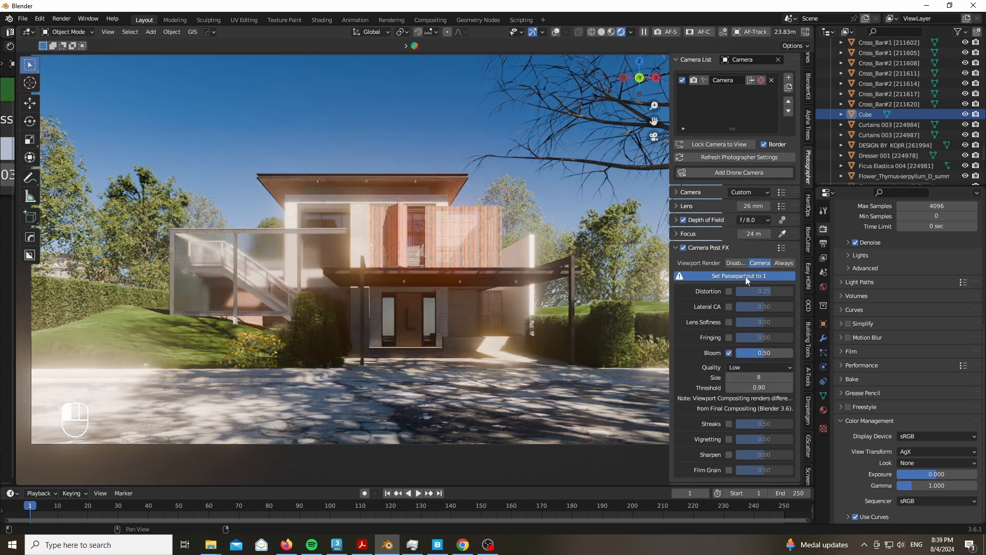
left_click(747, 278)
Step: Set the Bloom quality to Medium and its strength to 0.05
left_click(754, 364)
left_click(759, 378)
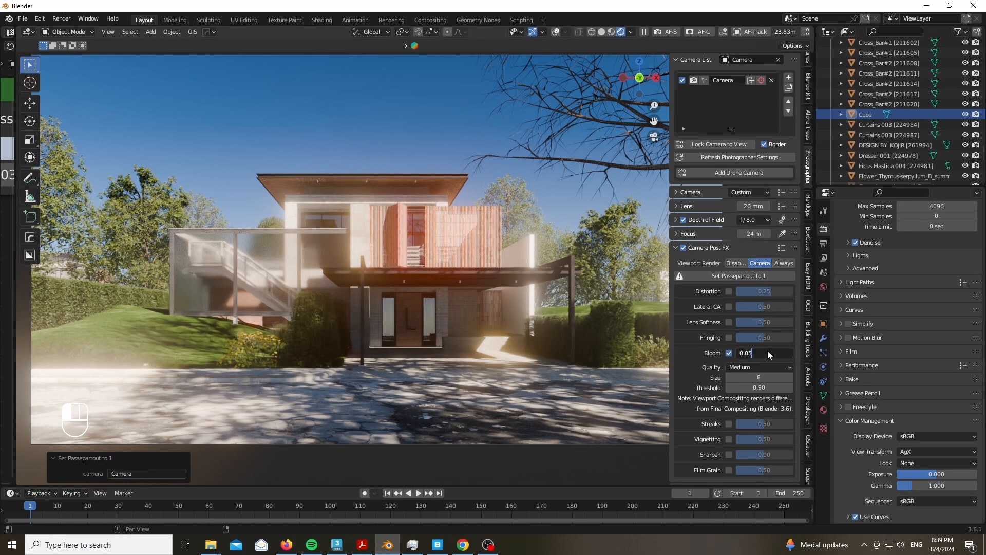
key("Return")
Step: Enable the Streaks effect and set its strength to 0.15
scroll(704, 321, "down", 1)
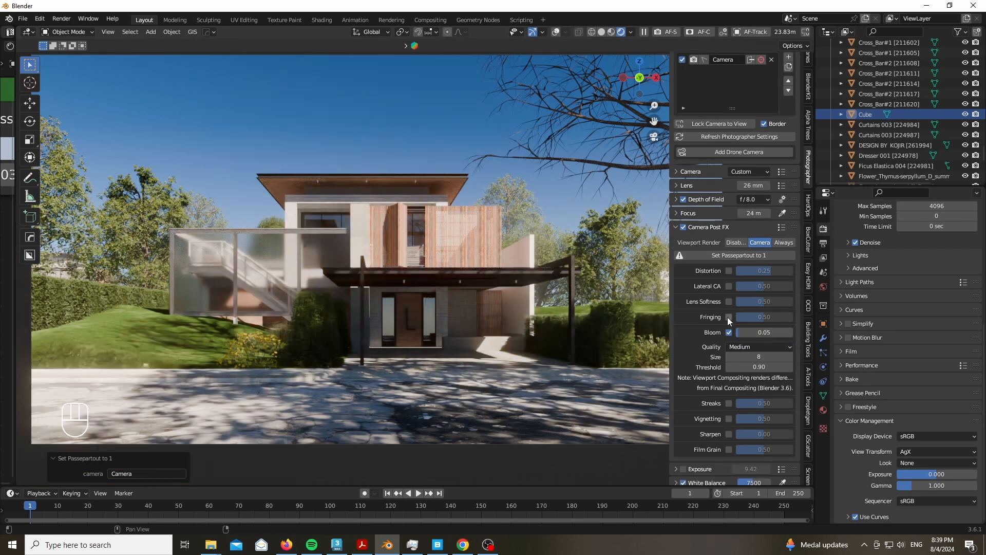
left_click(729, 404)
left_click(769, 402)
type("0.15")
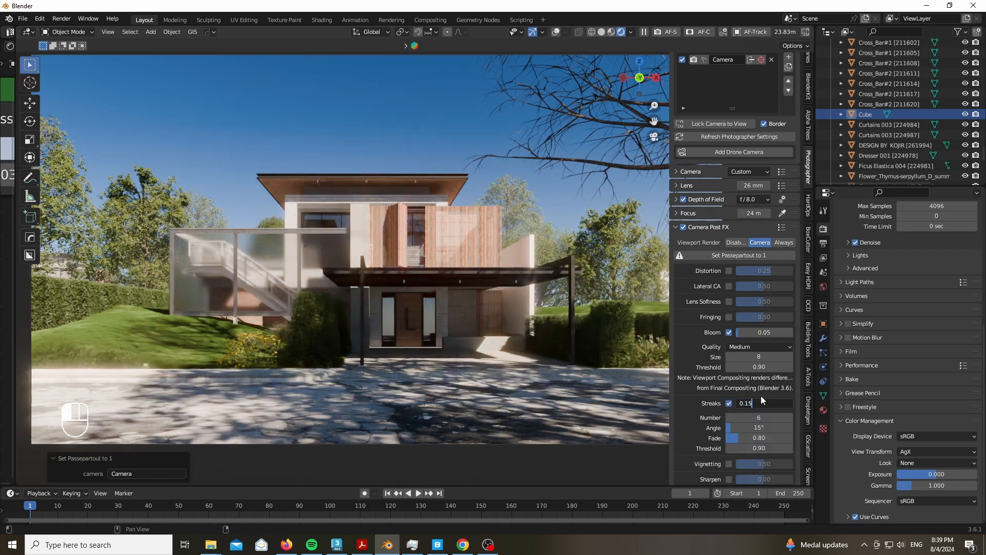
key("Return")
Step: Enable the Vignetting effect in Camera Post FX at its default strength of 0.50
scroll(709, 362, "down", 5)
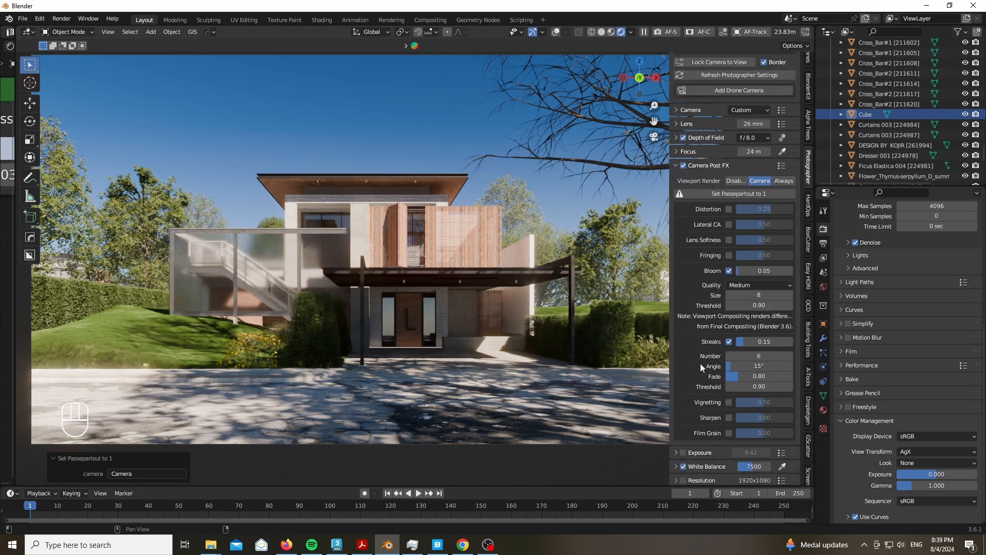
left_click(728, 341)
scroll(713, 360, "down", 1)
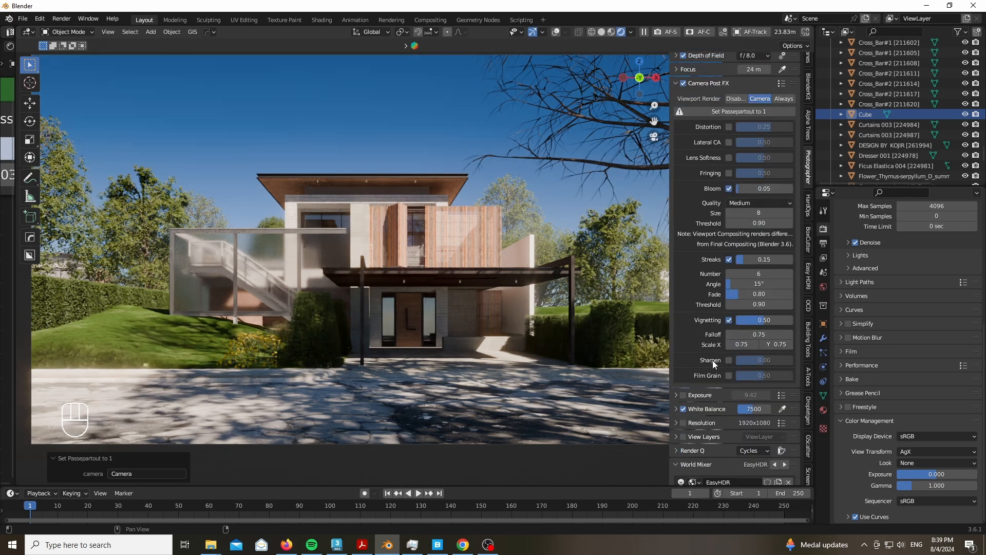
Step: Try the Sharpen effect on a close view of the side wall and trees, and turn it off again
left_click(728, 360)
scroll(535, 247, "up", 10)
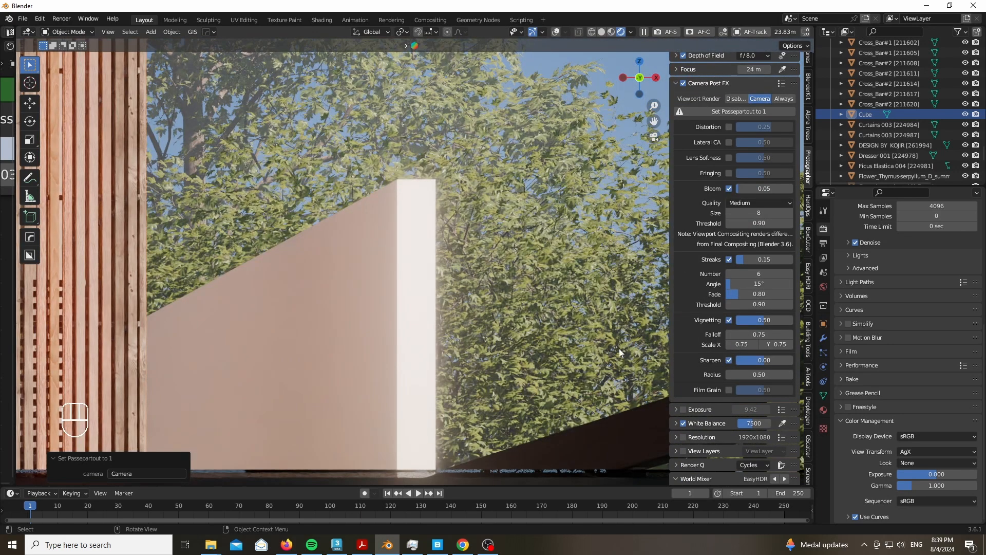
left_click(729, 359)
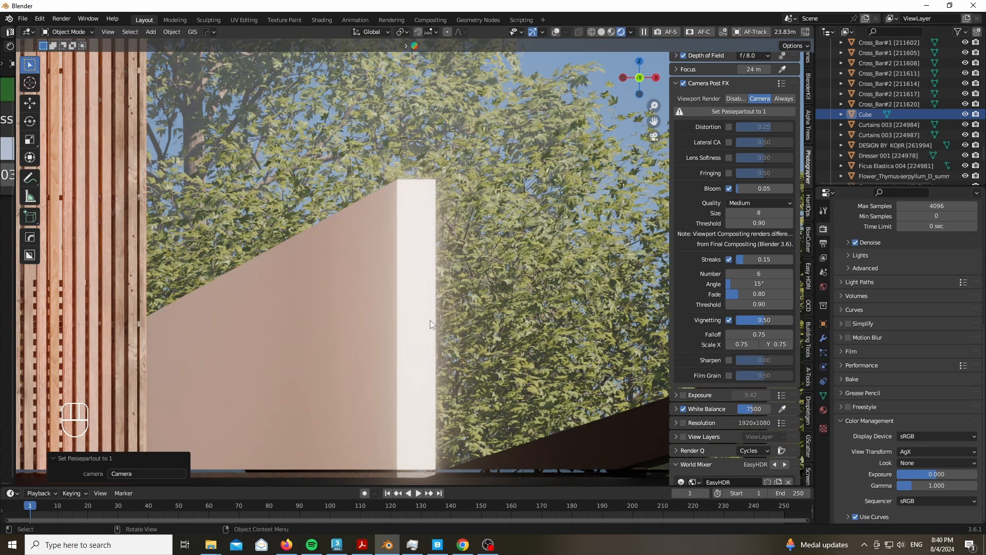
scroll(537, 275, "down", 10)
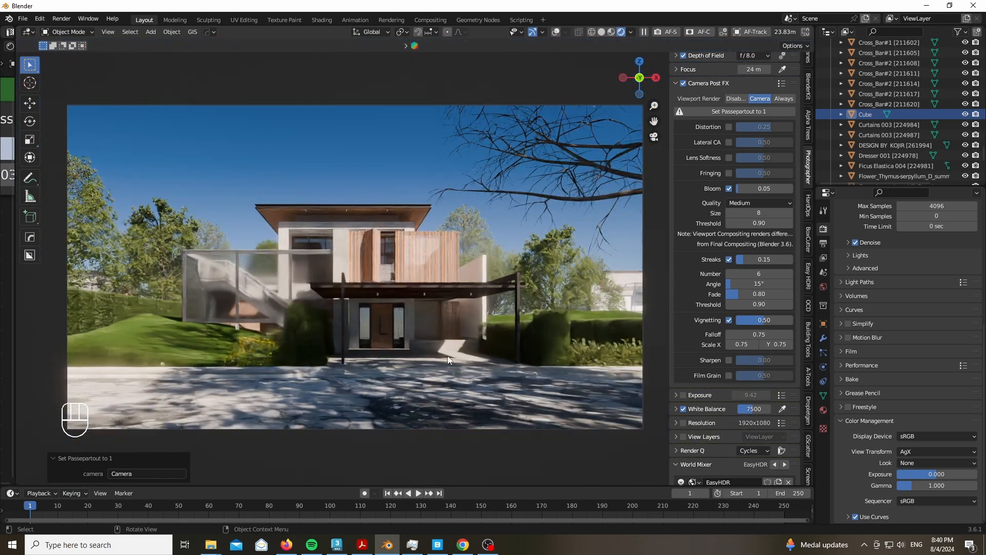
Step: Set the Color Management exposure to 0.5 and compare the result in the camera view
left_click_drag(933, 474, 940, 474)
left_click(939, 474)
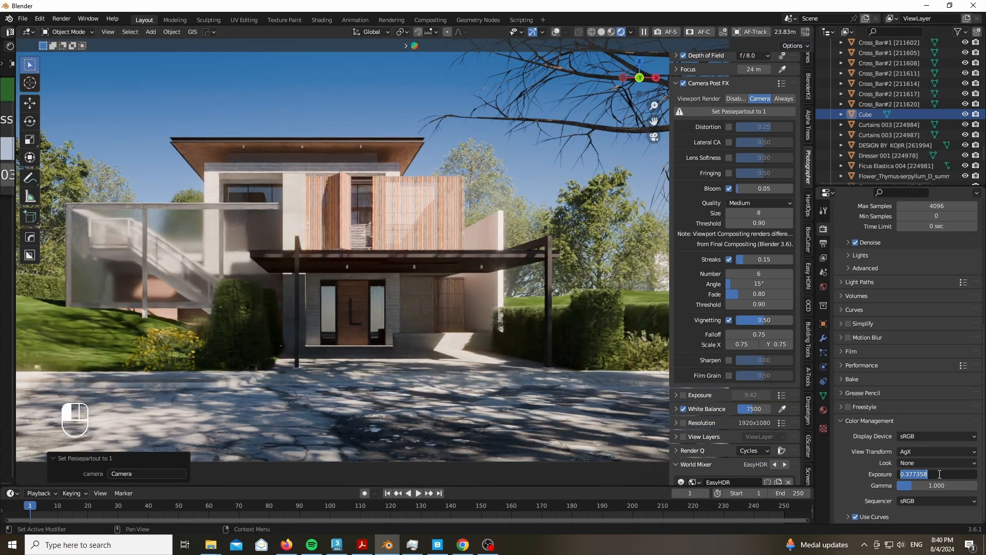
left_click(939, 474)
key("BackSpace")
key("BackSpace")
key("BackSpace")
key("BackSpace")
key("BackSpace")
key("BackSpace")
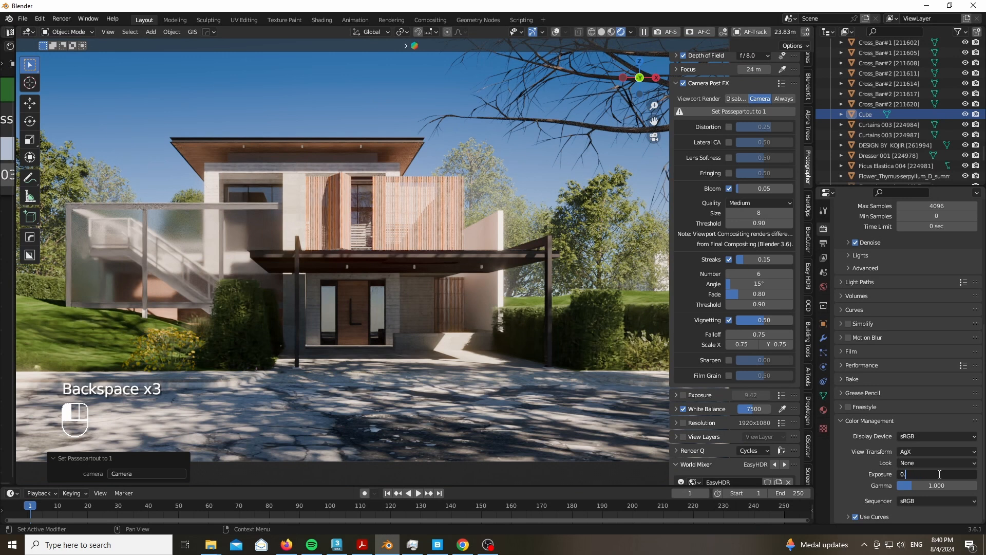
type("5")
key("Return")
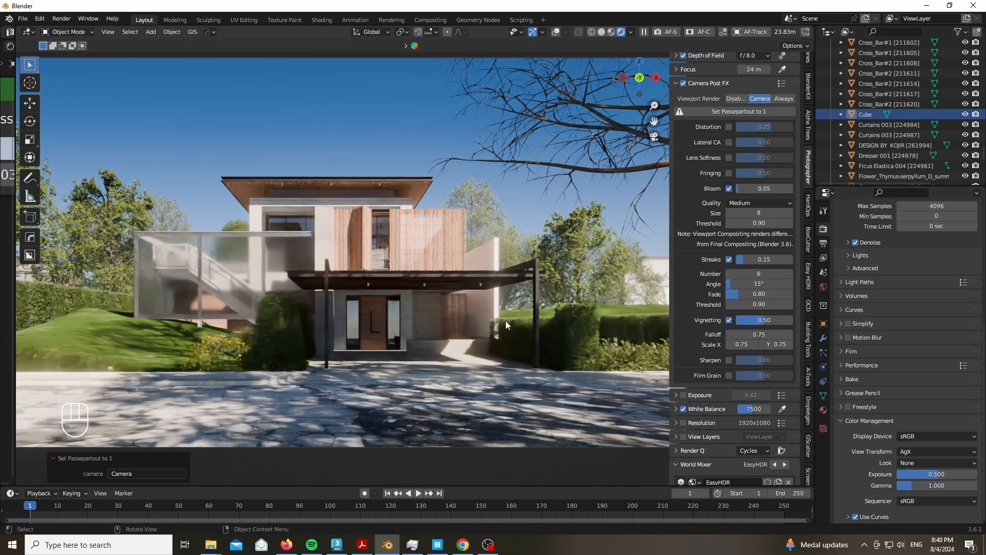
scroll(487, 311, "down", 1)
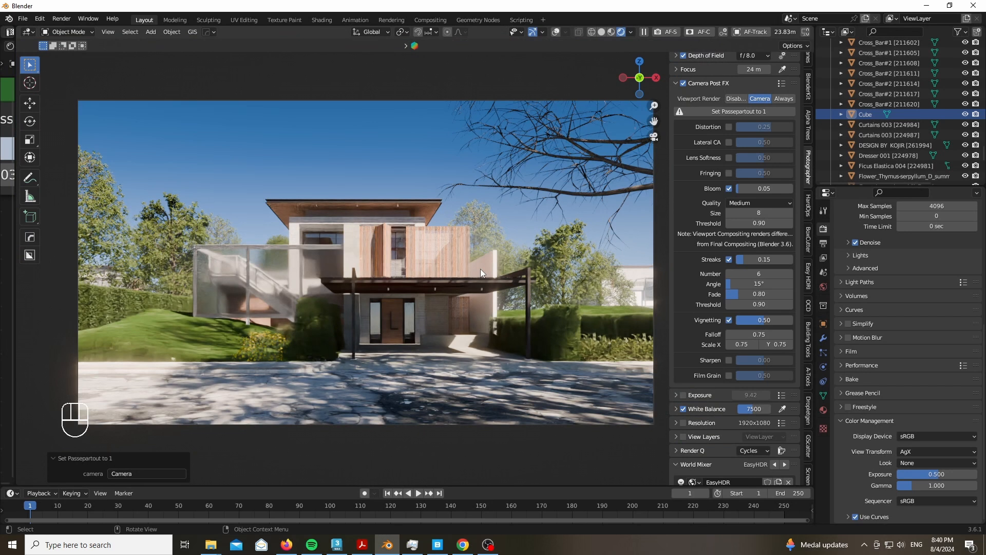
scroll(480, 269, "up", 1)
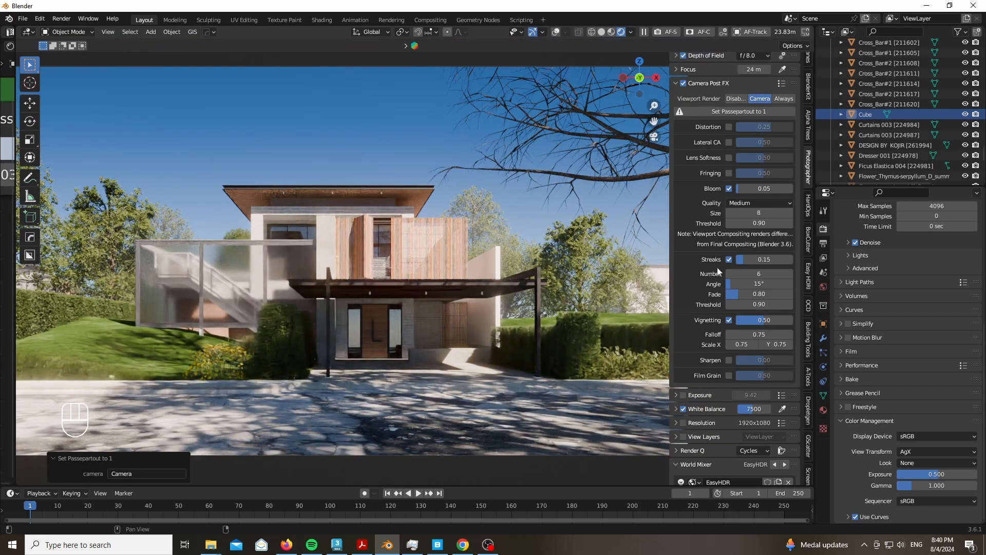
Step: Turn off the noise threshold for the final render and set its samples to 512
scroll(870, 320, "up", 8)
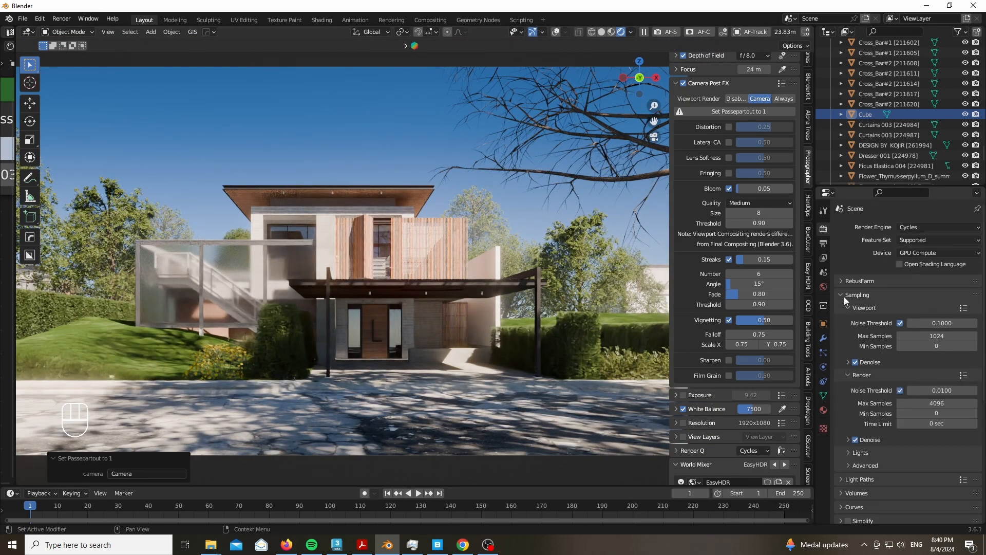
scroll(877, 346, "down", 2)
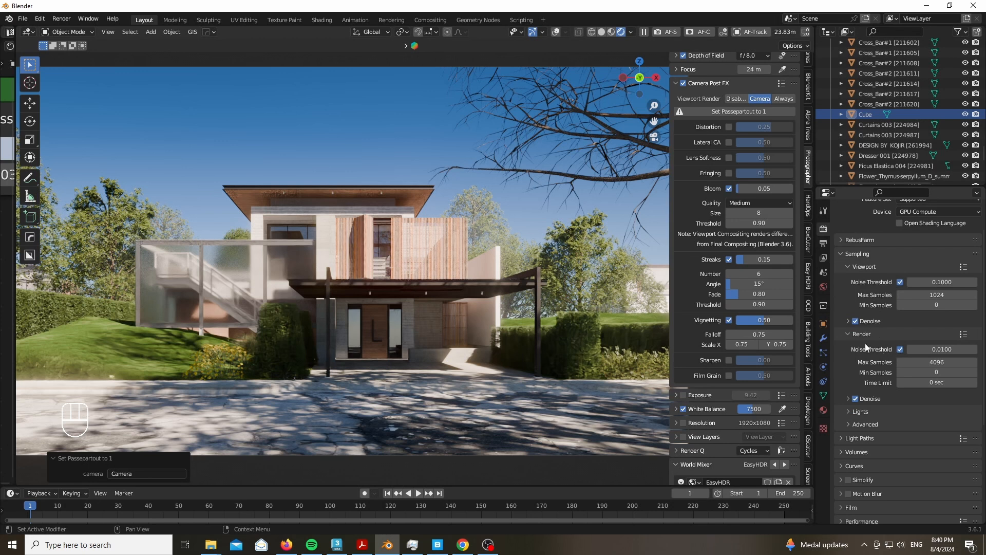
left_click(902, 351)
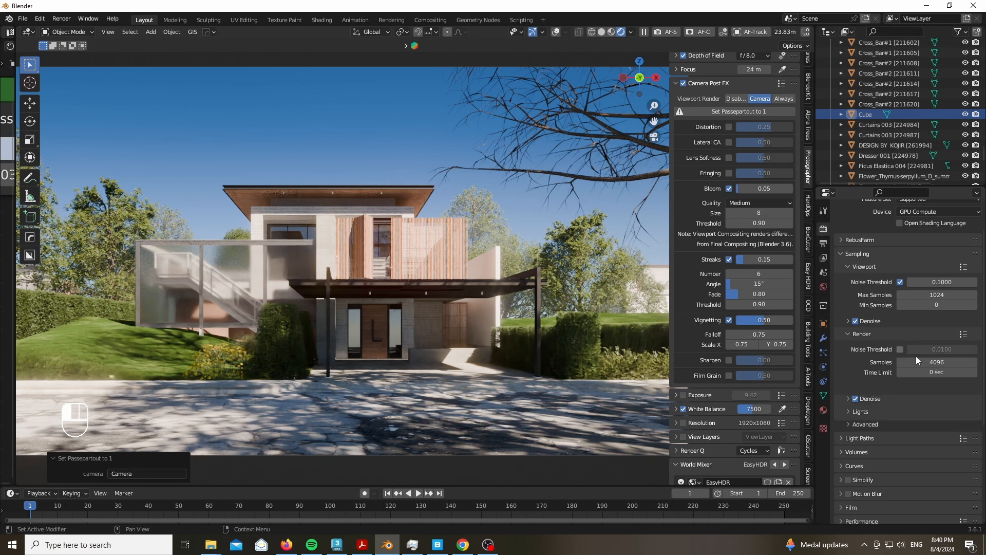
left_click(919, 361)
type("5")
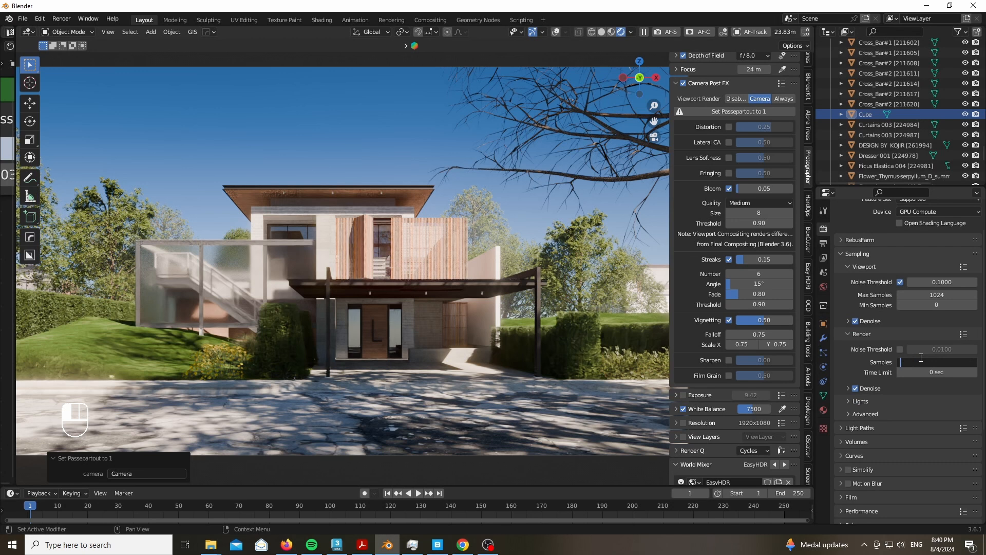
type("12")
key("Return")
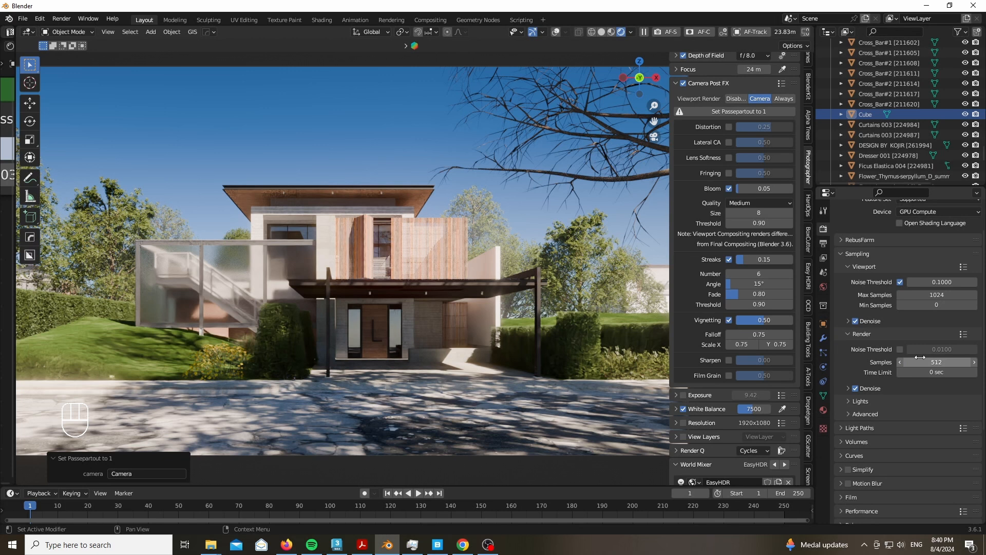
Step: Set the Film pixel filter width to 1 px
scroll(872, 350, "down", 3)
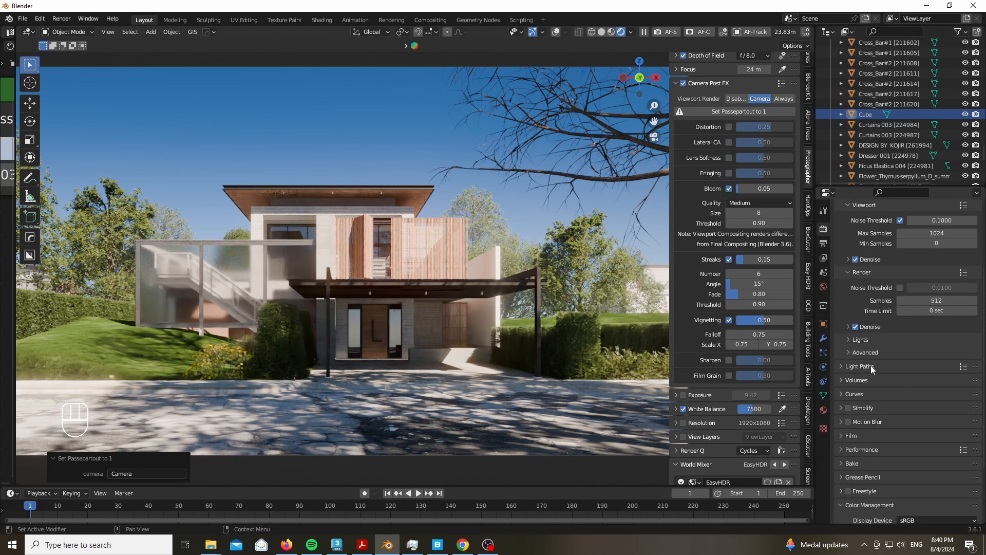
scroll(871, 365, "down", 1)
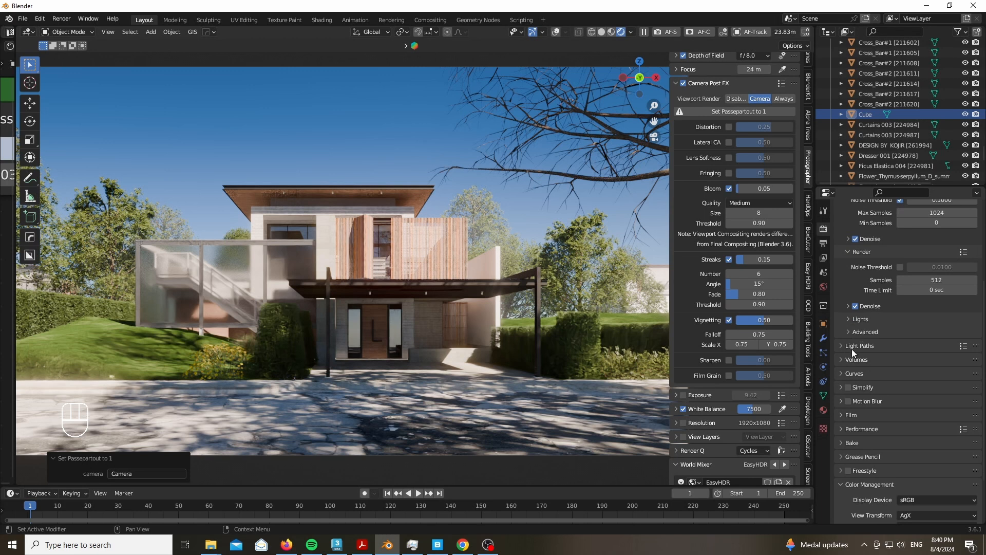
left_click(861, 415)
scroll(861, 414, "down", 3)
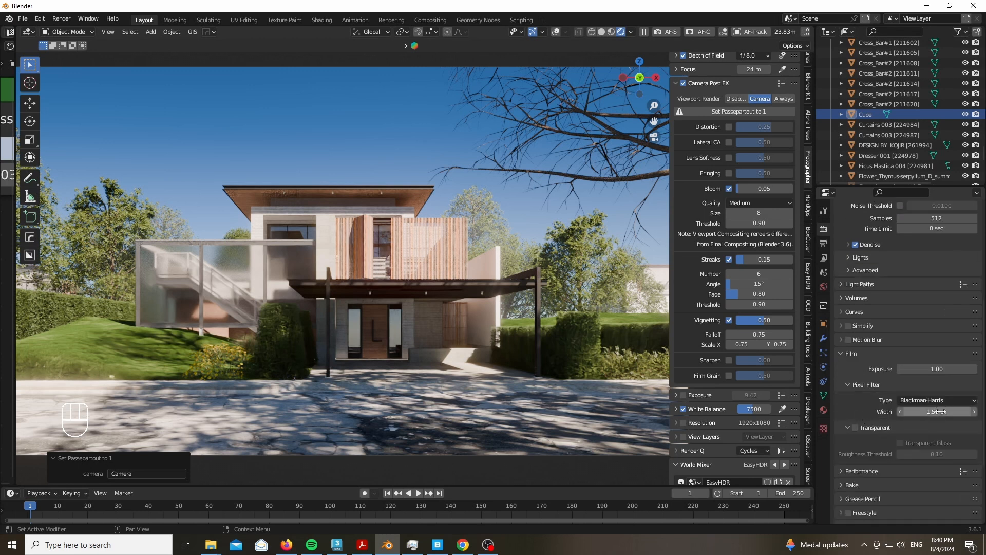
left_click(940, 412)
type("1")
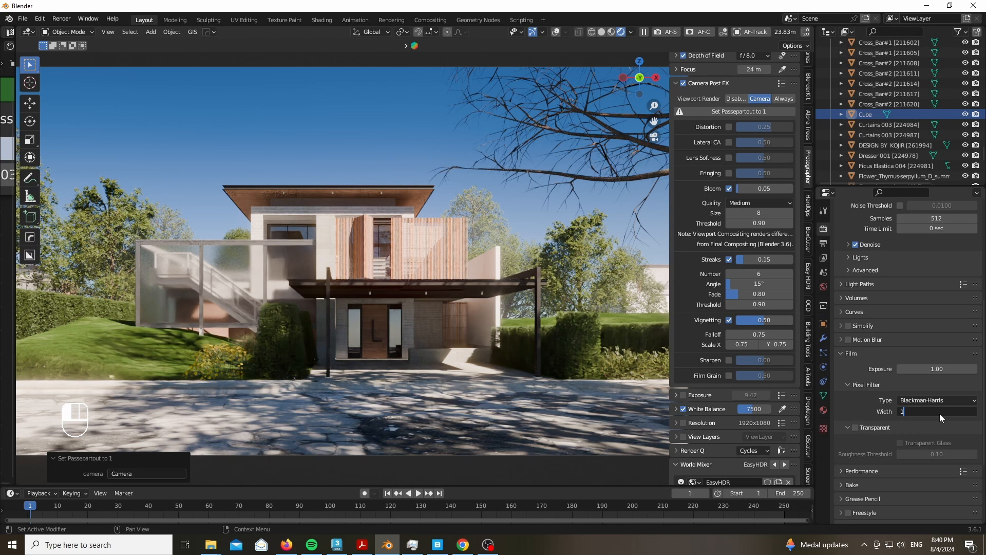
key("Return")
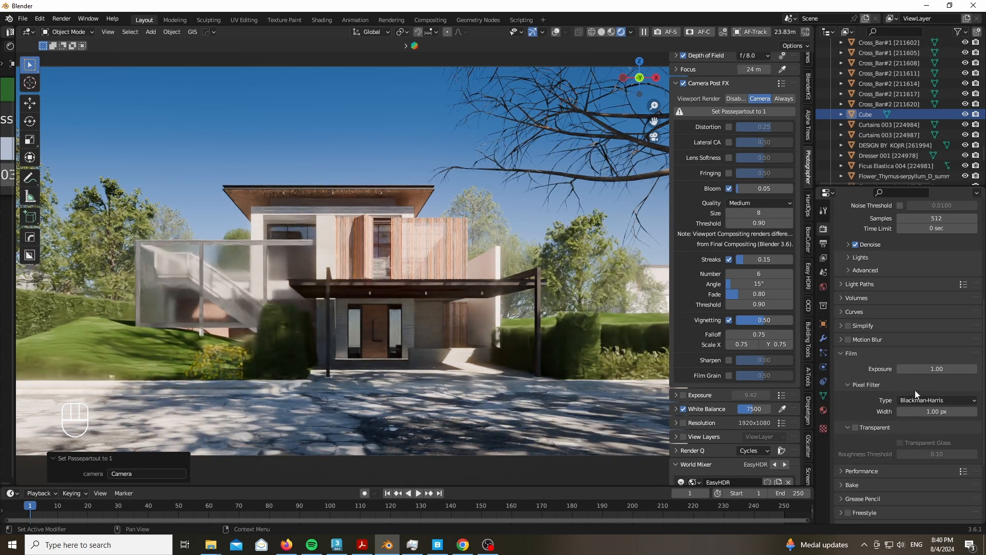
Step: Enable Persistent Data for the final render in the Performance settings
scroll(858, 377, "down", 5)
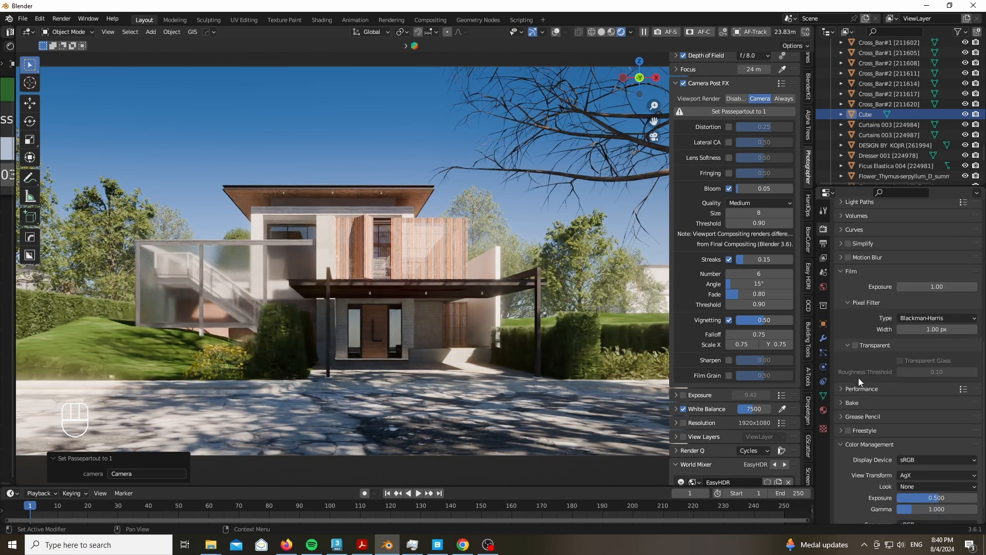
left_click(861, 369)
scroll(852, 402, "down", 6)
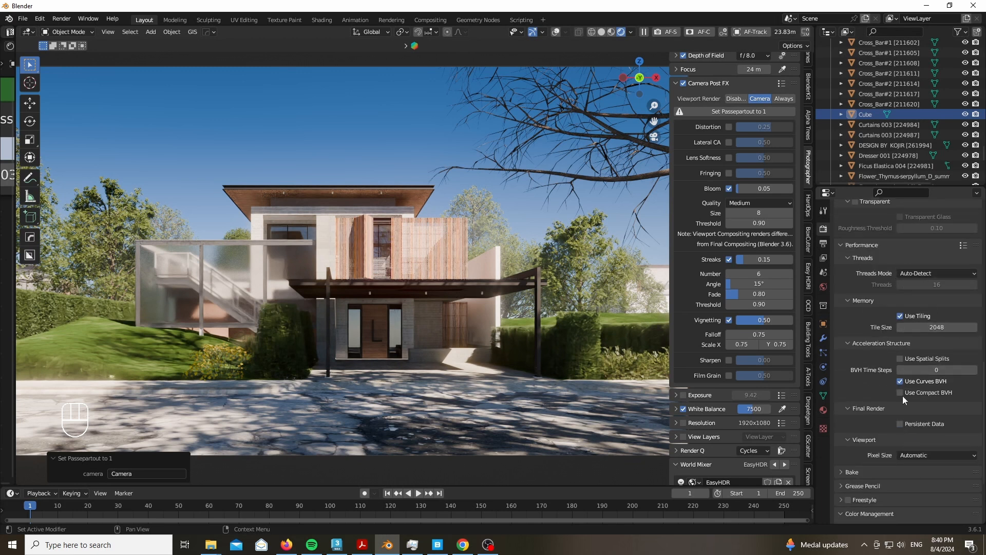
left_click(900, 424)
scroll(860, 411, "down", 4)
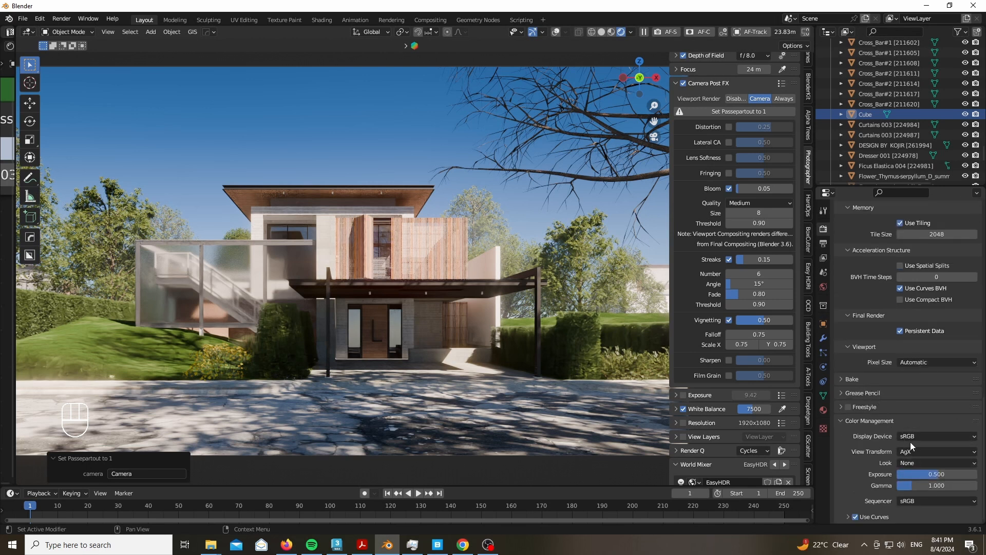
Step: Set the output file format to OpenEXR with the DWAA (lossy) codec
left_click(826, 247)
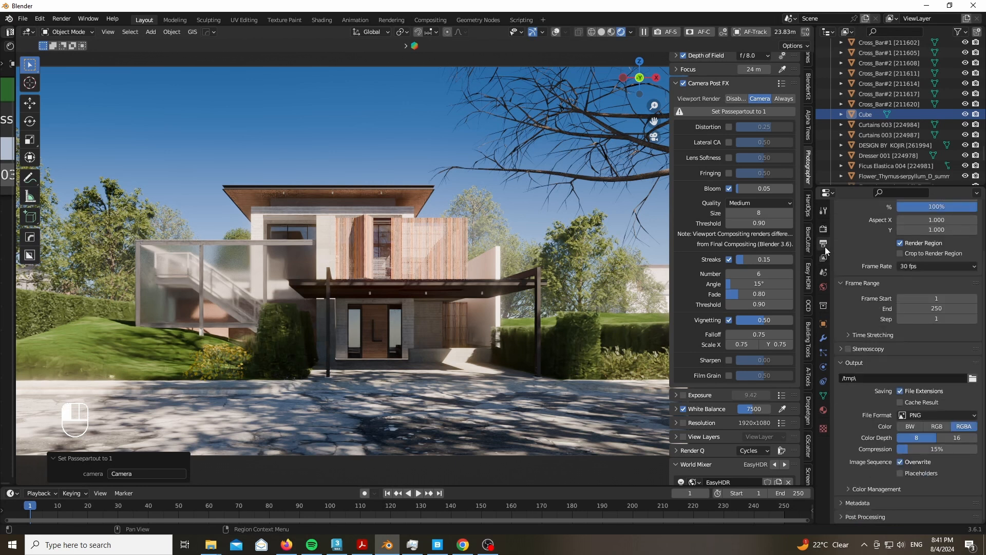
left_click(957, 413)
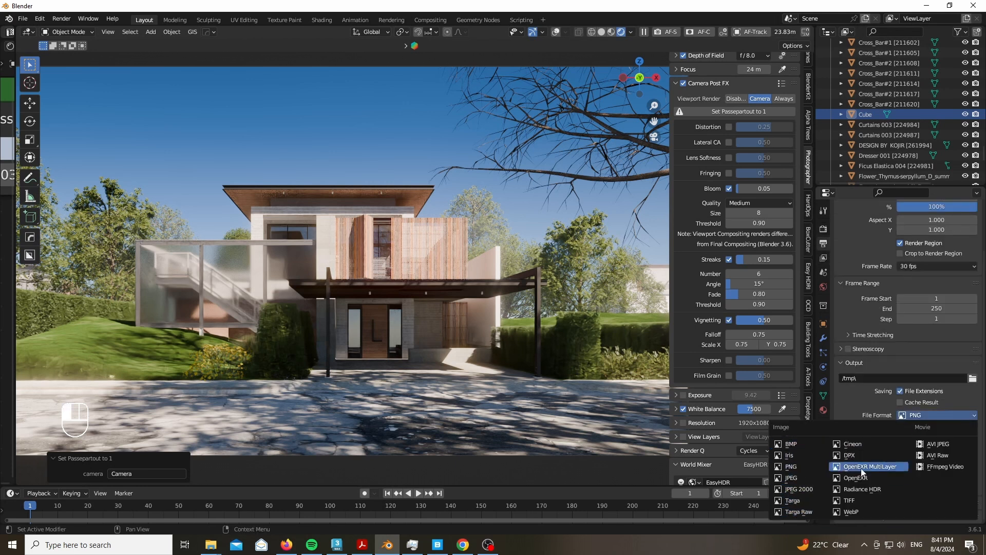
left_click(875, 477)
scroll(864, 433, "down", 1)
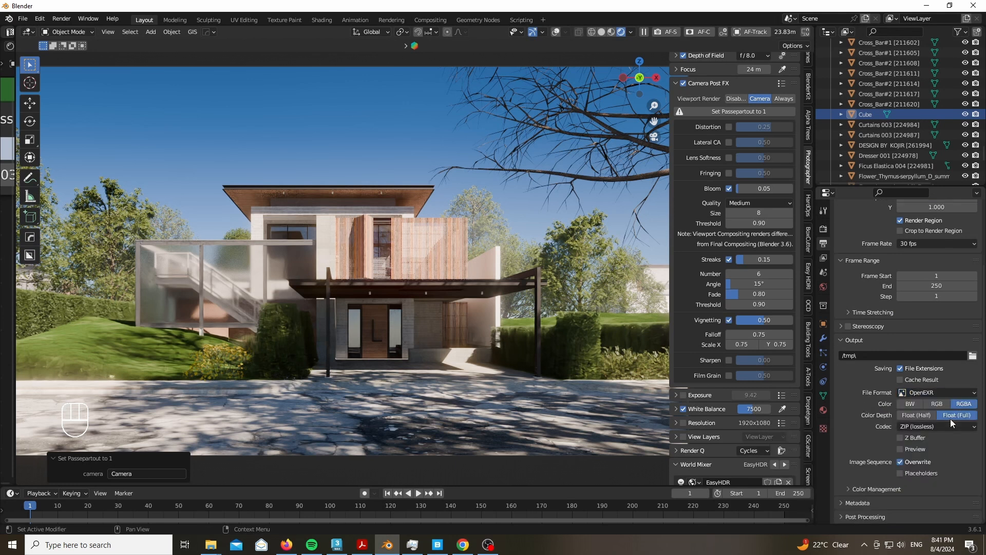
left_click(932, 427)
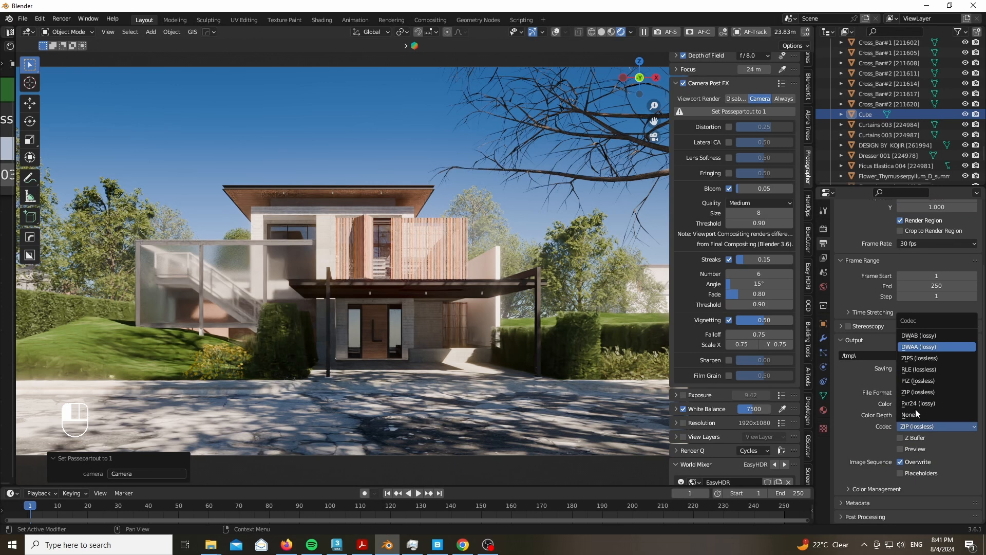
left_click(938, 347)
Step: Override the output color management and choose AgX Log as the color space
left_click(856, 489)
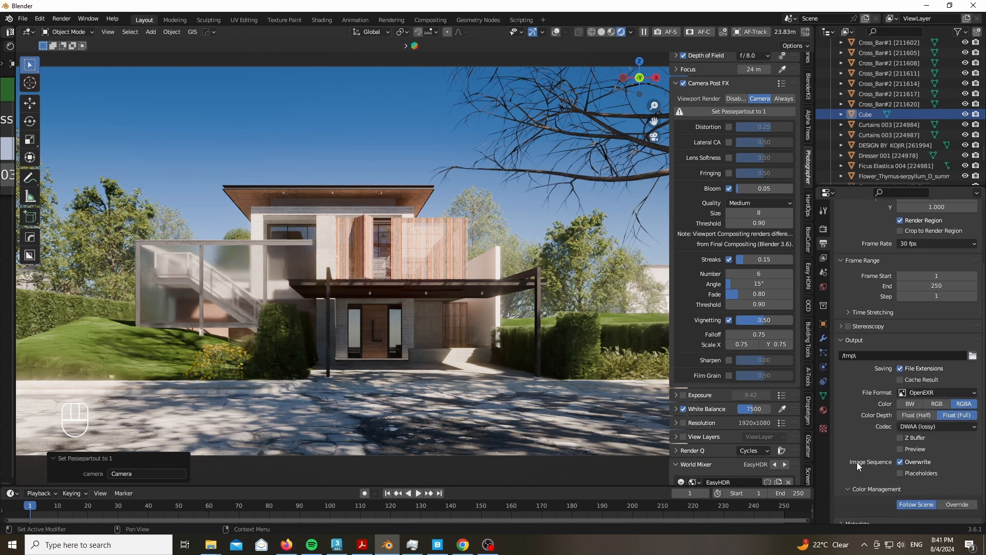
scroll(856, 462, "down", 1)
left_click(953, 481)
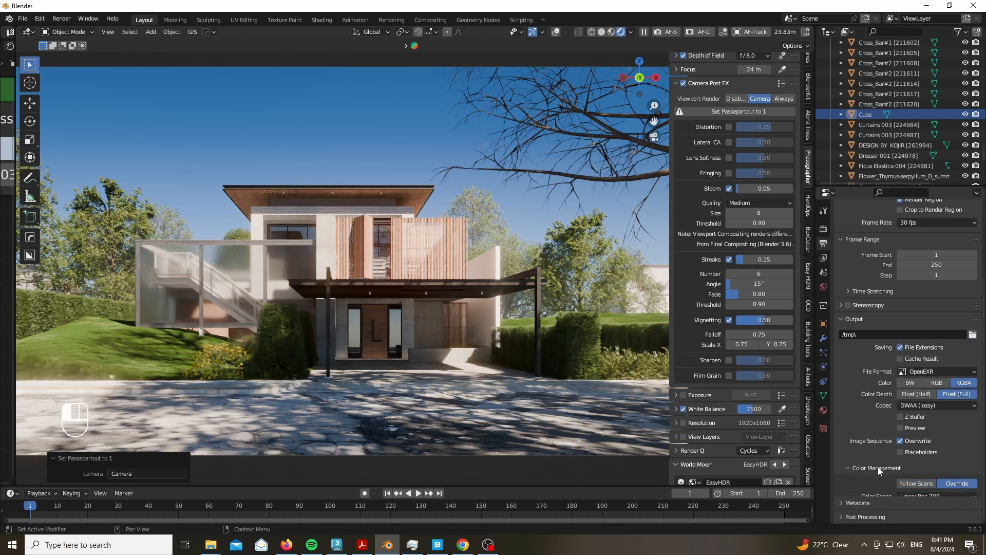
scroll(878, 467, "down", 1)
left_click(913, 483)
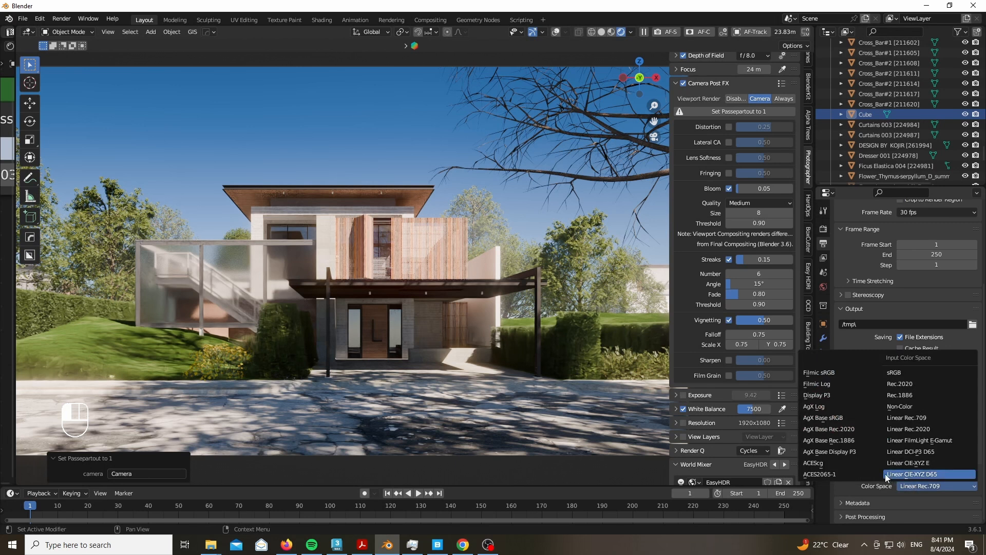
left_click(835, 407)
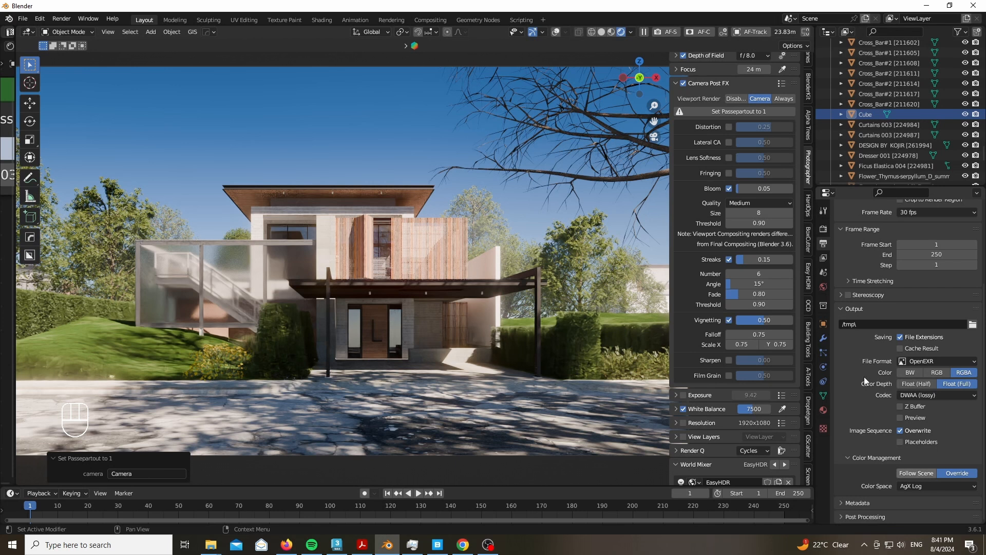
Step: Return the output color management to Follow Scene and set the file format to JPEG
left_click(924, 474)
left_click(921, 359)
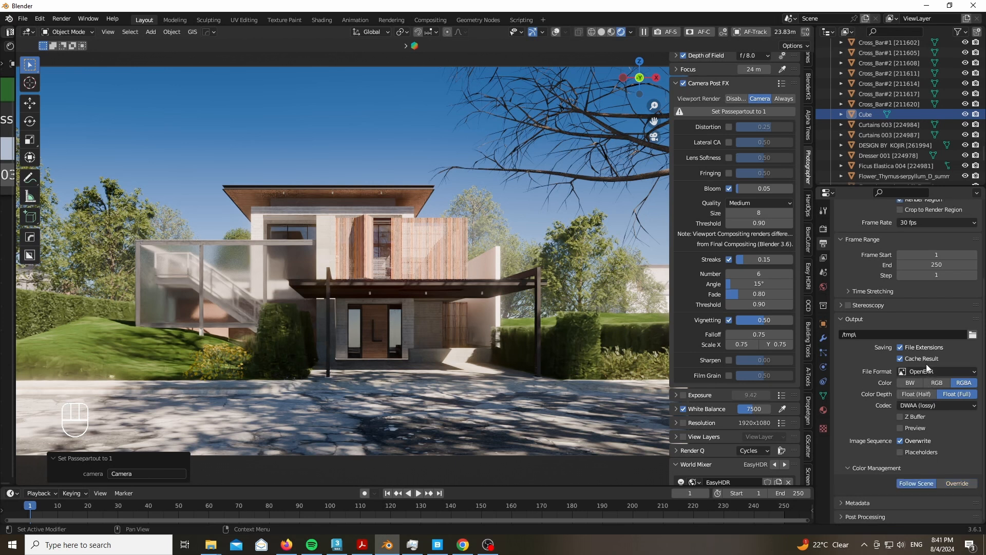
left_click(925, 371)
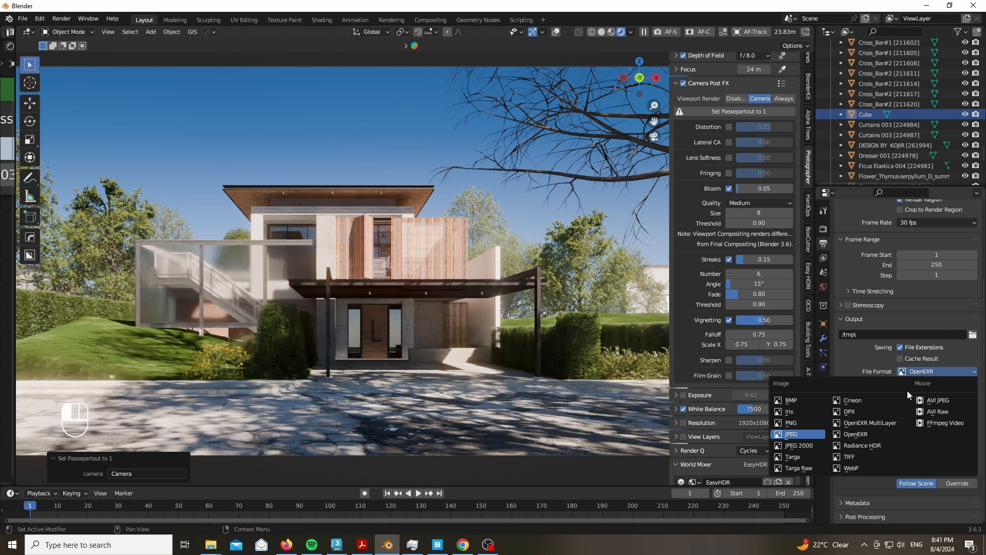
key("Return")
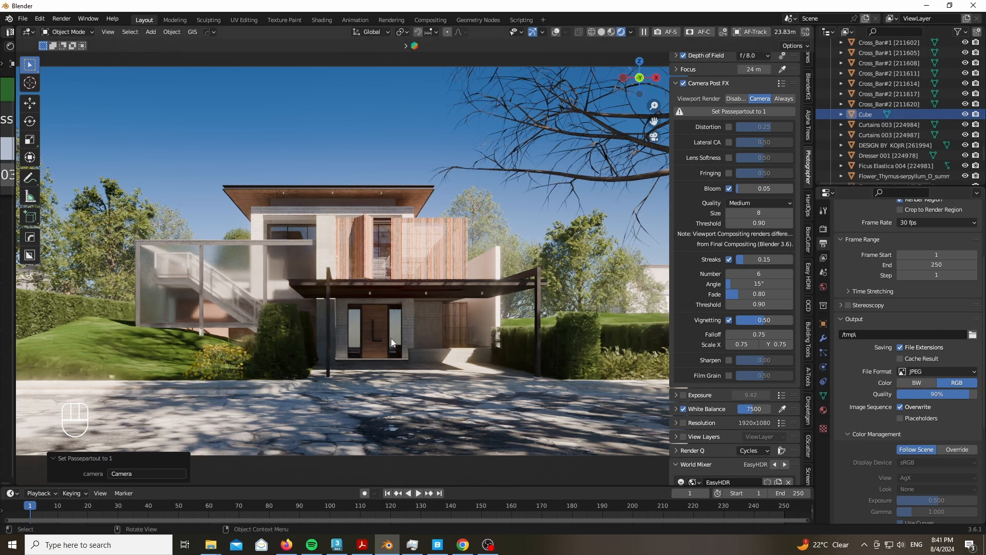
Step: Move the building opposite the main house horizontally by about 16.3 m in X and -4.4 m in Y, and check the camera view
left_click_drag(640, 78, 619, 92)
scroll(495, 157, "down", 4)
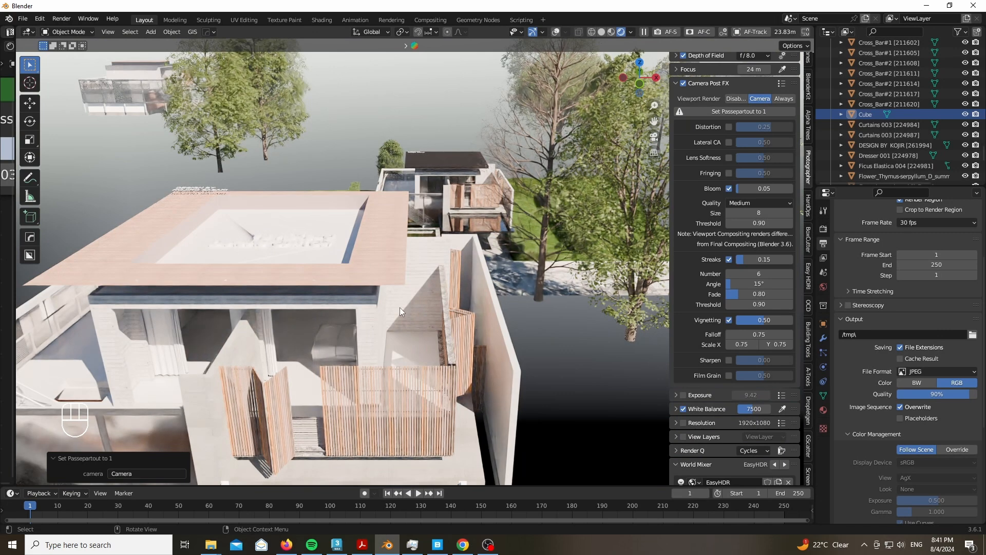
left_click(400, 308)
key("g")
key("shift+z")
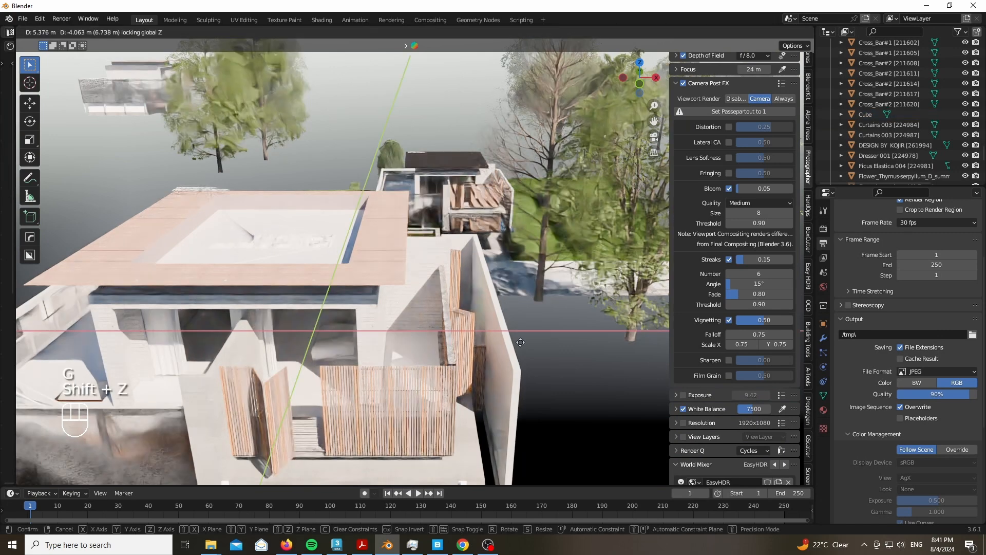
left_click(508, 301)
key("KP_0")
scroll(370, 256, "up", 5)
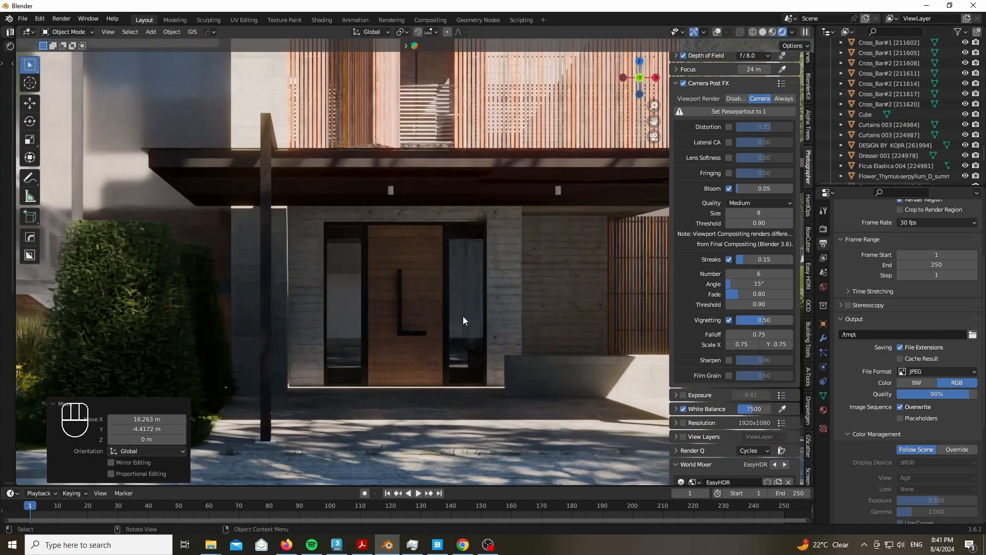
Step: Move the bare tree in front of the main house about -0.2 m in X and -16.2 m in Y, and raise it about 8.4 m
scroll(463, 316, "down", 6)
left_click_drag(635, 87, 635, 132)
scroll(323, 272, "down", 9)
left_click(437, 289)
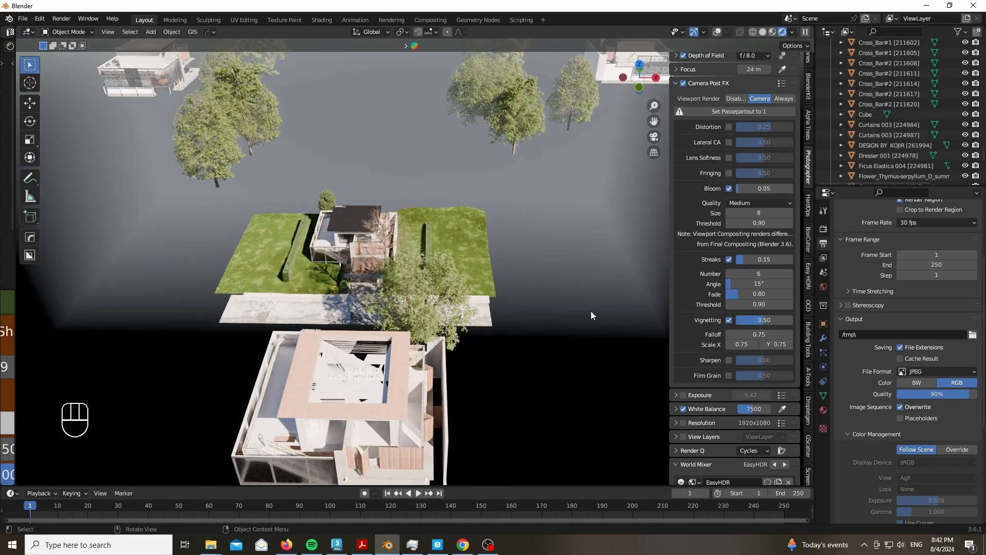
left_click(389, 226)
key("g")
key("shift+z")
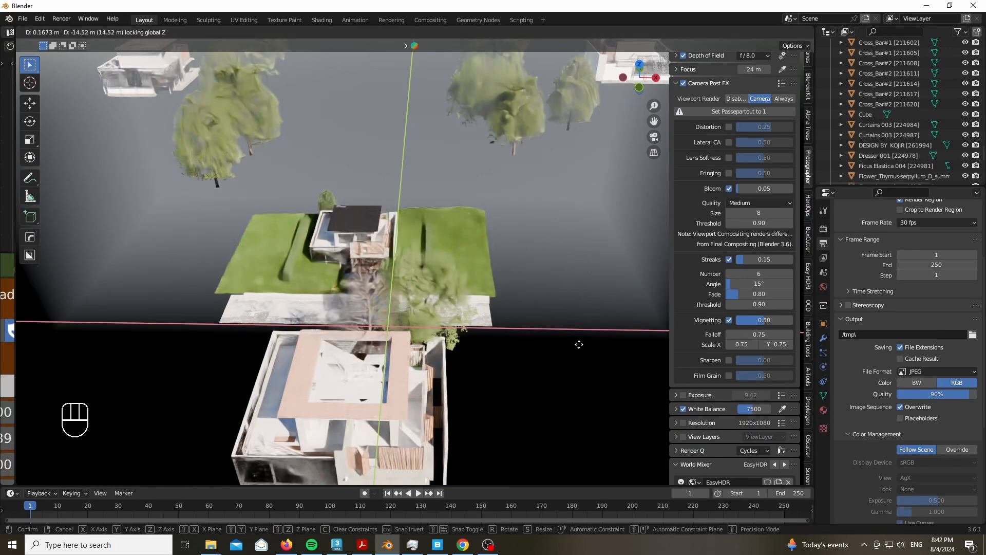
left_click(577, 352)
key("g")
key("z")
left_click(576, 314)
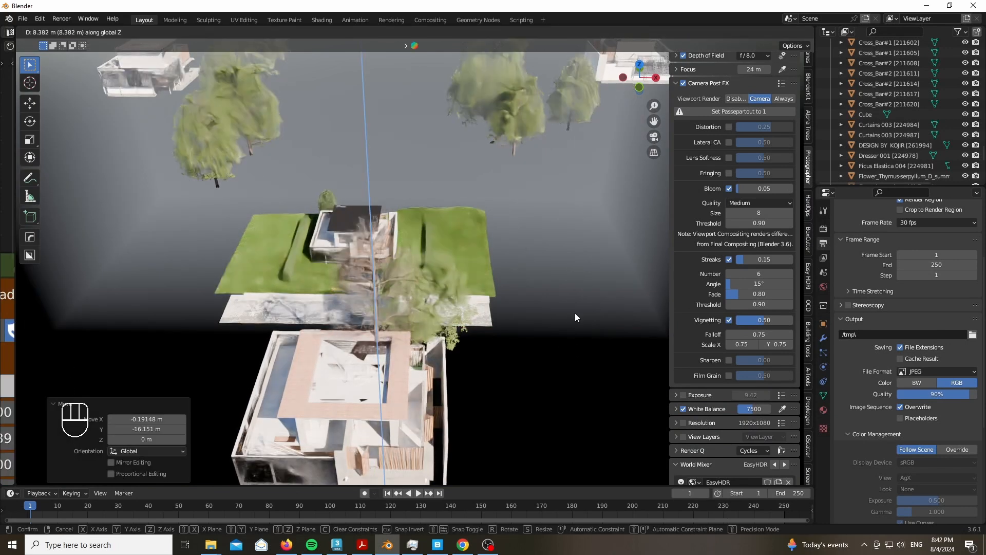
Step: Move the bare tree about 3.6 m in X and 0.08 m in Y, and another 1.9 m along X from the camera view
key("h")
key("g")
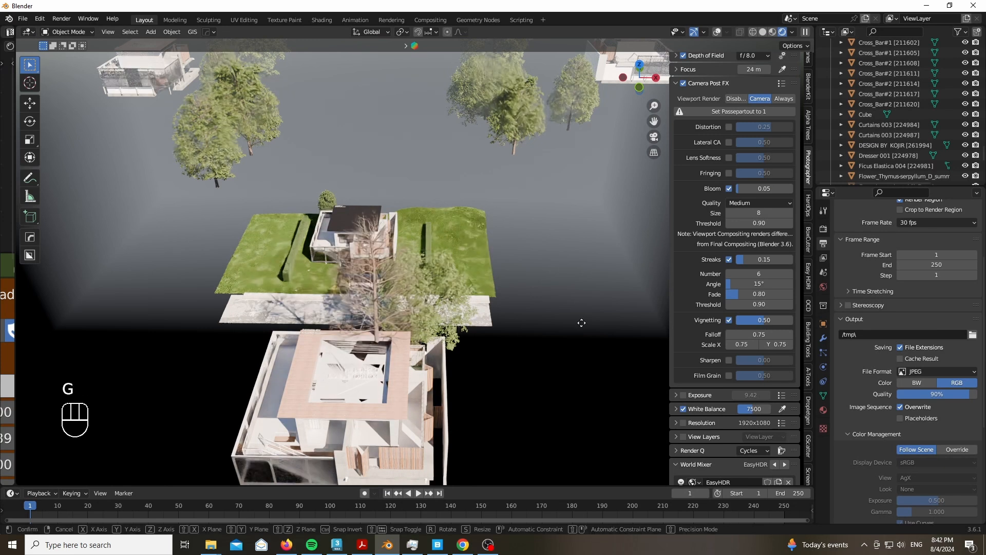
left_click(599, 324)
key("KP_0")
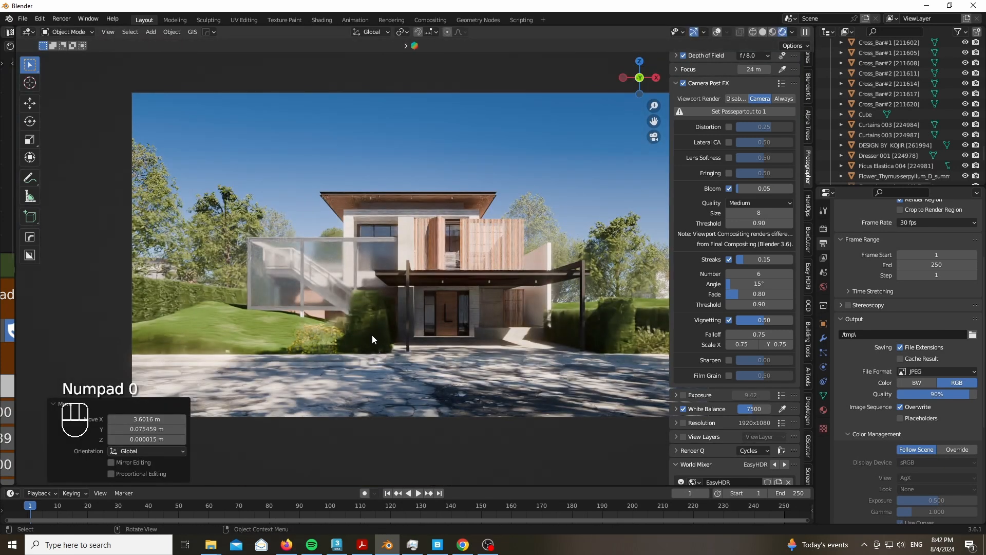
key("g")
key("x")
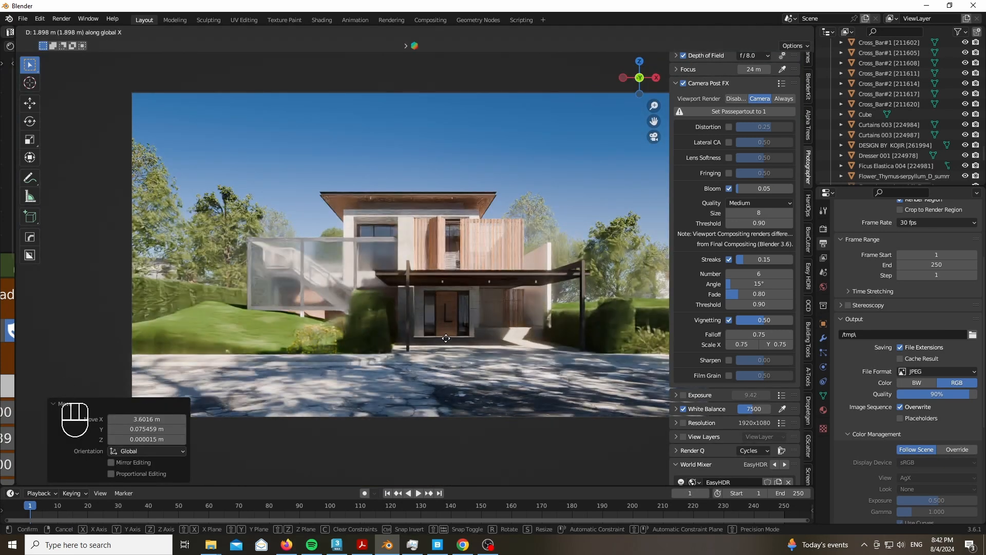
left_click(447, 341)
Step: Set the camera post effects to a bloom of 0.02 and streaks of 0.10
middle_click_drag(499, 331, 449, 329, "shift")
left_click(763, 189)
type("0.02")
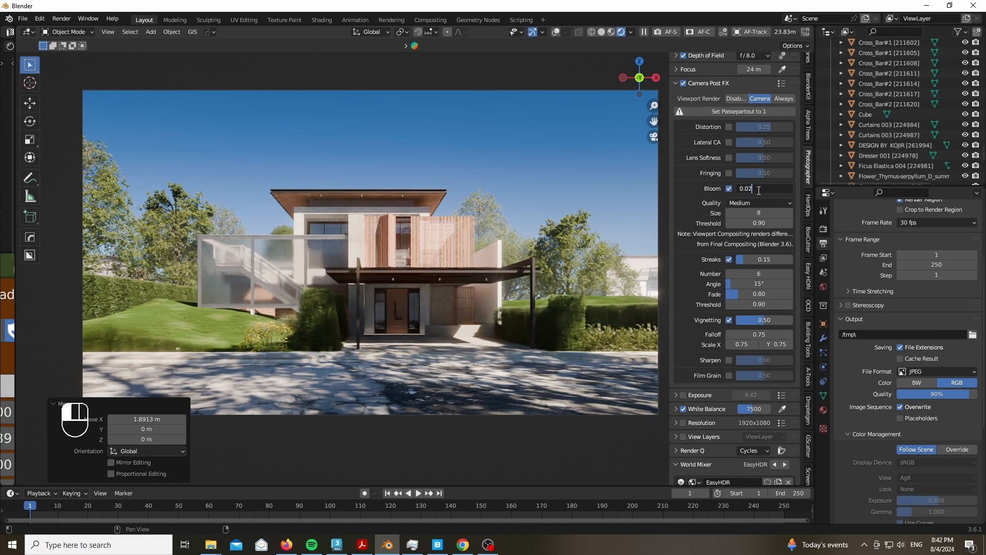
key("Return")
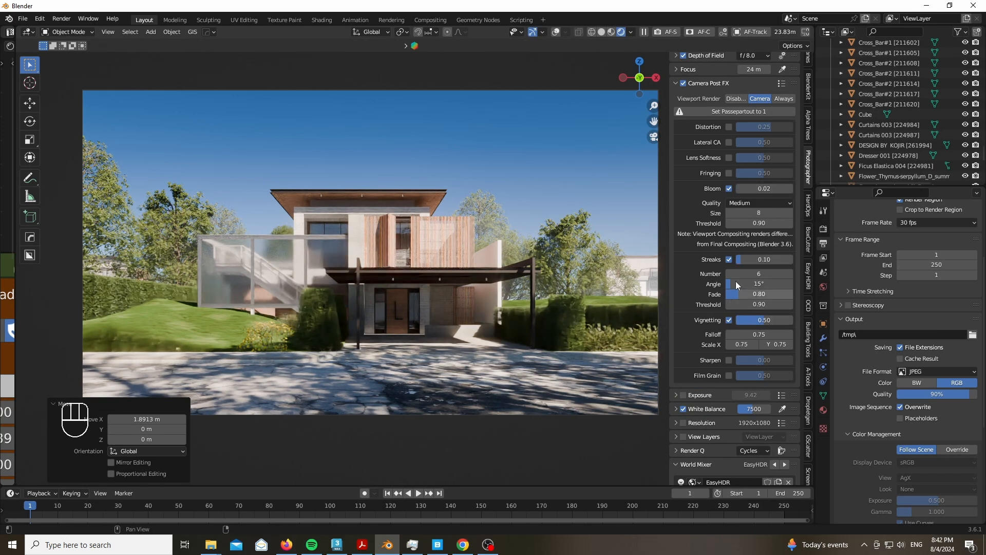
Step: Hide the sidebar, clear the selection and examine the wooden roof soffit and concrete details up close in the camera view
key("n")
scroll(198, 145, "up", 1)
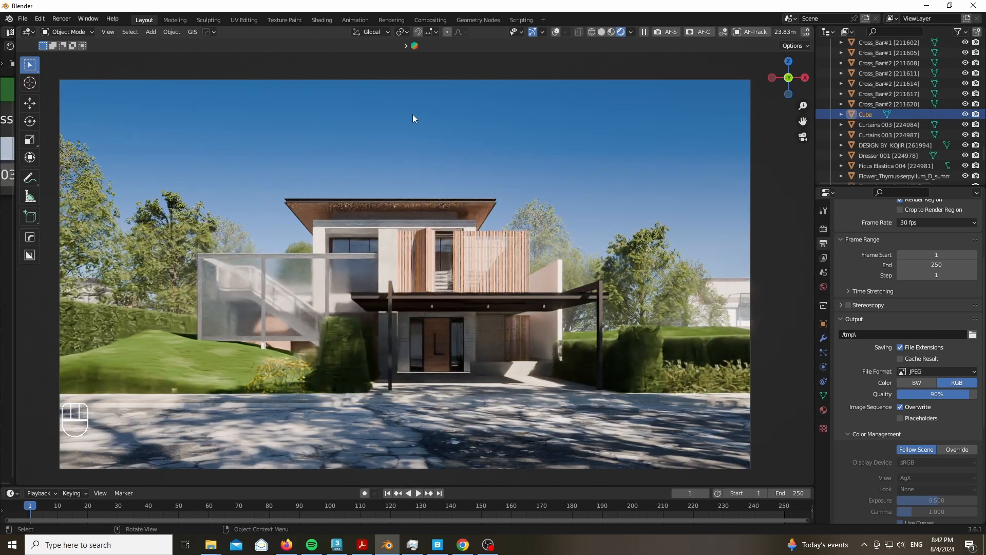
left_click(403, 71)
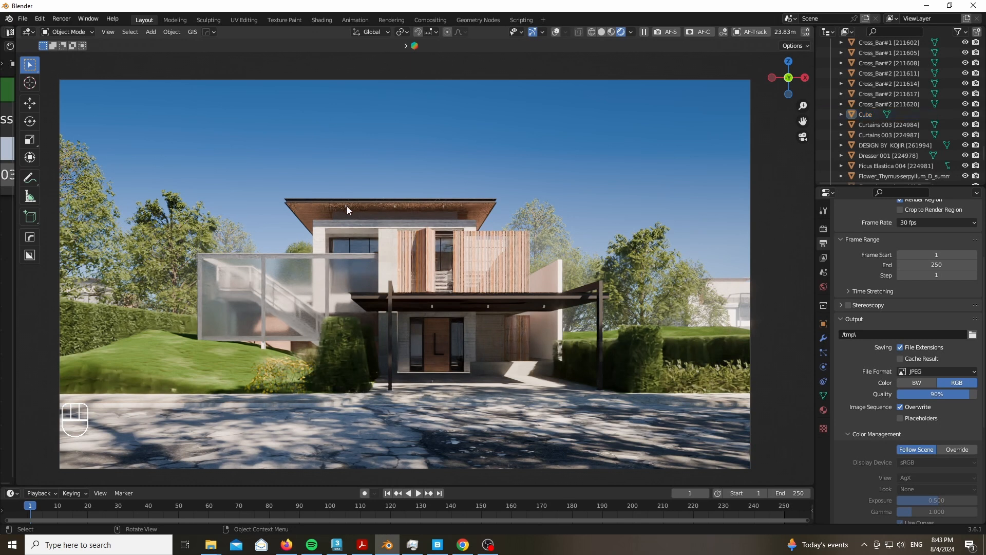
scroll(314, 210, "up", 10)
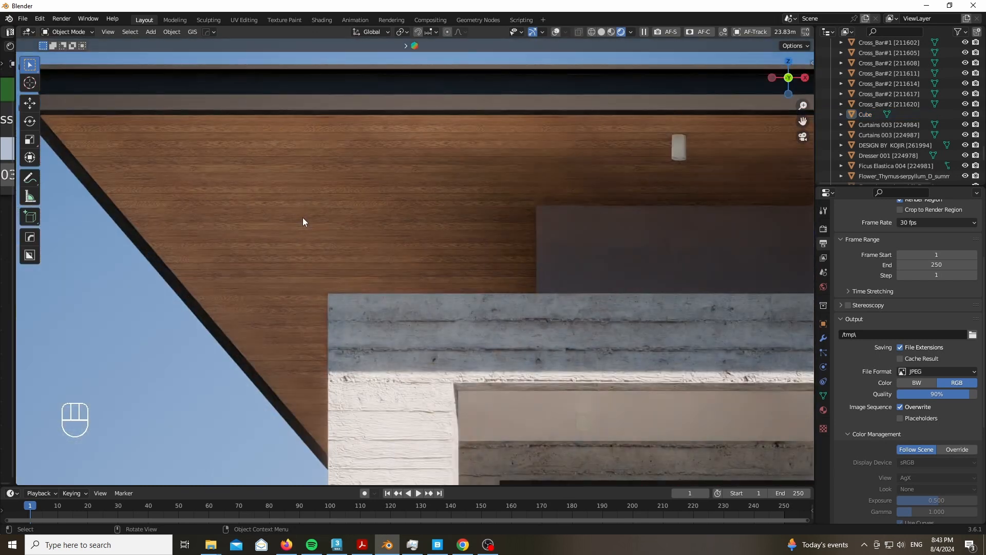
scroll(298, 190, "down", 10)
scroll(298, 190, "down", 6)
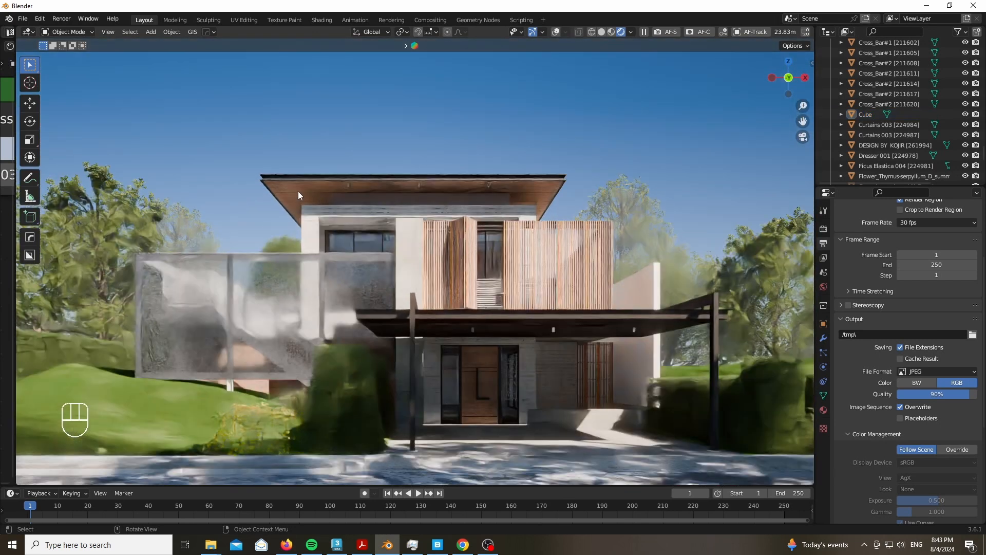